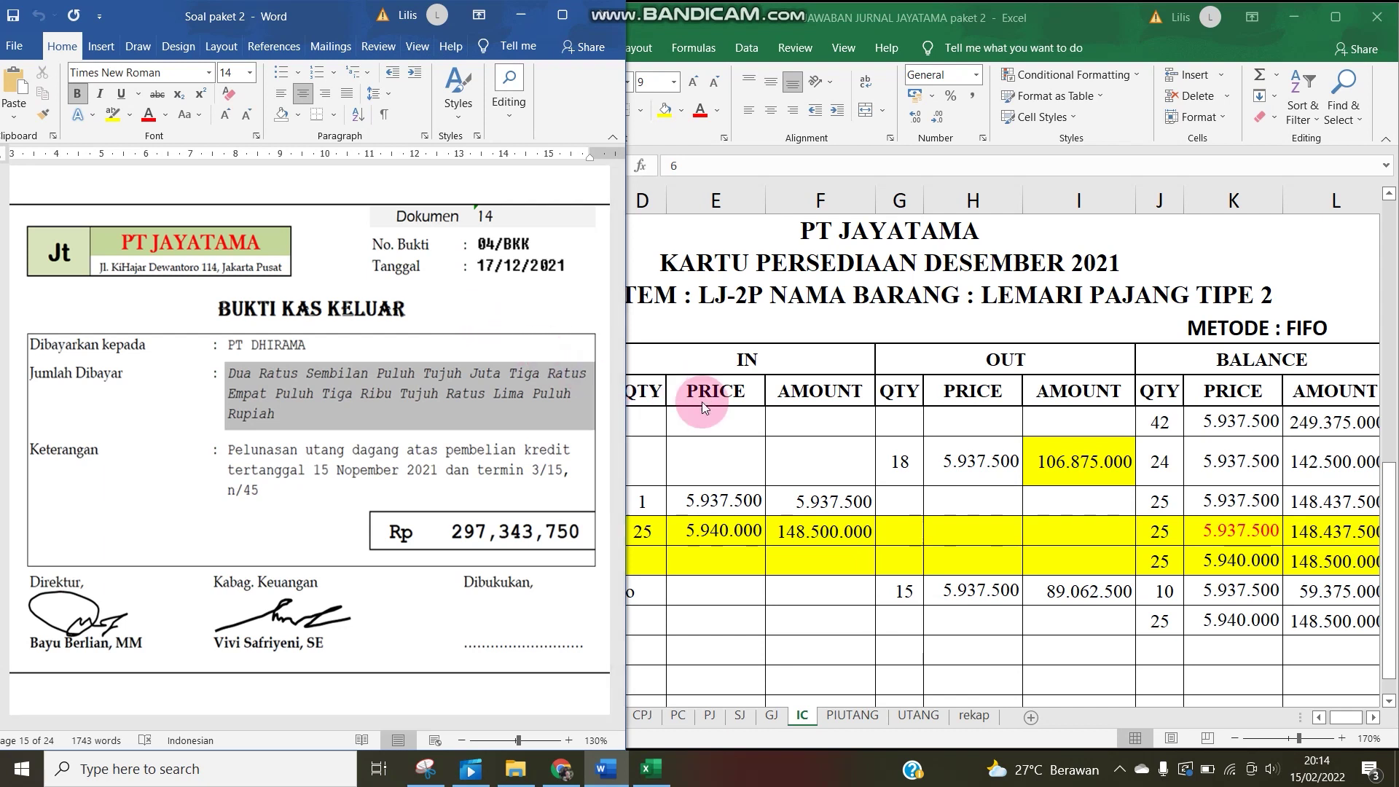
# Switch to the Excel workbook and enter day 17 in the date column of row 12 on the CPJ sheet.
pyautogui.click(679, 400)
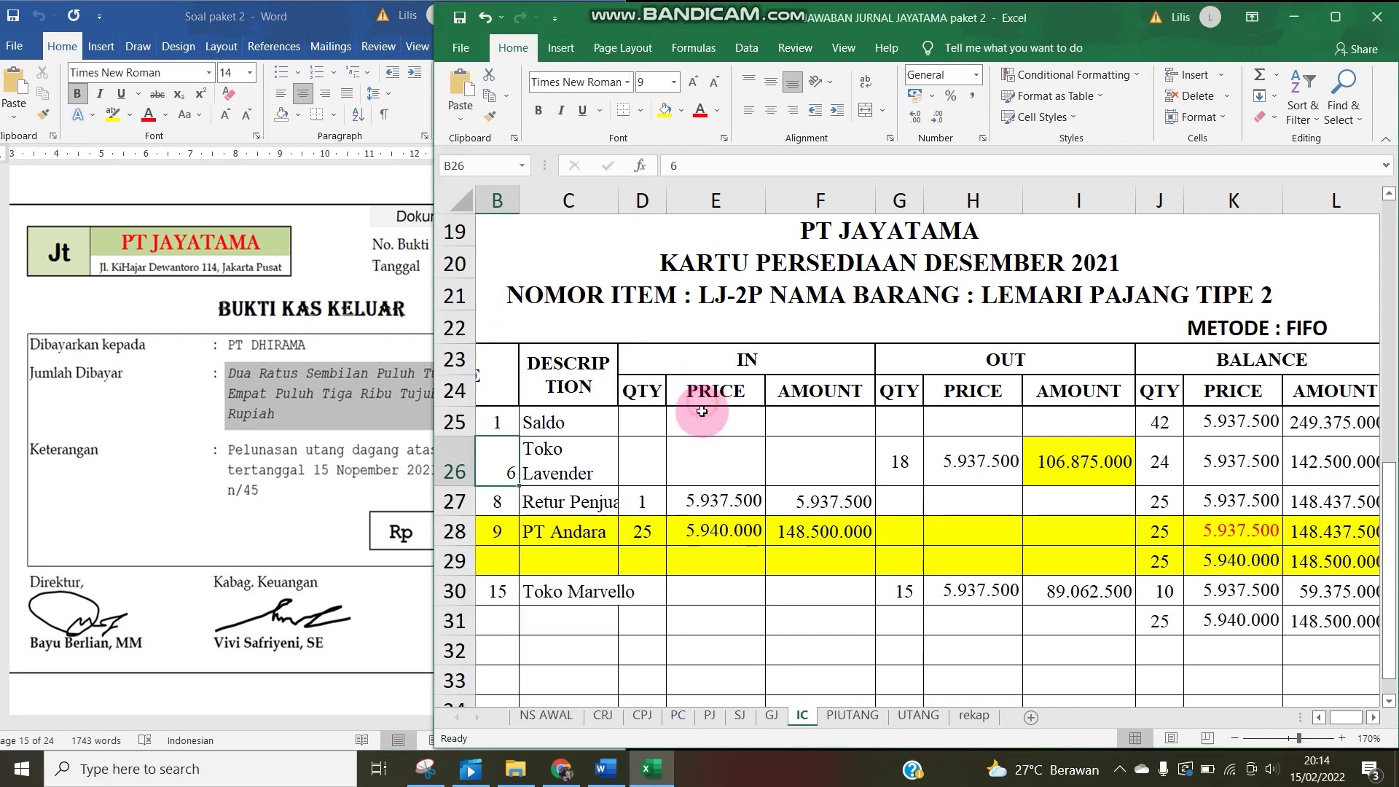
pyautogui.click(641, 715)
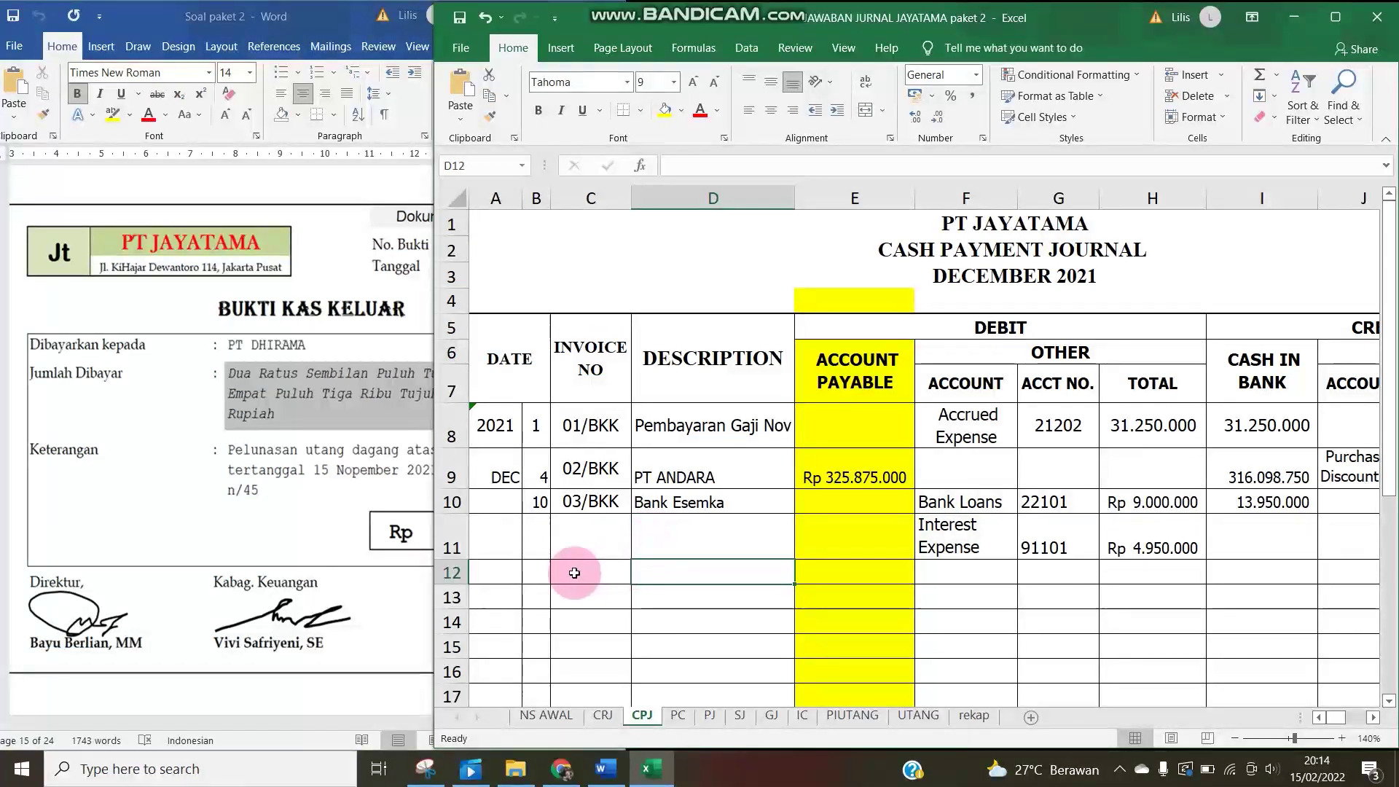
pyautogui.click(533, 576)
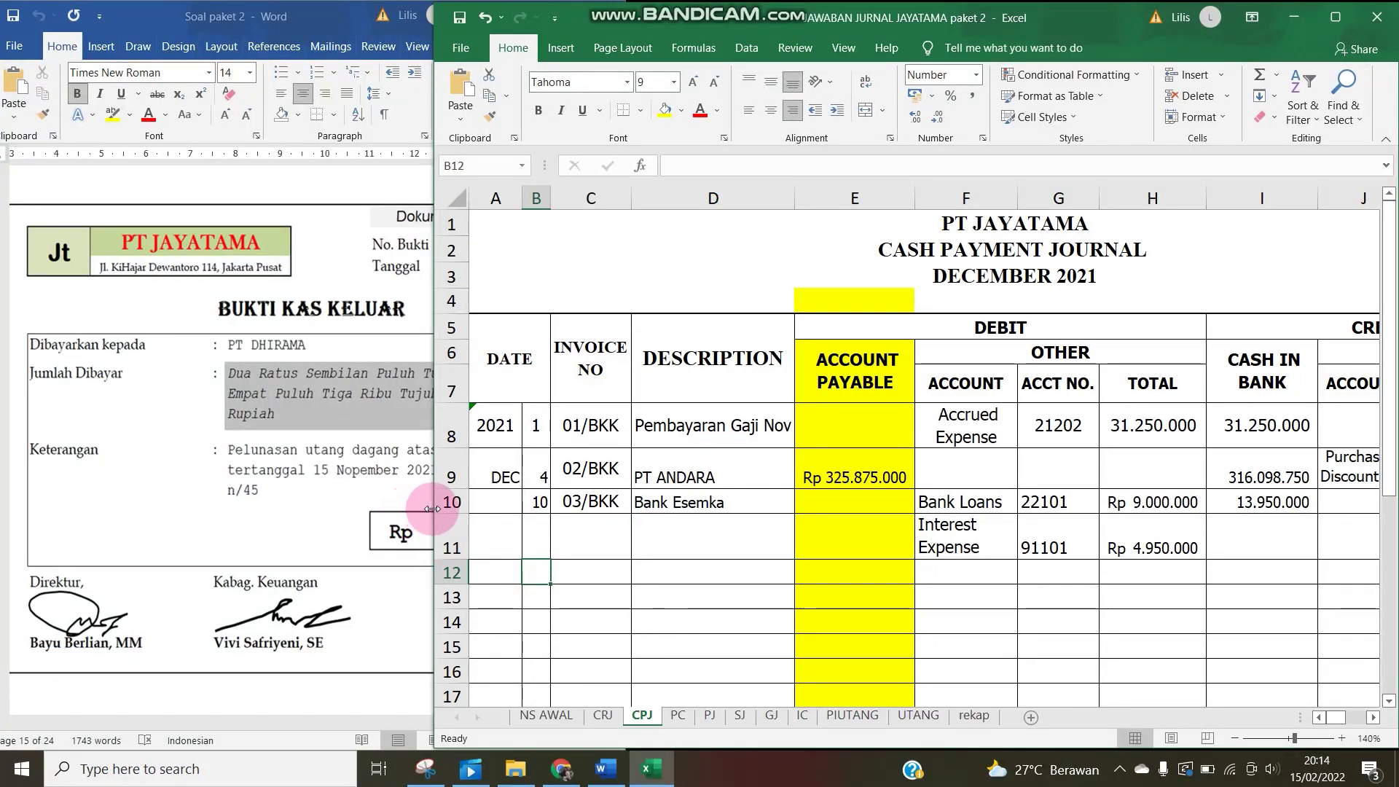
pyautogui.moveTo(432, 508); pyautogui.dragTo(505, 497)
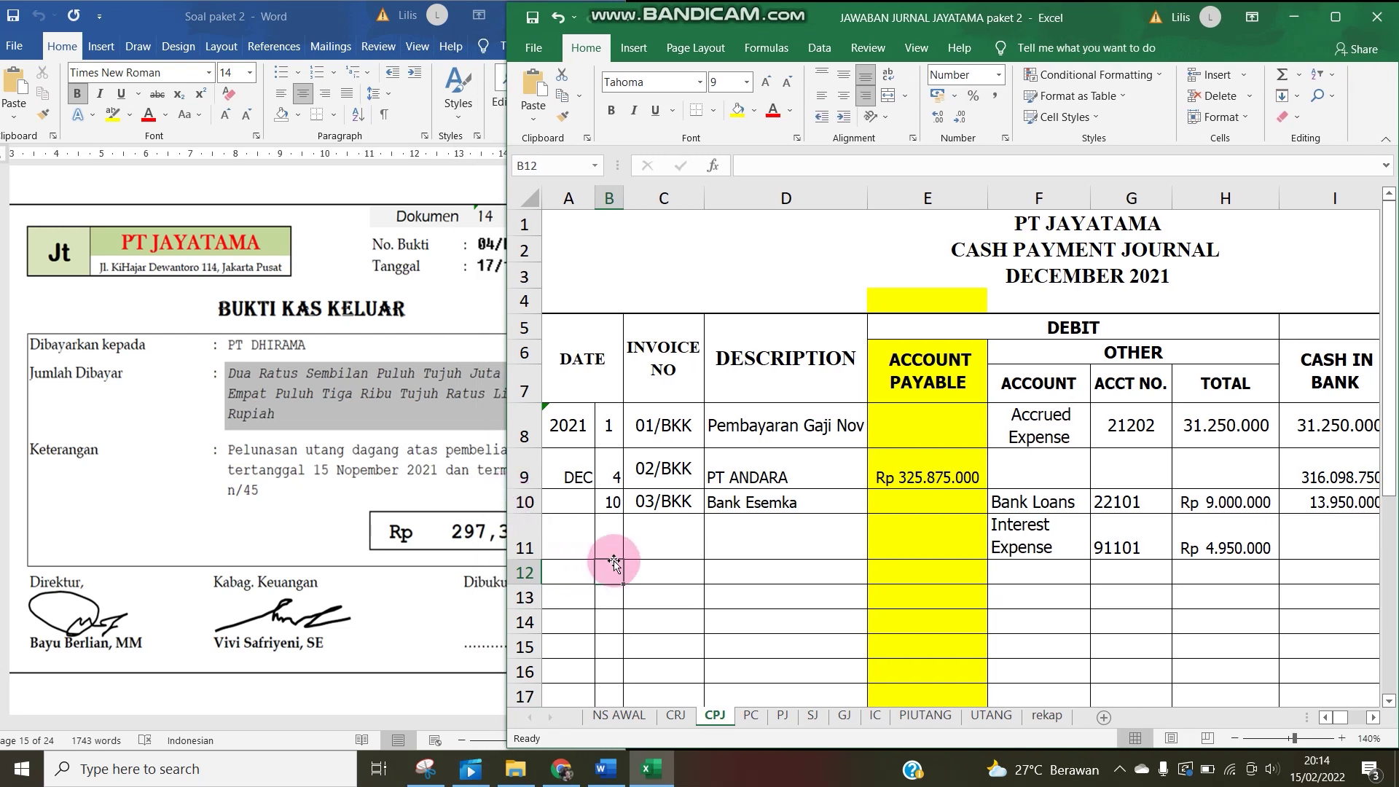
pyautogui.write('17')
pyautogui.press('Tab')
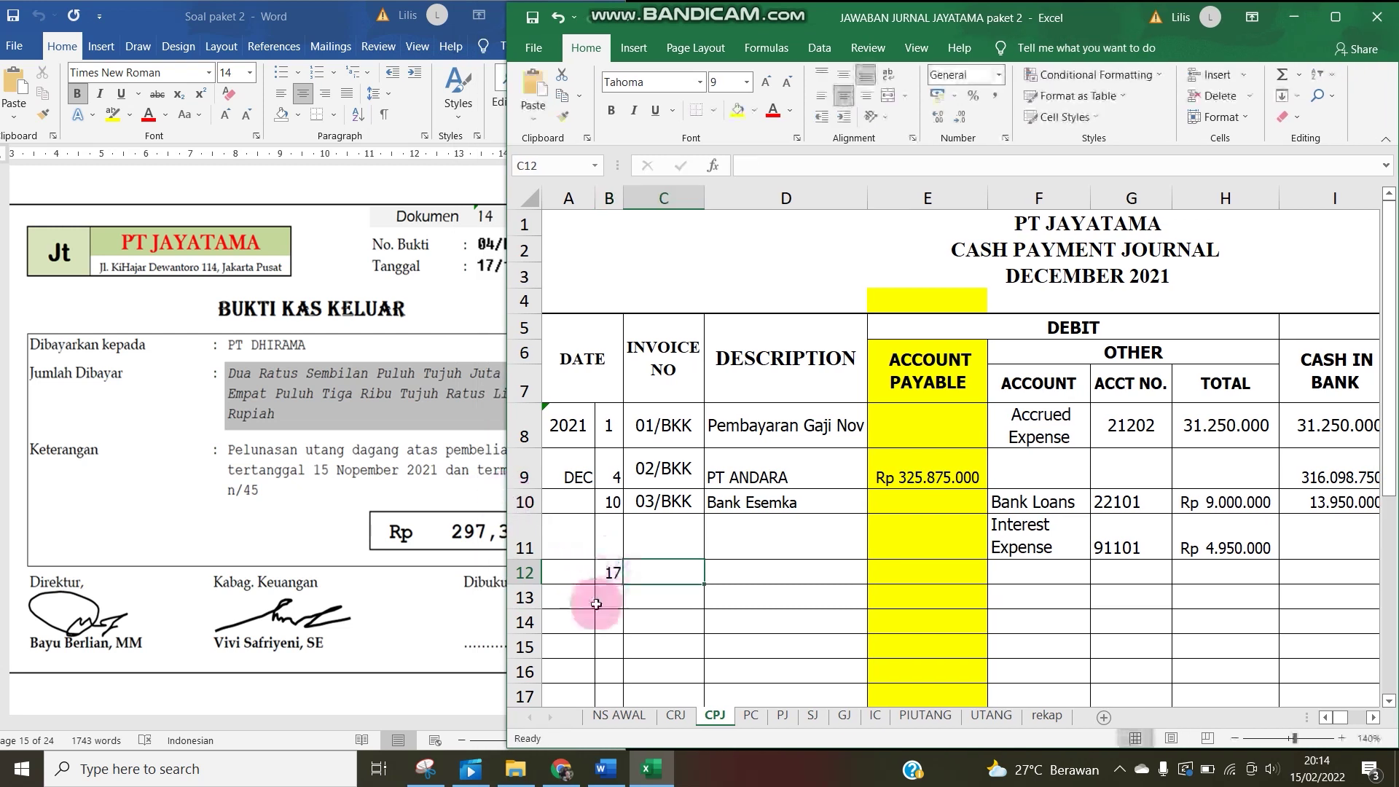
# Copy the 03/BKK invoice number into C12 and change it to 04/BKK.
pyautogui.click(657, 502)
pyautogui.hotkey('ctrl', 'c')
pyautogui.click(655, 576)
pyautogui.hotkey('ctrl', 'v')
pyautogui.doubleClick(652, 574)
pyautogui.press('BackSpace')
pyautogui.write('4')
pyautogui.press('Tab')
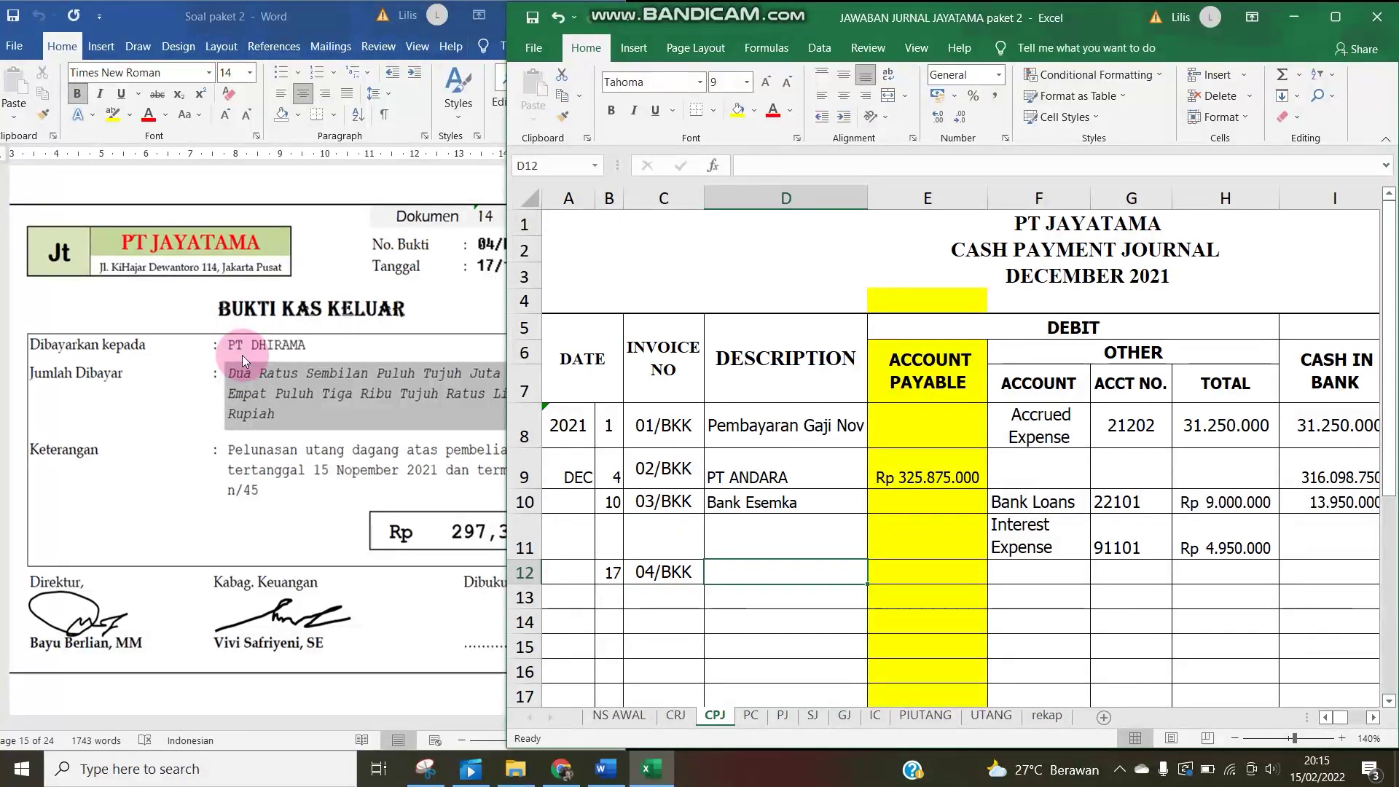
# Enter PT DHIRAMA as the description for the 04/BKK payment in row 12.
pyautogui.write('P')
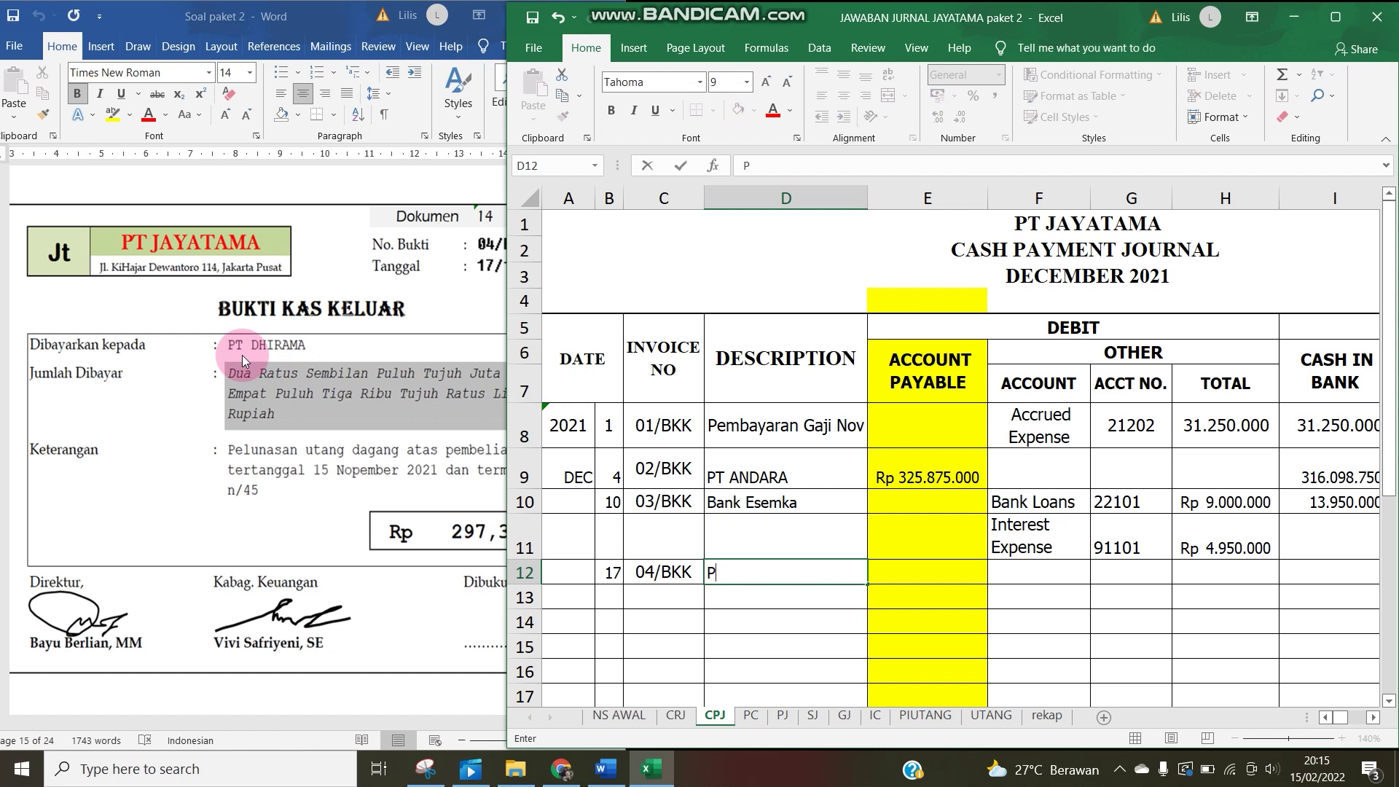
pyautogui.write('T DHIRAMA')
pyautogui.press('Tab')
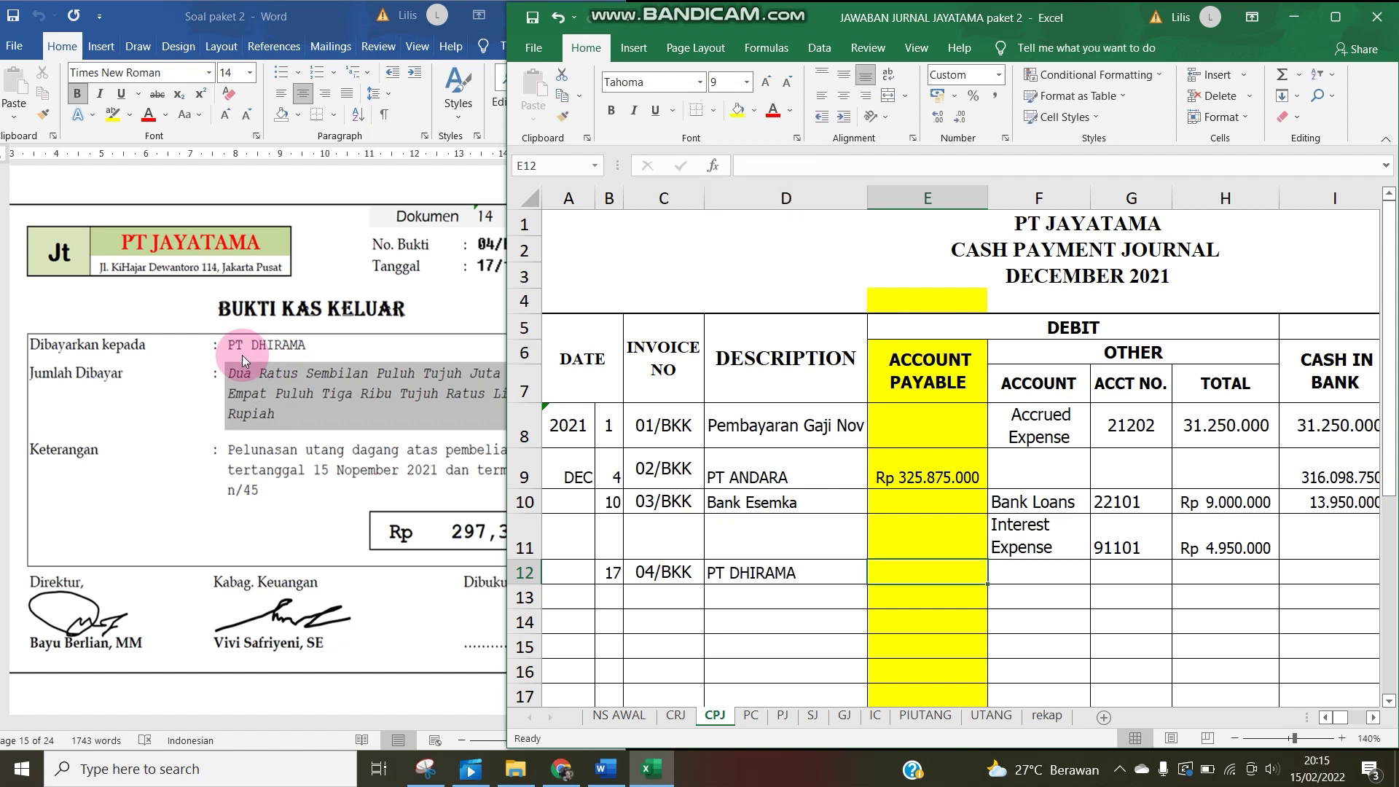
# Enter 297343750 as the Cash in Bank credit in I12 and widen column I to fit the amount.
pyautogui.moveTo(503, 400); pyautogui.dragTo(580, 389)
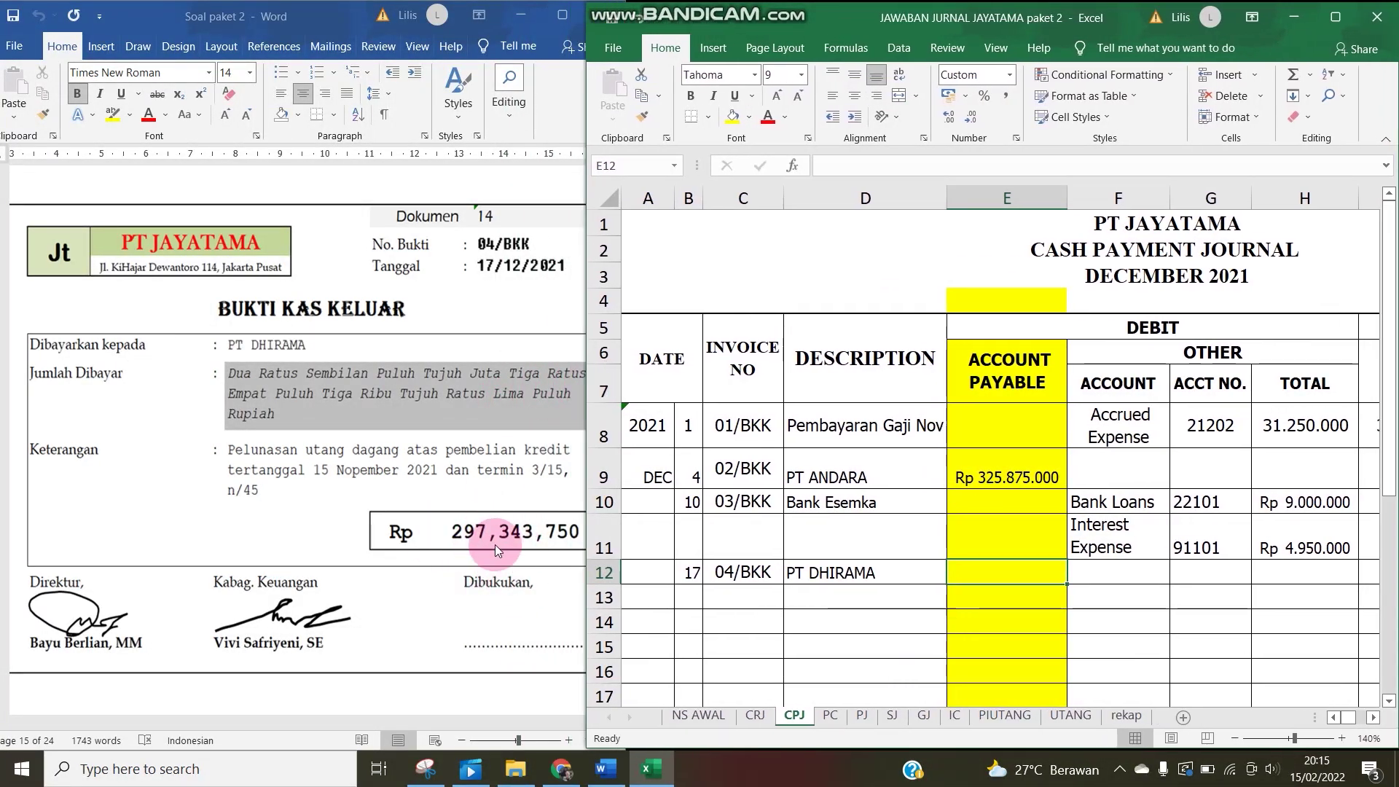
pyautogui.click(1128, 581)
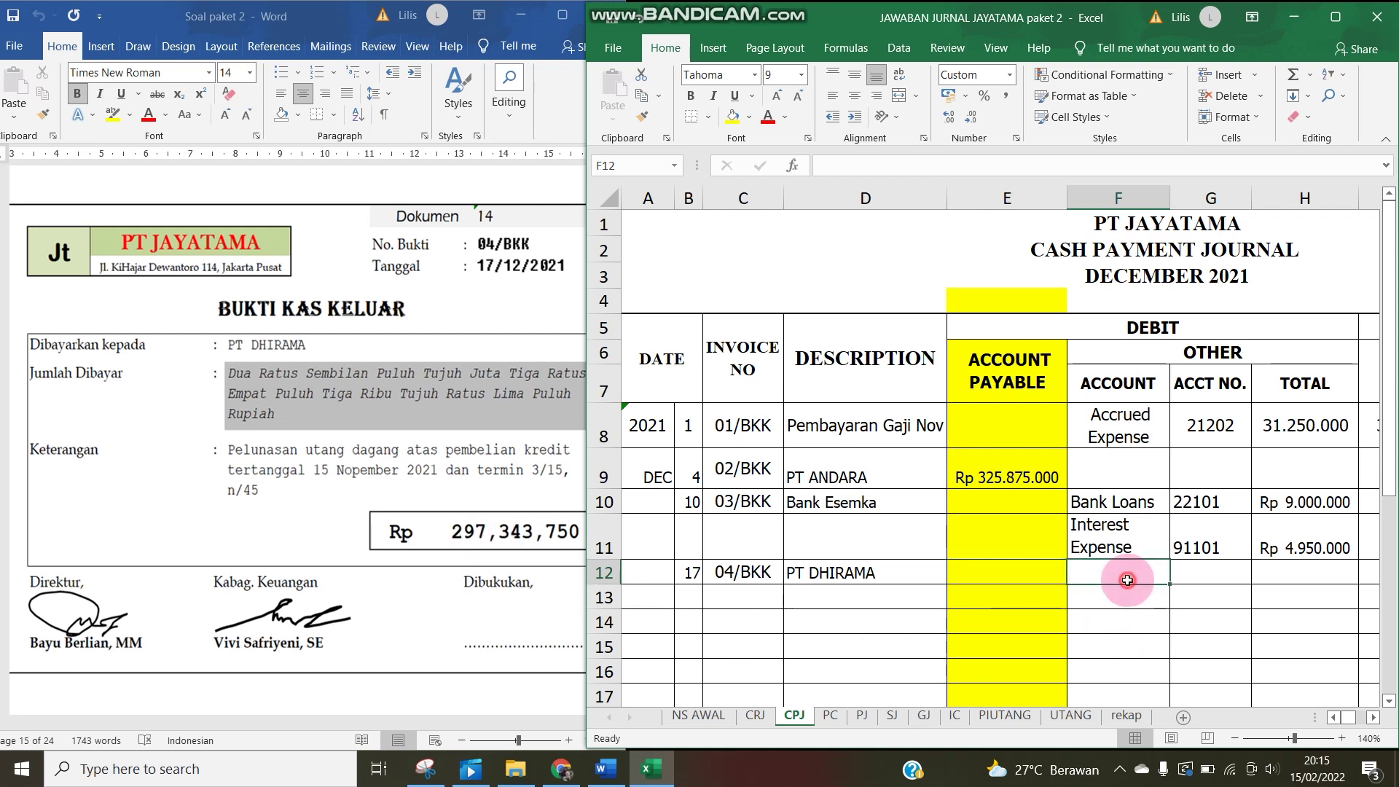
pyautogui.press('Right')
pyautogui.press('Right')
pyautogui.press('Right')
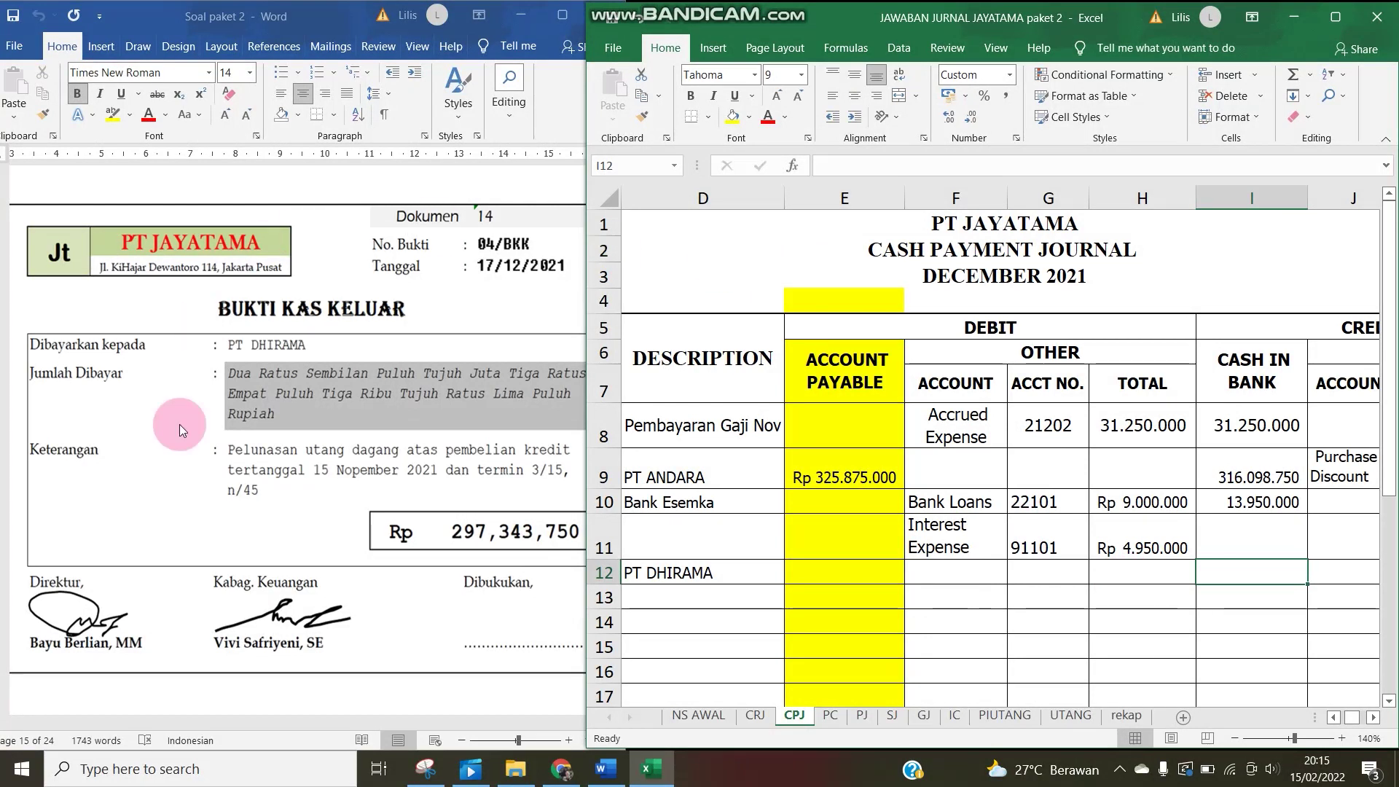
pyautogui.write('29')
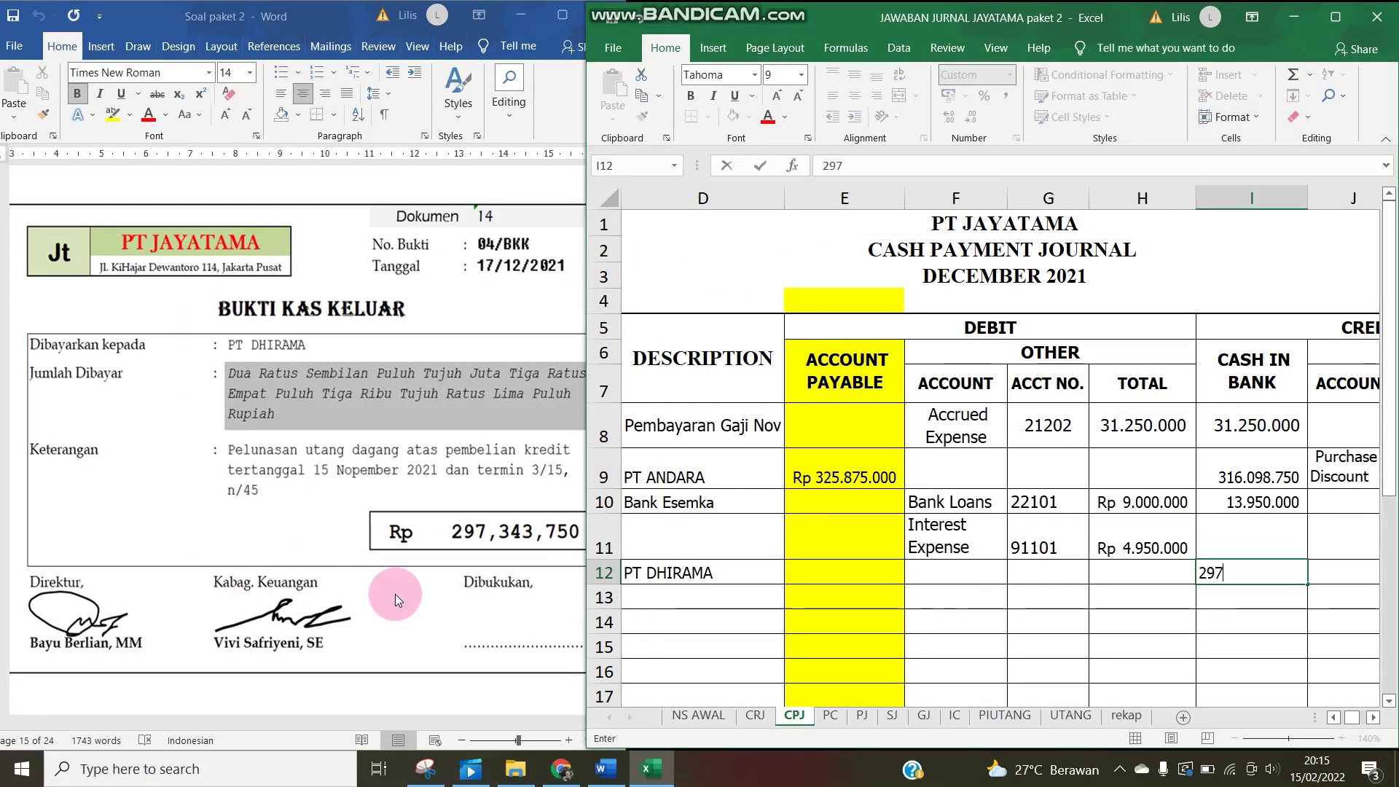
pyautogui.write('7343750')
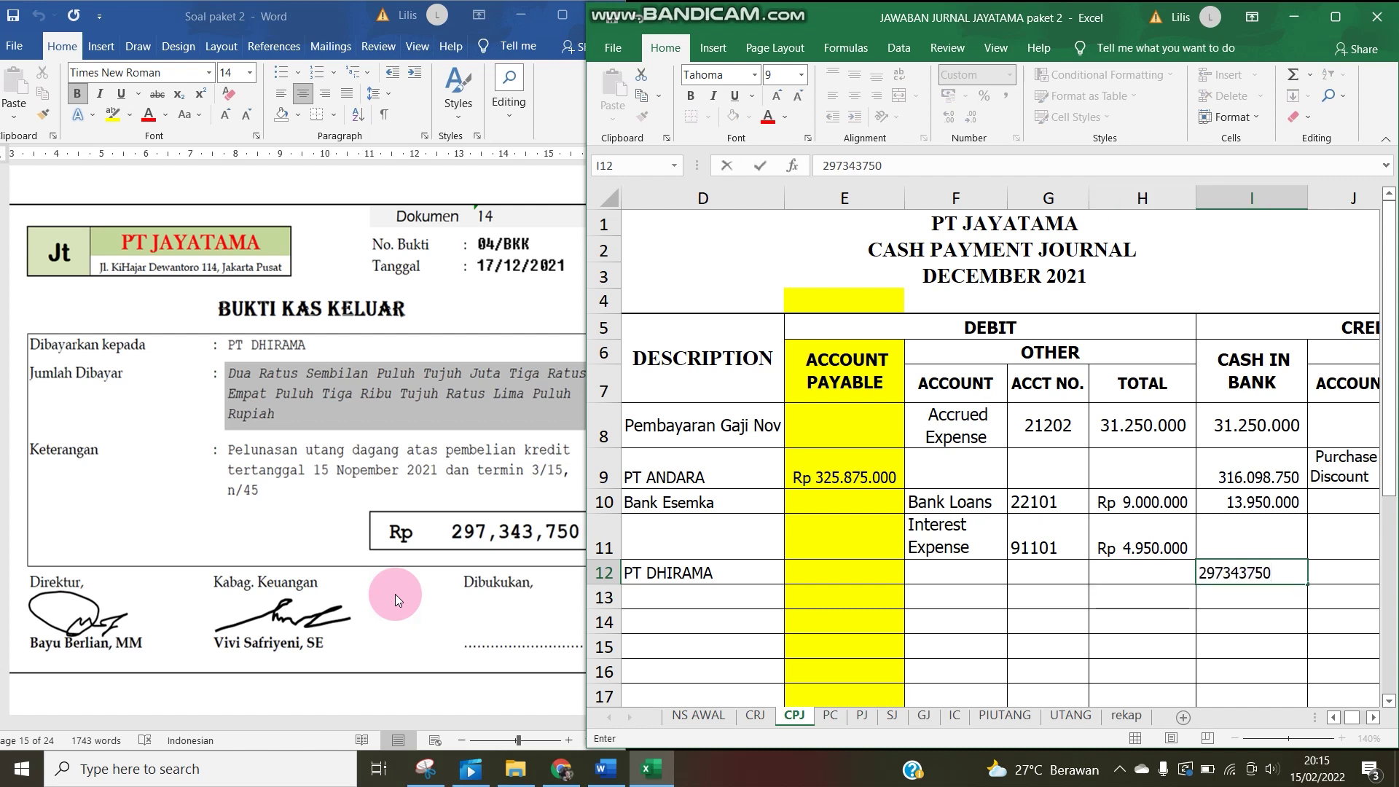
pyautogui.press('Left')
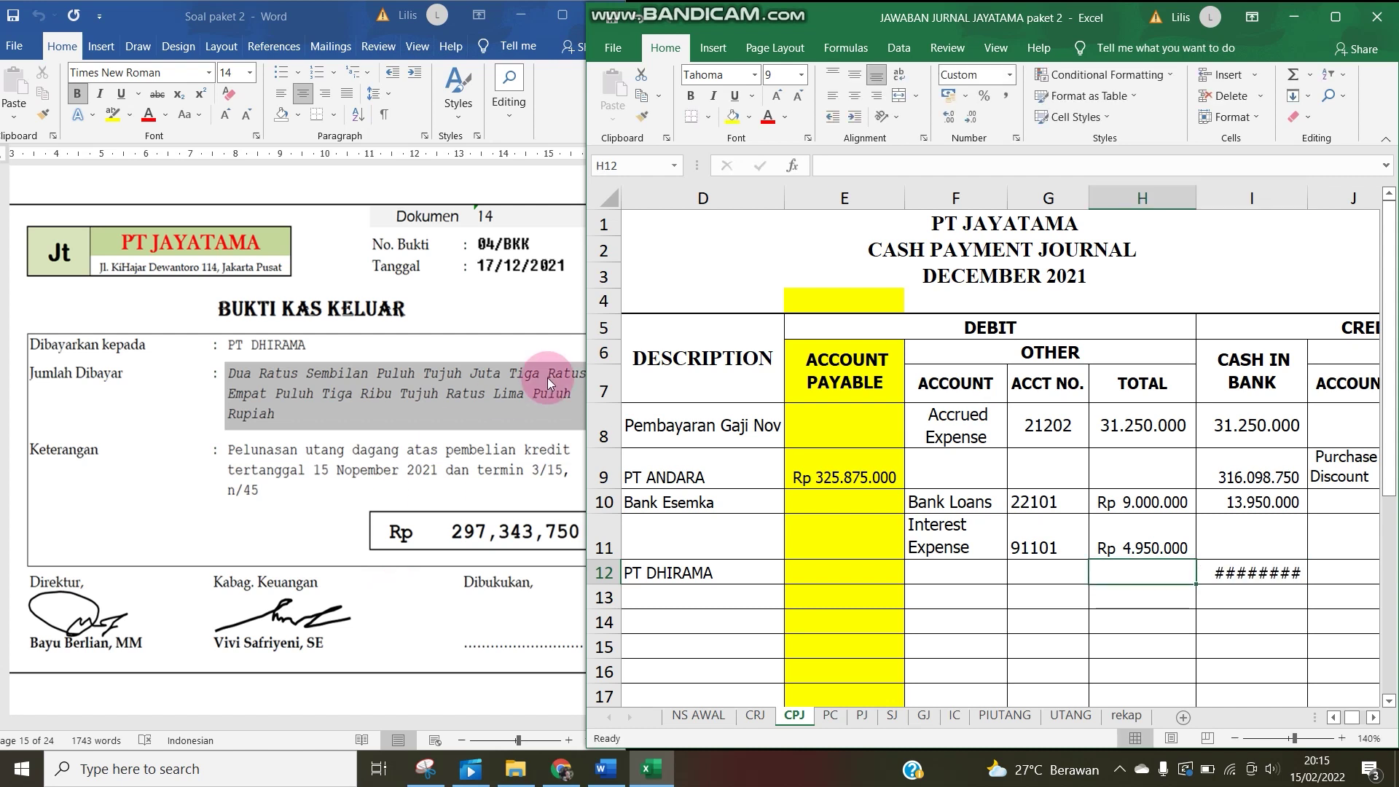
pyautogui.moveTo(1308, 198); pyautogui.dragTo(1326, 197)
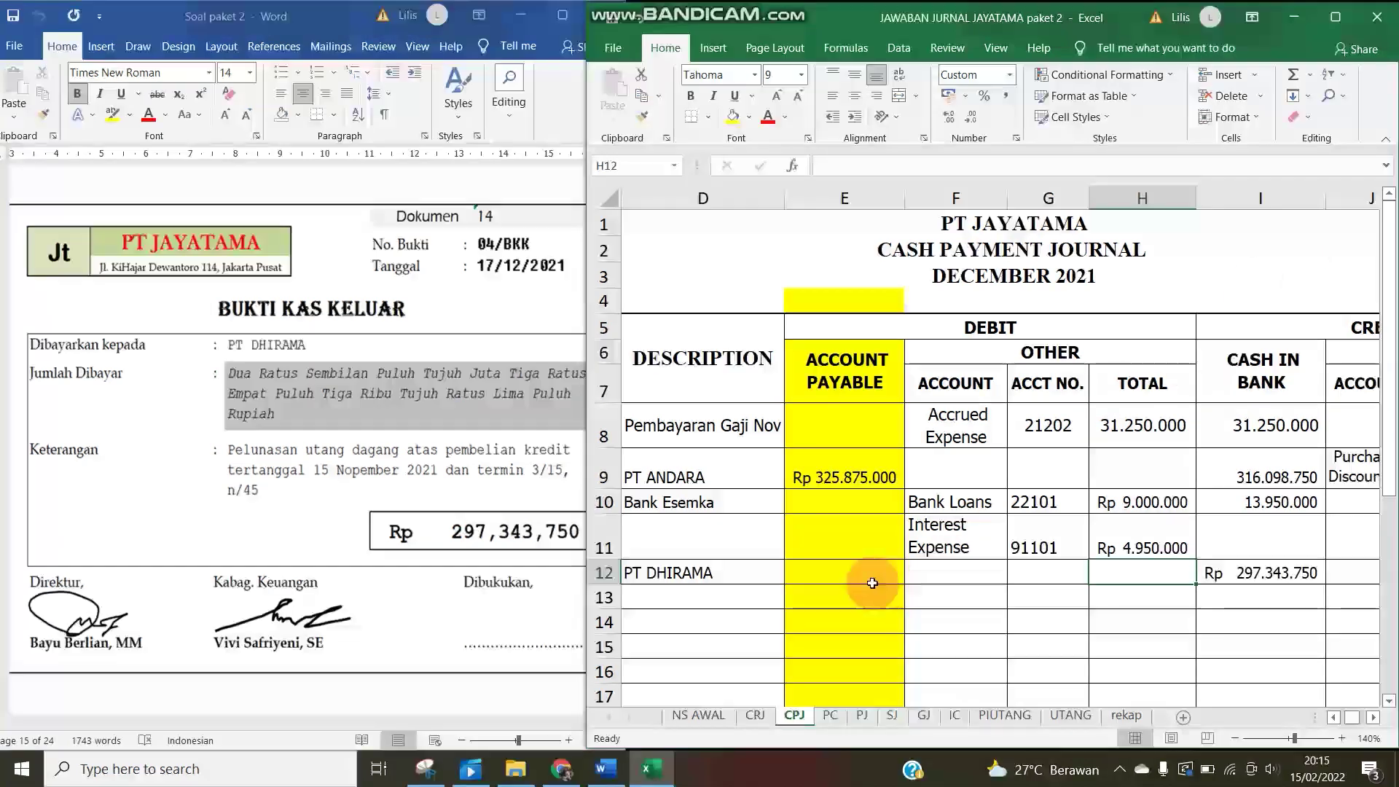
# Link the Account Payable debit in E12 to PT DHIRAMA's opening balance with the formula =UTANG!H8.
pyautogui.click(820, 578)
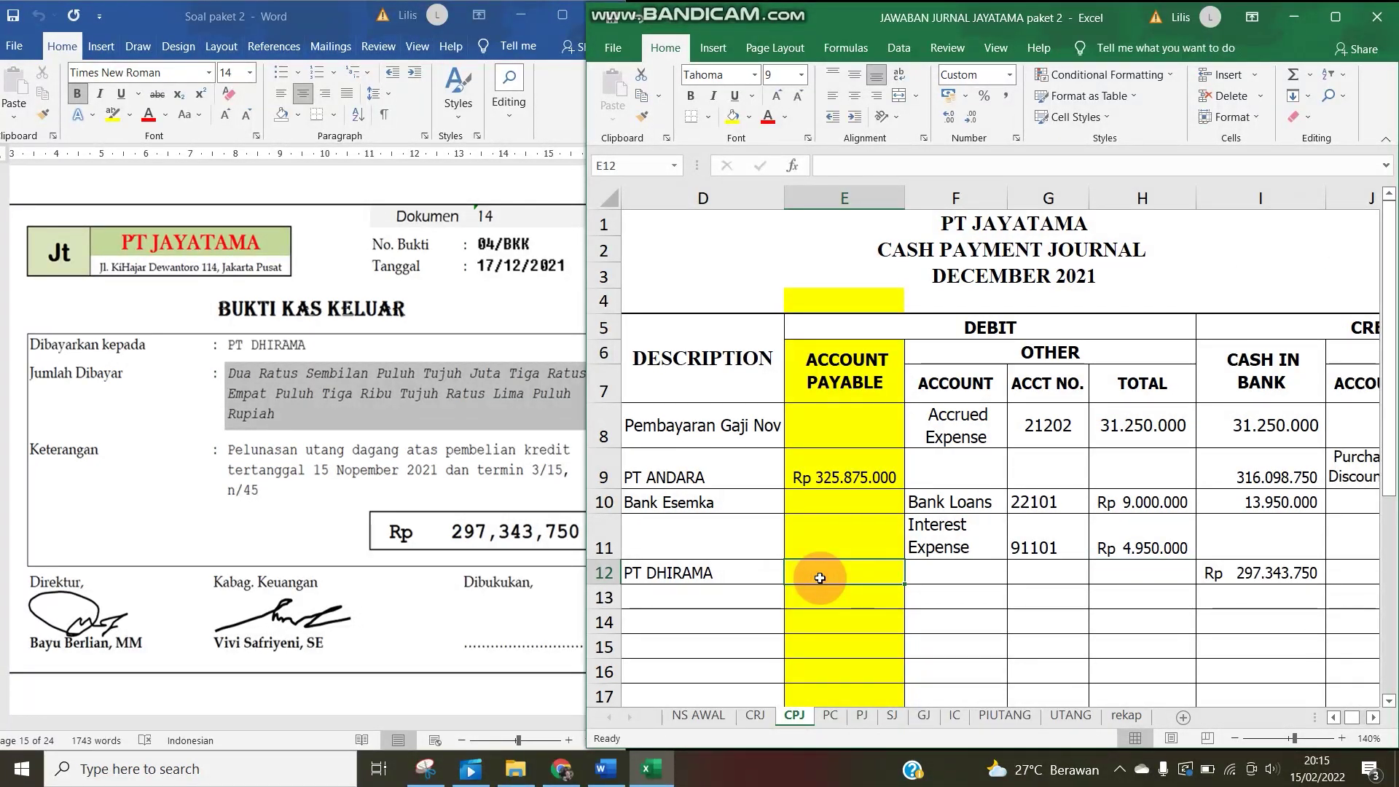
pyautogui.write('=')
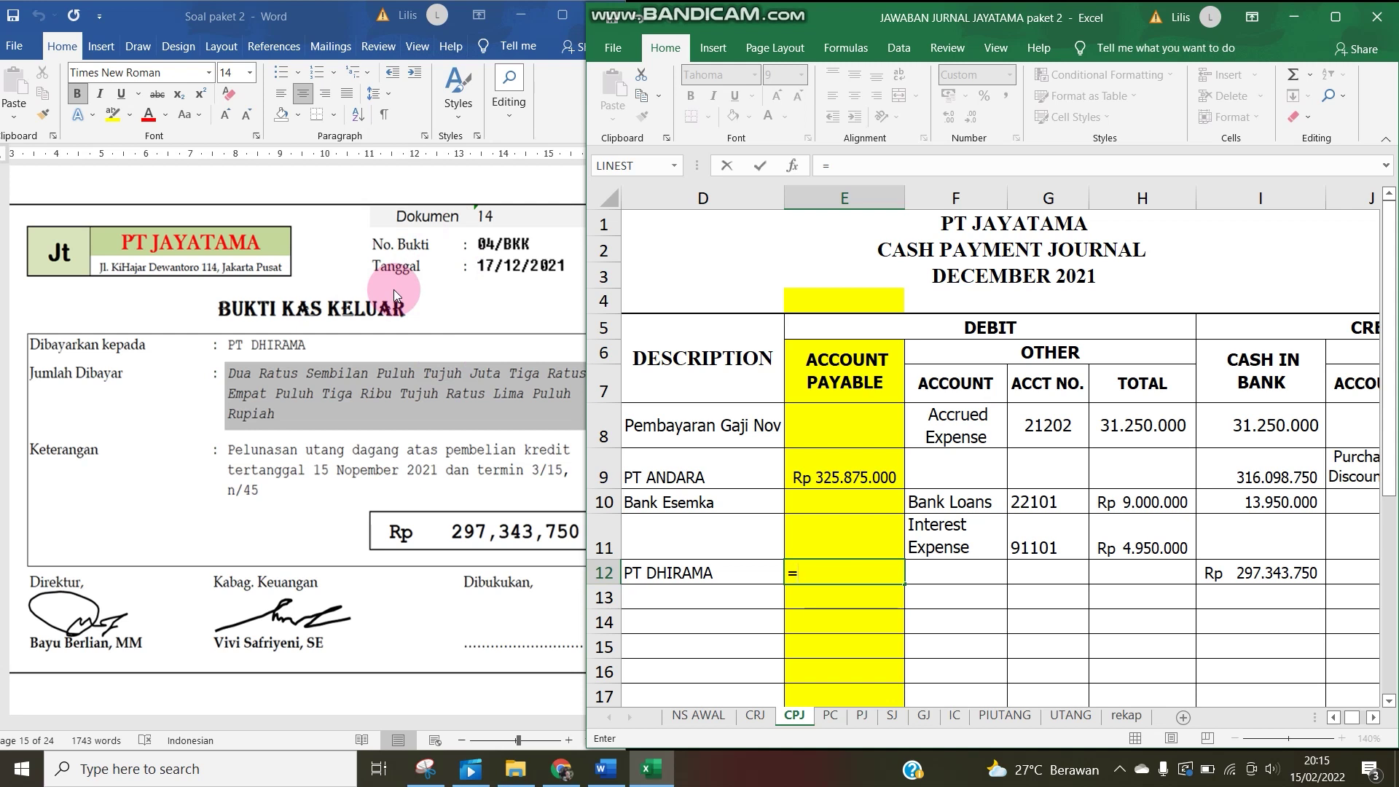
pyautogui.click(1052, 721)
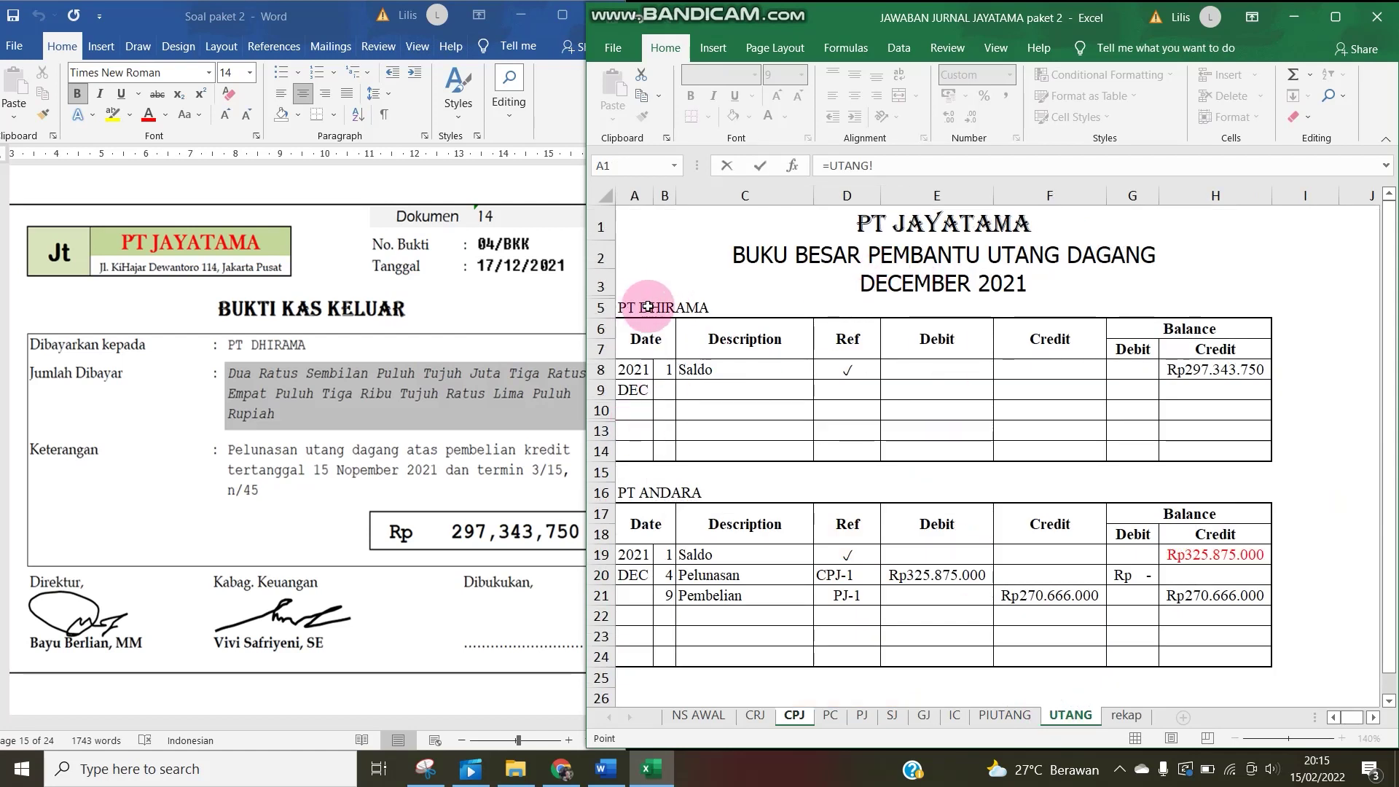
pyautogui.click(1223, 369)
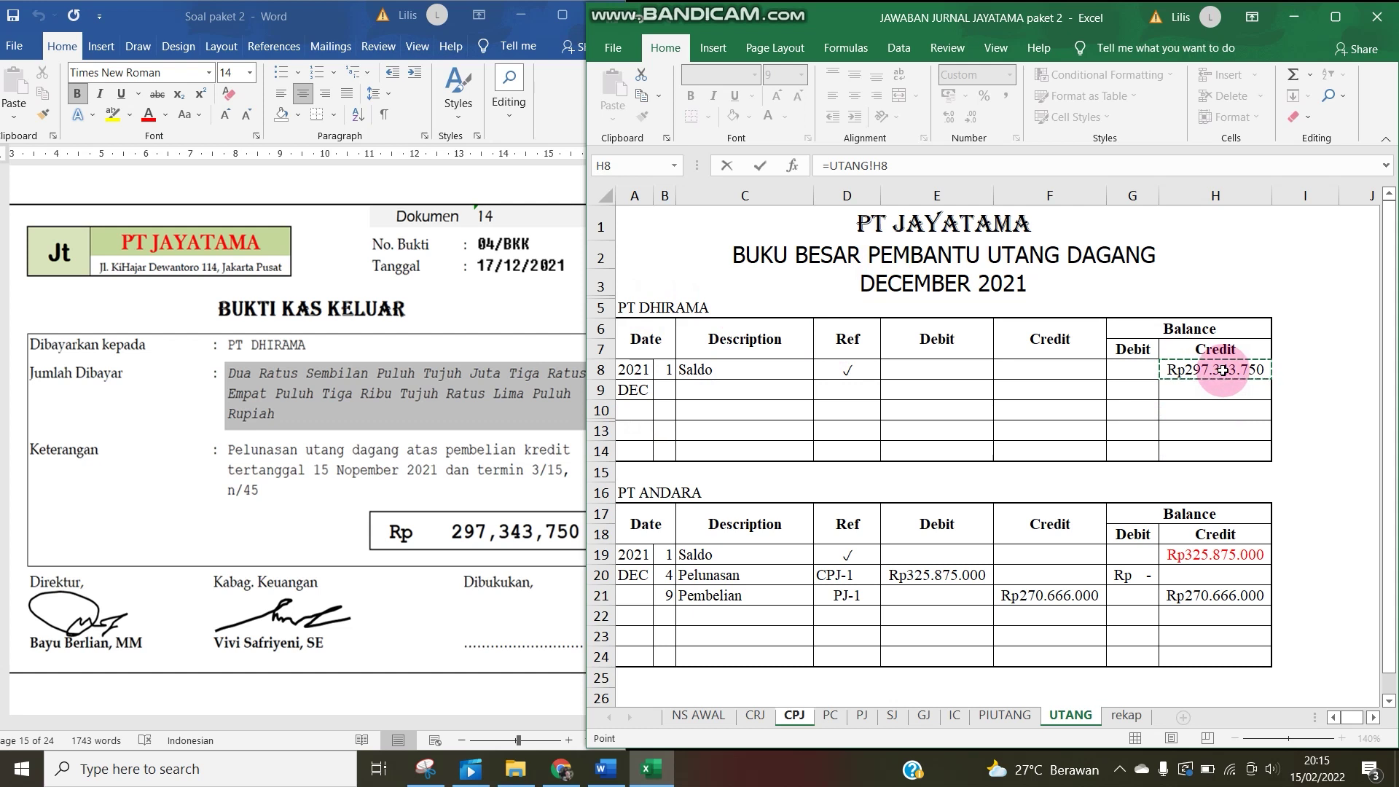
pyautogui.press('Return')
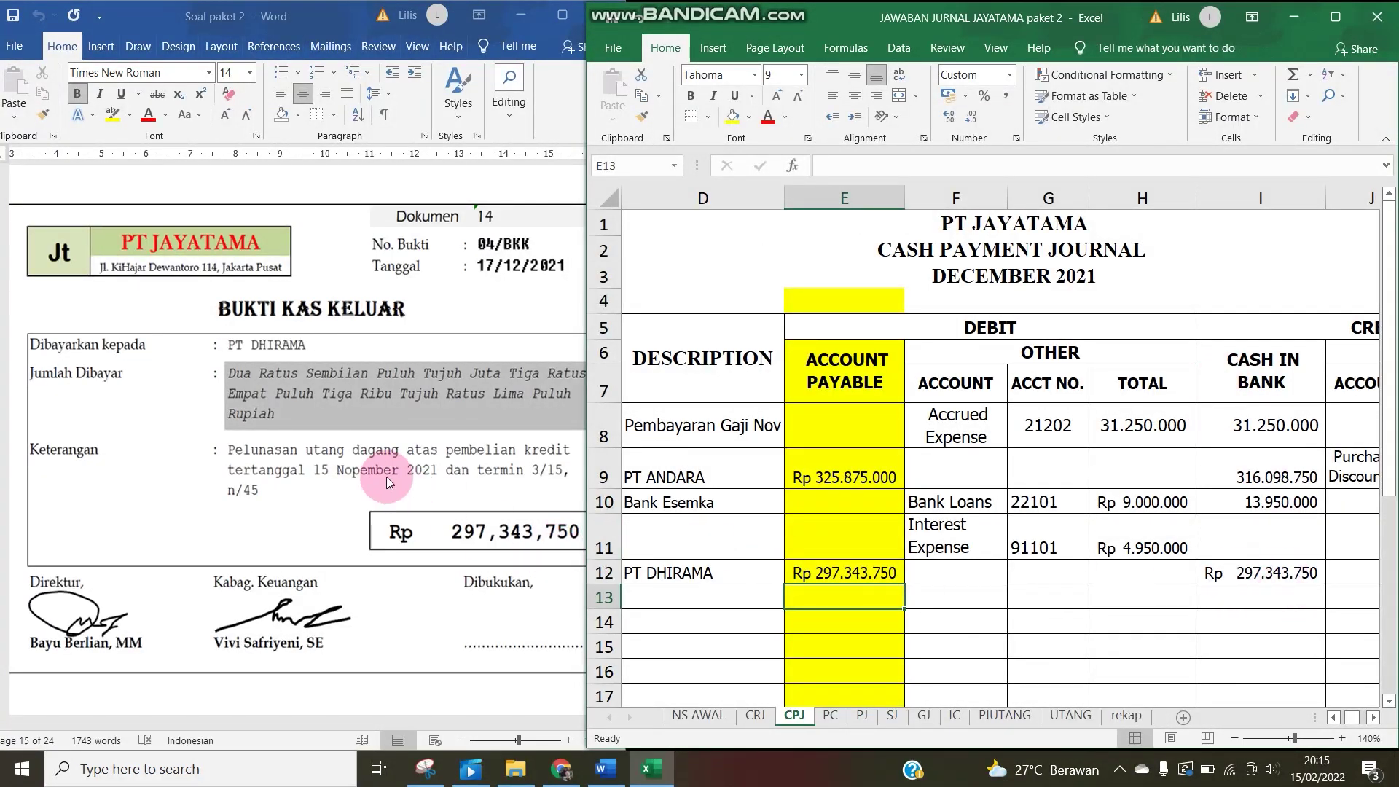
pyautogui.click(330, 478)
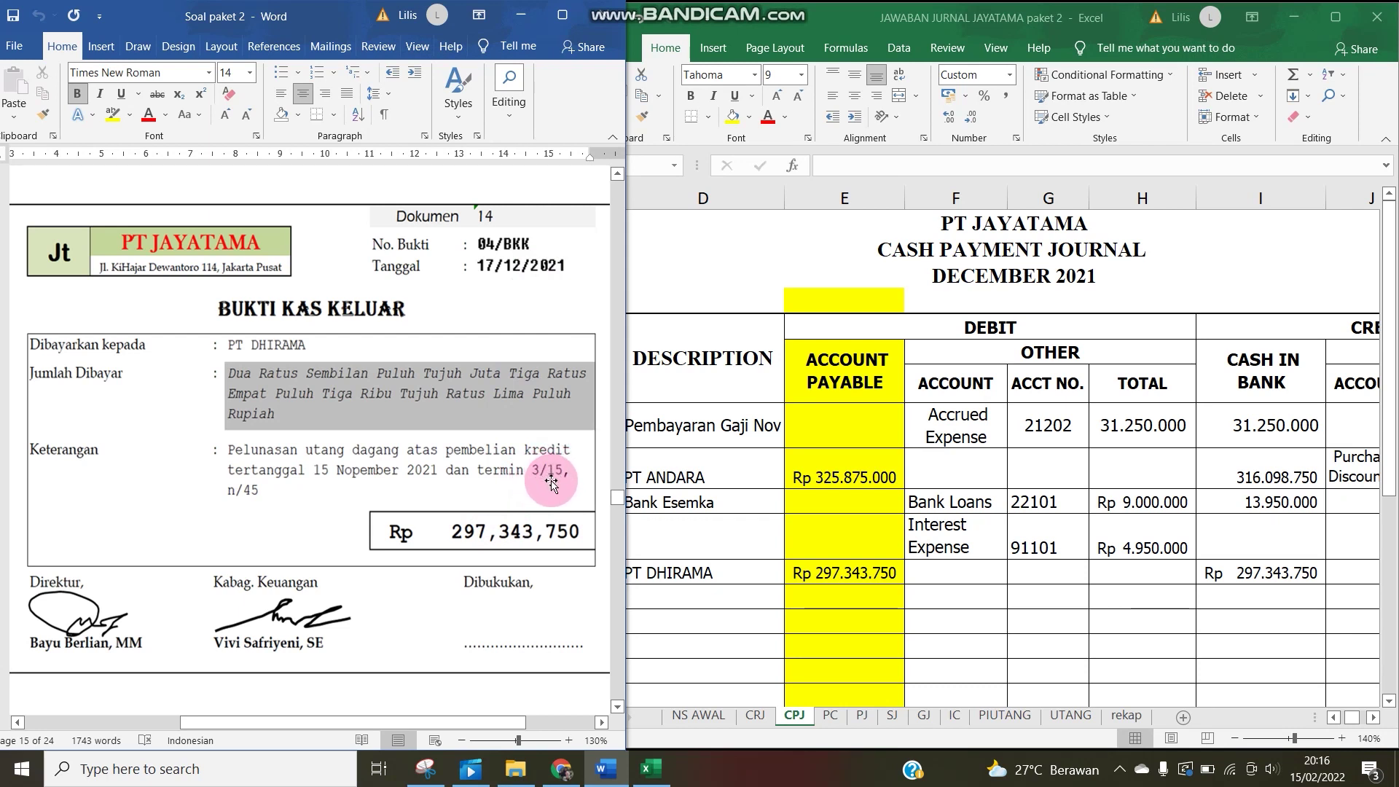
pyautogui.click(872, 572)
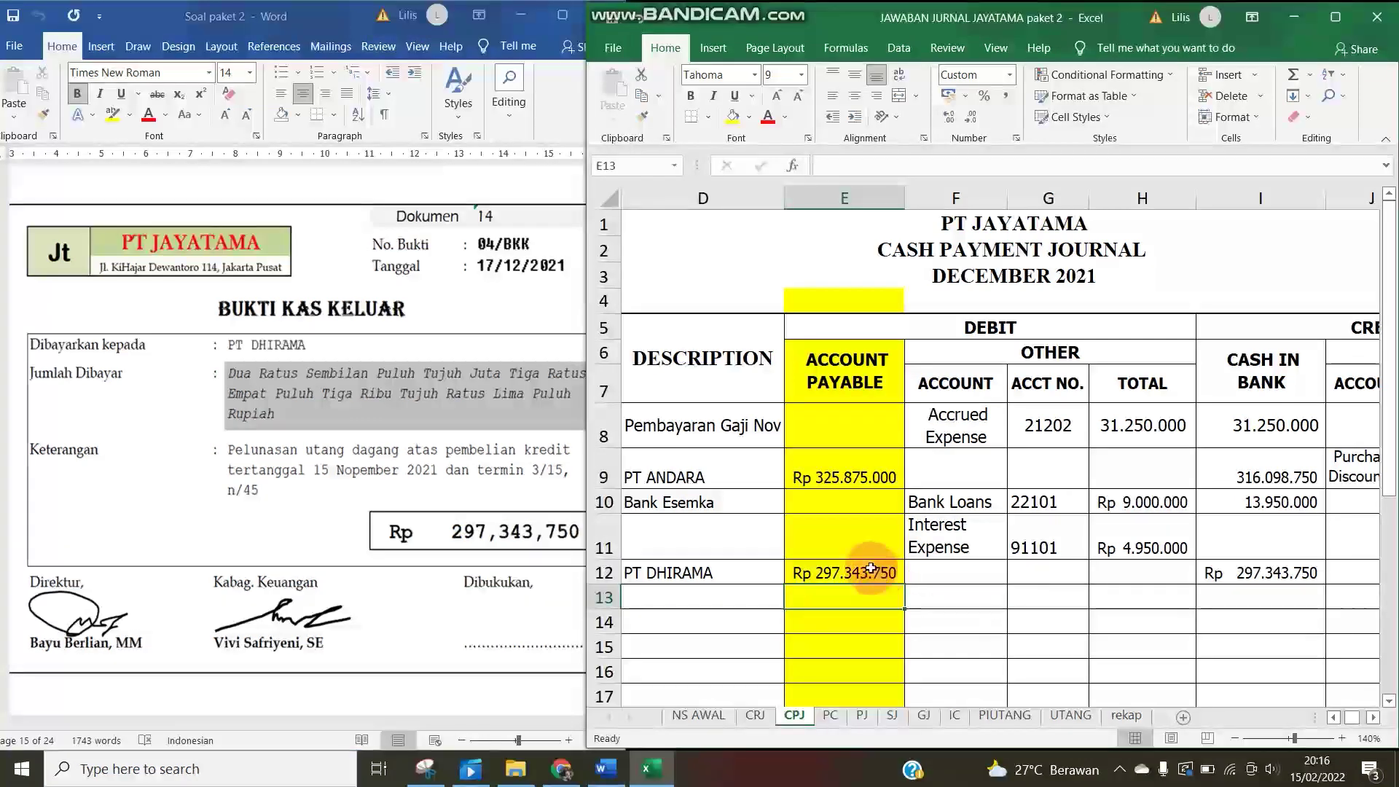
pyautogui.click(1266, 593)
pyautogui.click(883, 573)
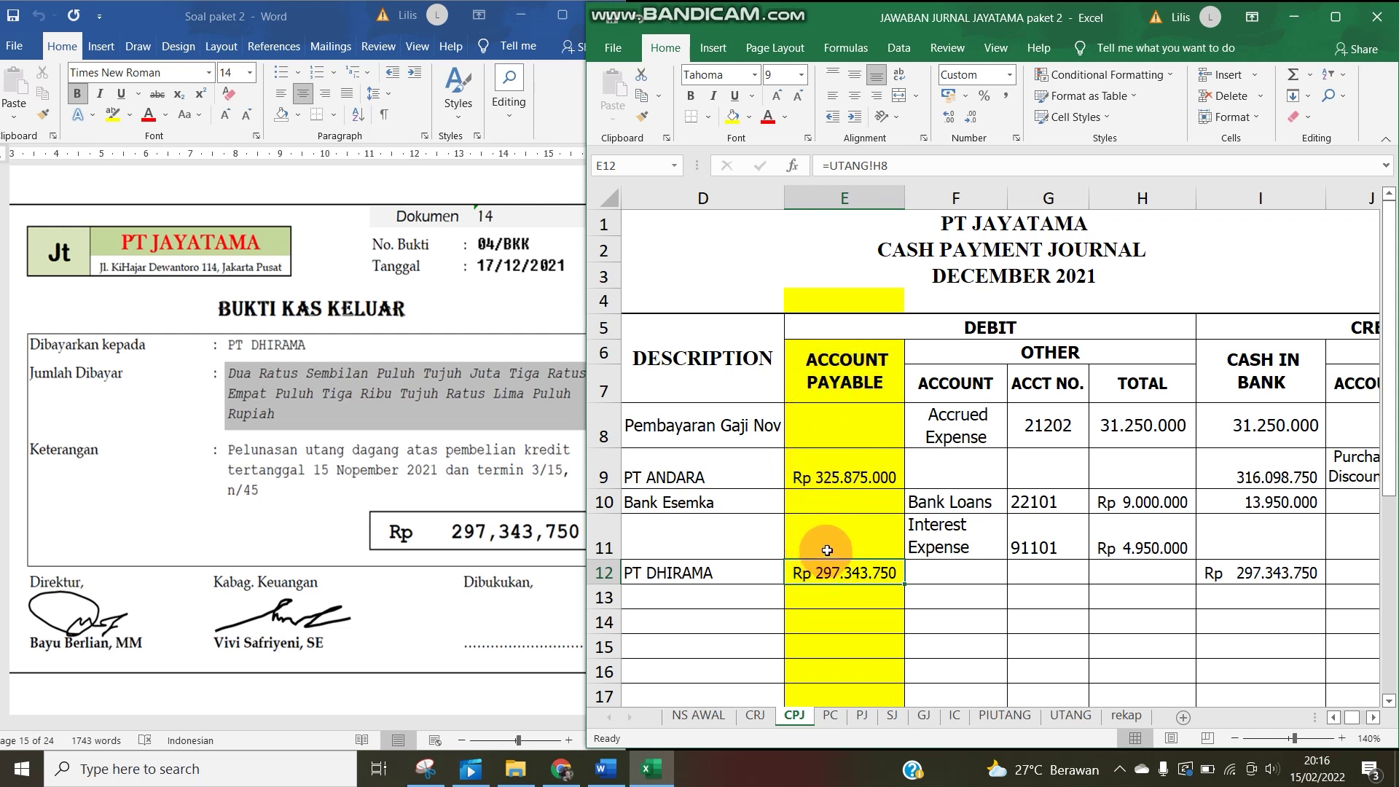
# In row 9 of PT DHIRAMA's ledger on the UTANG sheet, enter day 17, description Pelunasan and reference CPJ-1.
pyautogui.click(1087, 718)
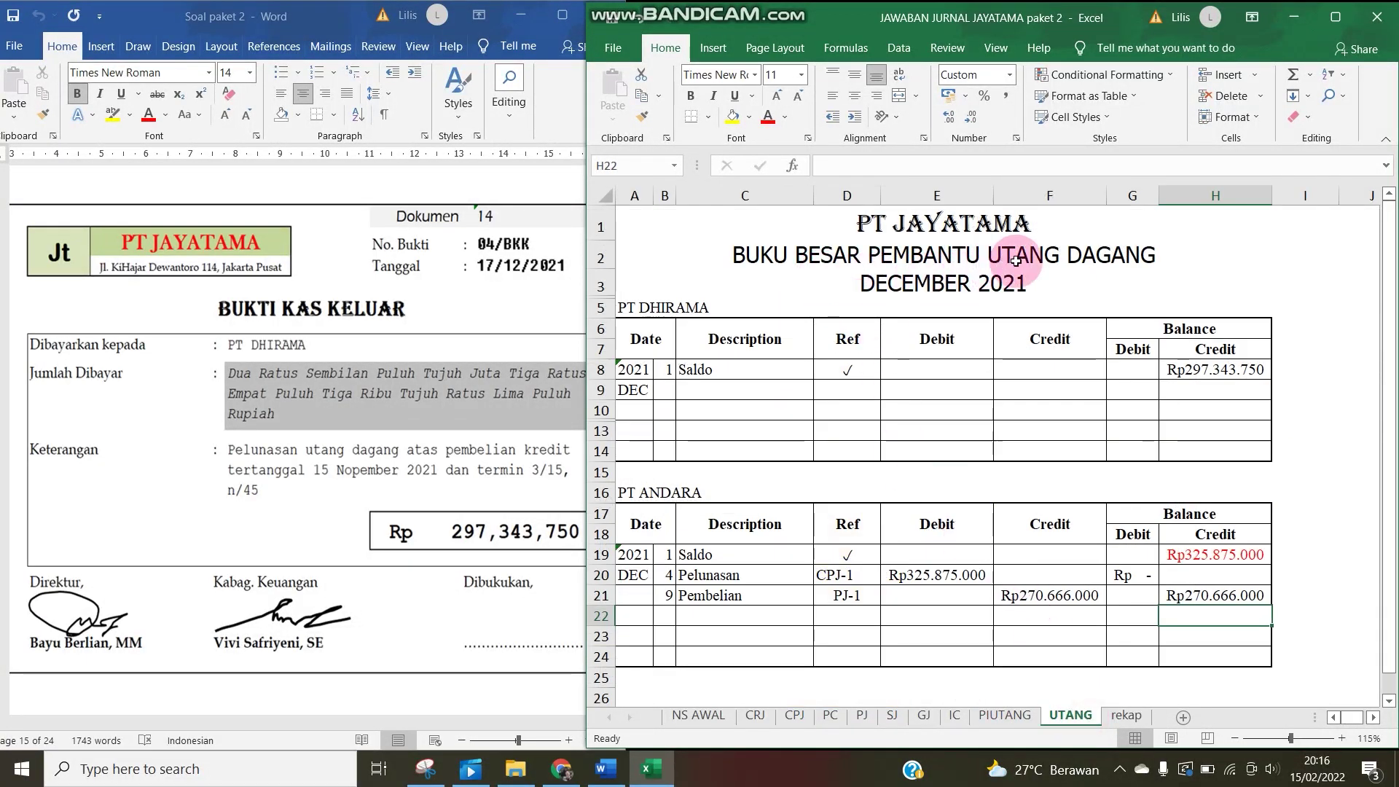
pyautogui.click(666, 391)
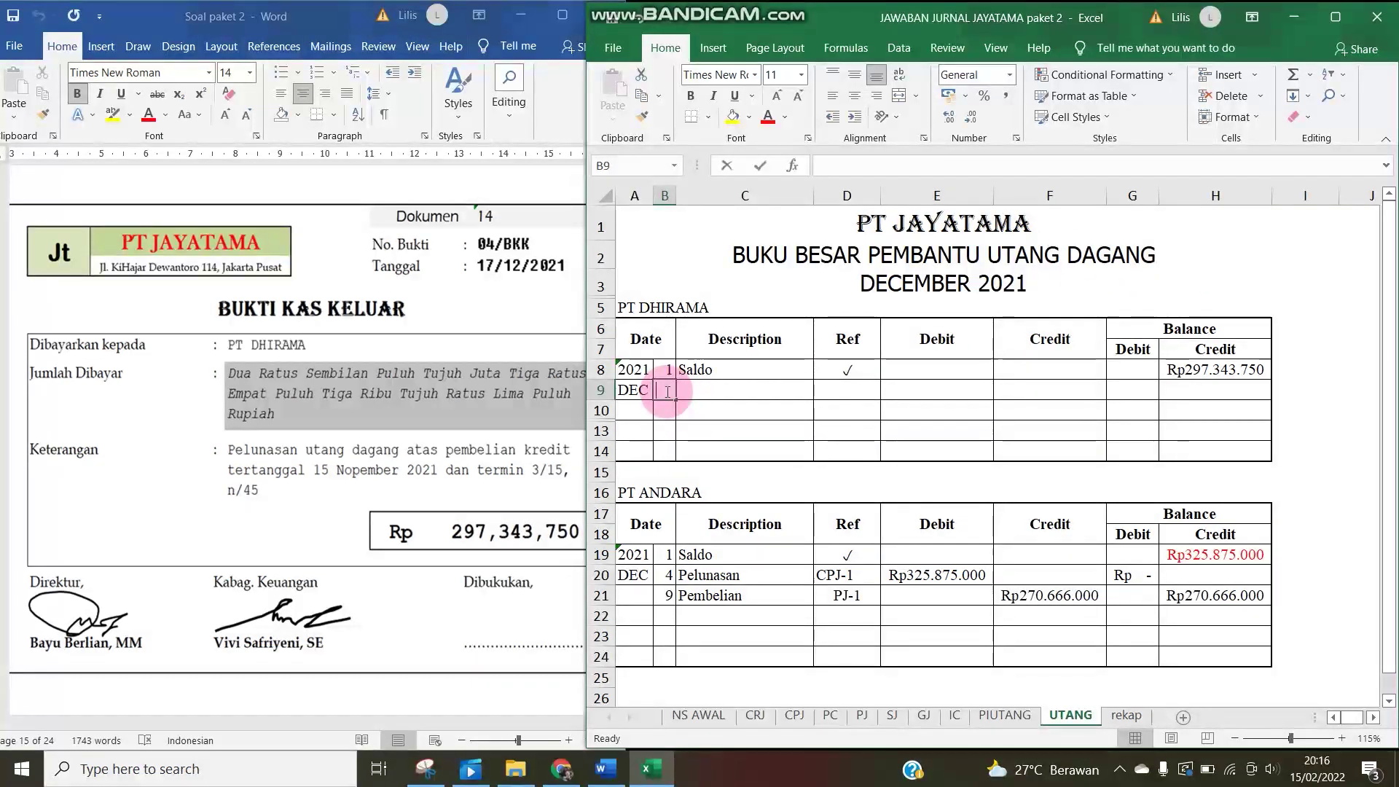
pyautogui.write('17')
pyautogui.press('Tab')
pyautogui.write('p')
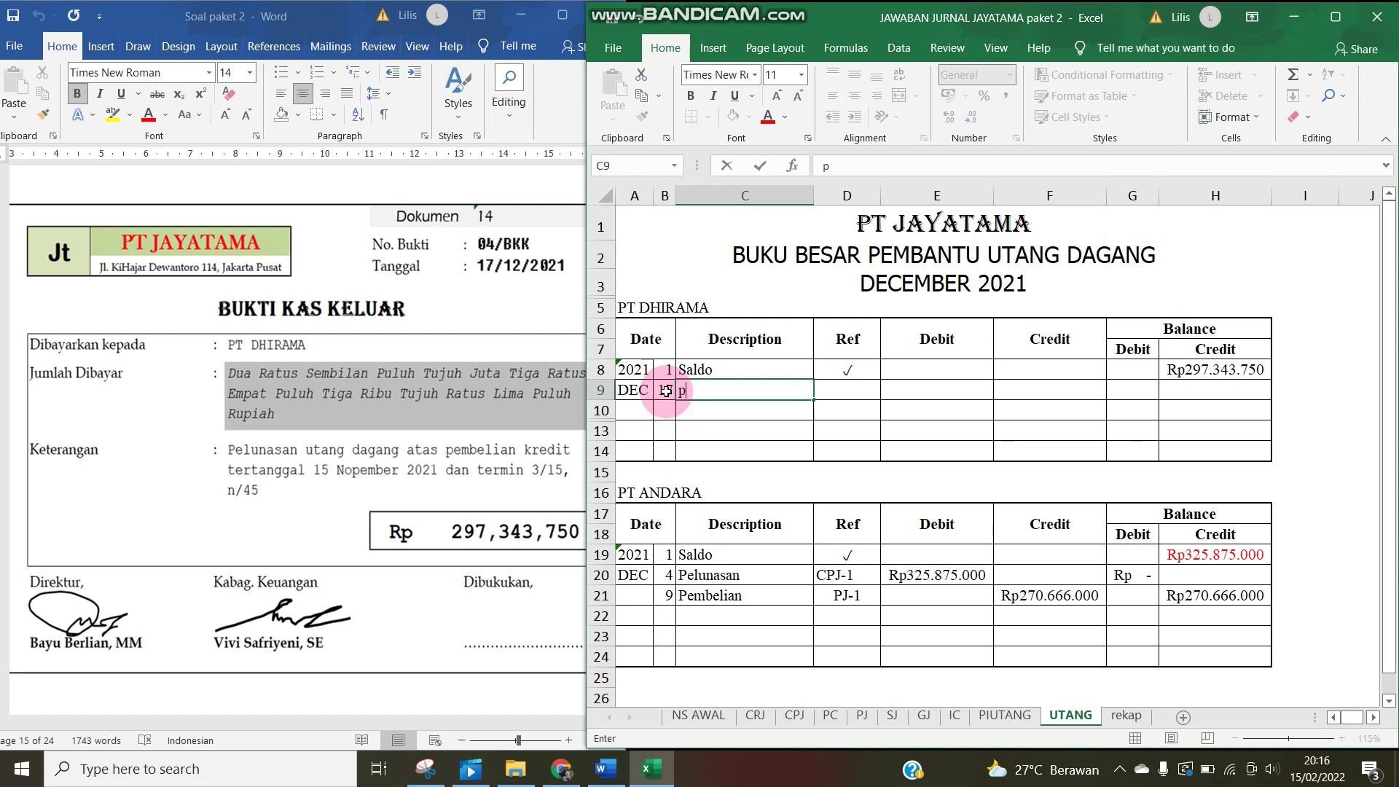
pyautogui.write('ELUNAS')
pyautogui.press('Tab')
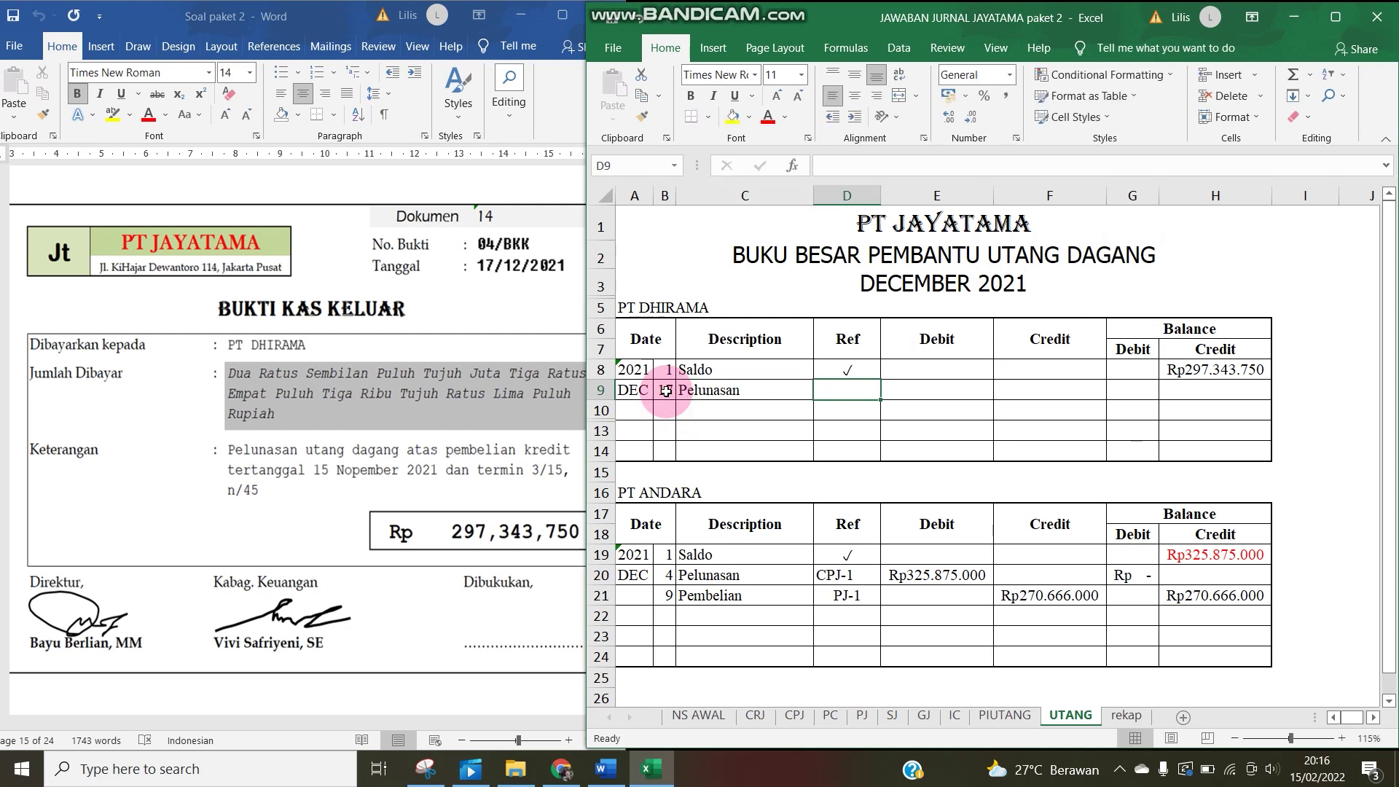
pyautogui.write('C')
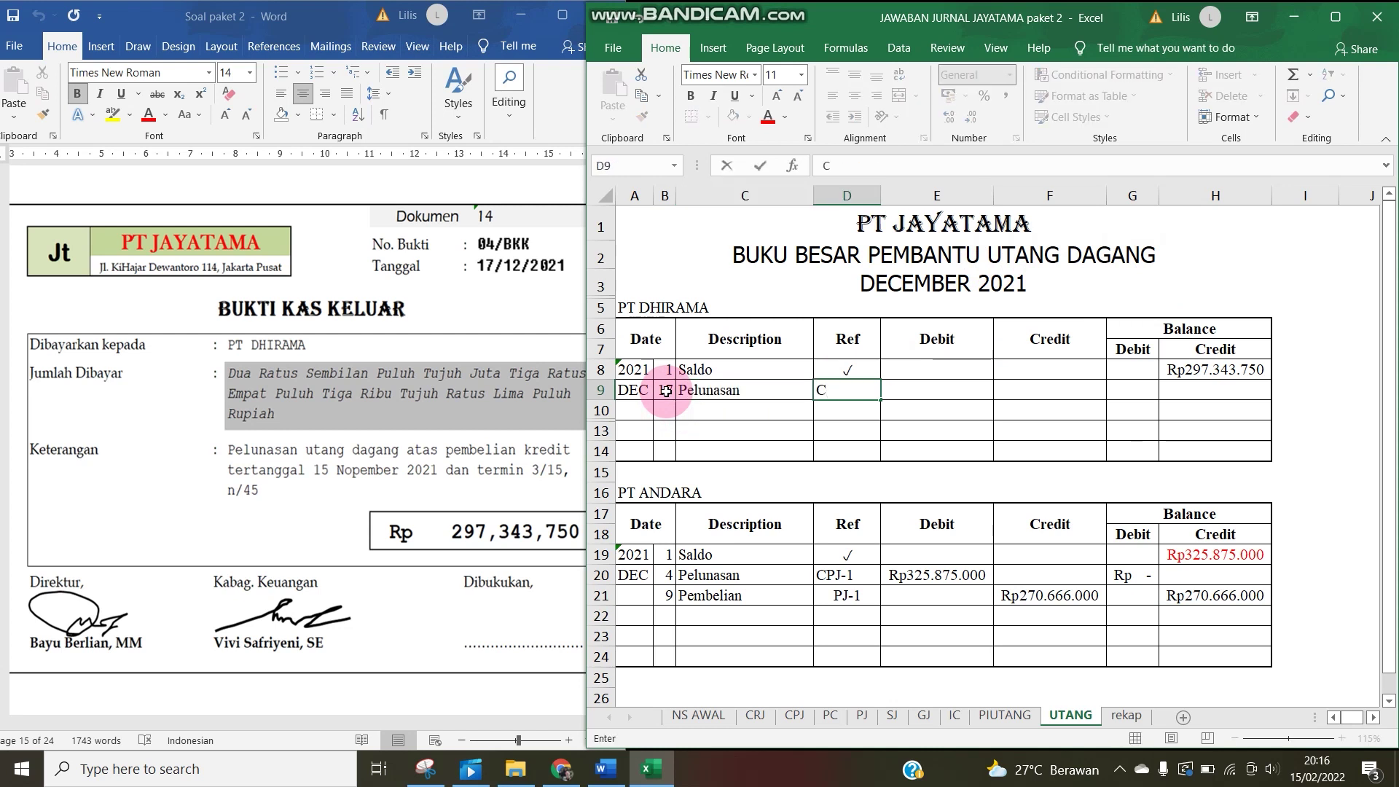
pyautogui.write('PJ-1')
pyautogui.press('Tab')
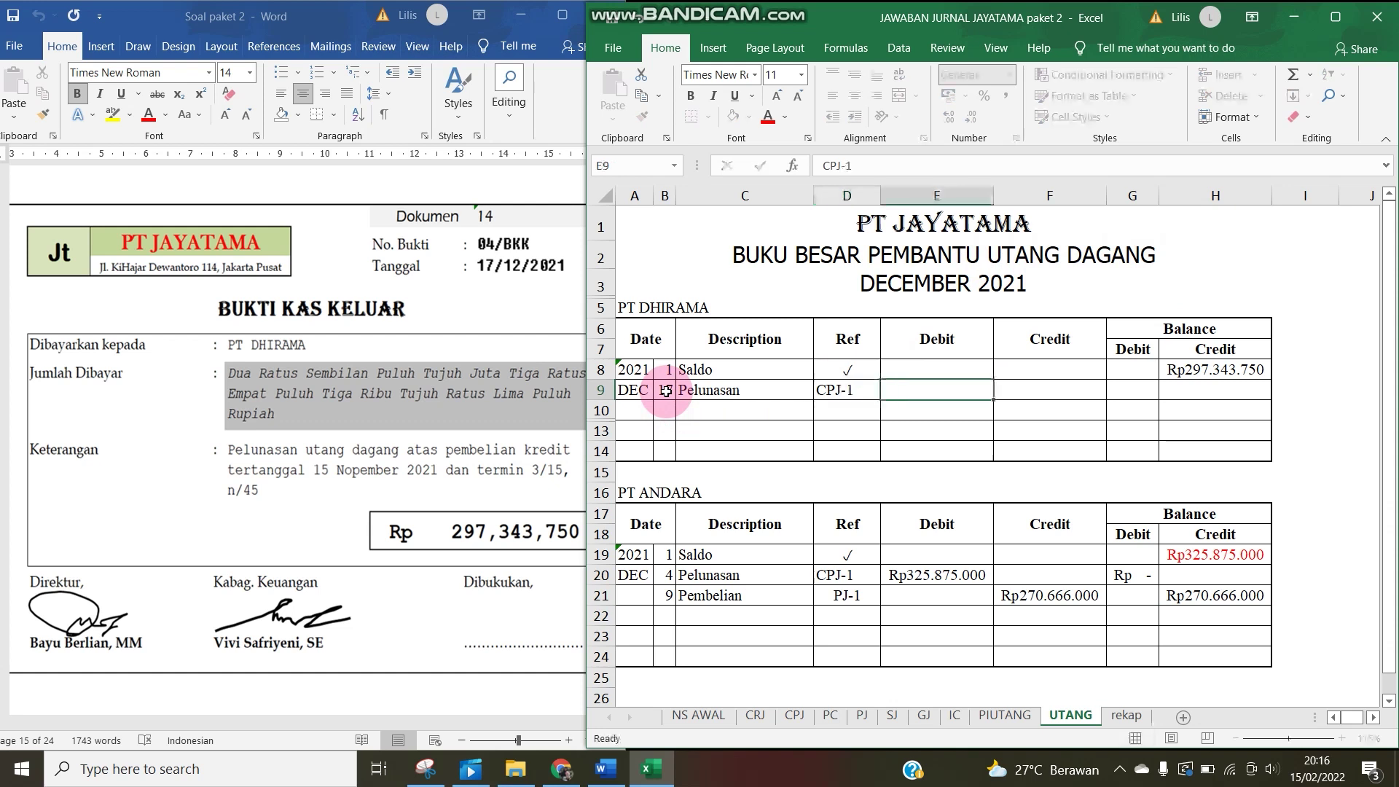
# Link the Pelunasan debit in E9 to PT DHIRAMA's Account Payable amount in cell E12 of the CPJ sheet.
pyautogui.write('=')
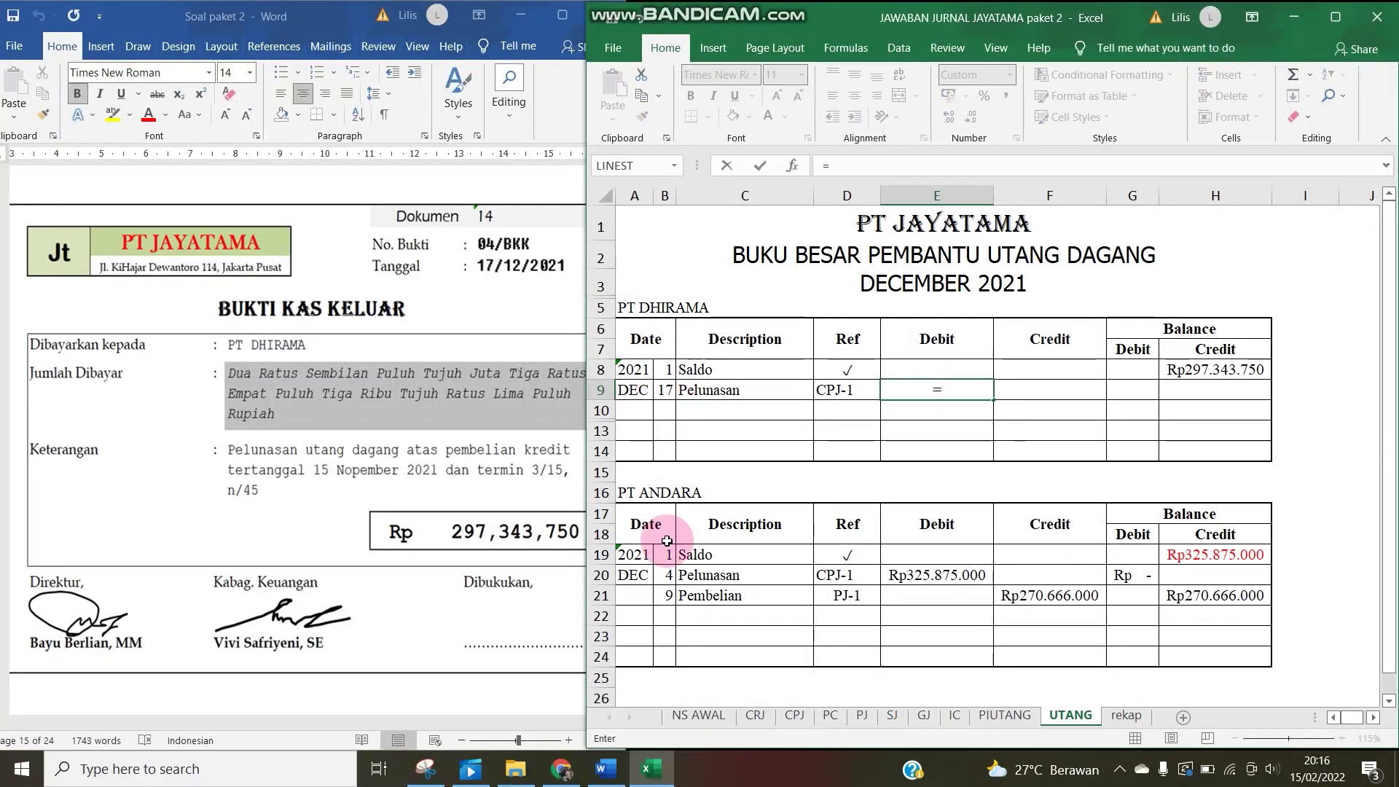
pyautogui.click(794, 715)
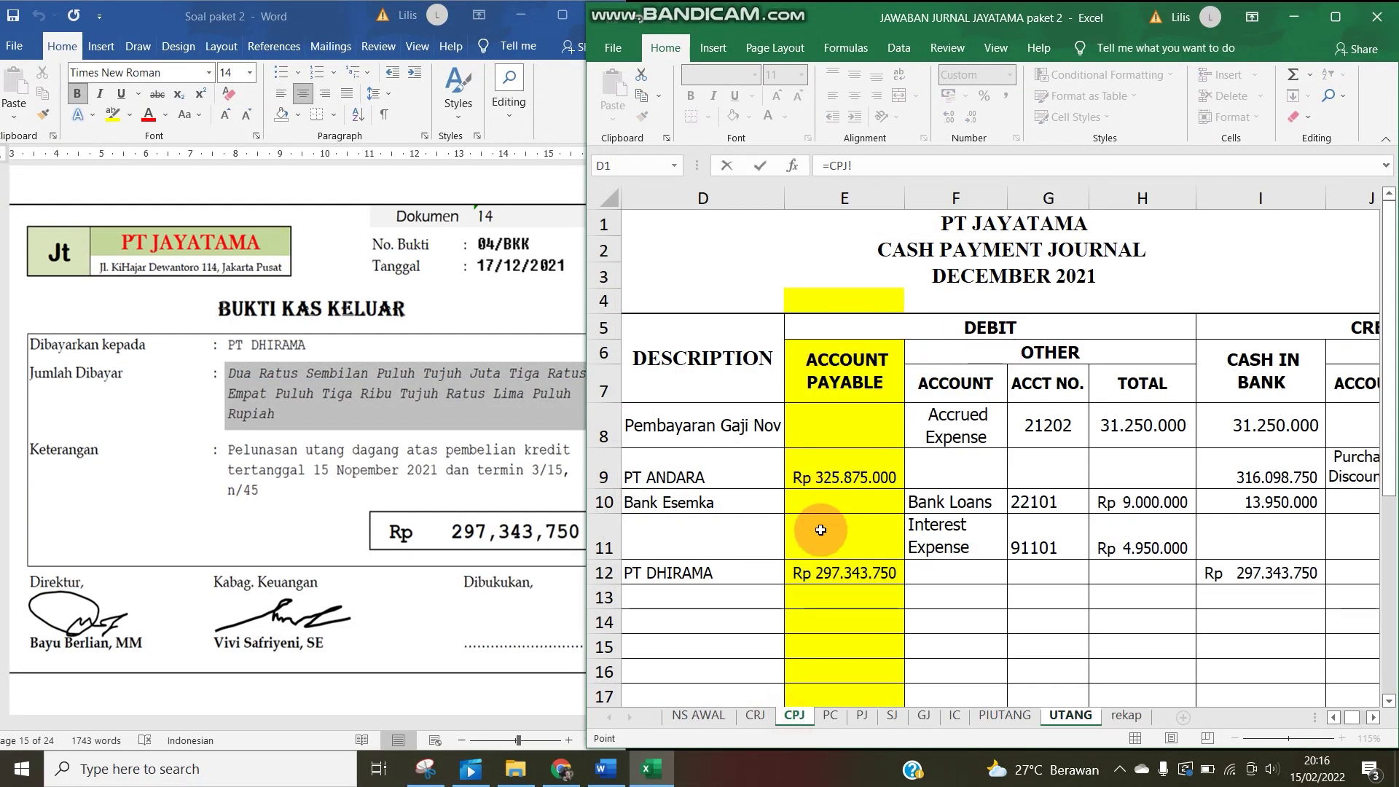
pyautogui.click(827, 576)
pyautogui.press('Return')
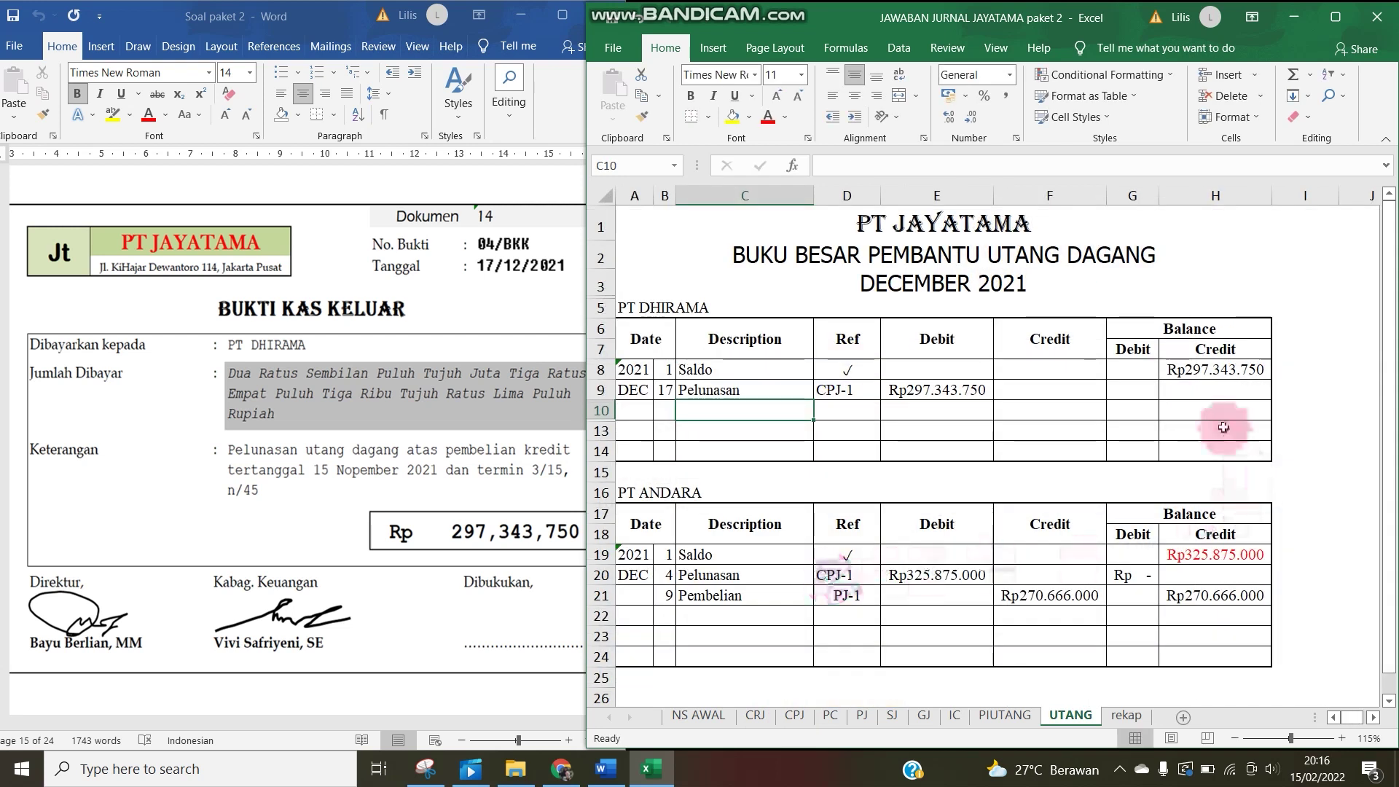
# Calculate PT DHIRAMA's credit balance in H9 as =H8-E9, then return to the CPJ sheet.
pyautogui.click(1195, 388)
pyautogui.write('=')
pyautogui.press('Up')
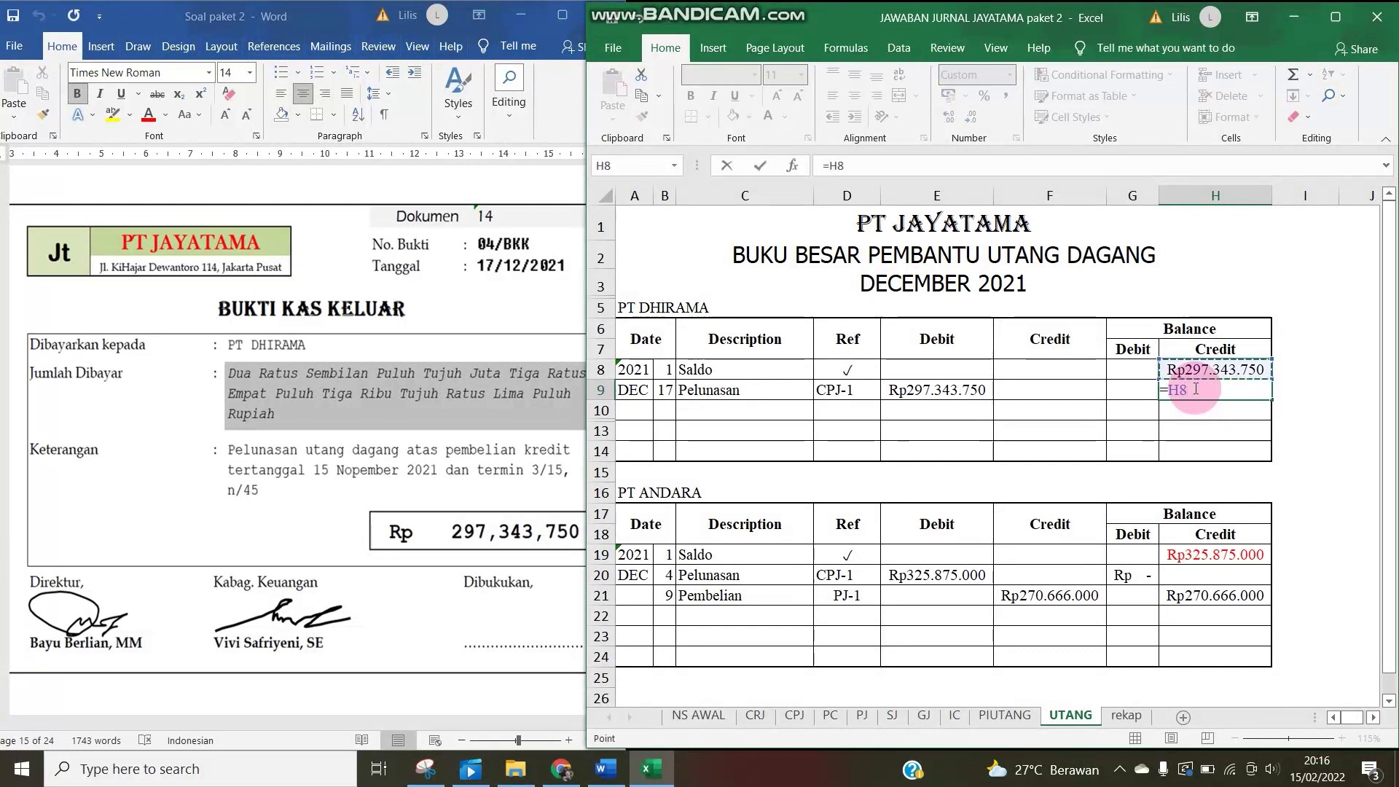
pyautogui.write('-')
pyautogui.press('Left')
pyautogui.press('Left')
pyautogui.press('Left')
pyautogui.press('Return')
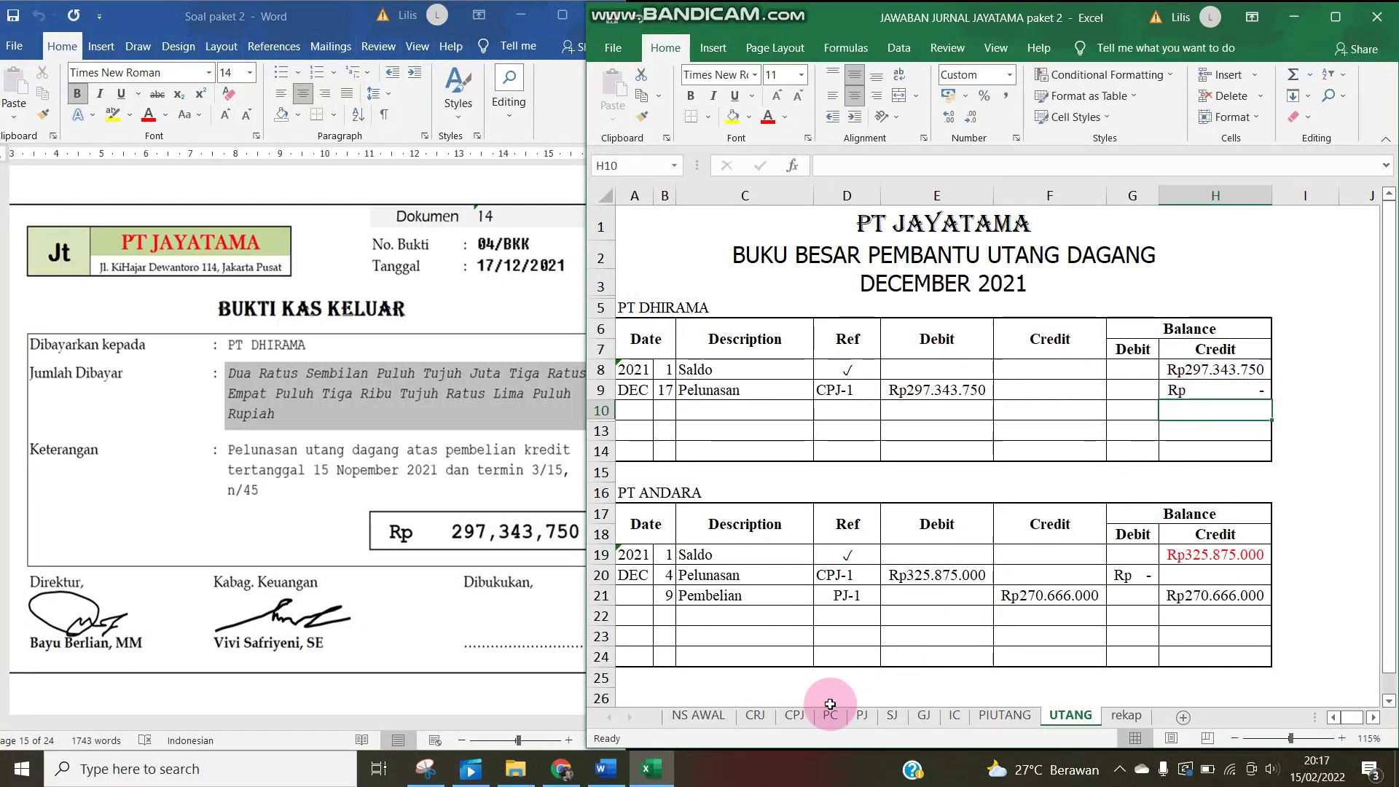
pyautogui.click(793, 722)
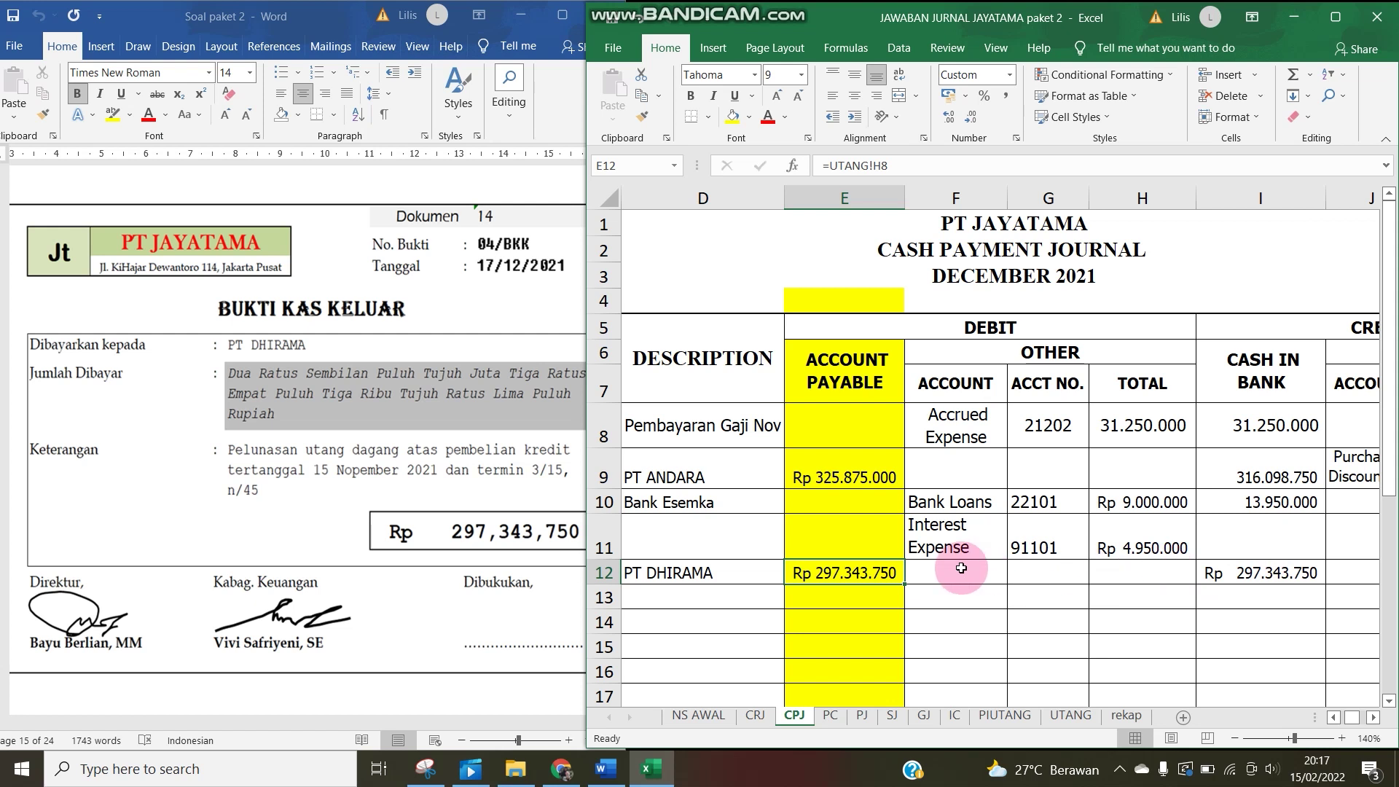
# Check PT DHIRAMA's Account Payable payment on the CPJ sheet against its Pelunasan entry on the UTANG sheet.
pyautogui.click(815, 566)
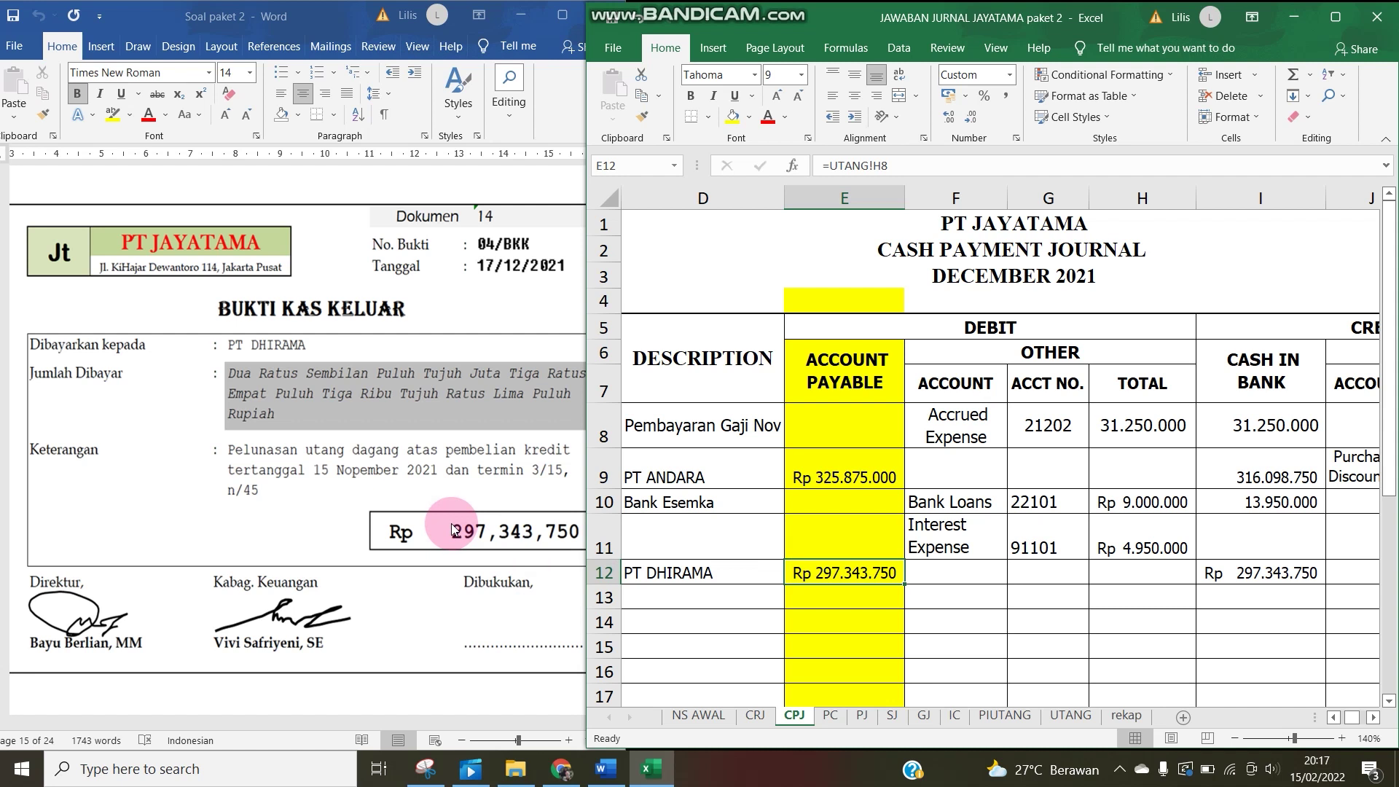
pyautogui.click(1083, 718)
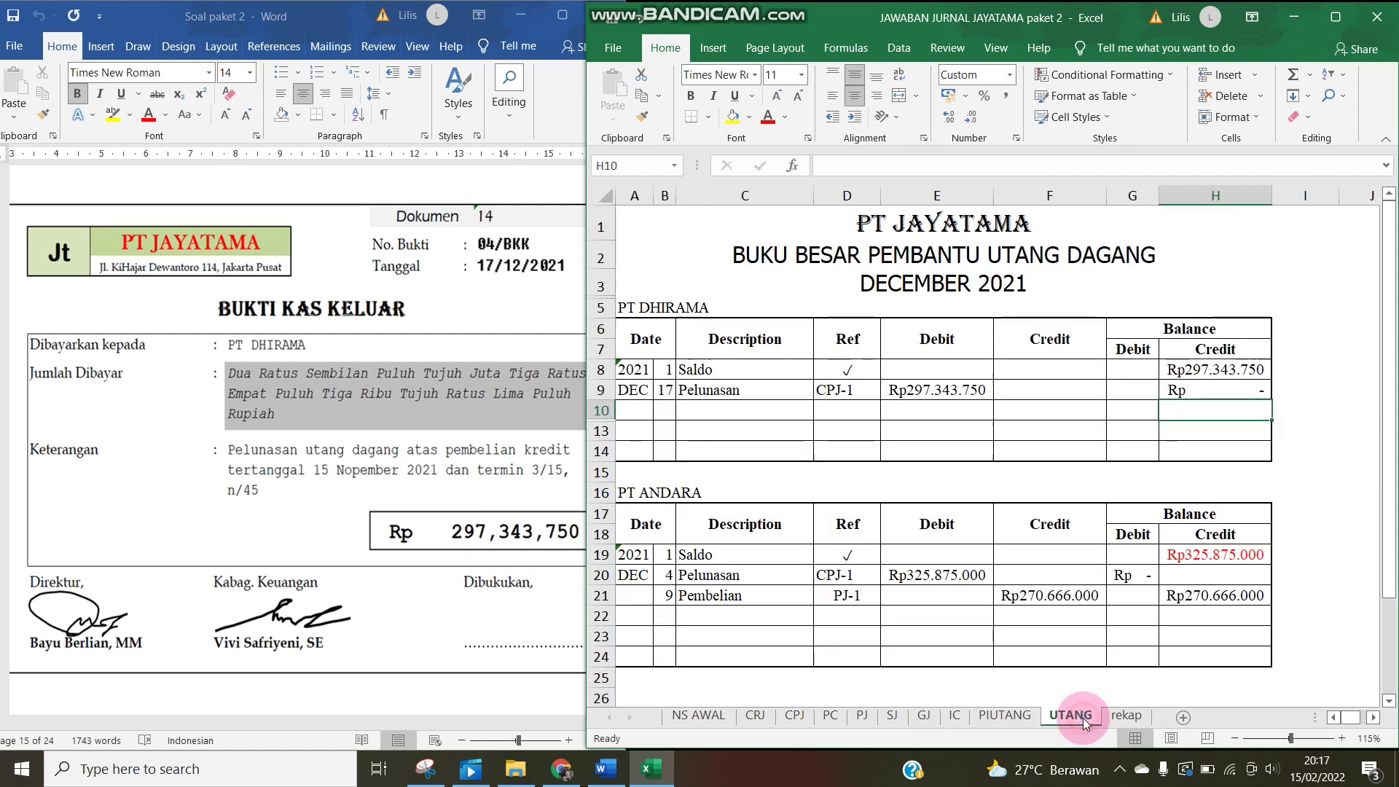
pyautogui.click(794, 717)
pyautogui.click(839, 573)
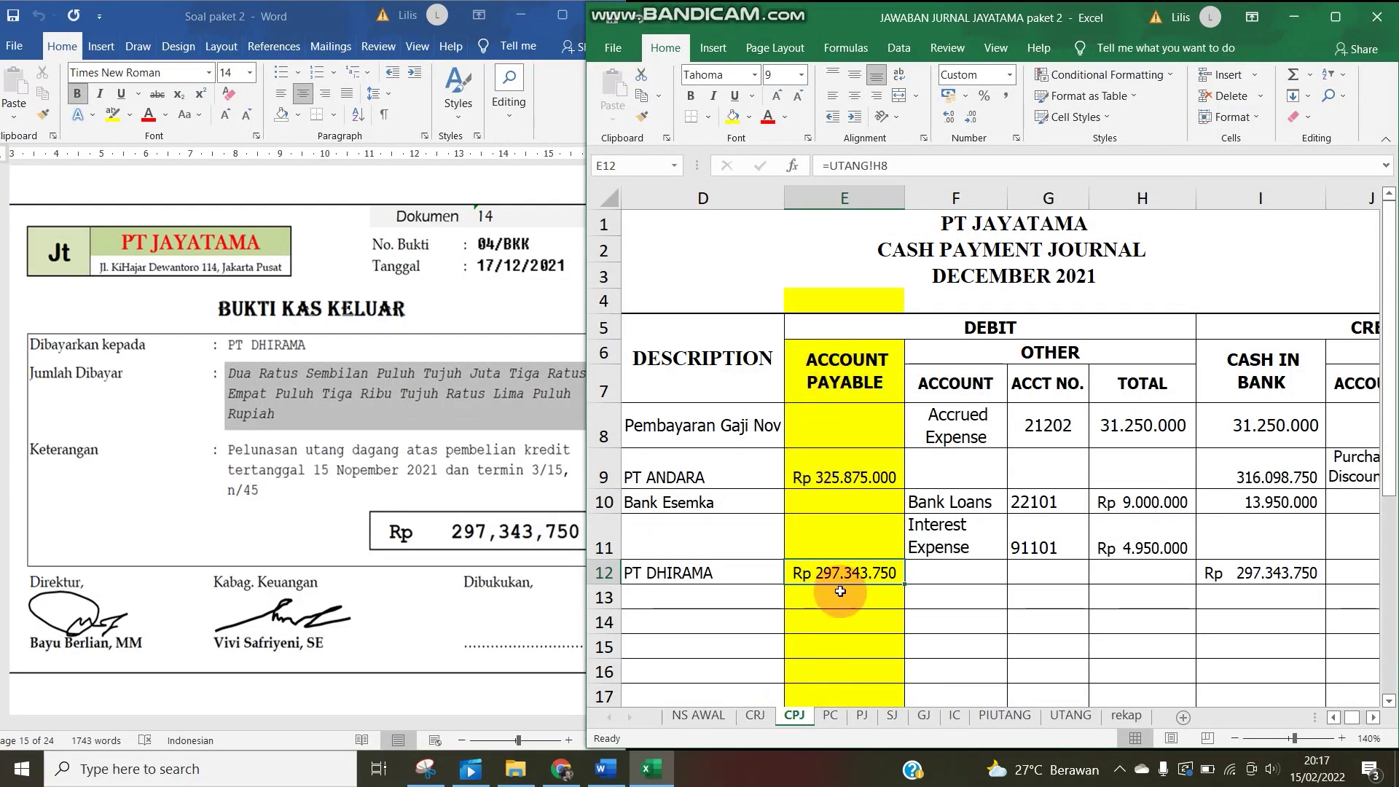
pyautogui.click(1068, 716)
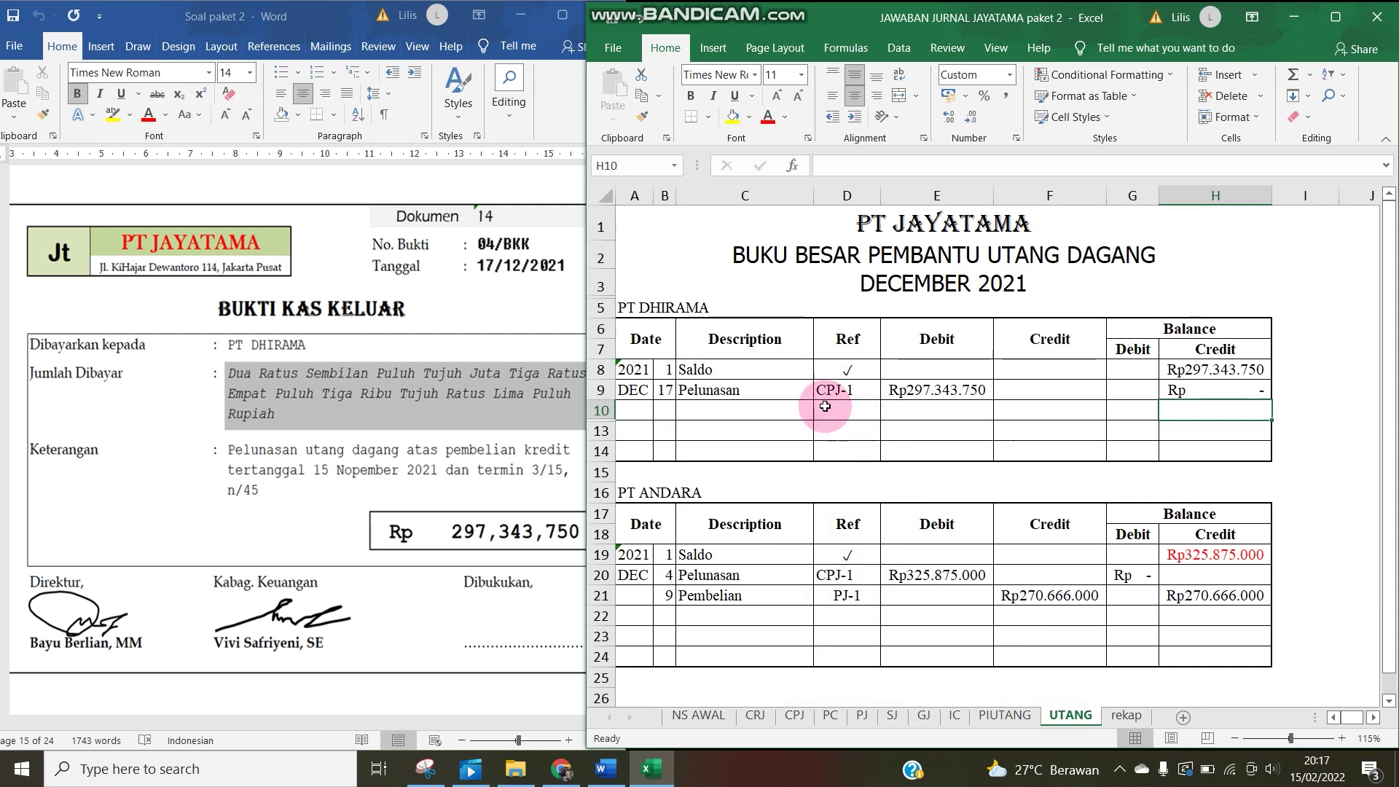
pyautogui.click(796, 716)
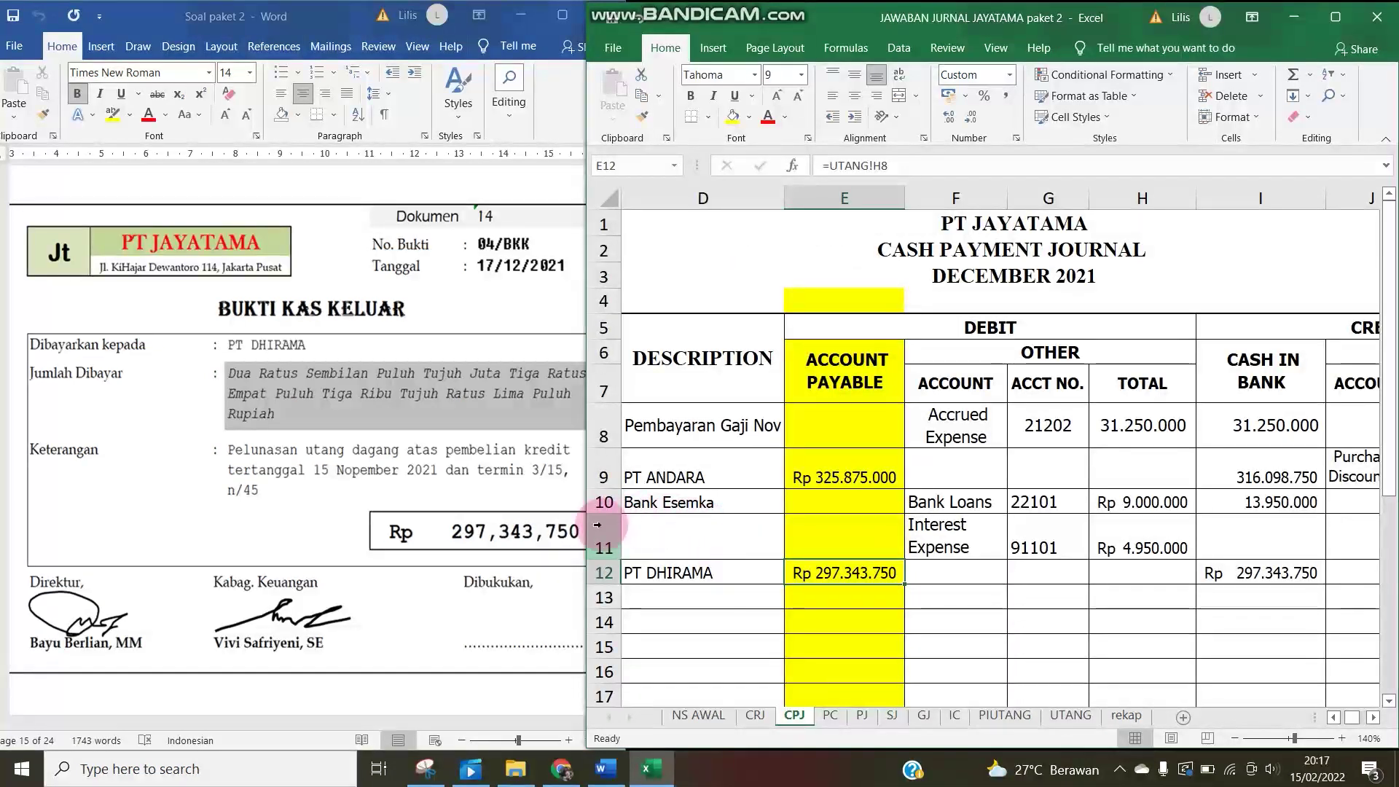
# Find voucher 05/BKK in the Word document, and enter day 19 in B13 of the Excel cash payment journal.
pyautogui.click(253, 526)
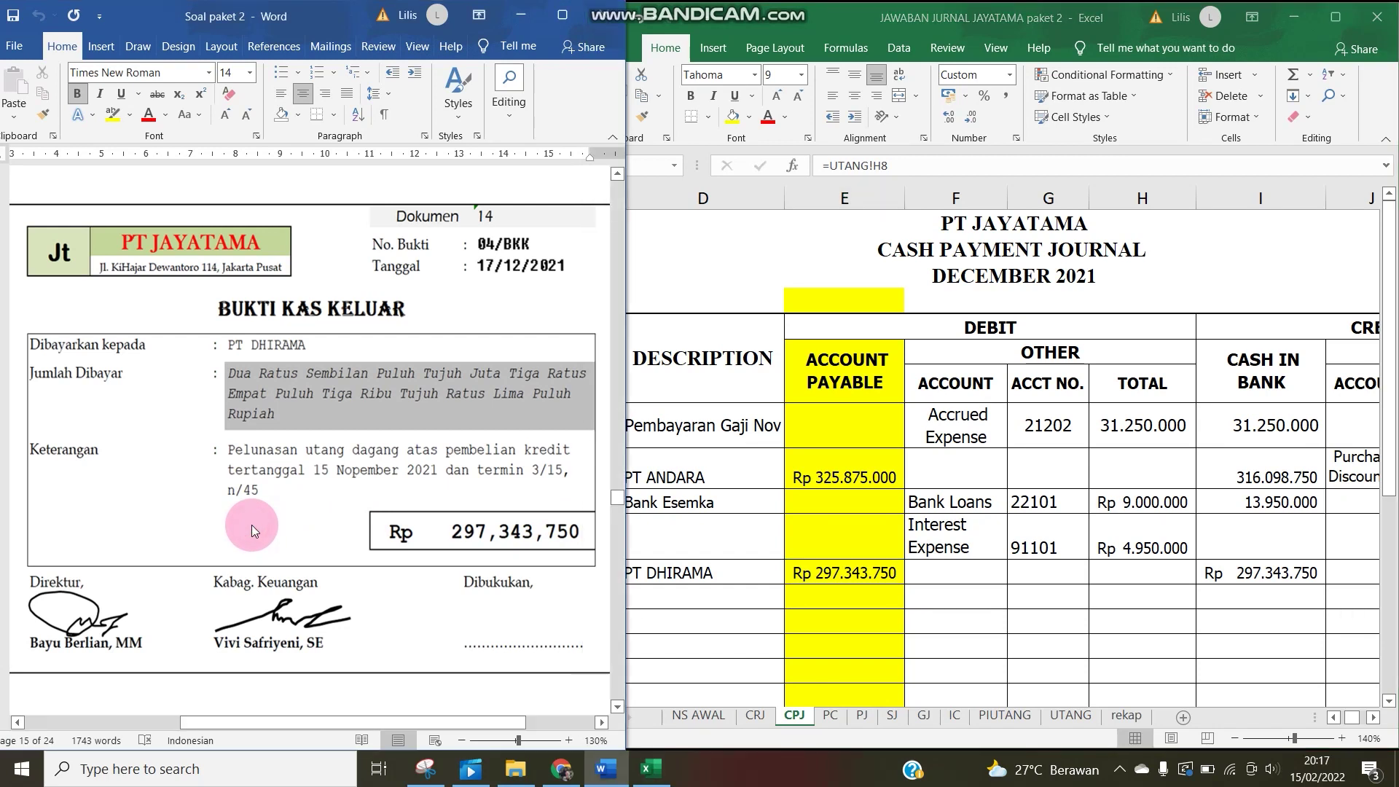
pyautogui.scroll(-10, 251, 525)
pyautogui.scroll(-1, 252, 526)
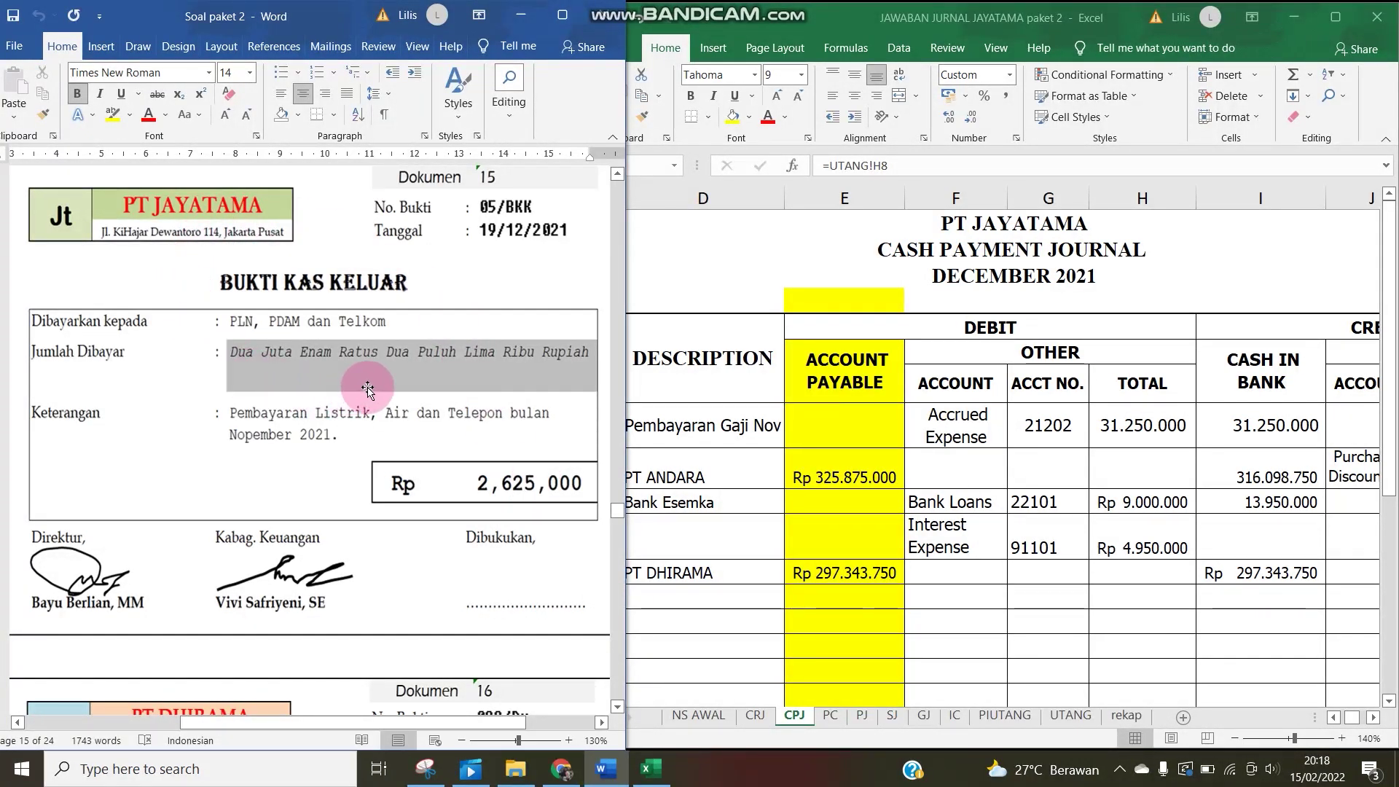
pyautogui.click(703, 408)
pyautogui.moveTo(662, 602); pyautogui.dragTo(699, 614)
pyautogui.click(691, 596)
pyautogui.write('19')
pyautogui.press('Right')
pyautogui.press('Up')
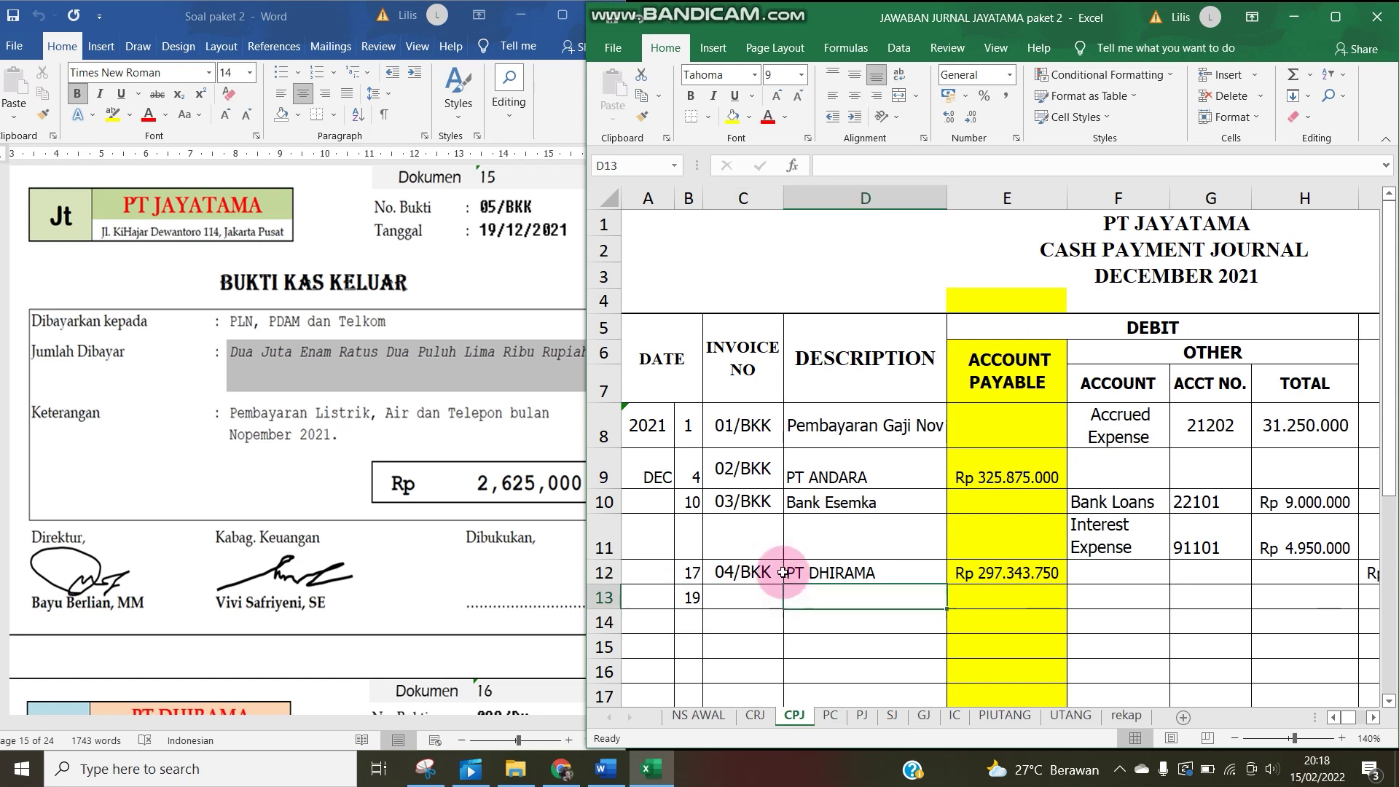
# Enter invoice number 05/BKK in C13, adapting the 04/BKK entry from the row above.
pyautogui.moveTo(786, 589); pyautogui.dragTo(734, 599)
pyautogui.doubleClick(735, 599)
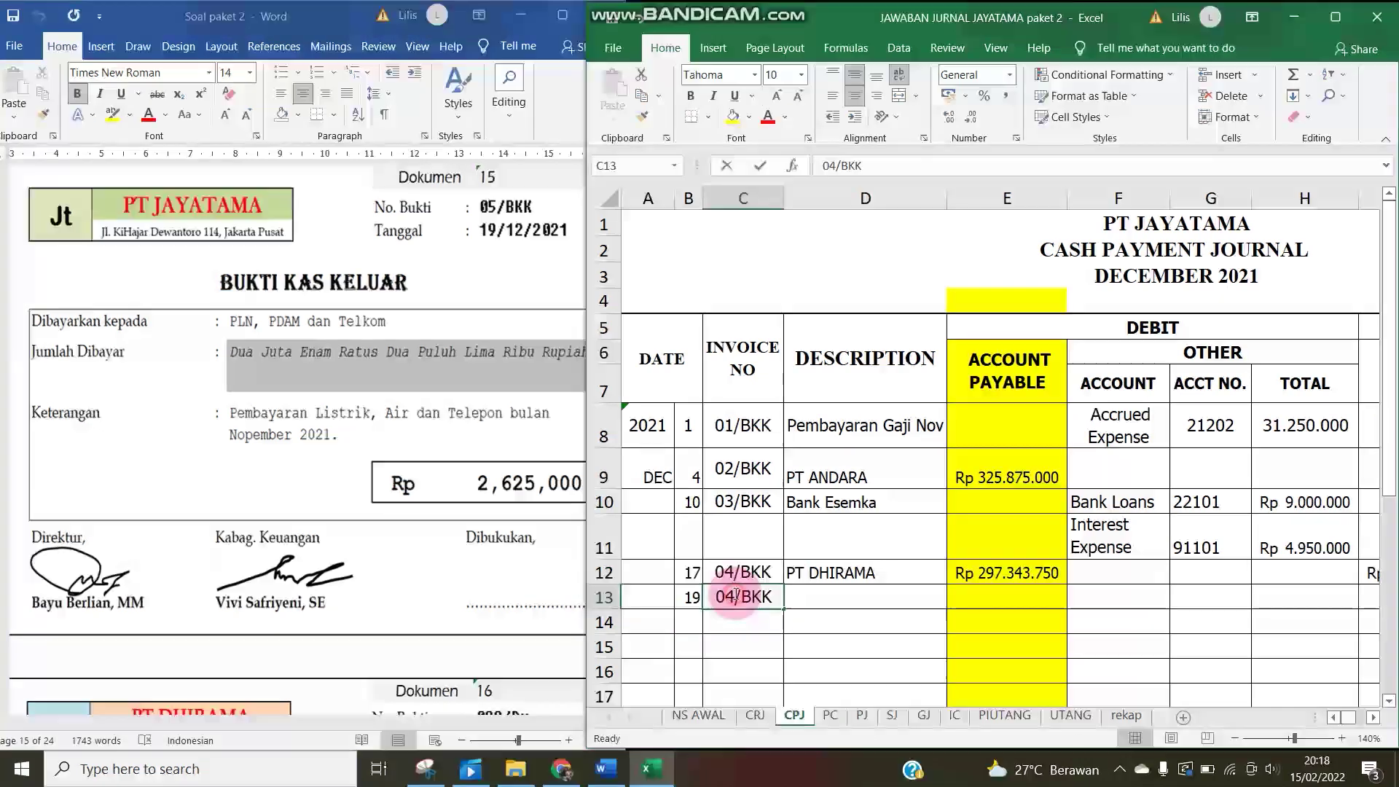
pyautogui.doubleClick(729, 598)
pyautogui.write('05')
pyautogui.click(832, 608)
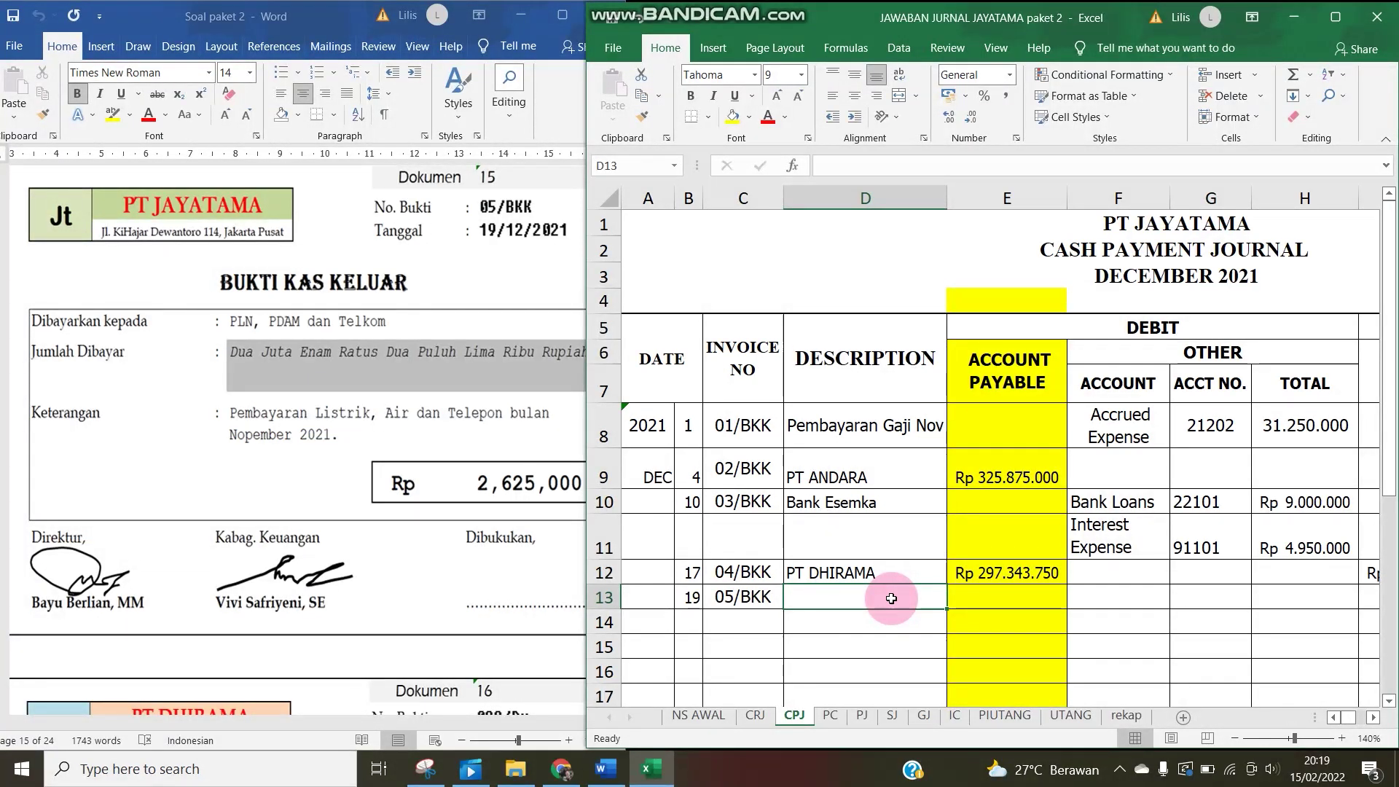
# Enter the description "PLN, PDAM DAN Telkom" in D13.
pyautogui.write('pE')
pyautogui.press('BackSpace')
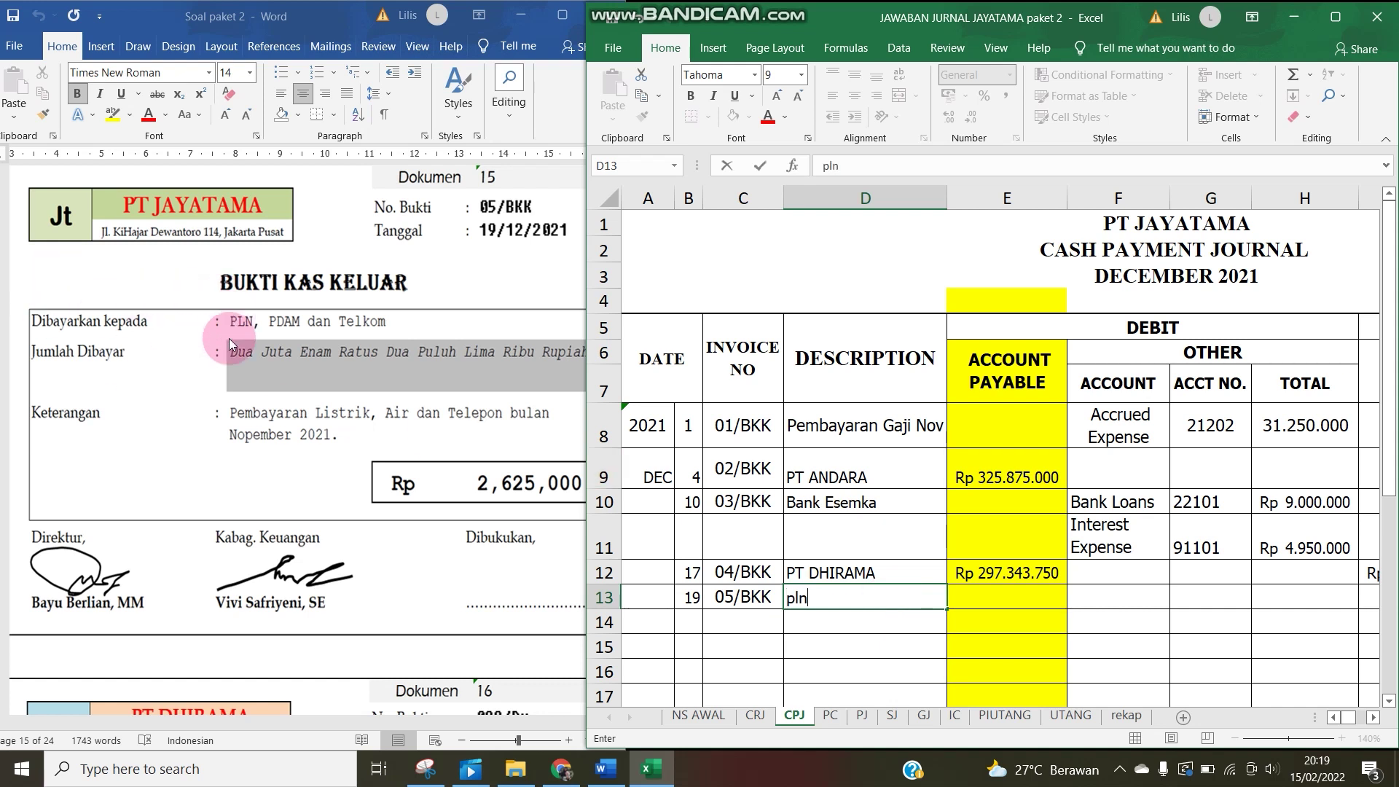
pyautogui.write('PLN, P')
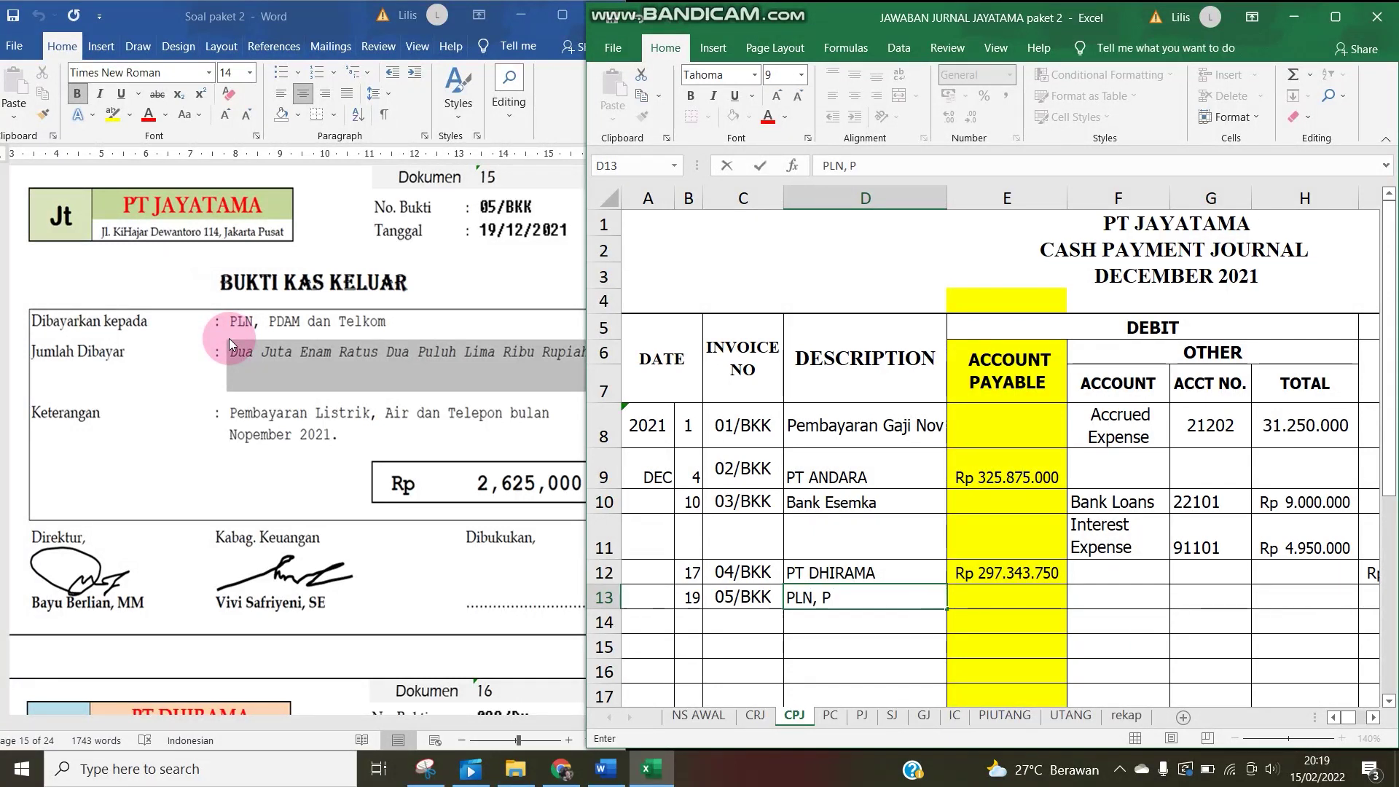
pyautogui.write('DAM D')
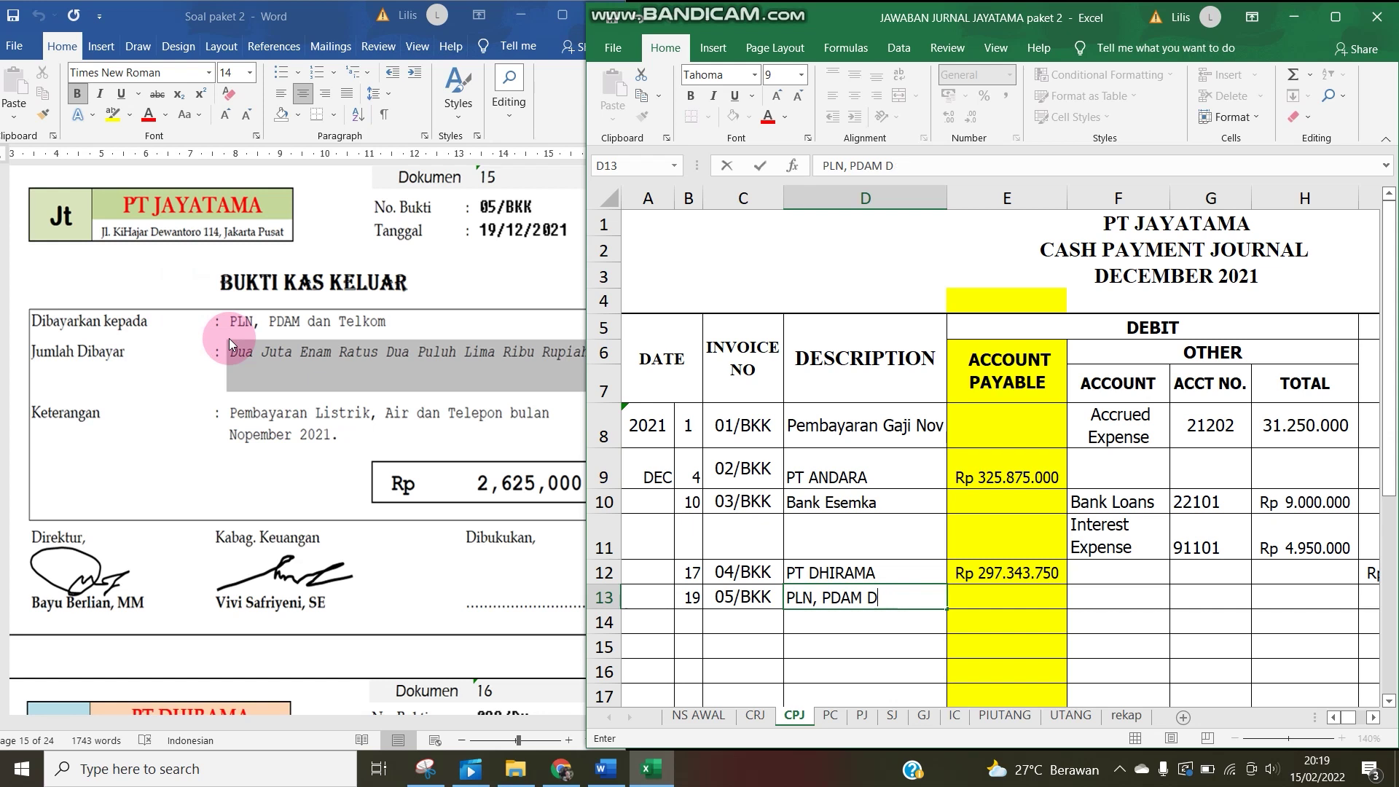
pyautogui.write('AN t')
pyautogui.press('BackSpace')
pyautogui.write('Telkom')
pyautogui.press('Tab')
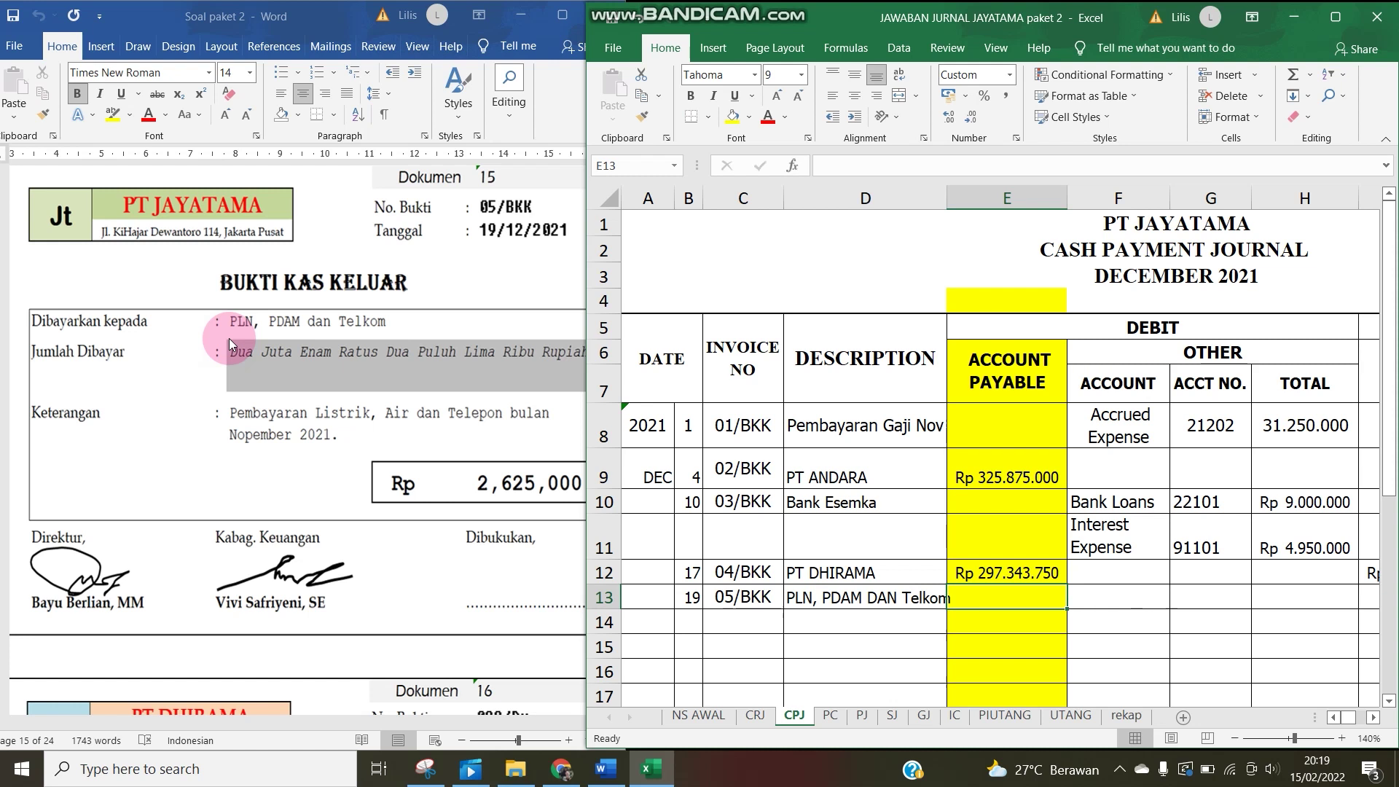
# Enter the Cash in Bank credit of 2.625.000 for the utilities payment in I13.
pyautogui.press('Tab')
pyautogui.press('Tab')
pyautogui.press('Tab')
pyautogui.press('Tab')
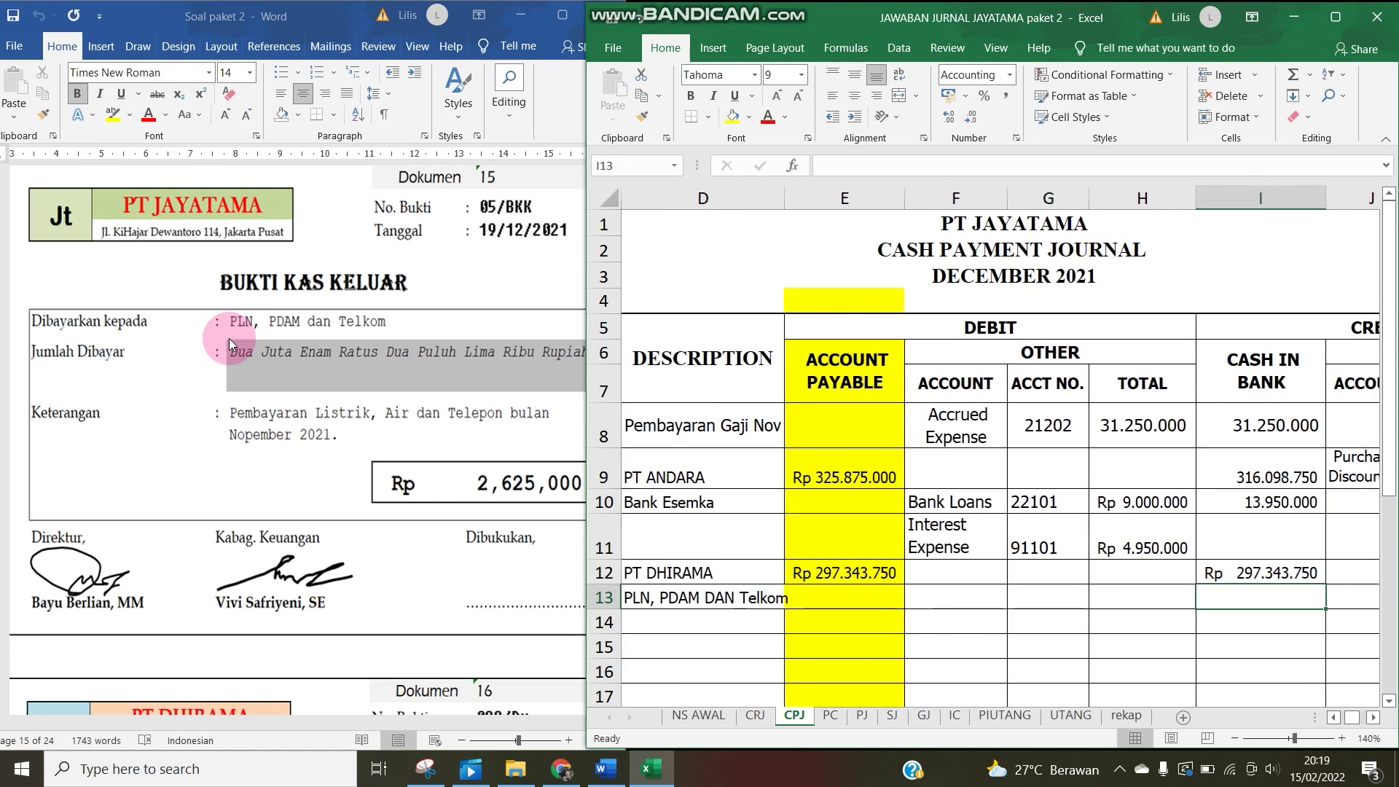
pyautogui.write('2')
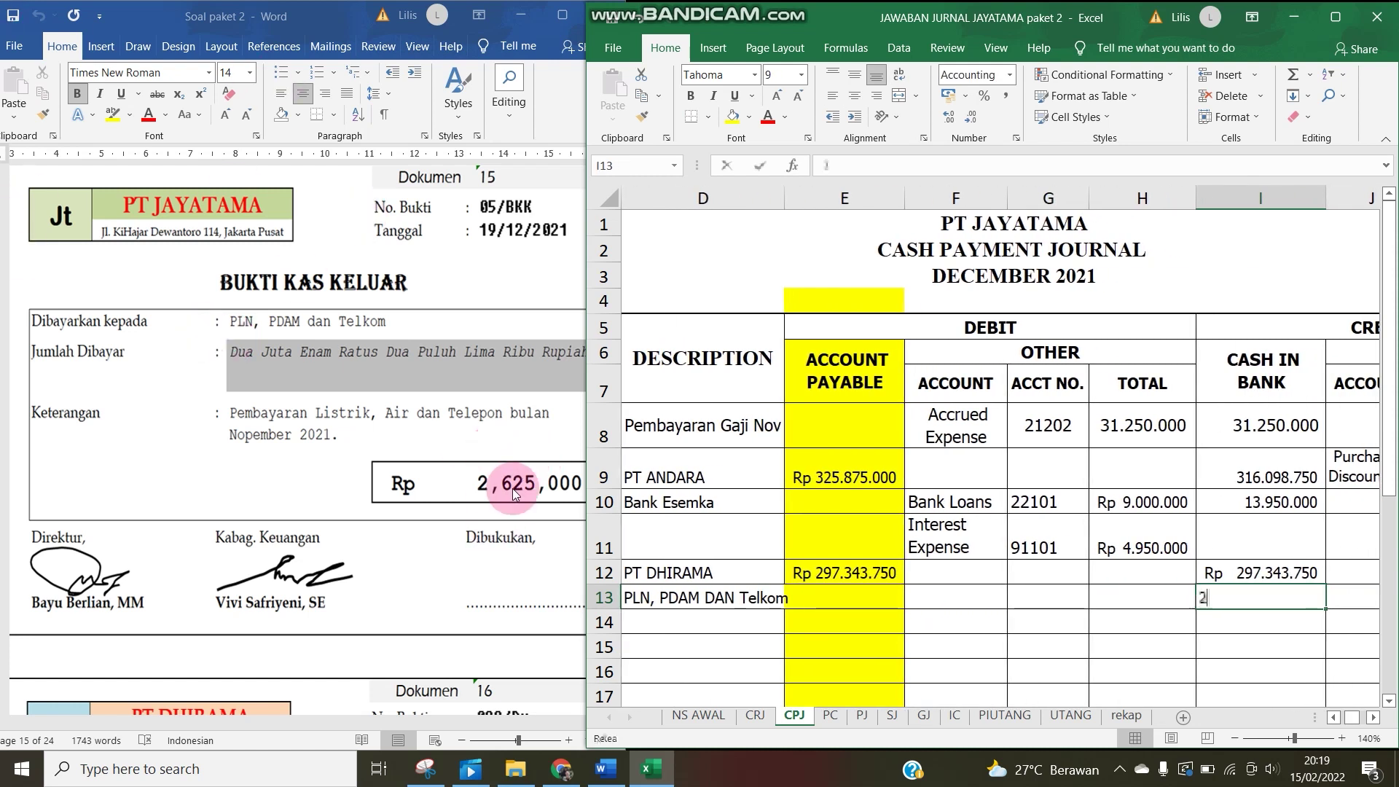
pyautogui.write('.625.000')
pyautogui.hotkey('shift', 'Tab')
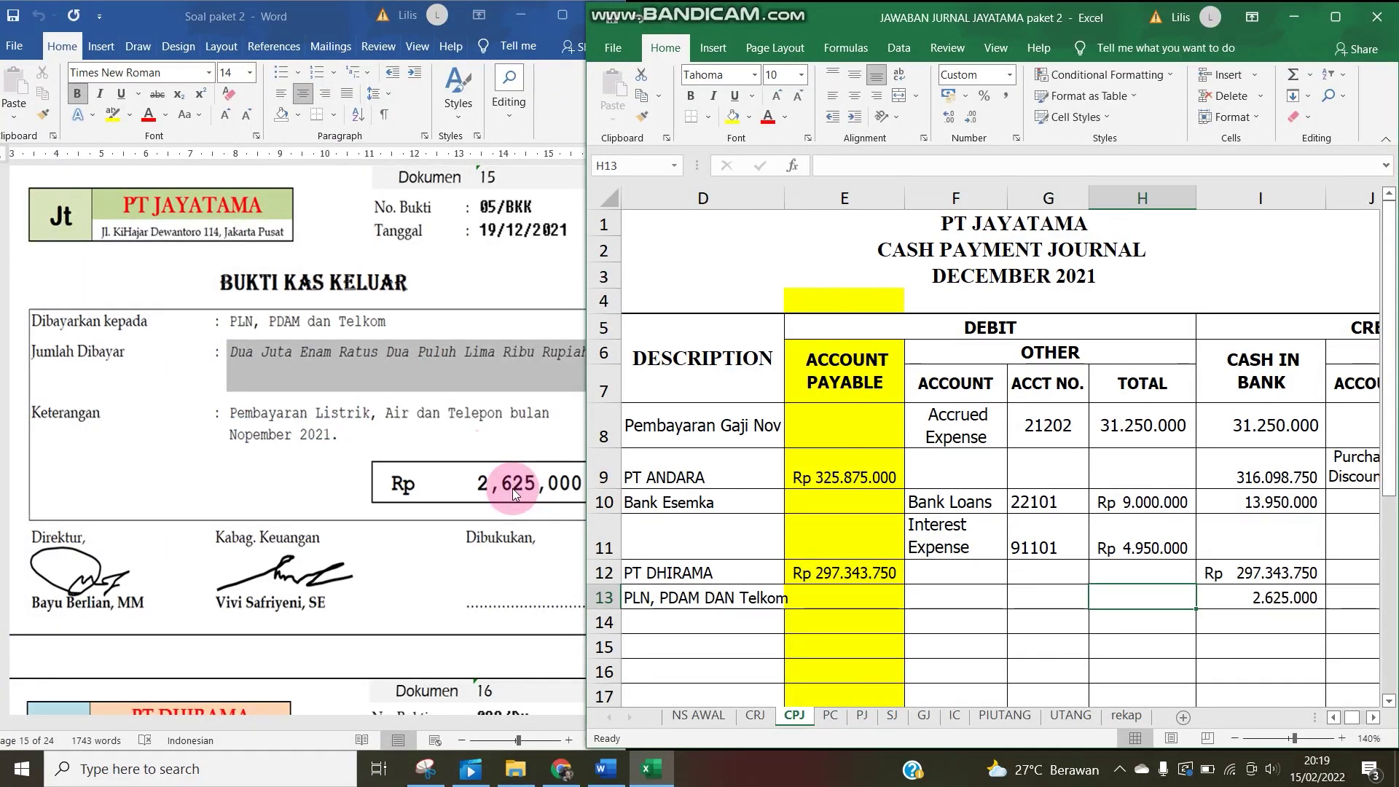
# On the NS AWAL sheet, review the Accrued Expense account and copy the account name Electricity, Telp. & Water Expense.
pyautogui.click(949, 597)
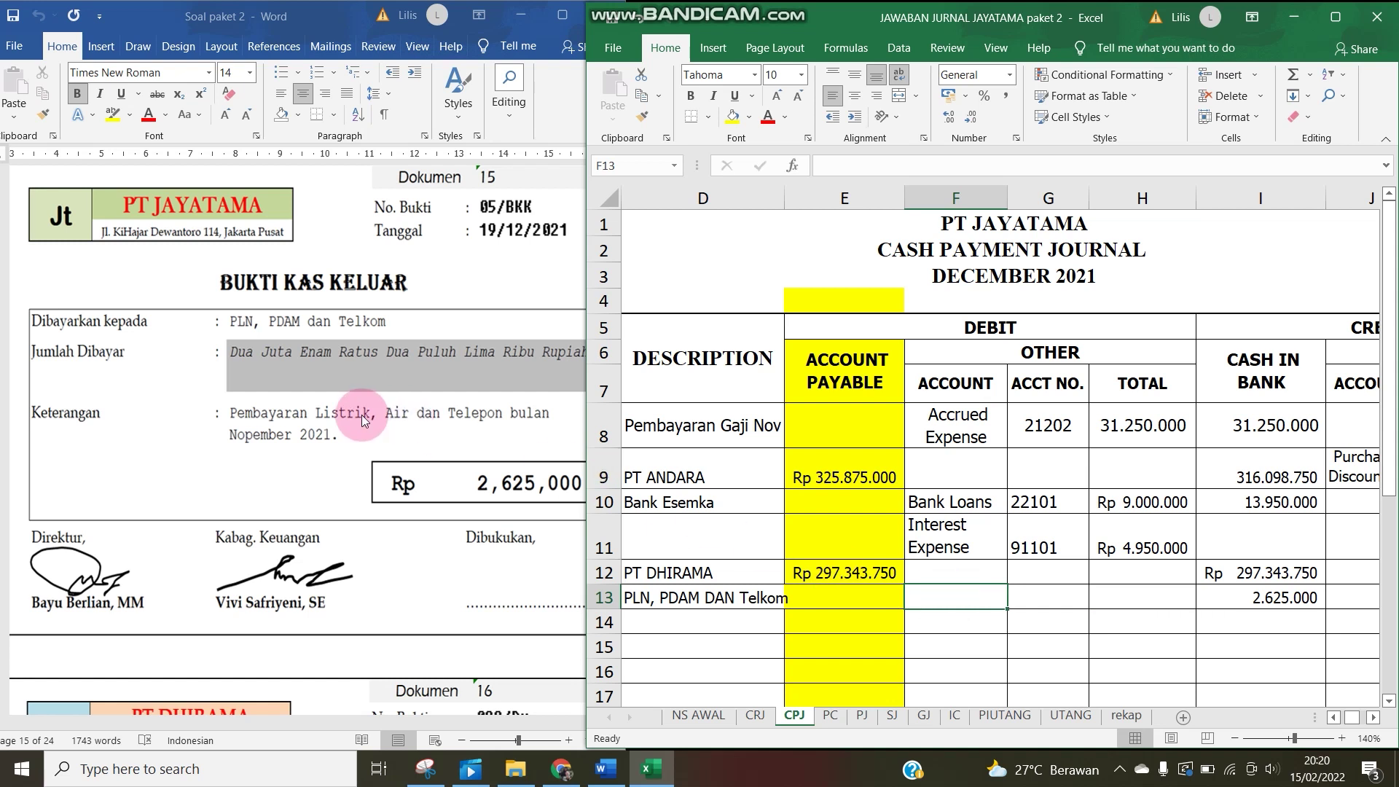
pyautogui.click(687, 722)
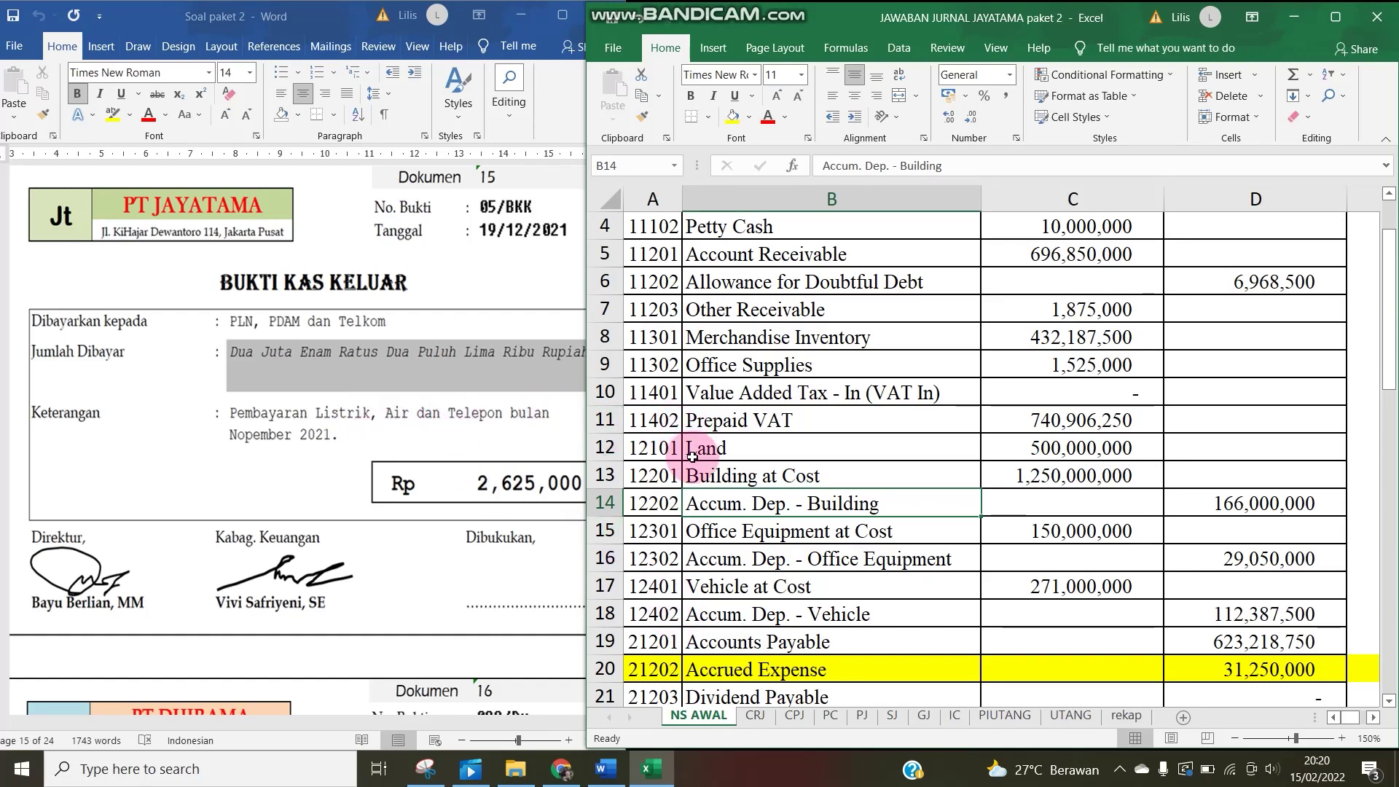
pyautogui.click(725, 663)
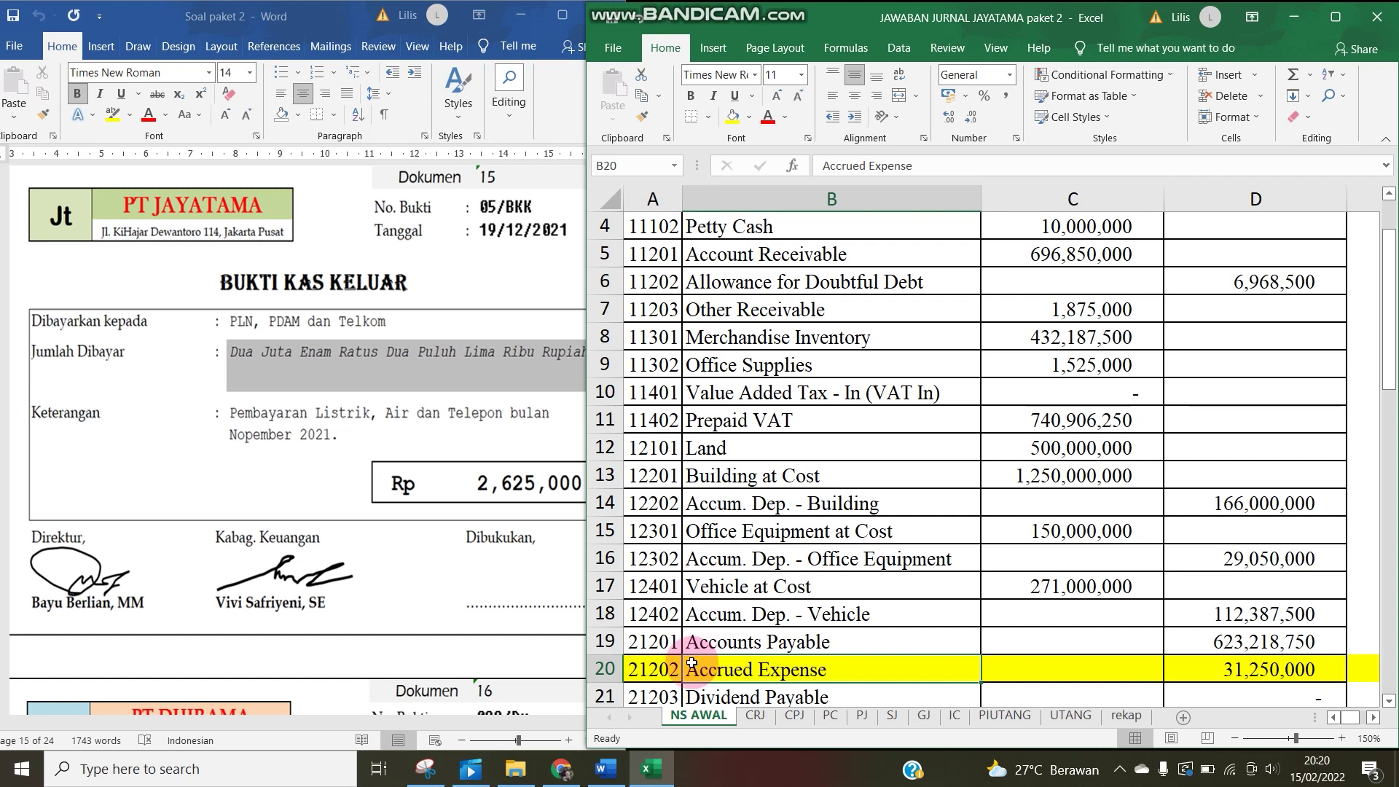
pyautogui.moveTo(868, 671); pyautogui.dragTo(1250, 670)
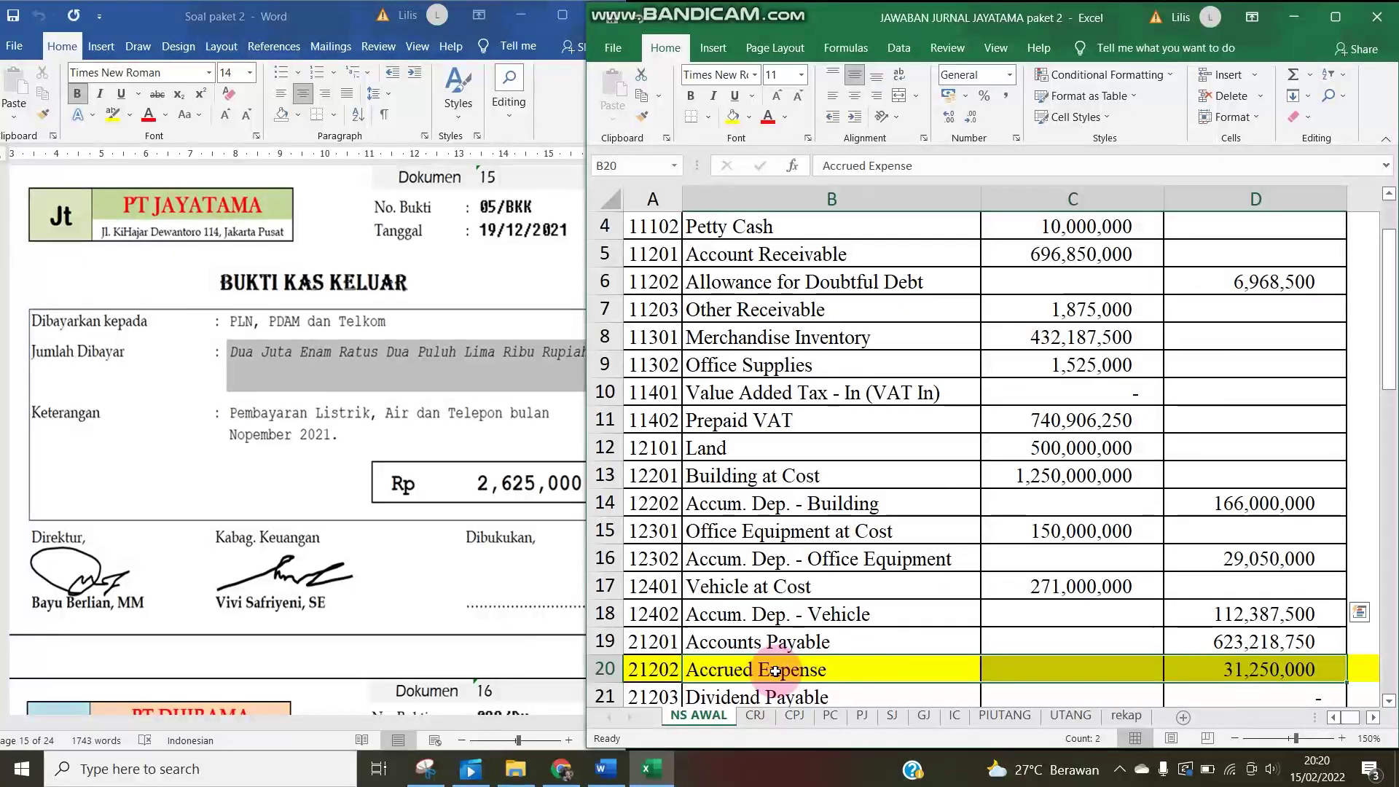
pyautogui.scroll(-5, 775, 670)
pyautogui.scroll(-4, 774, 670)
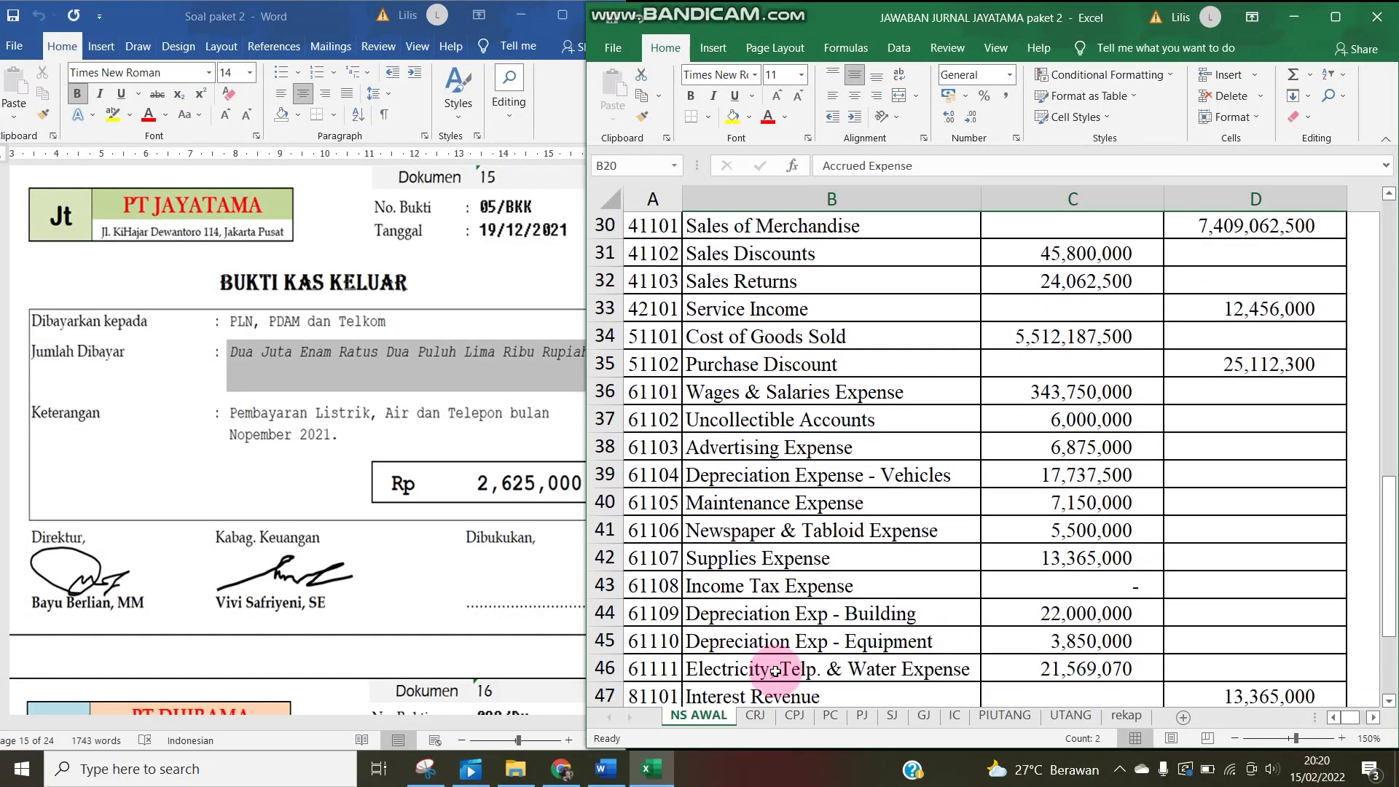
pyautogui.click(739, 641)
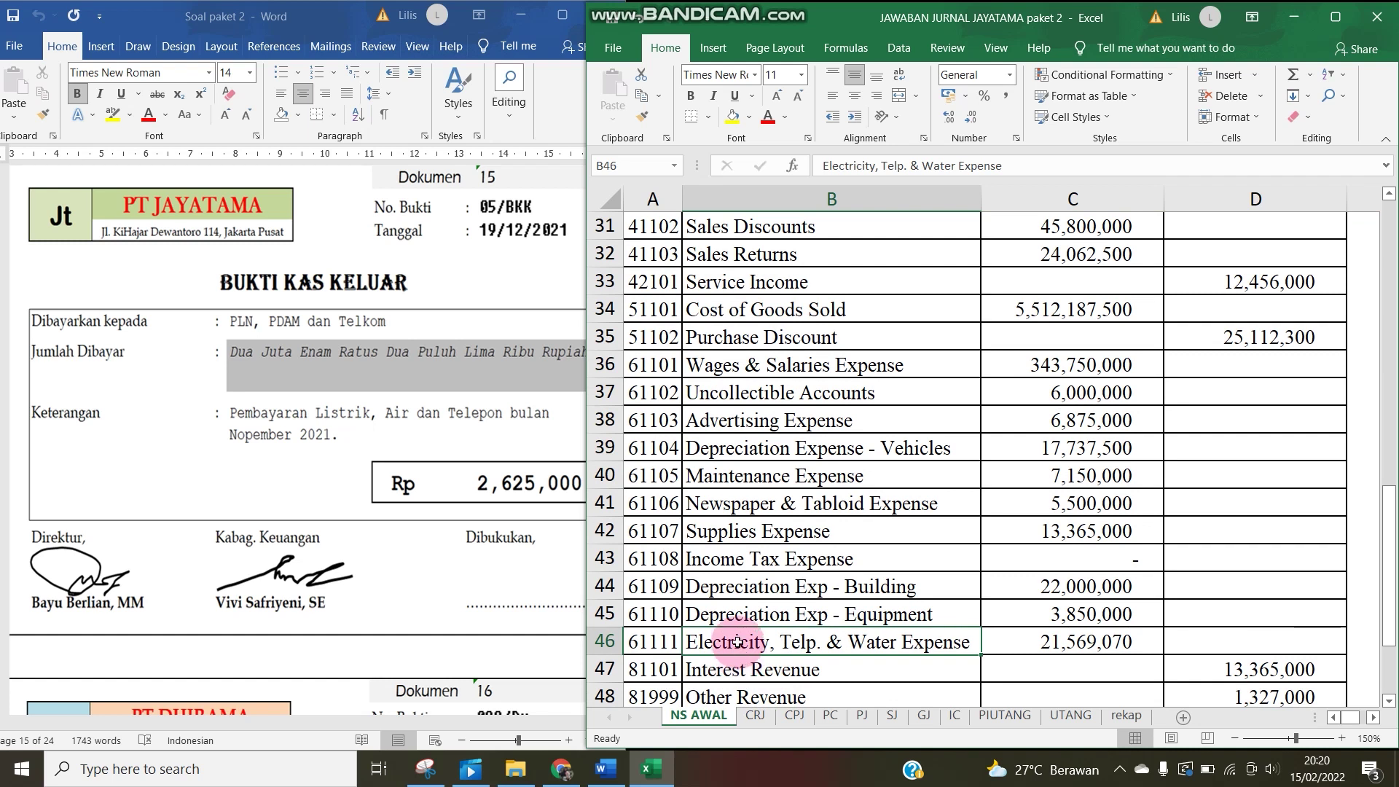
pyautogui.hotkey('ctrl', 'c')
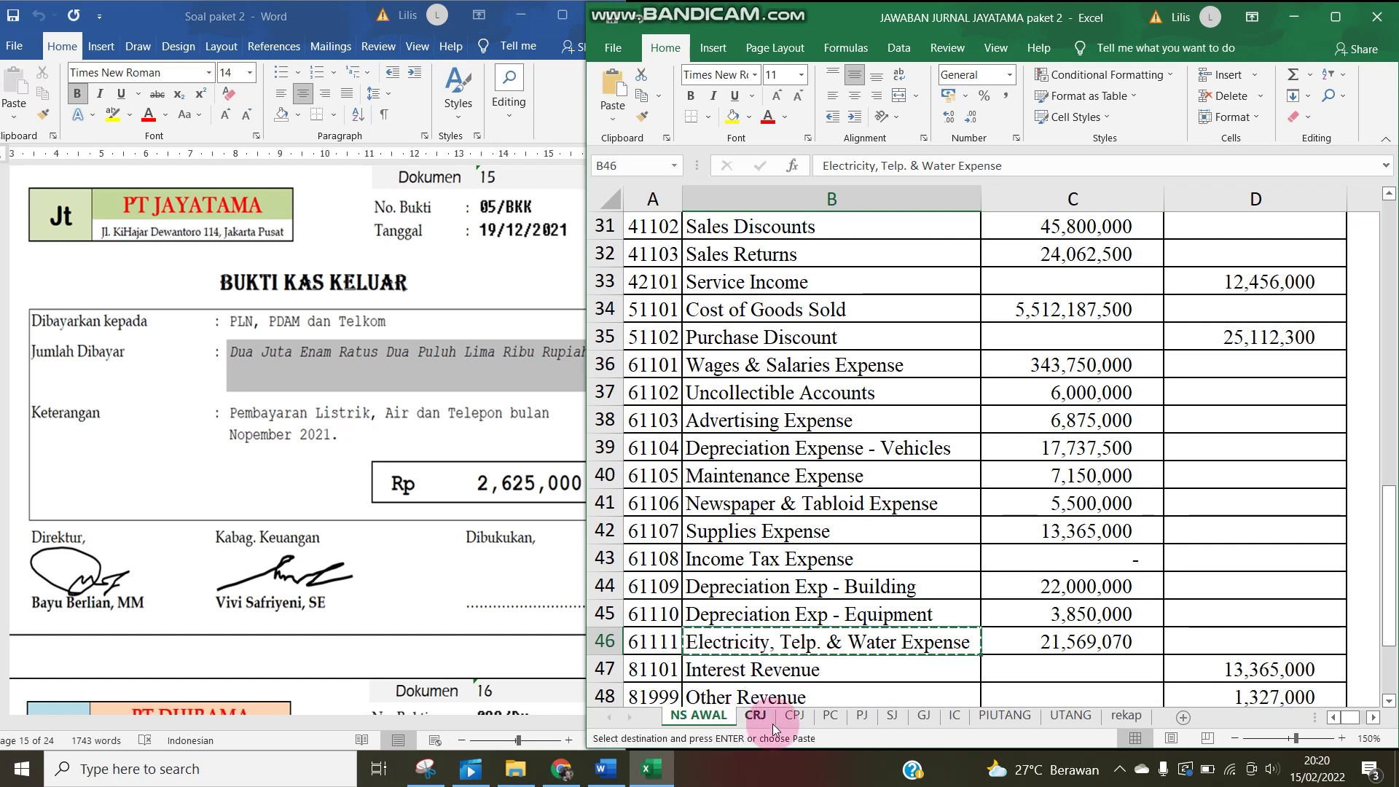
# Paste the copied account name into F13 of the CPJ sheet with Paste Special, without its source formatting.
pyautogui.click(794, 716)
pyautogui.rightClick(938, 599)
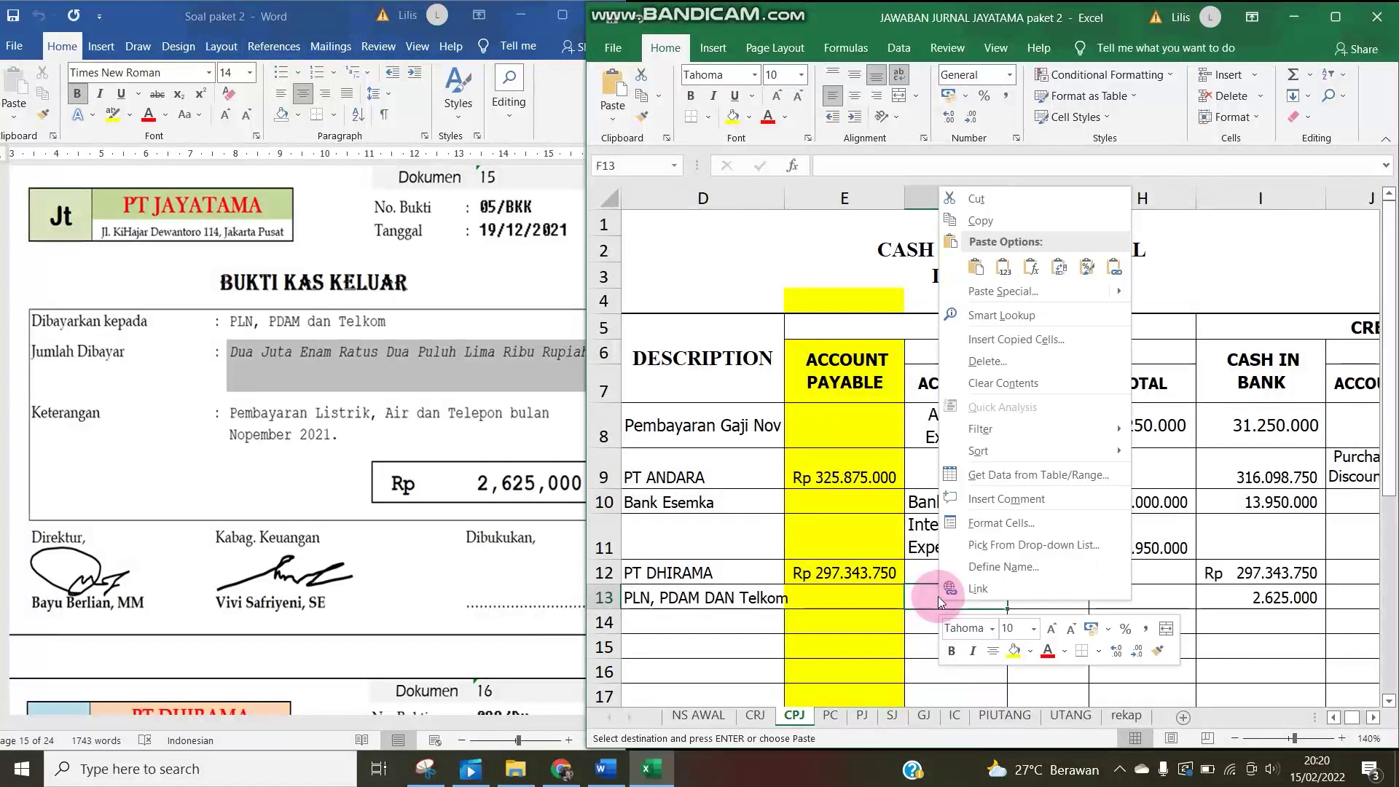
pyautogui.click(991, 293)
pyautogui.click(863, 224)
pyautogui.click(1020, 422)
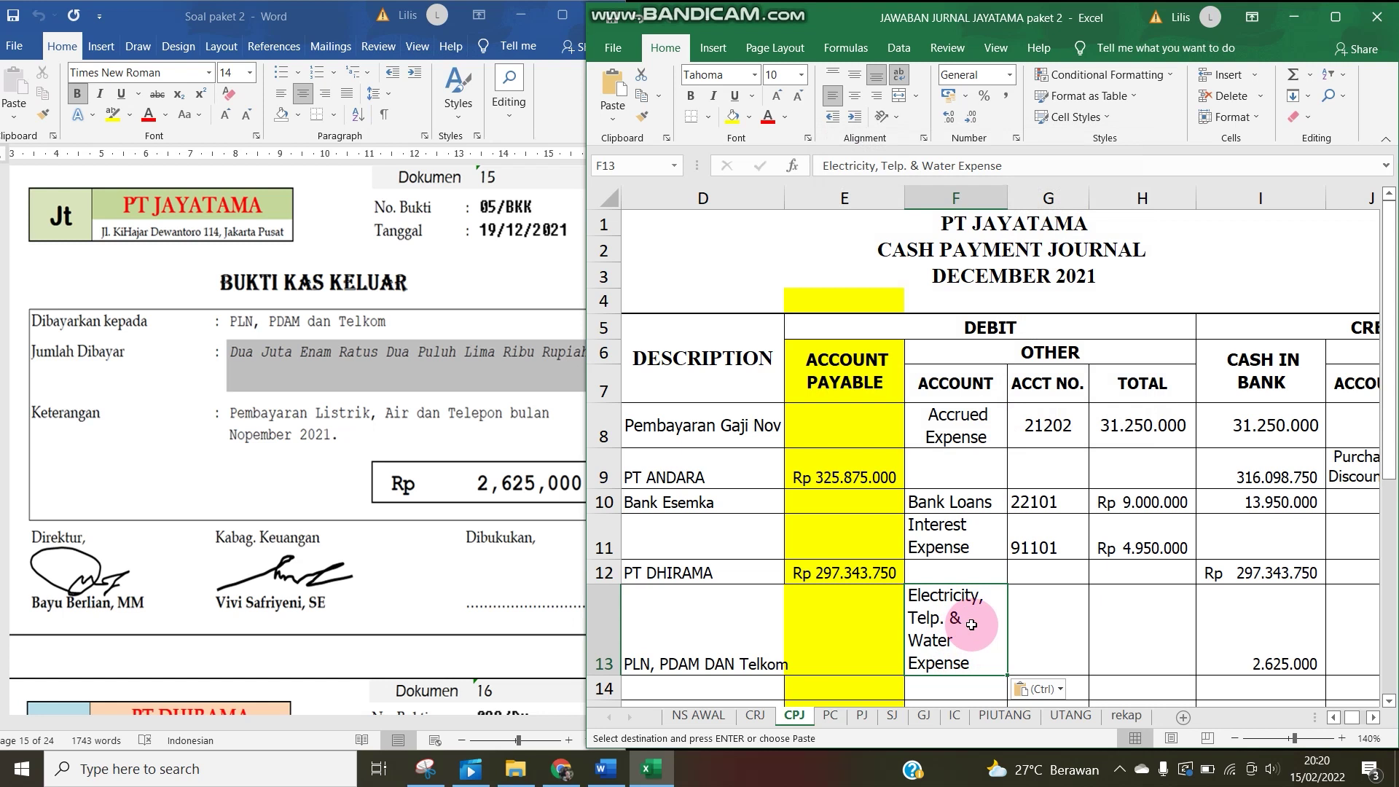
# Link the account number in G13 to the Electricity, Telp. & Water Expense number with ='NS AWAL'!A46.
pyautogui.click(1039, 639)
pyautogui.write('=')
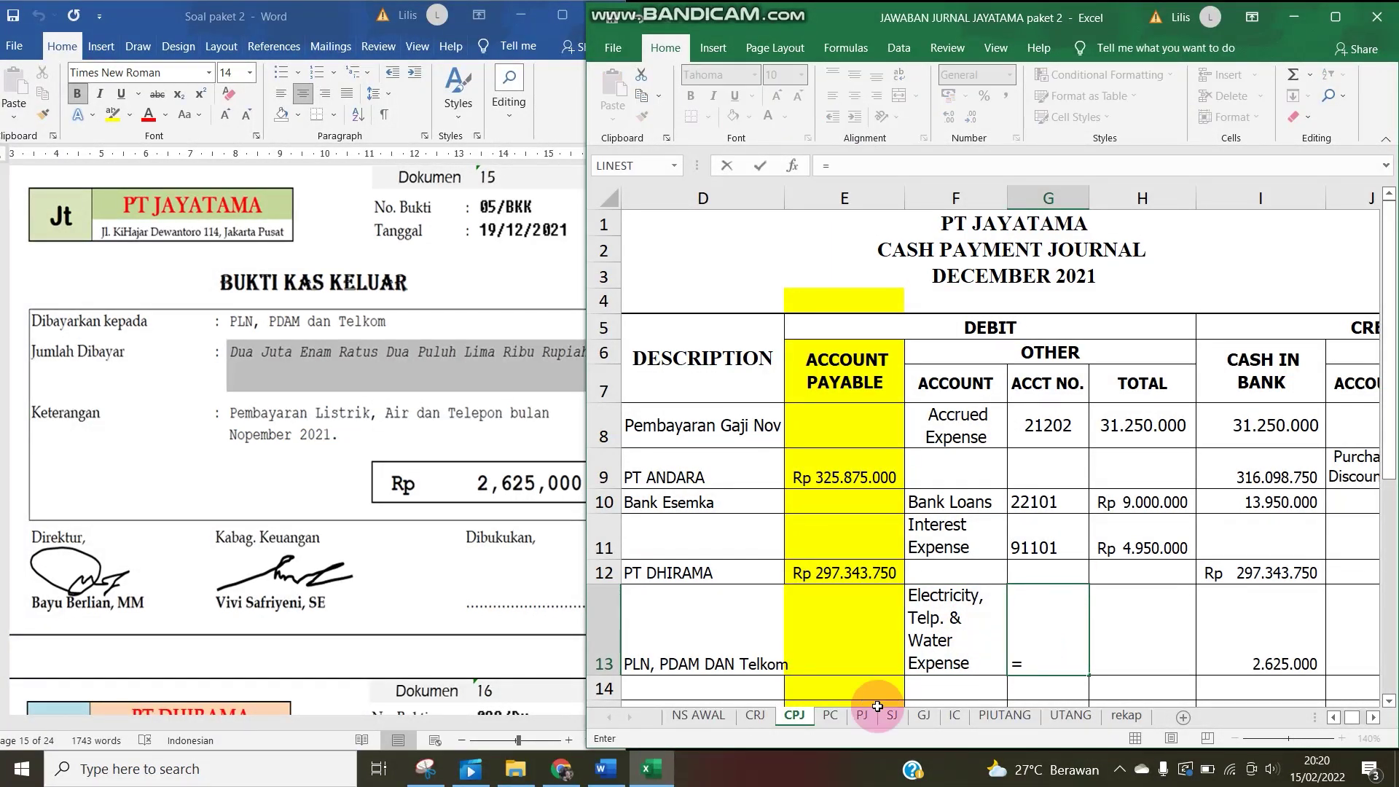
pyautogui.click(727, 717)
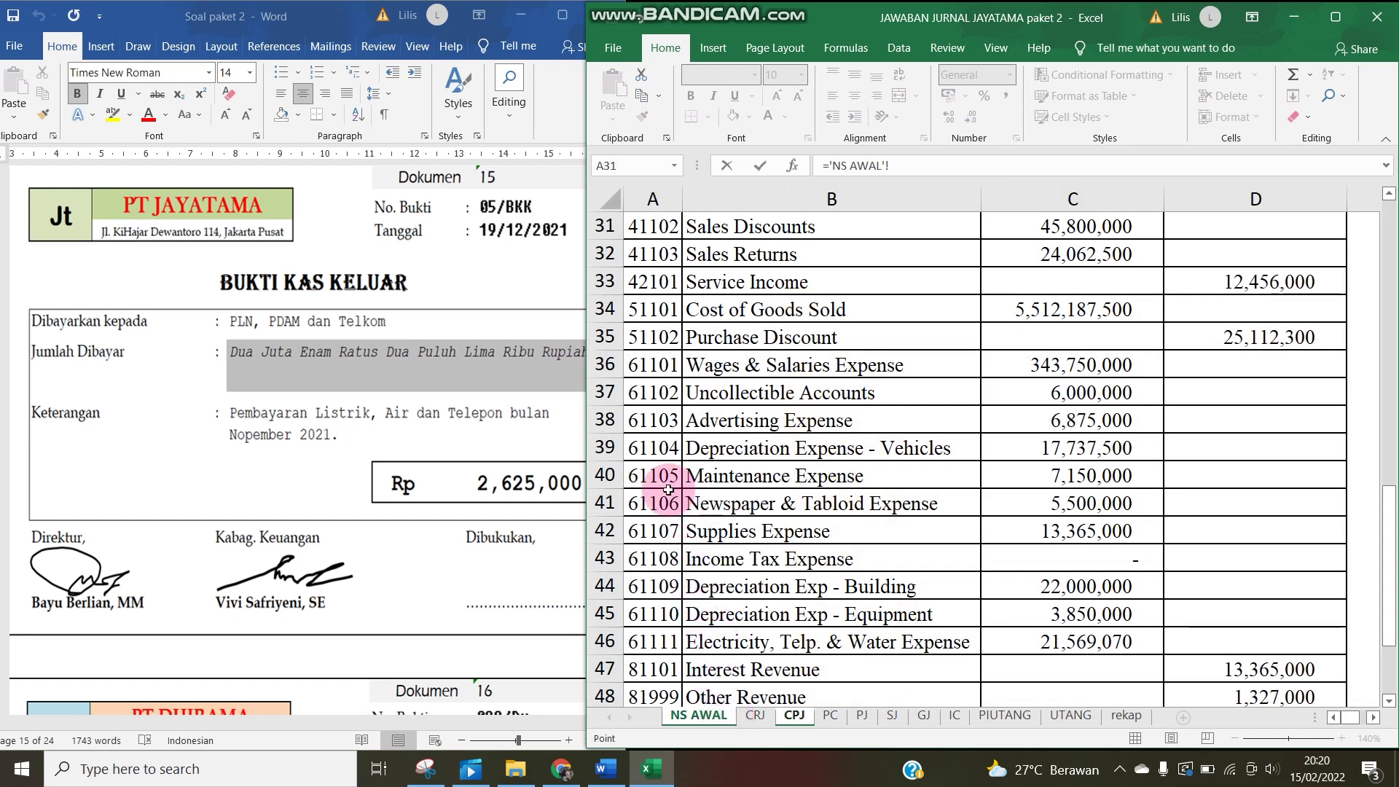
pyautogui.click(662, 642)
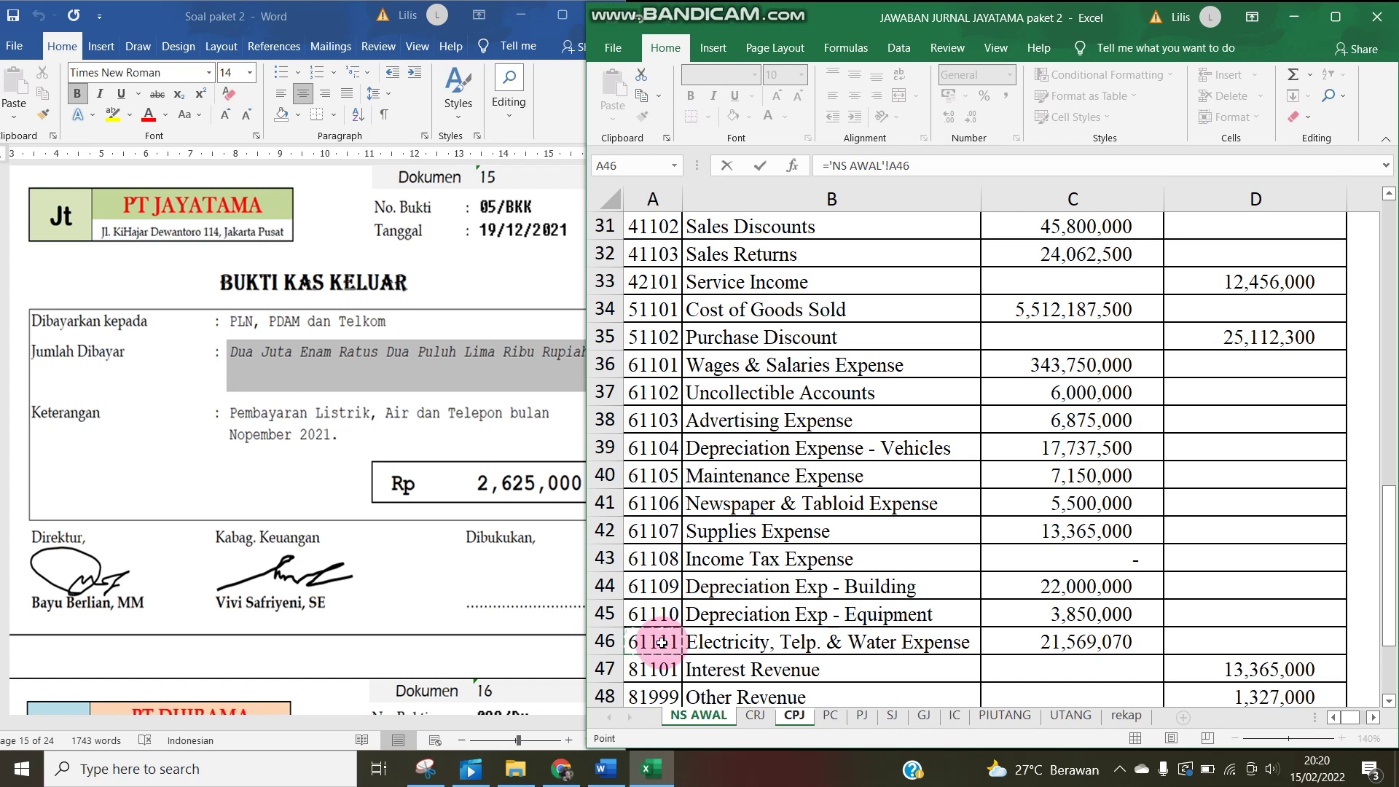
pyautogui.press('Return')
# Enter the debit total of 2625000 for the utilities expense in H13.
pyautogui.press('Up')
pyautogui.press('Right')
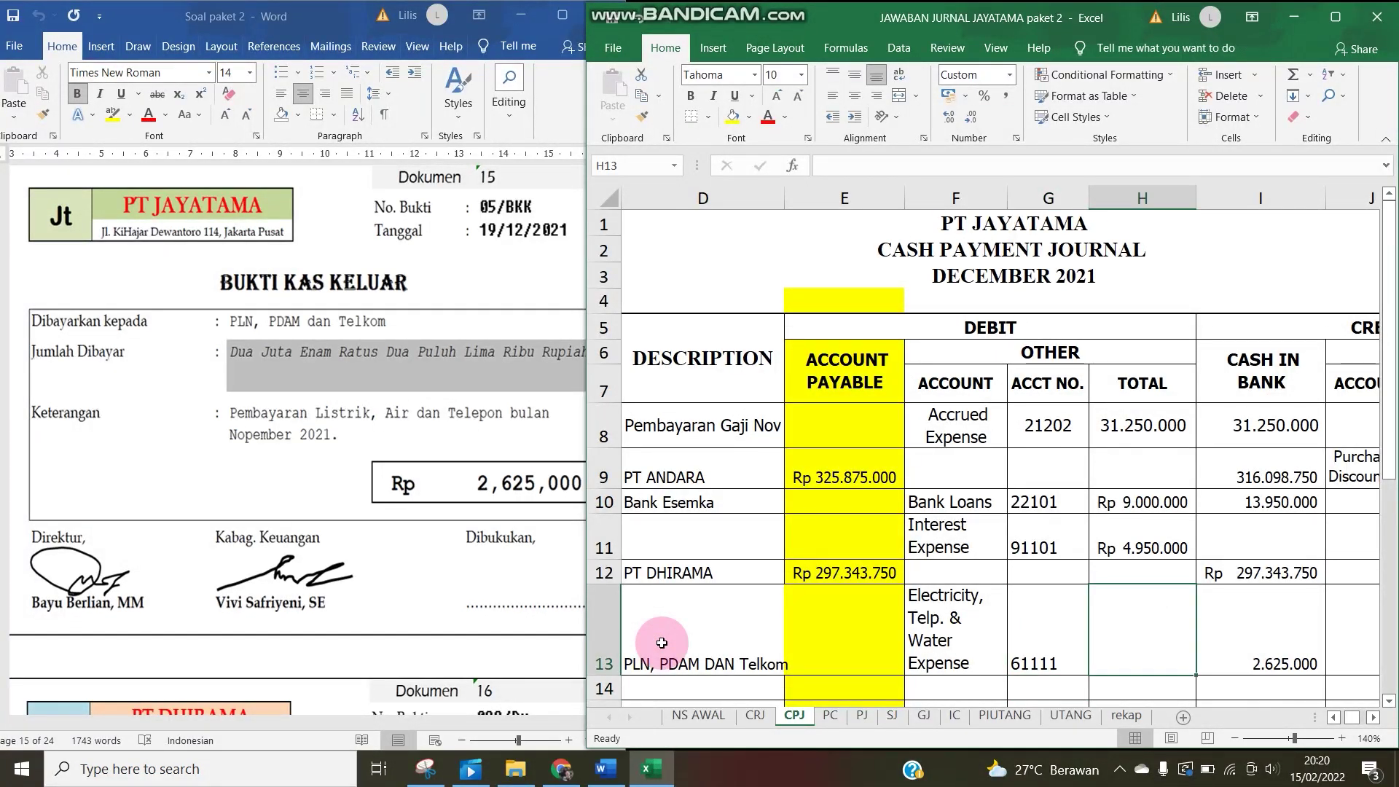
pyautogui.write('26')
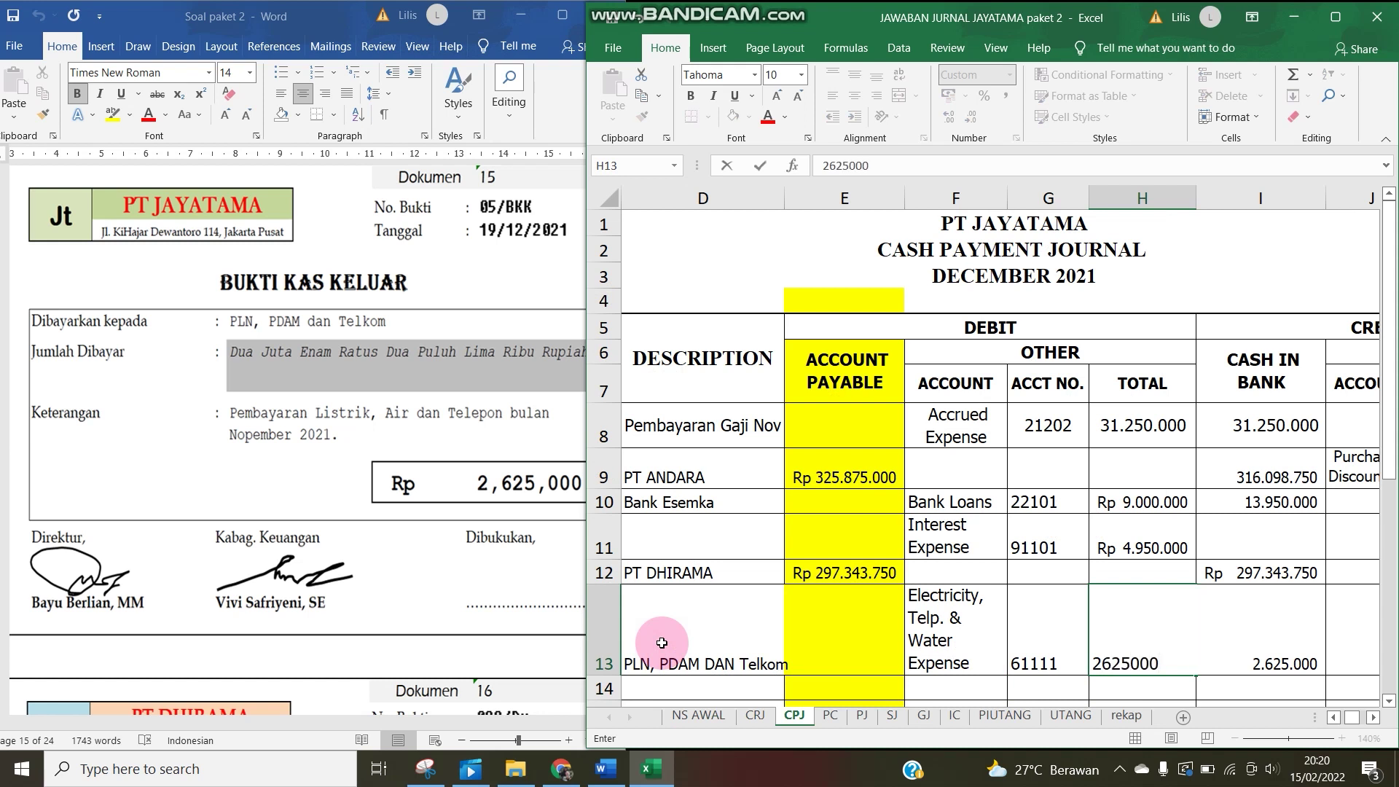
pyautogui.write('25000')
pyautogui.press('Tab')
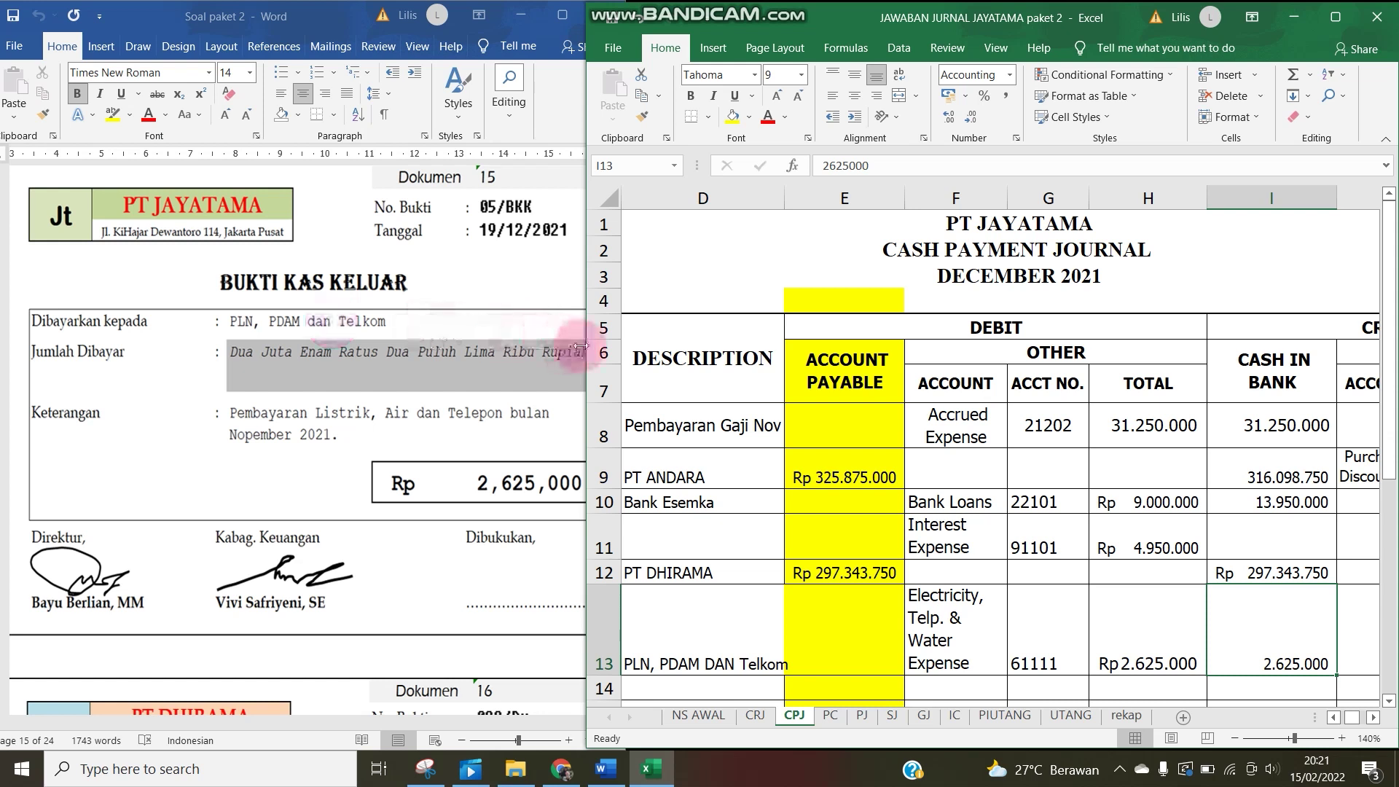
# Widen the Excel window and review the utilities expense entry in row 13 against voucher 05/BKK in Word.
pyautogui.moveTo(584, 346); pyautogui.dragTo(552, 346)
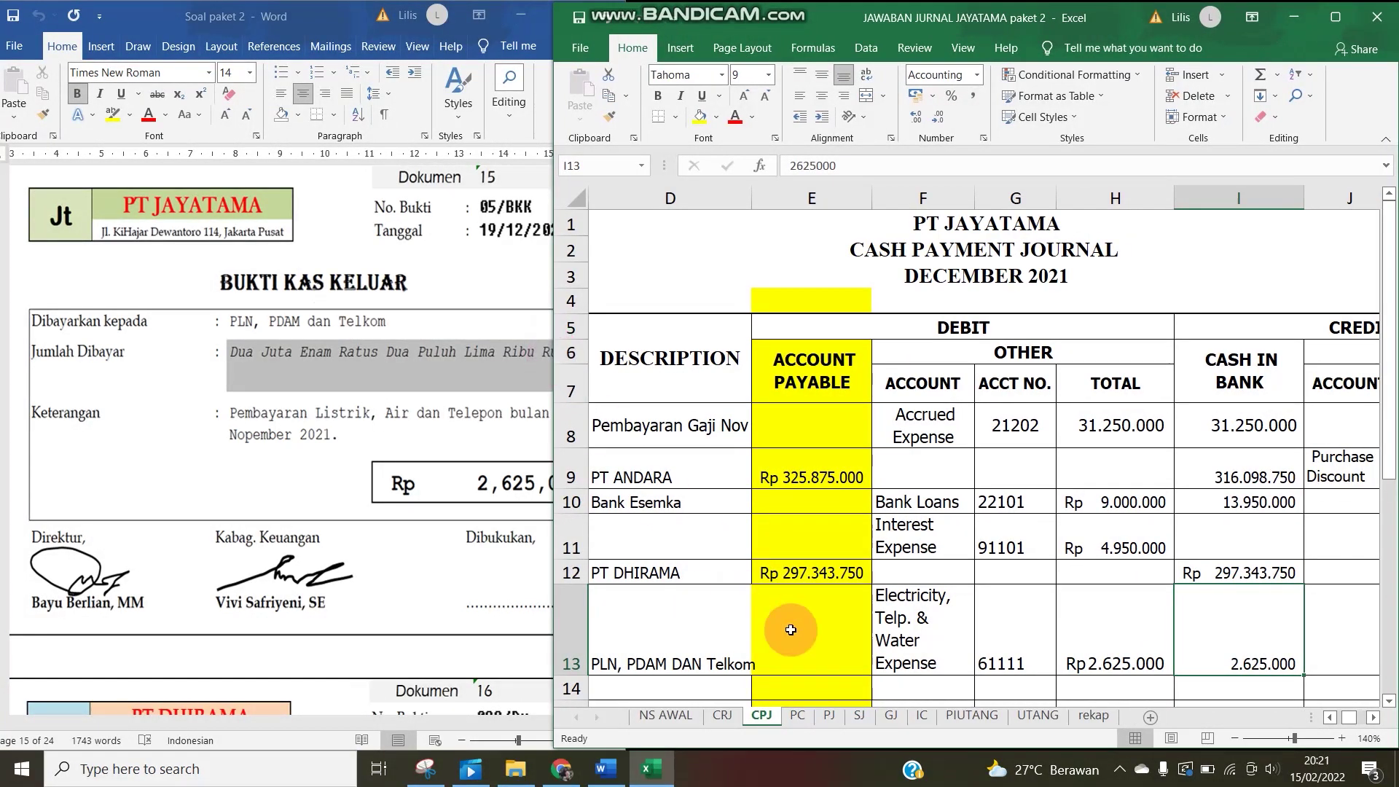
pyautogui.click(903, 625)
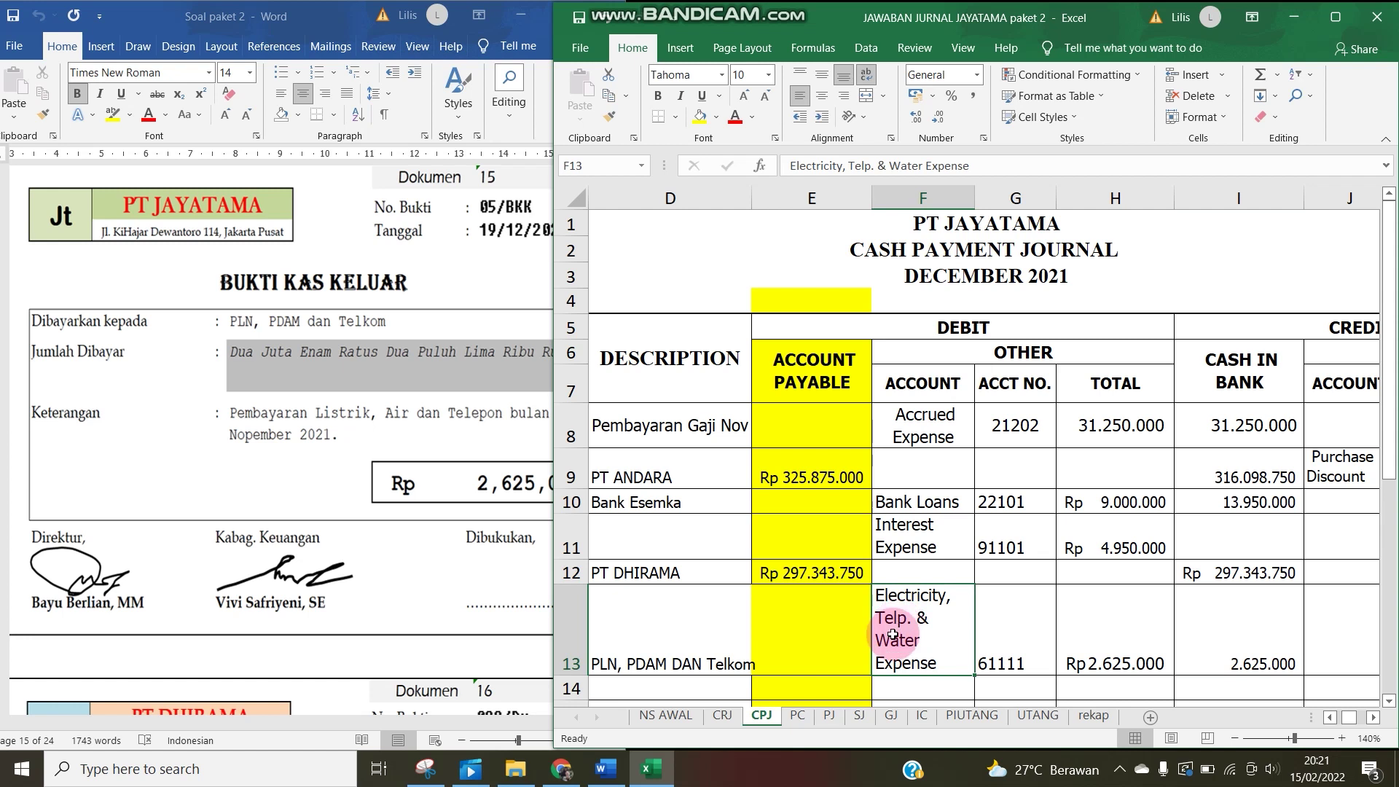
pyautogui.click(462, 592)
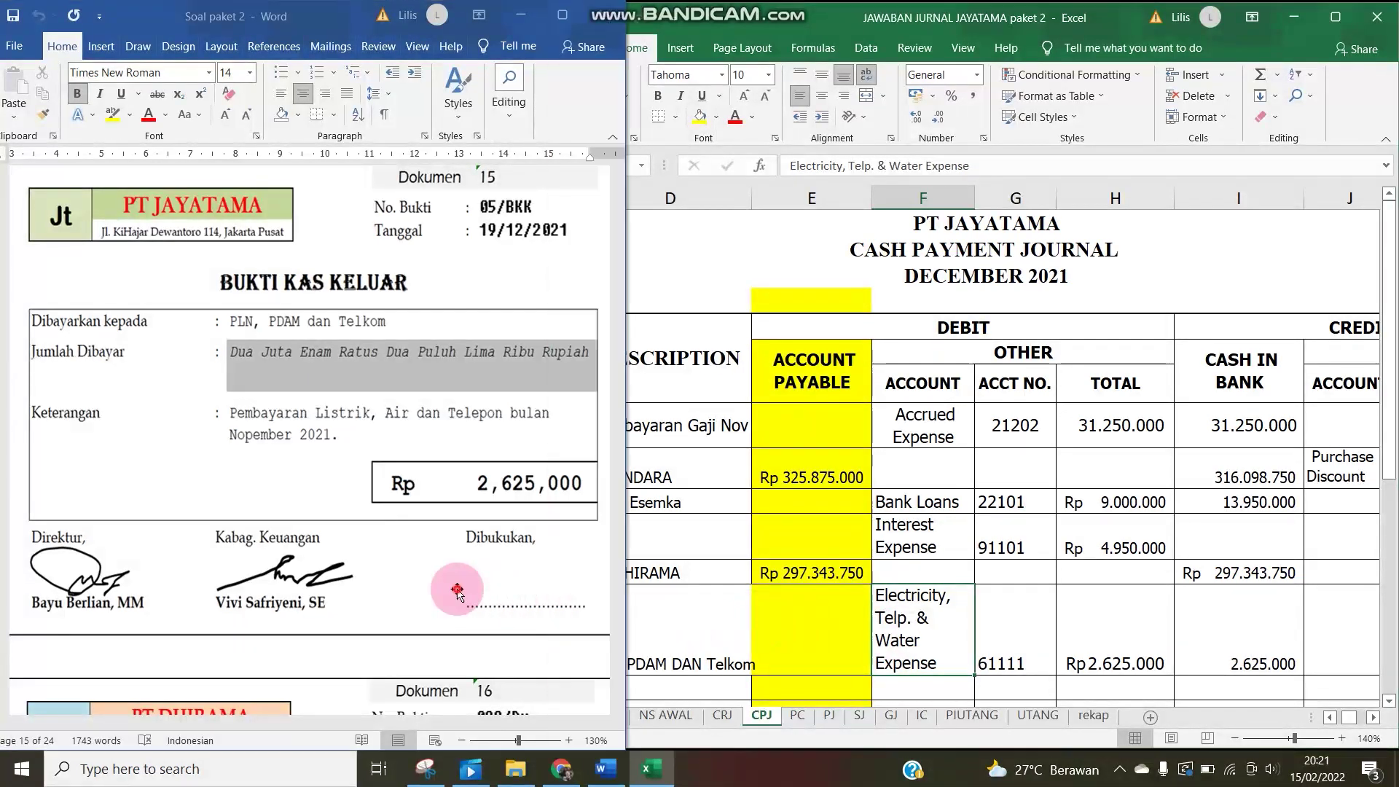
# Bring up PT DHIRAMA's invoice 089/Dr in Word and enter day 20 in B9 of the PJ sheet in Excel.
pyautogui.scroll(-8, 457, 590)
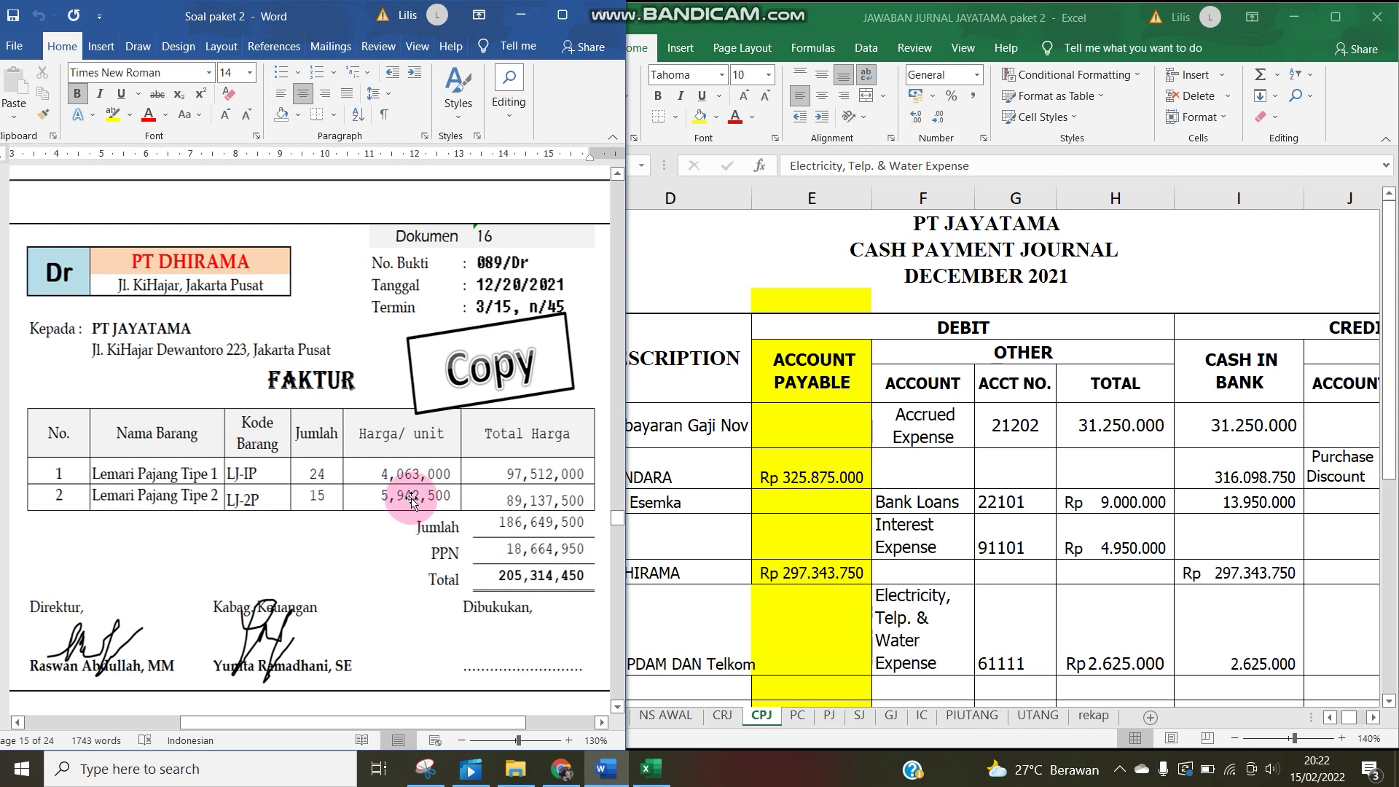
pyautogui.click(745, 580)
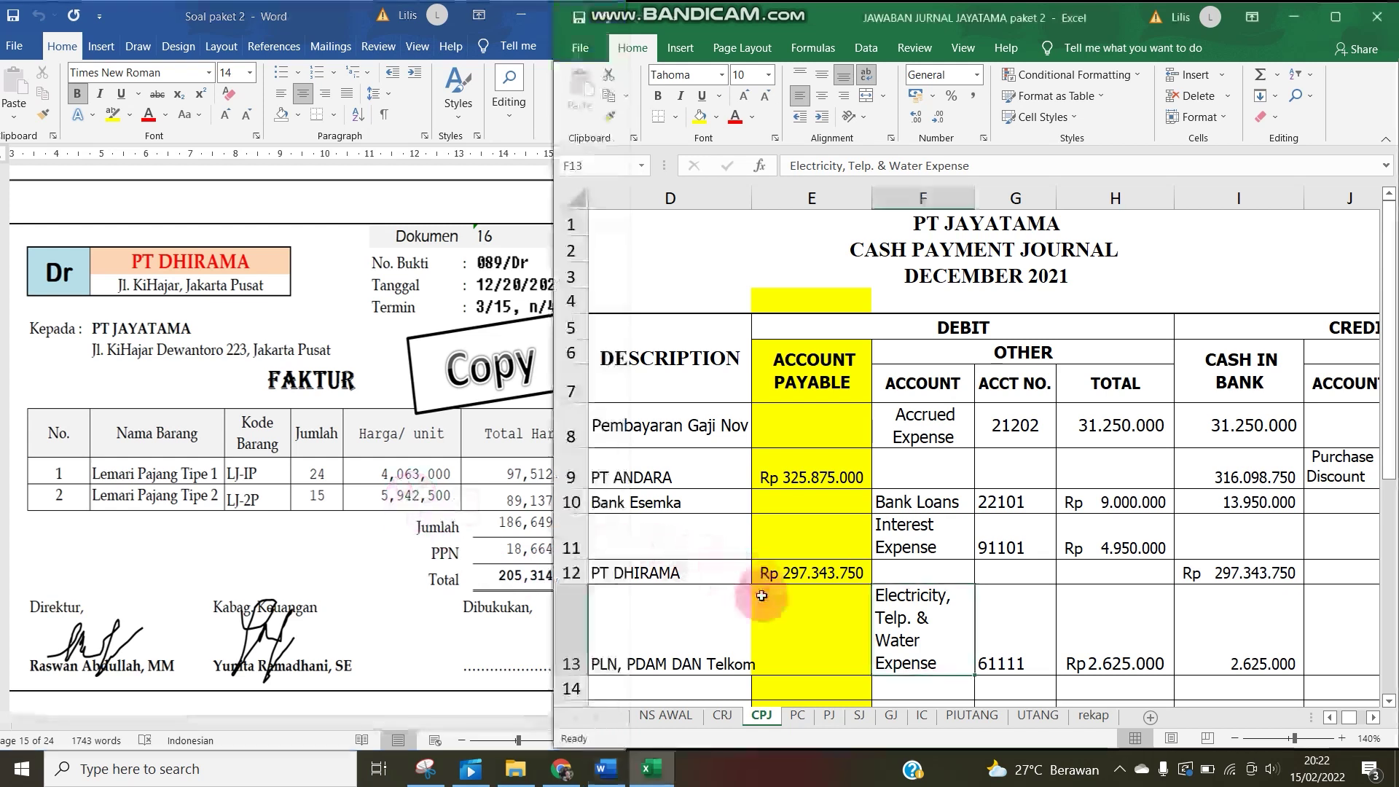
pyautogui.click(827, 716)
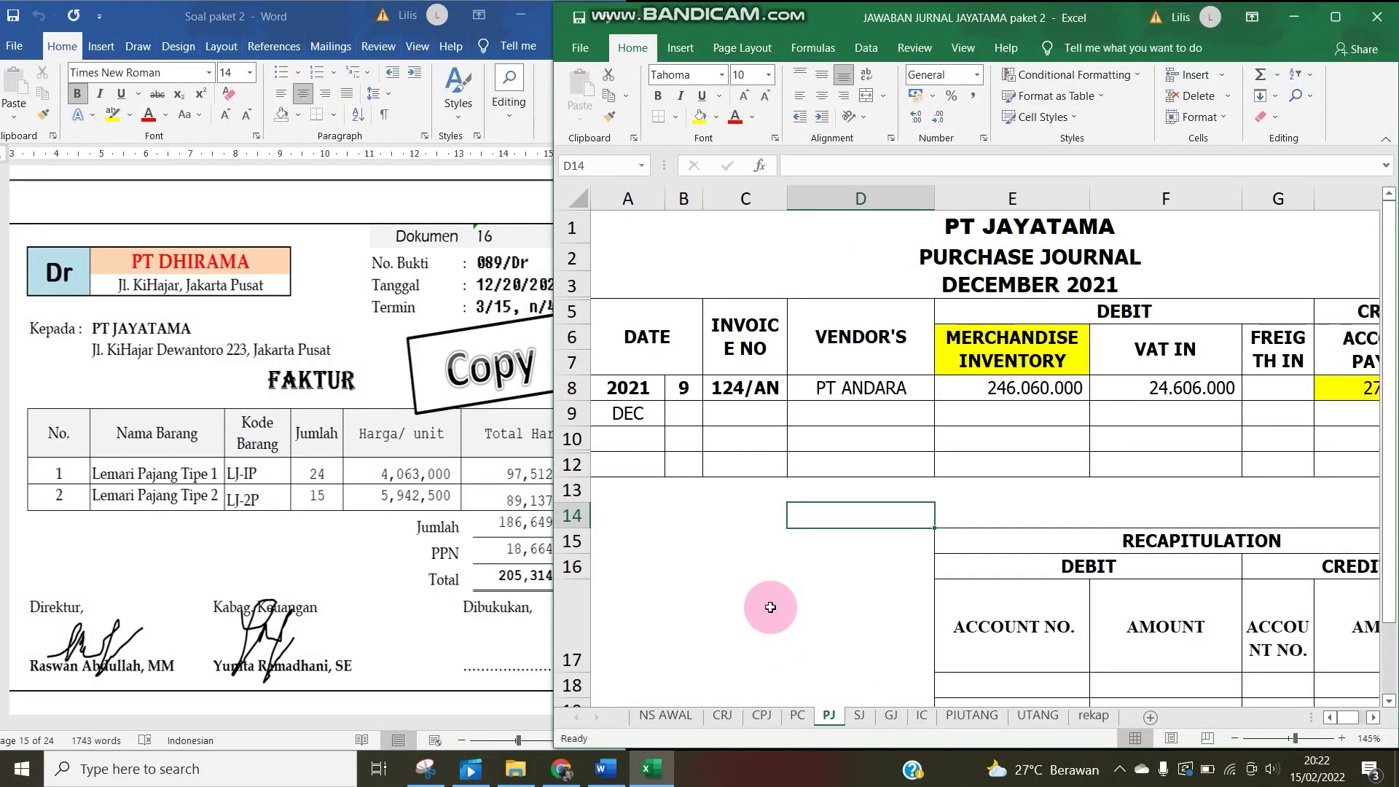
pyautogui.click(681, 410)
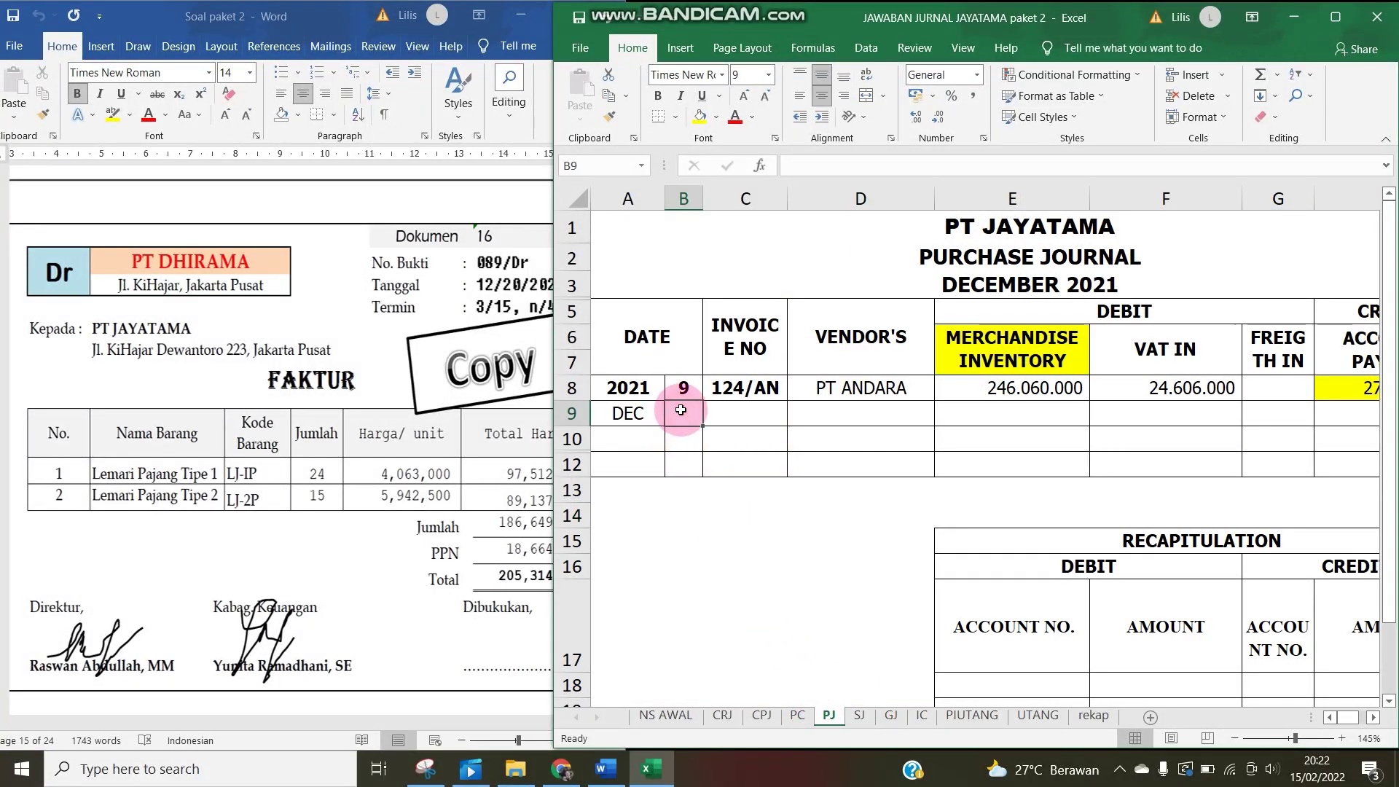
pyautogui.write('3')
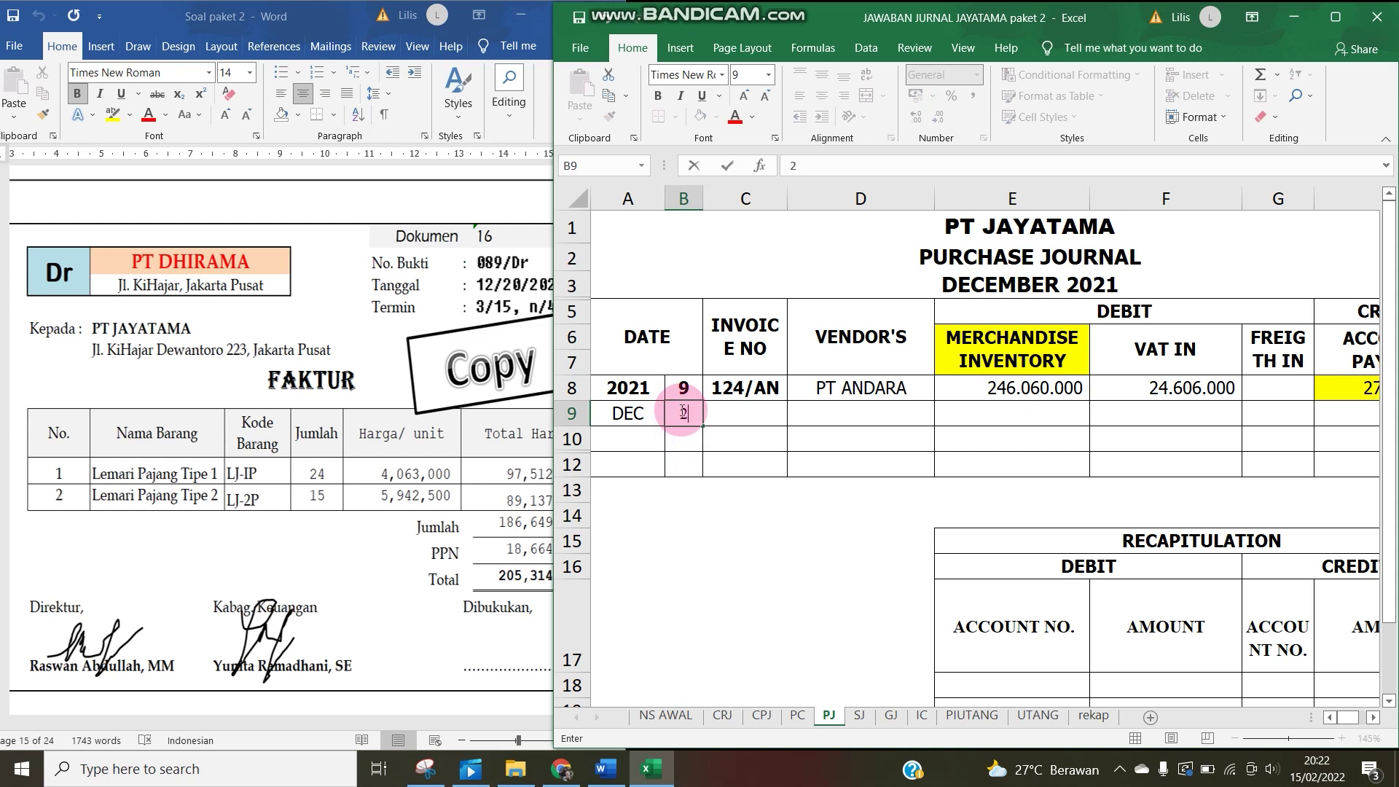
pyautogui.write('0')
pyautogui.press('Tab')
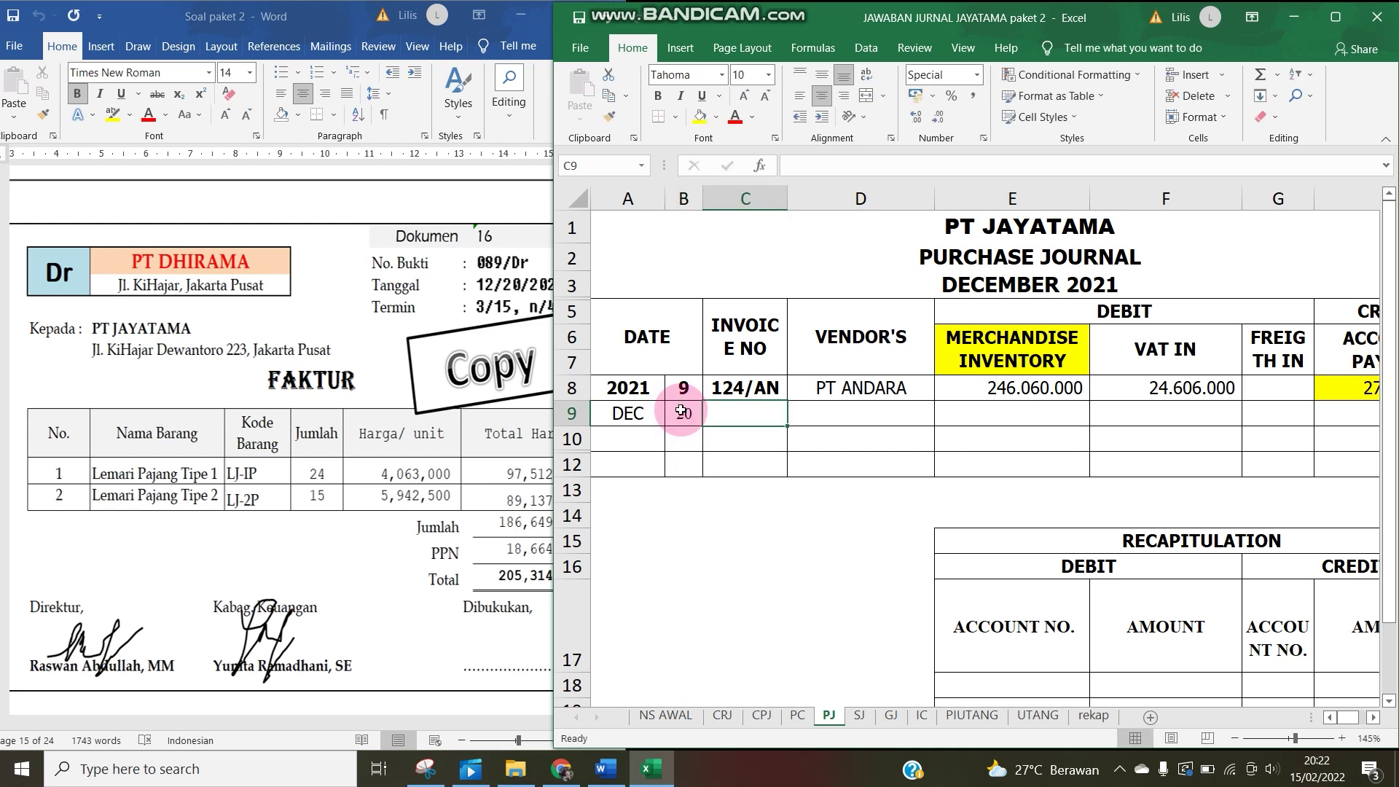
# Enter invoice number 089/Dr in C9 and vendor PT DHIRAMA in D9 of the purchase journal.
pyautogui.write('089/')
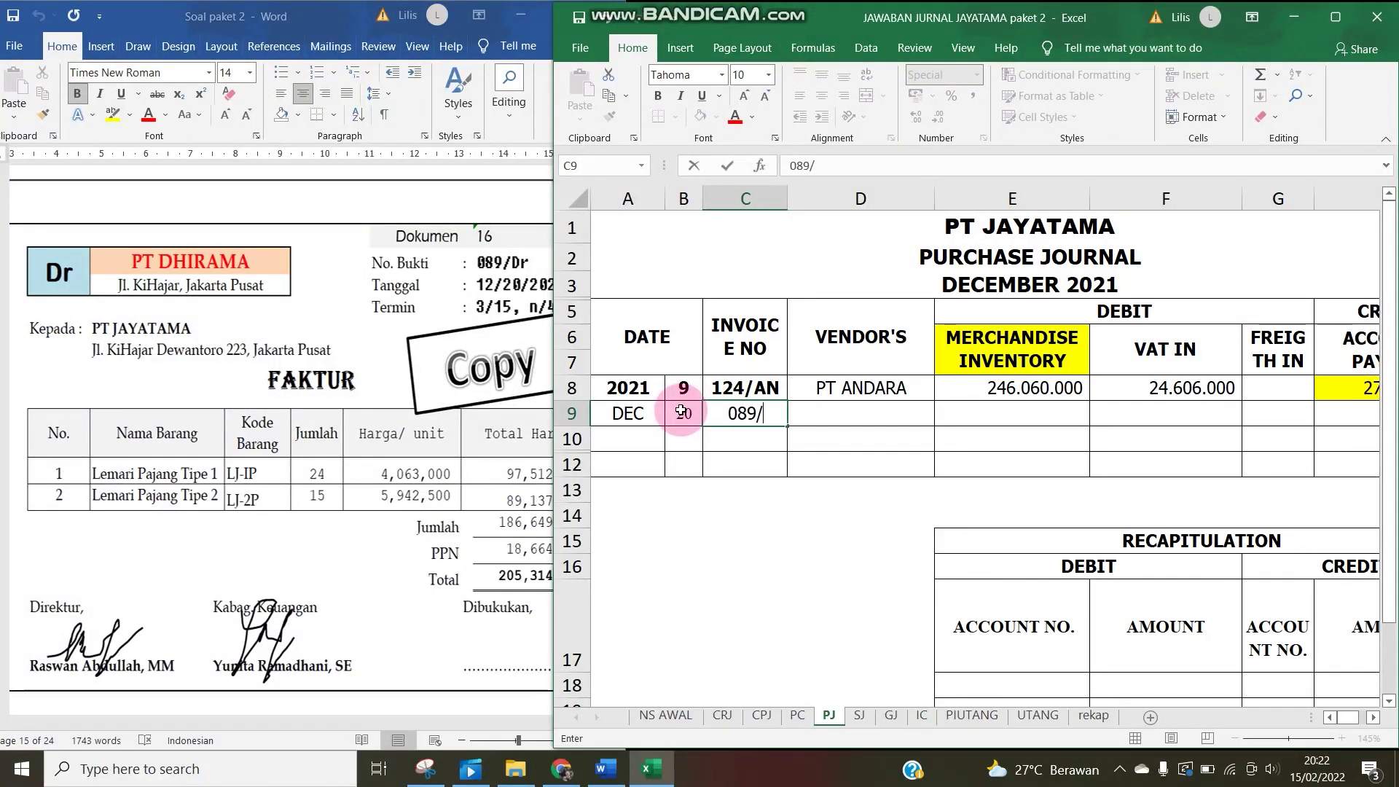
pyautogui.write('Dr')
pyautogui.press('Tab')
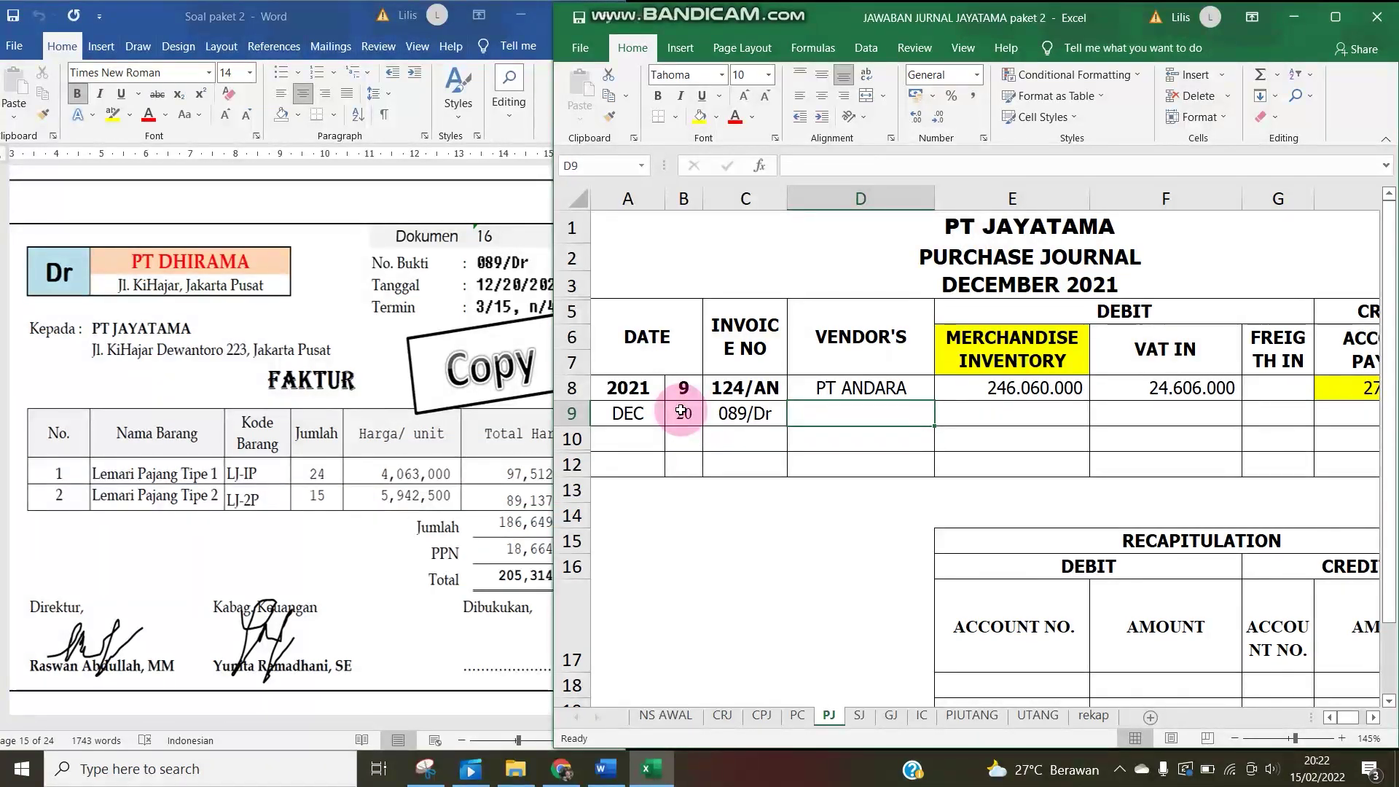
pyautogui.write('PT DHIRAMA')
pyautogui.press('Tab')
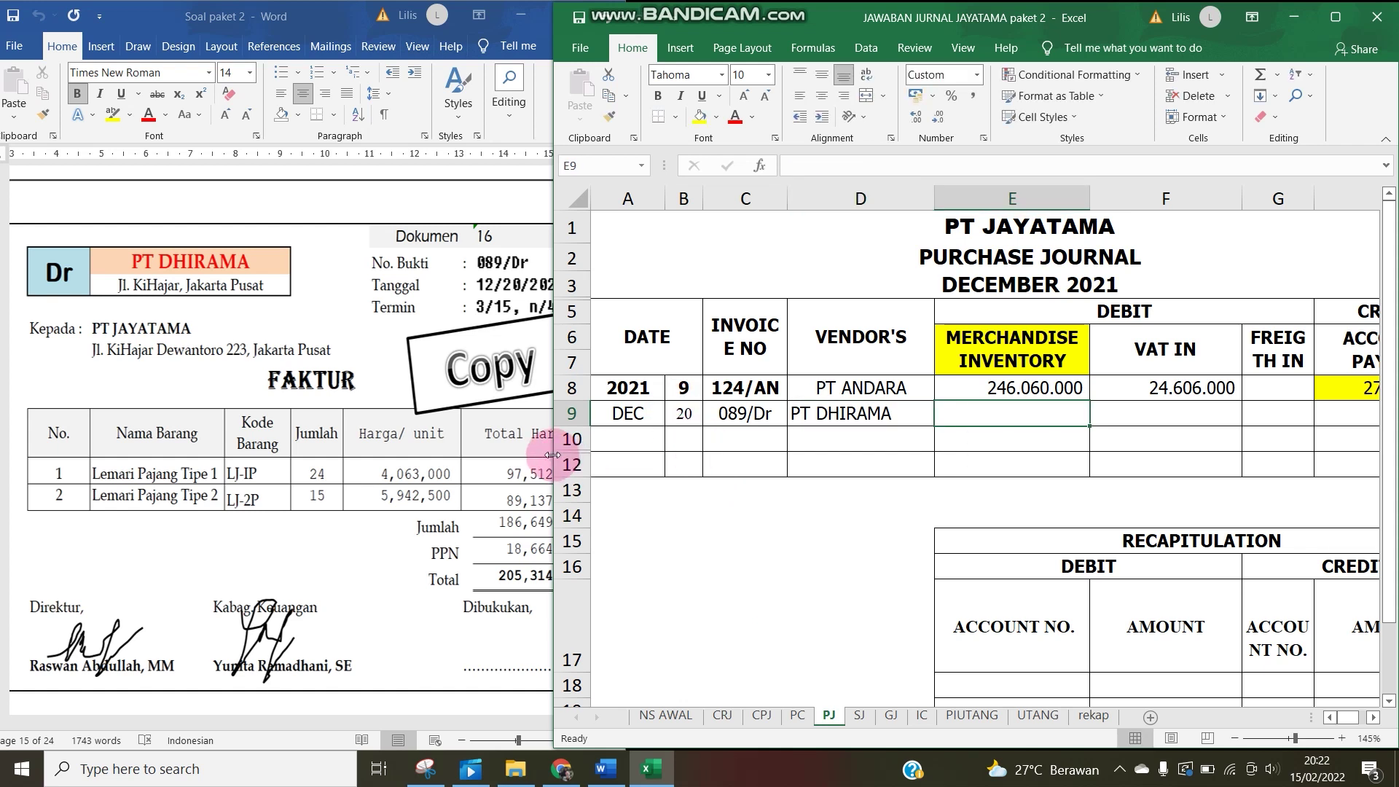
# Arrange the Word and Excel windows to show the invoice amounts, and enter 186649500 as merchandise inventory in E9.
pyautogui.moveTo(553, 455); pyautogui.dragTo(585, 434)
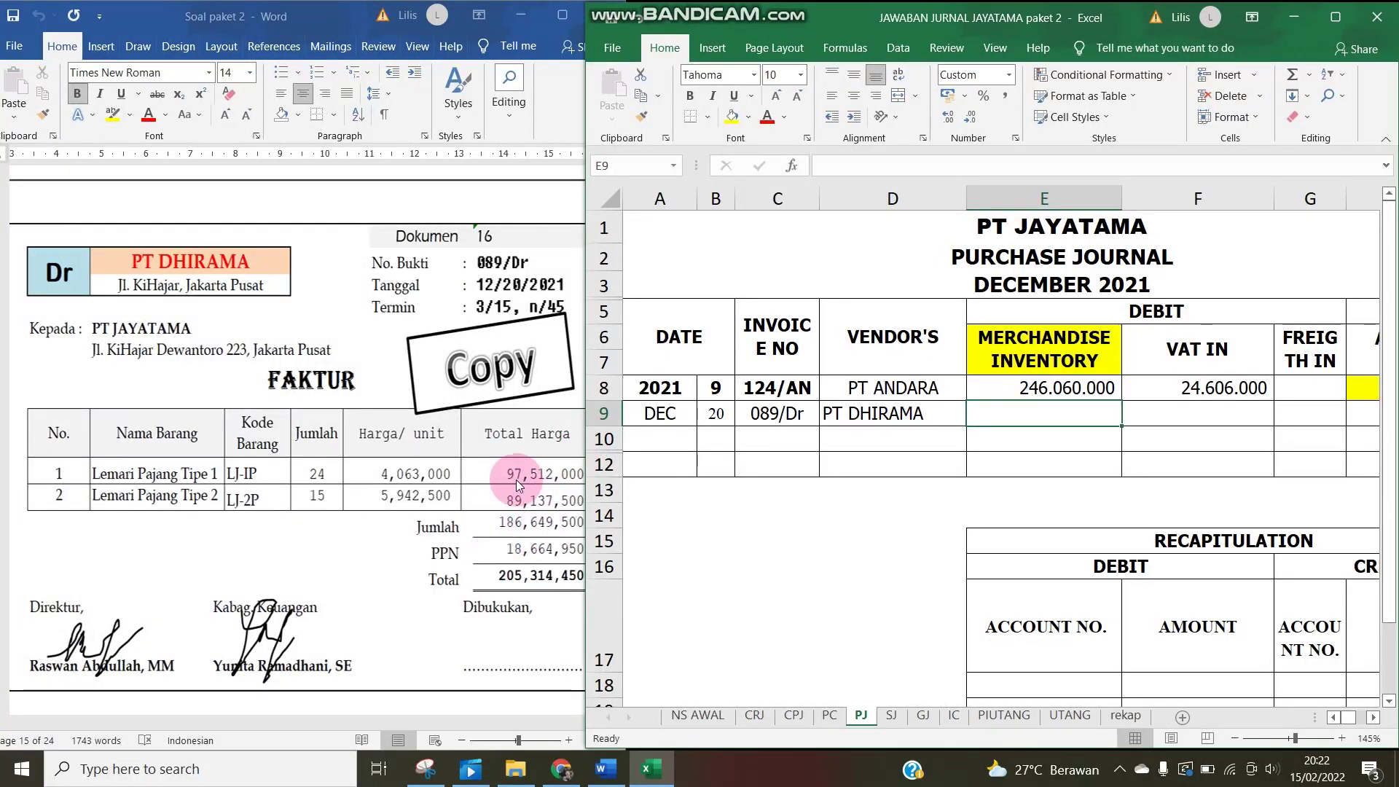
pyautogui.click(296, 719)
pyautogui.moveTo(295, 720); pyautogui.dragTo(336, 712)
pyautogui.click(768, 601)
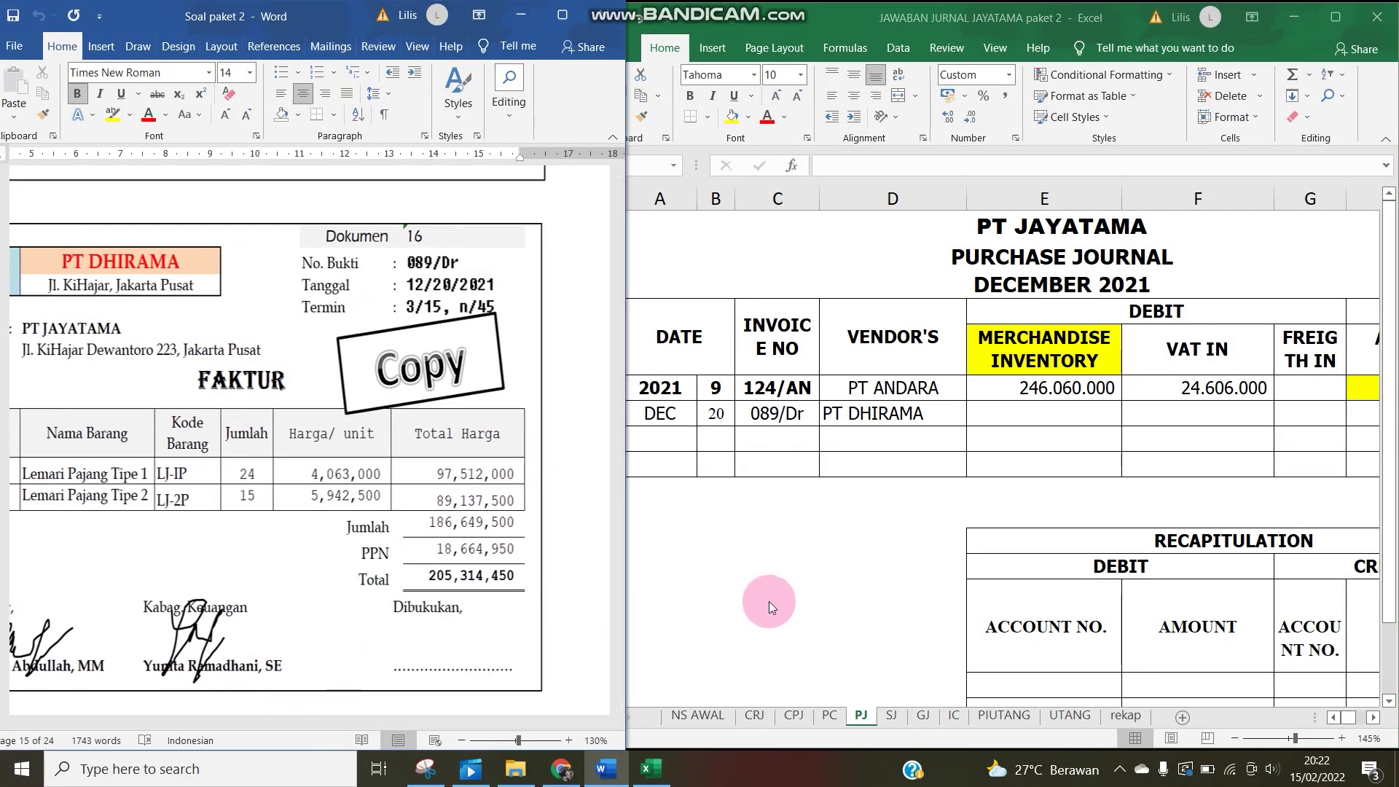
pyautogui.click(650, 602)
pyautogui.moveTo(587, 588); pyautogui.dragTo(518, 587)
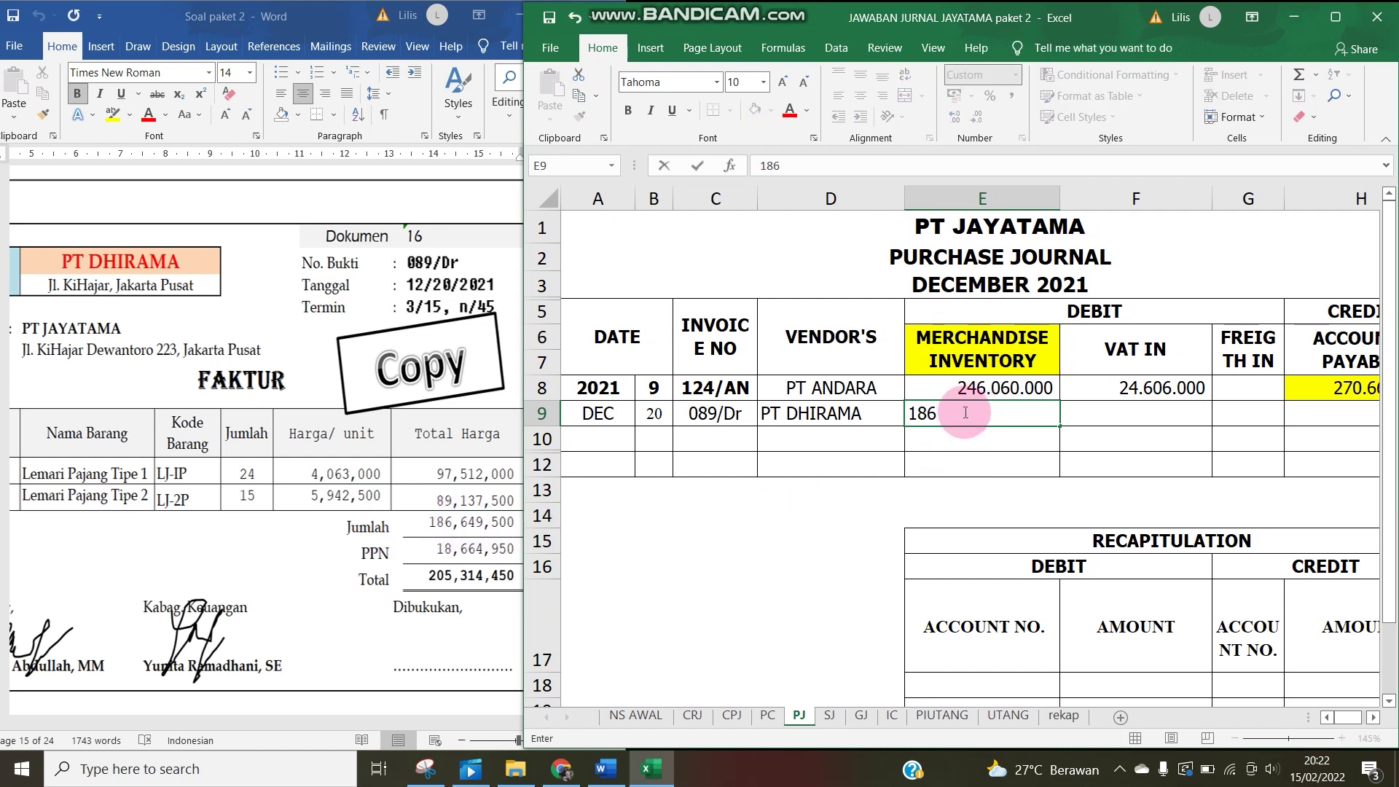
pyautogui.write('6')
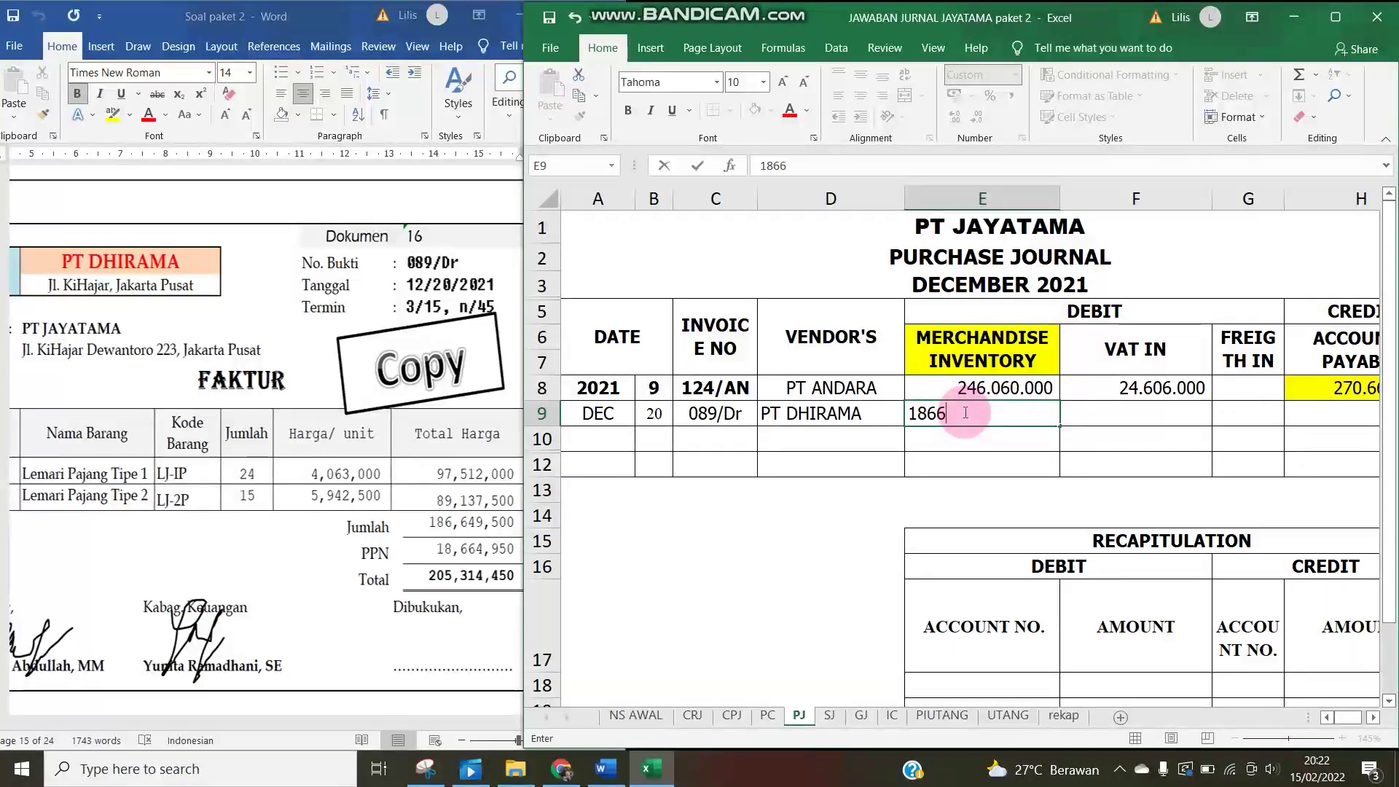
pyautogui.write('49500')
pyautogui.press('Tab')
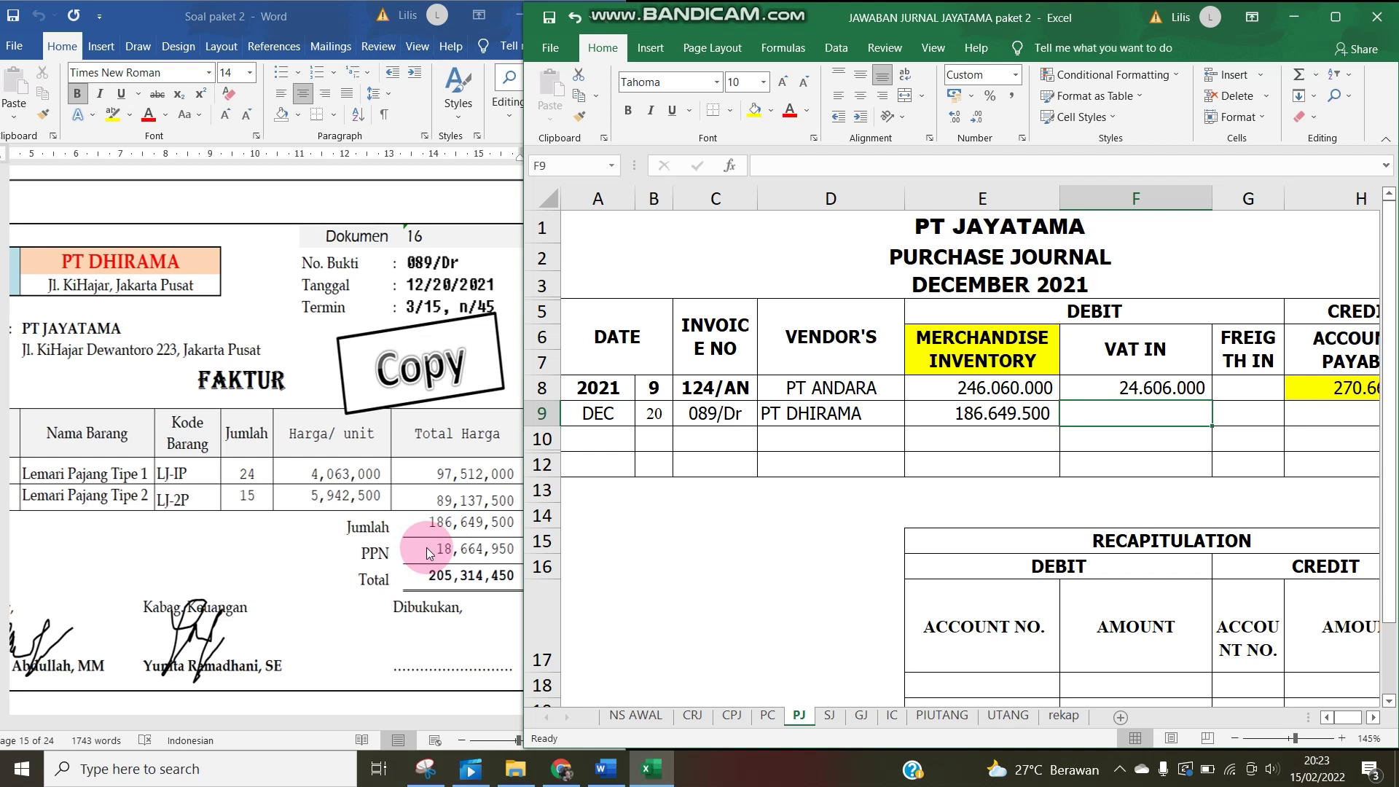
# Enter 18664950 as VAT In in F9 and narrow the Freight In column.
pyautogui.write('18664')
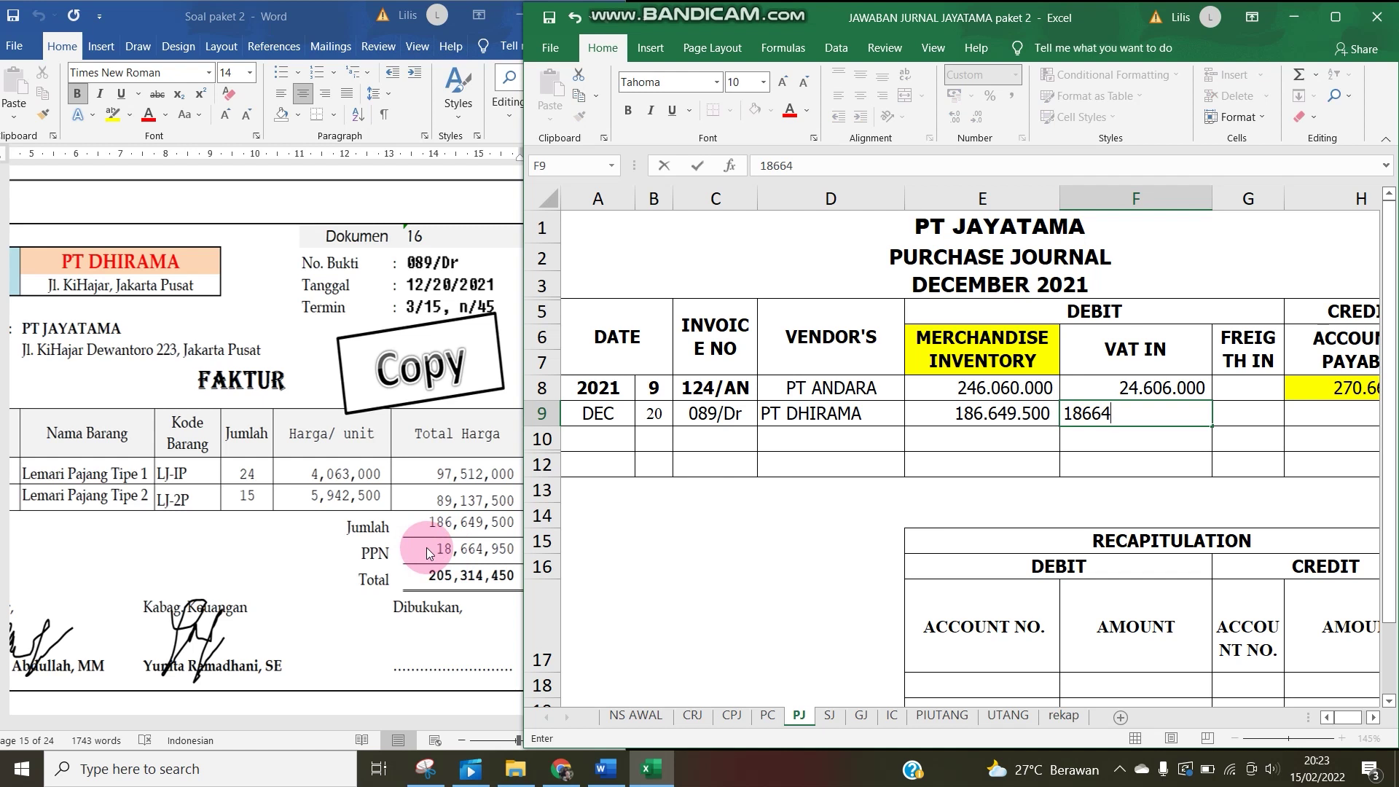
pyautogui.write('.950')
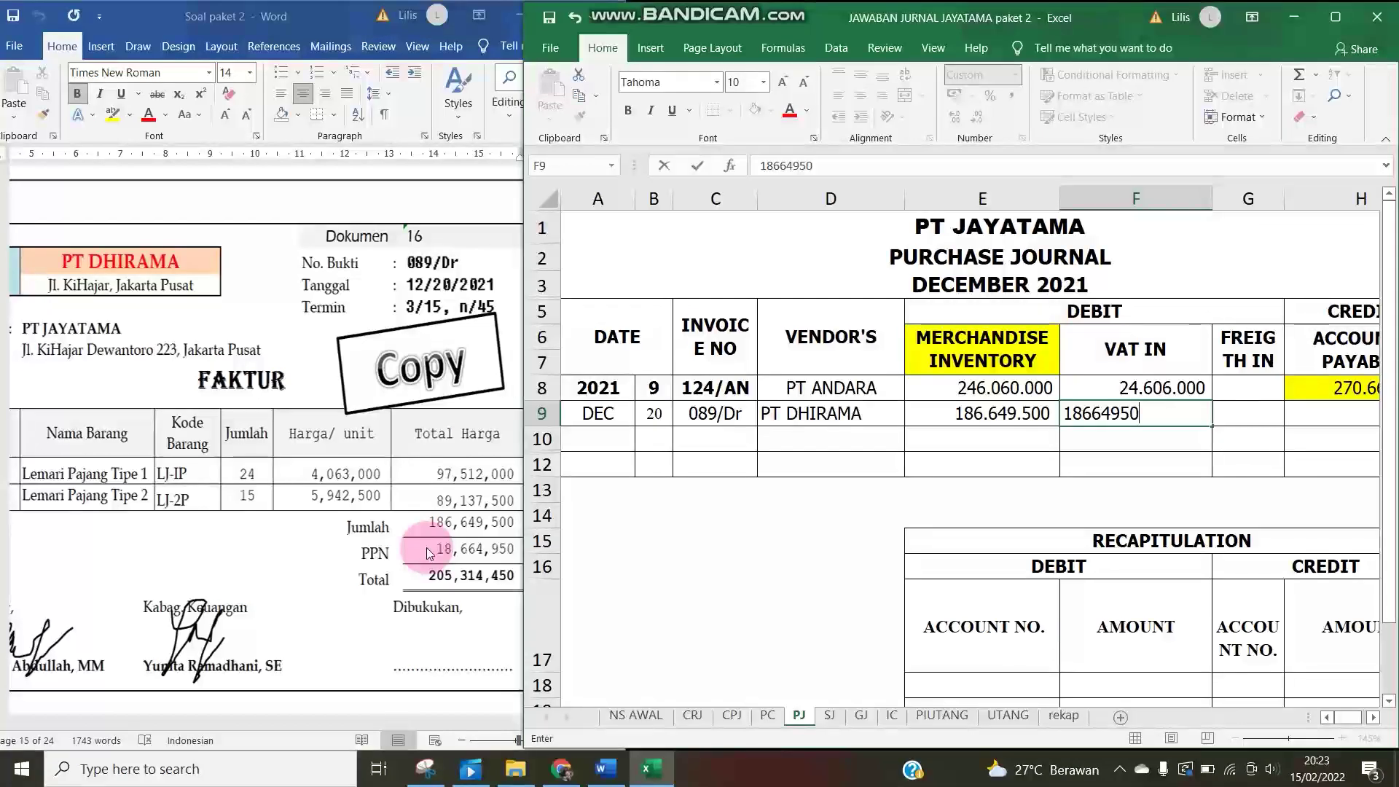
pyautogui.press('Tab')
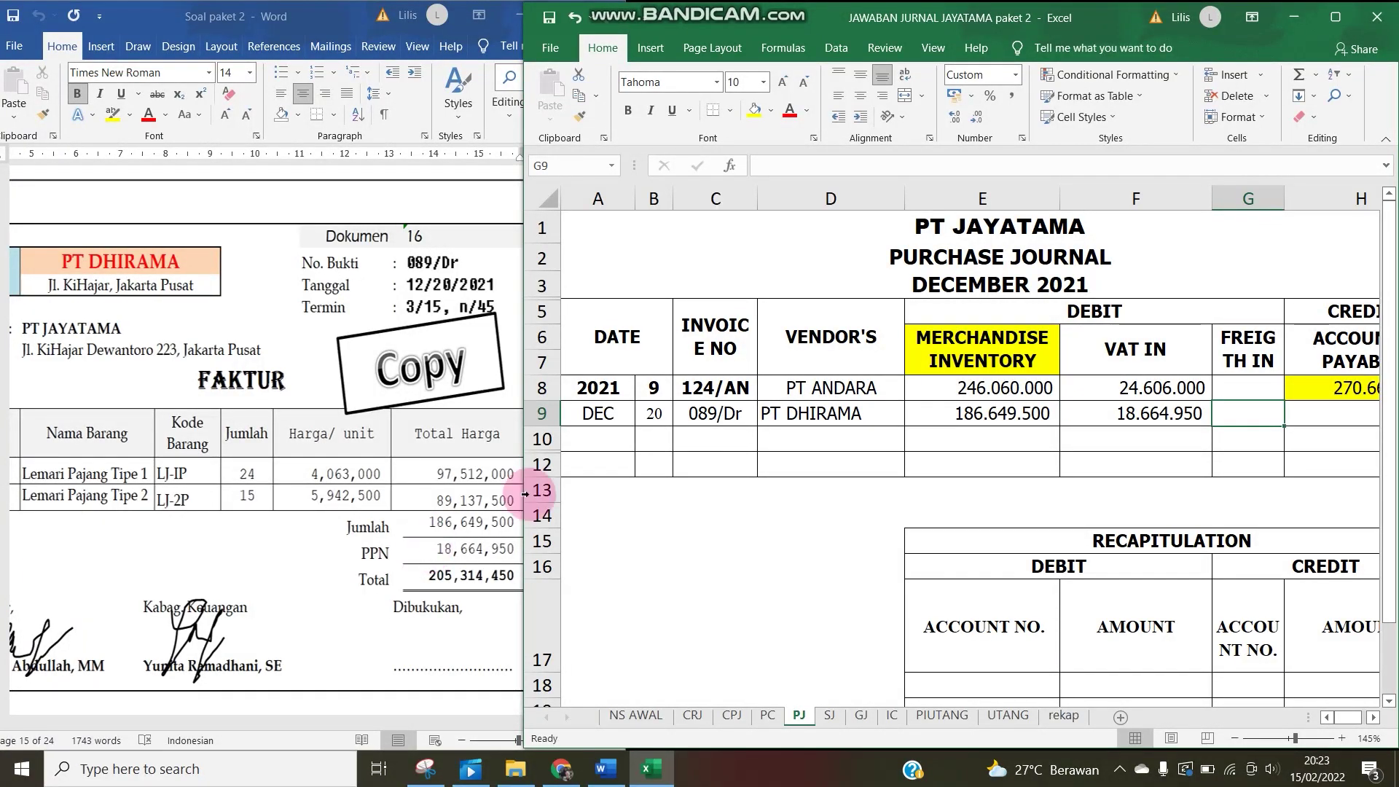
pyautogui.moveTo(1284, 198); pyautogui.dragTo(1250, 198)
# Enter the accounts payable credit of 205314450 in H9 and fill the cell yellow.
pyautogui.click(1287, 416)
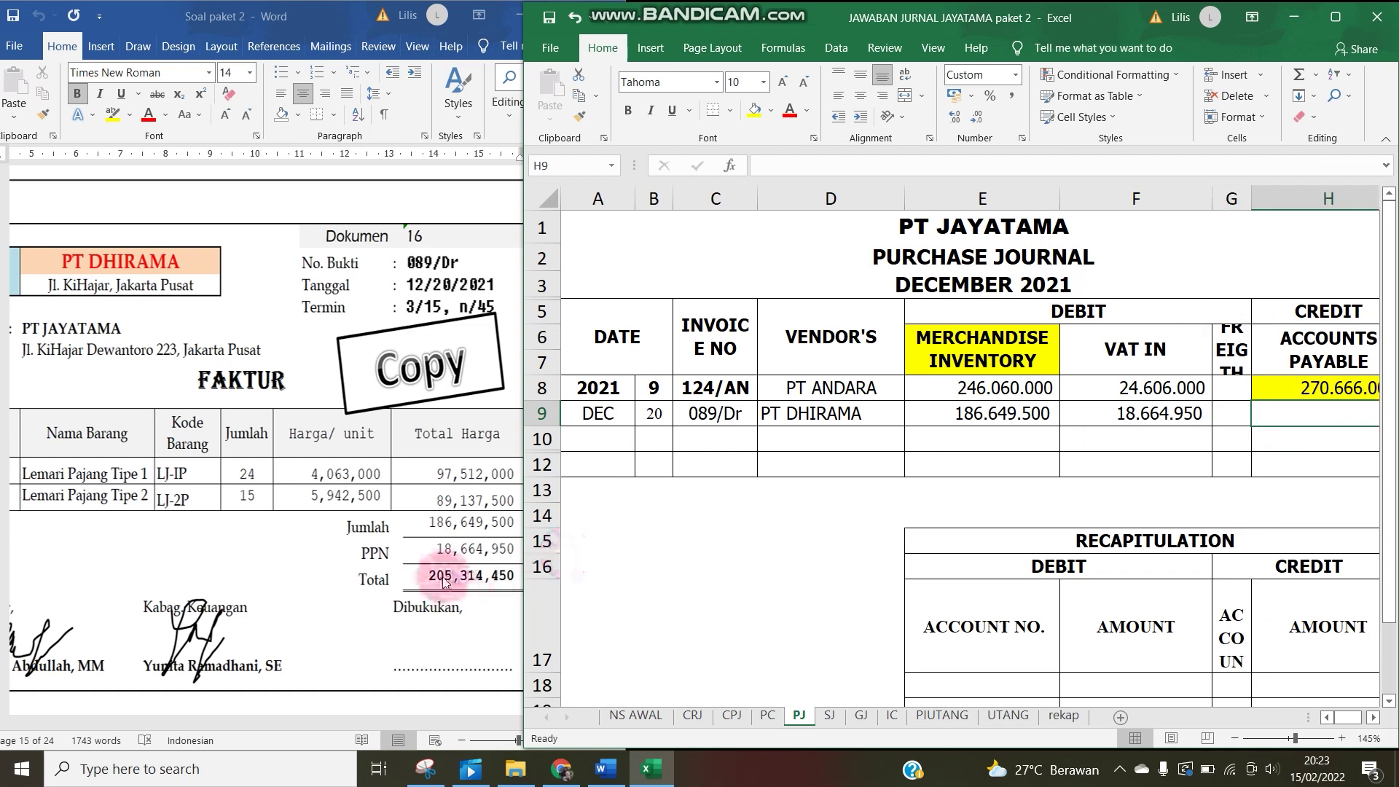
pyautogui.moveTo(523, 501); pyautogui.dragTo(514, 501)
pyautogui.write('205.')
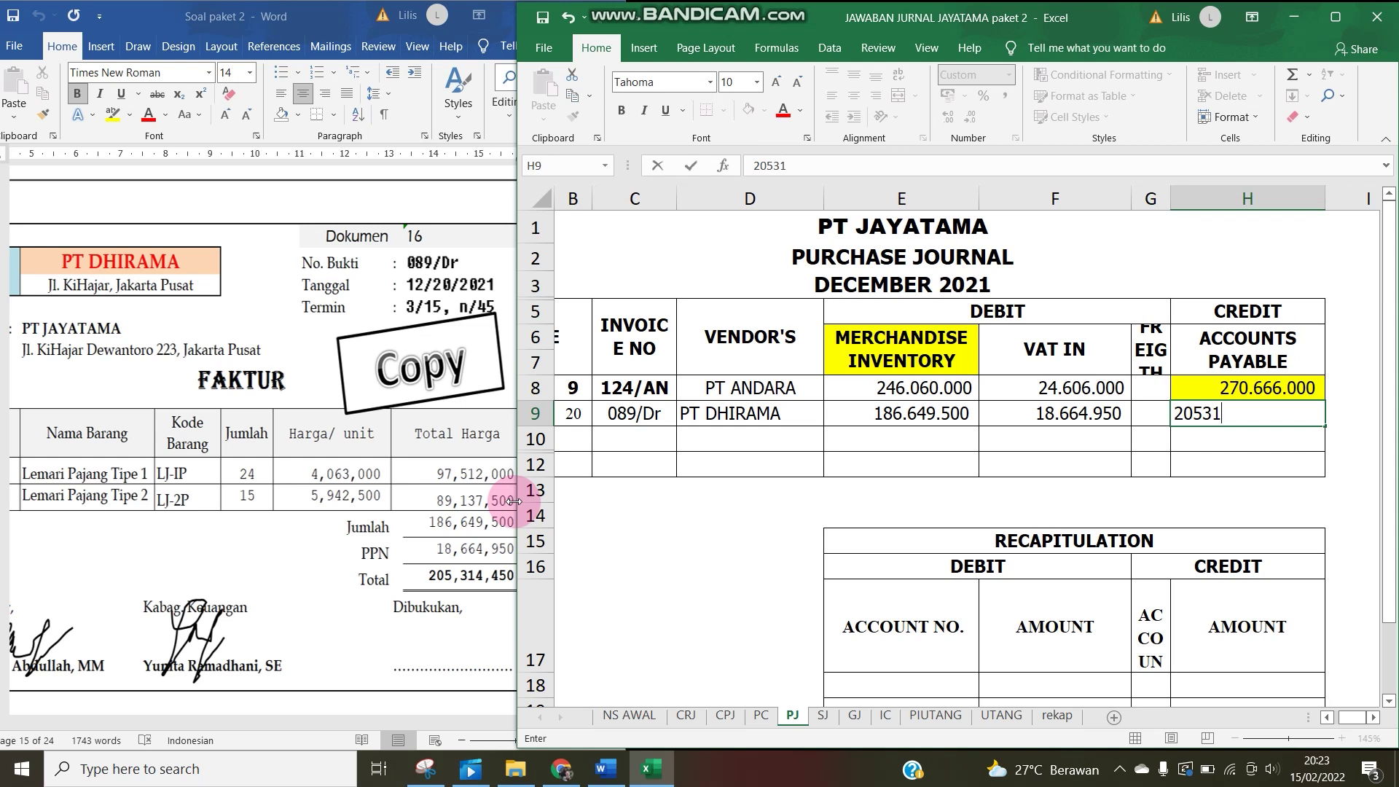
pyautogui.write('314.450')
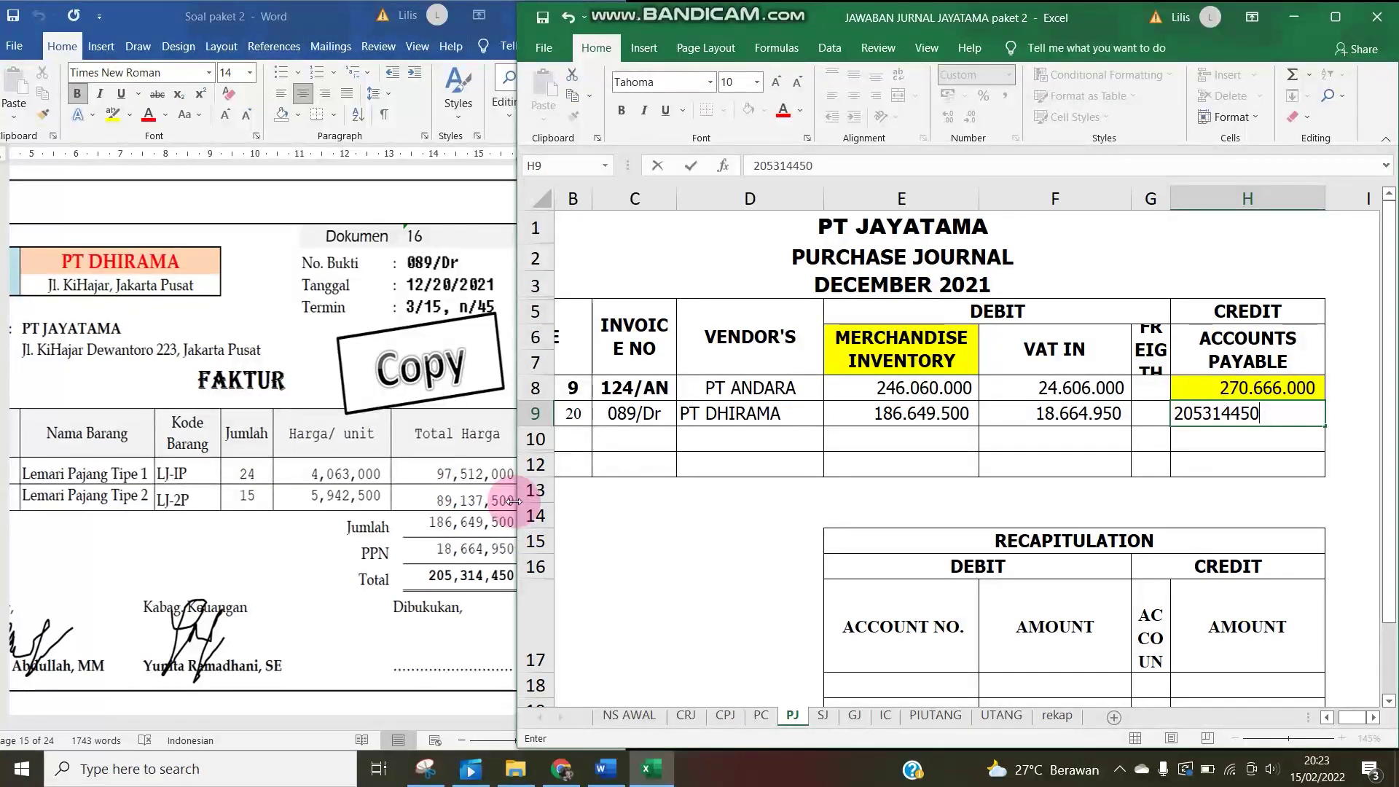
pyautogui.press('Tab')
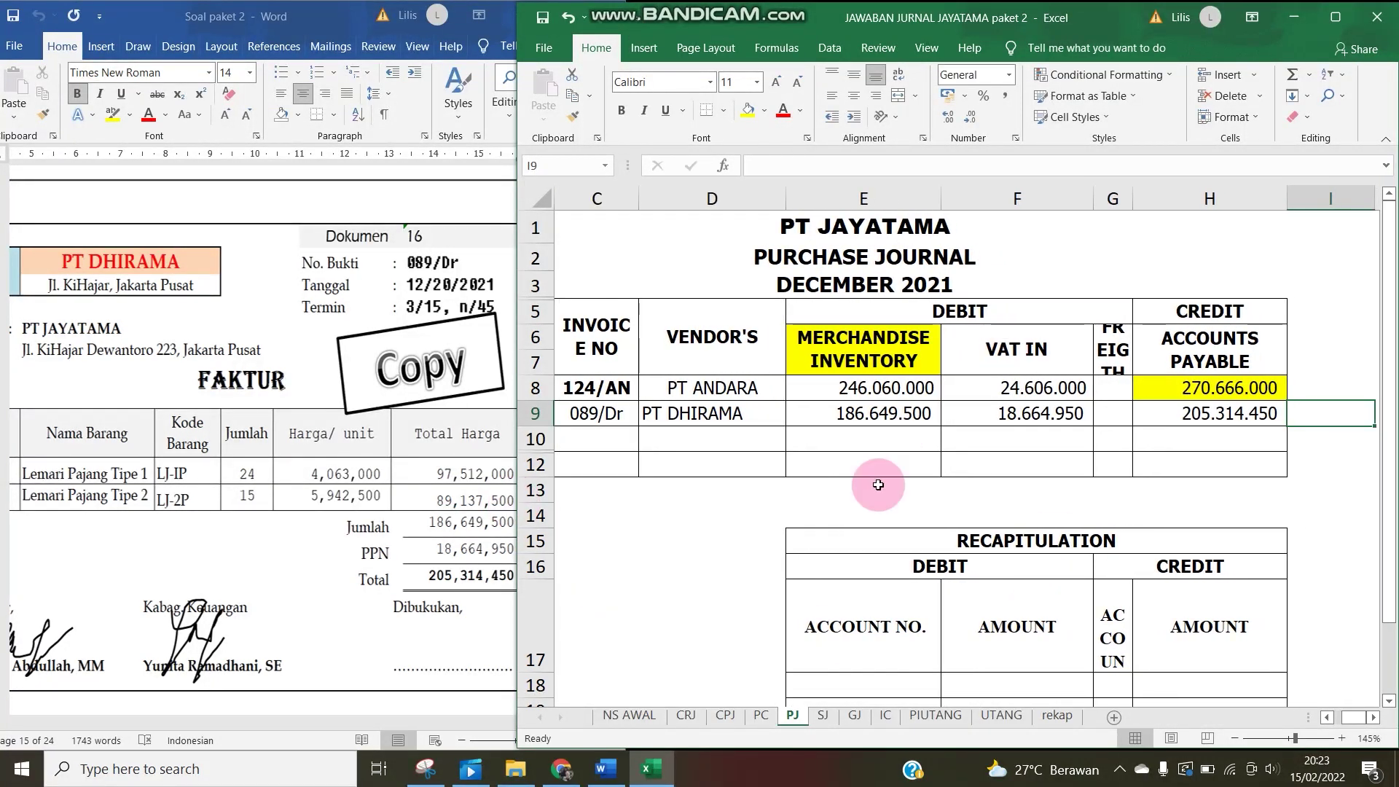
pyautogui.click(1163, 411)
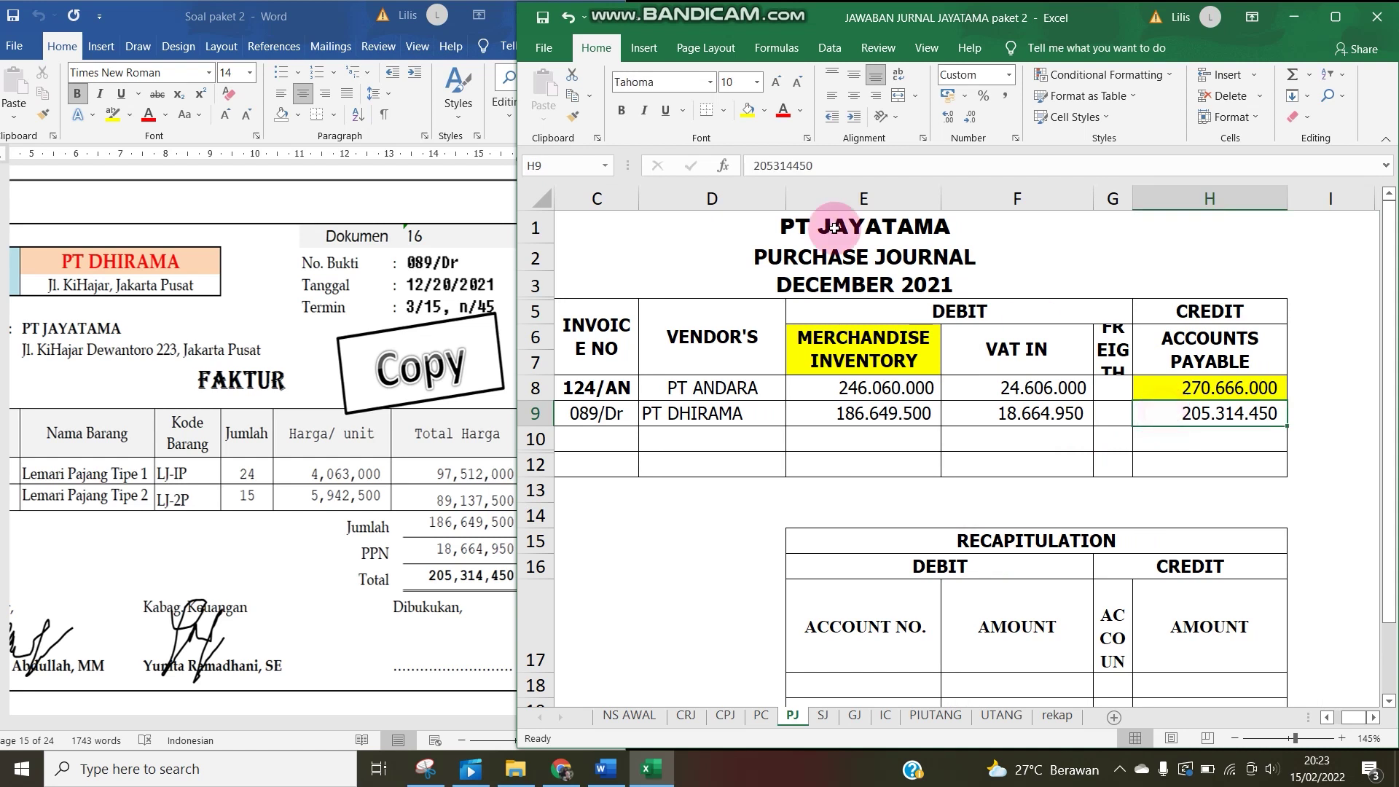
pyautogui.click(747, 111)
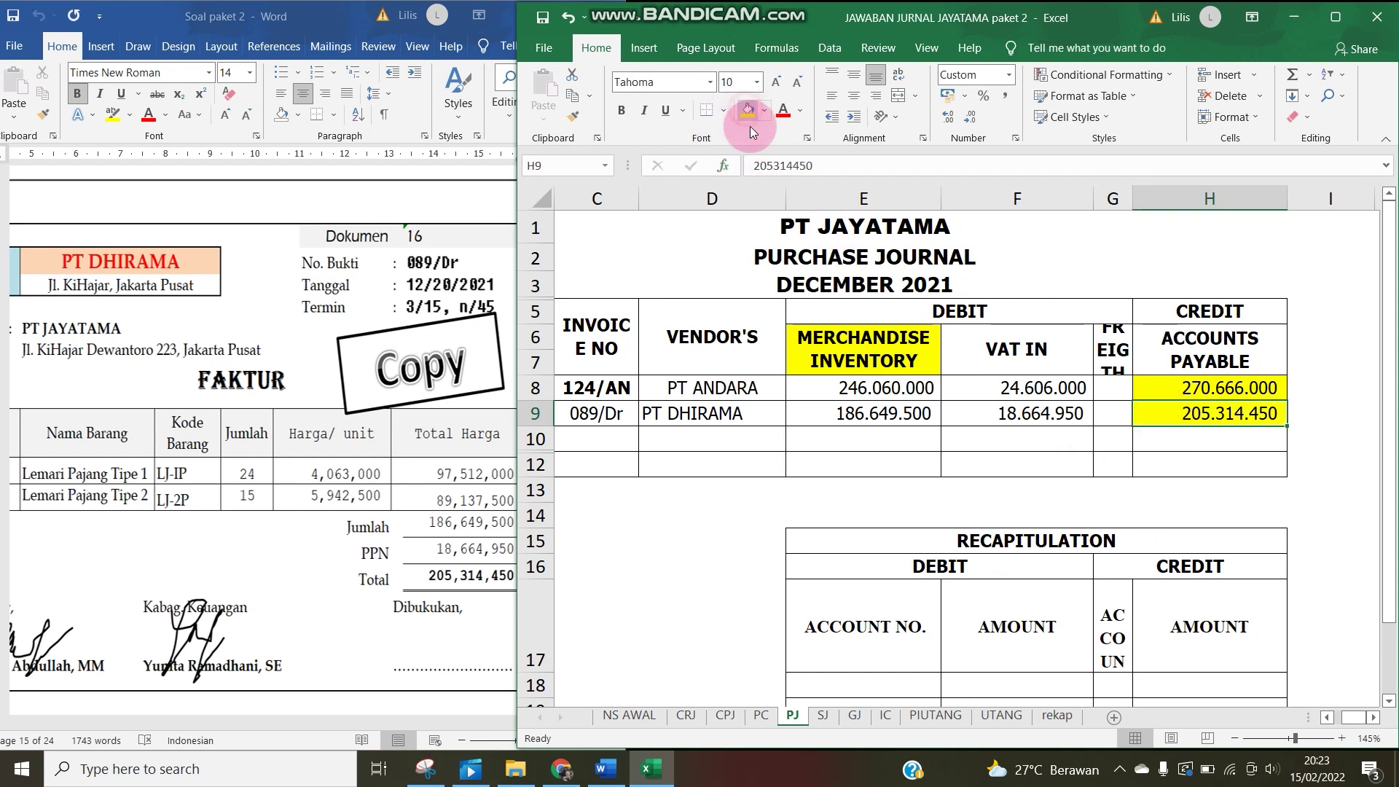
# In row 10 of the PT DHIRAMA ledger on the UTANG sheet, enter day 20, description Pembelian and reference PJ-1.
pyautogui.click(1001, 715)
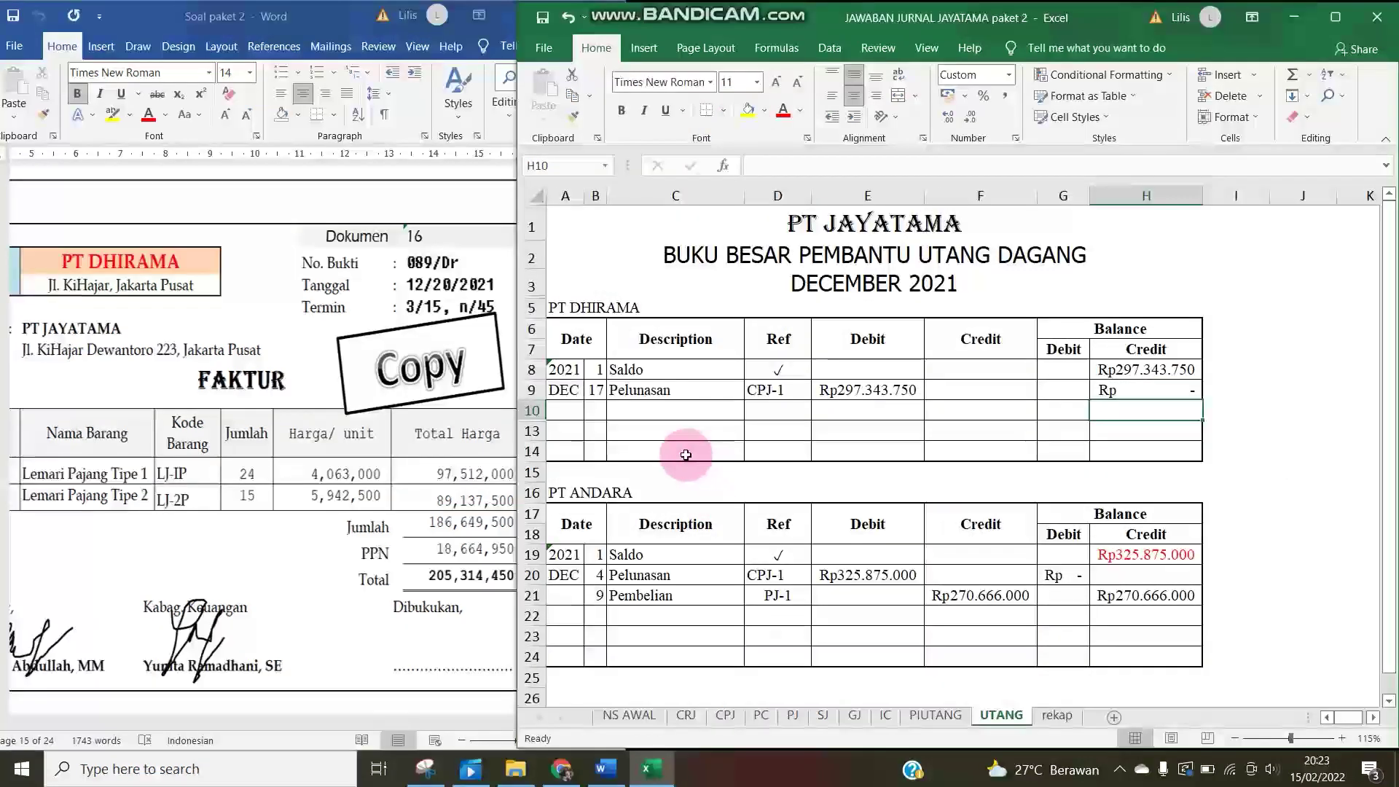
pyautogui.click(1341, 737)
pyautogui.click(1341, 737)
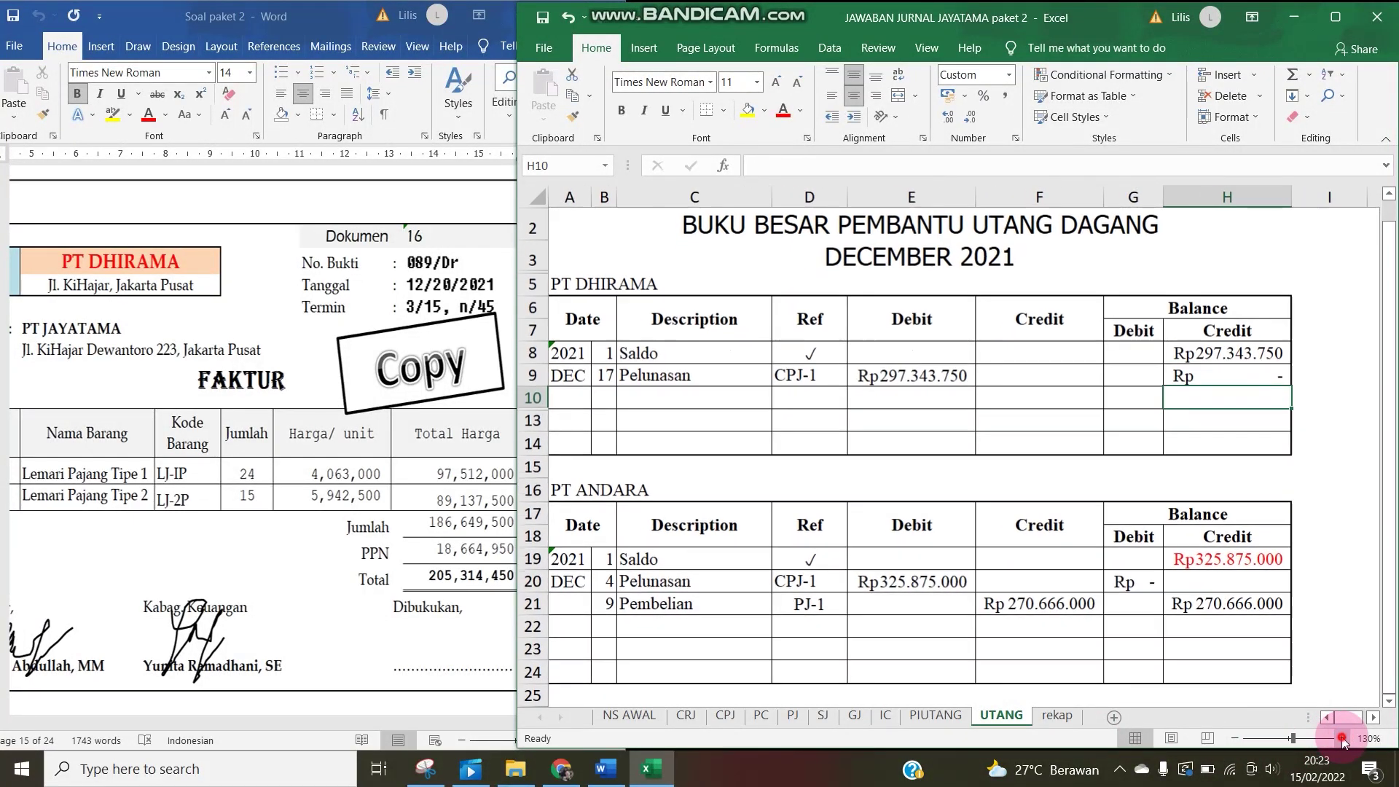
pyautogui.click(1342, 737)
pyautogui.click(1341, 737)
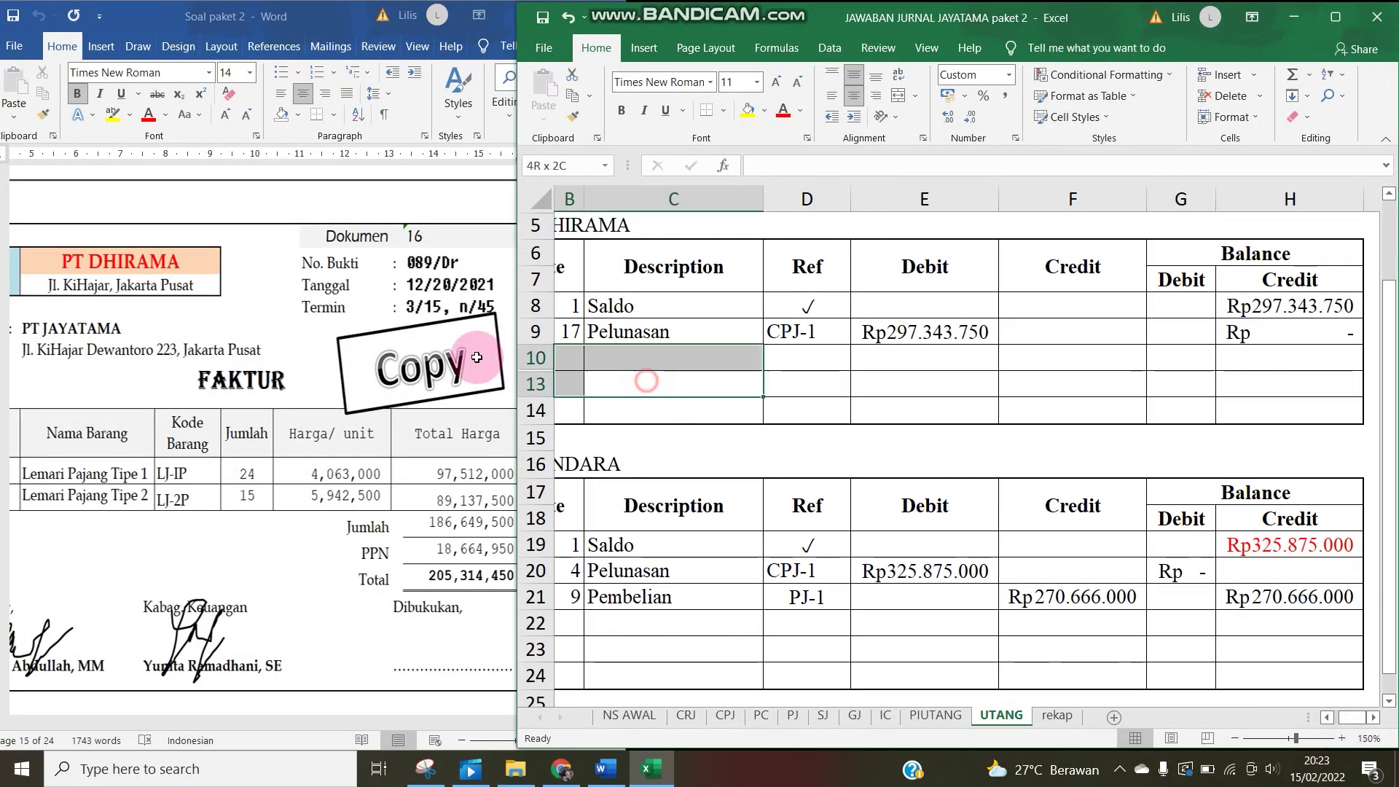
pyautogui.click(606, 359)
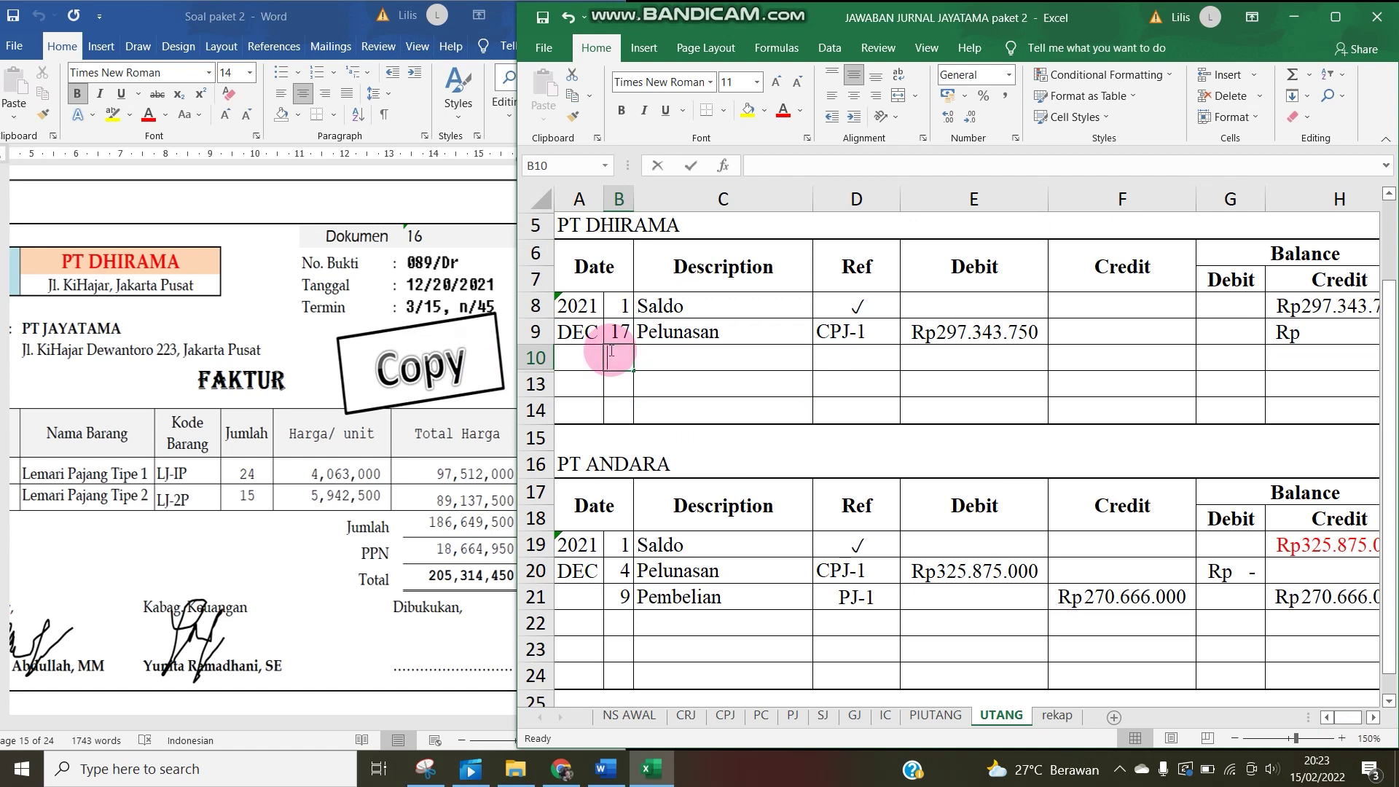
pyautogui.write('20')
pyautogui.press('Tab')
pyautogui.write('p')
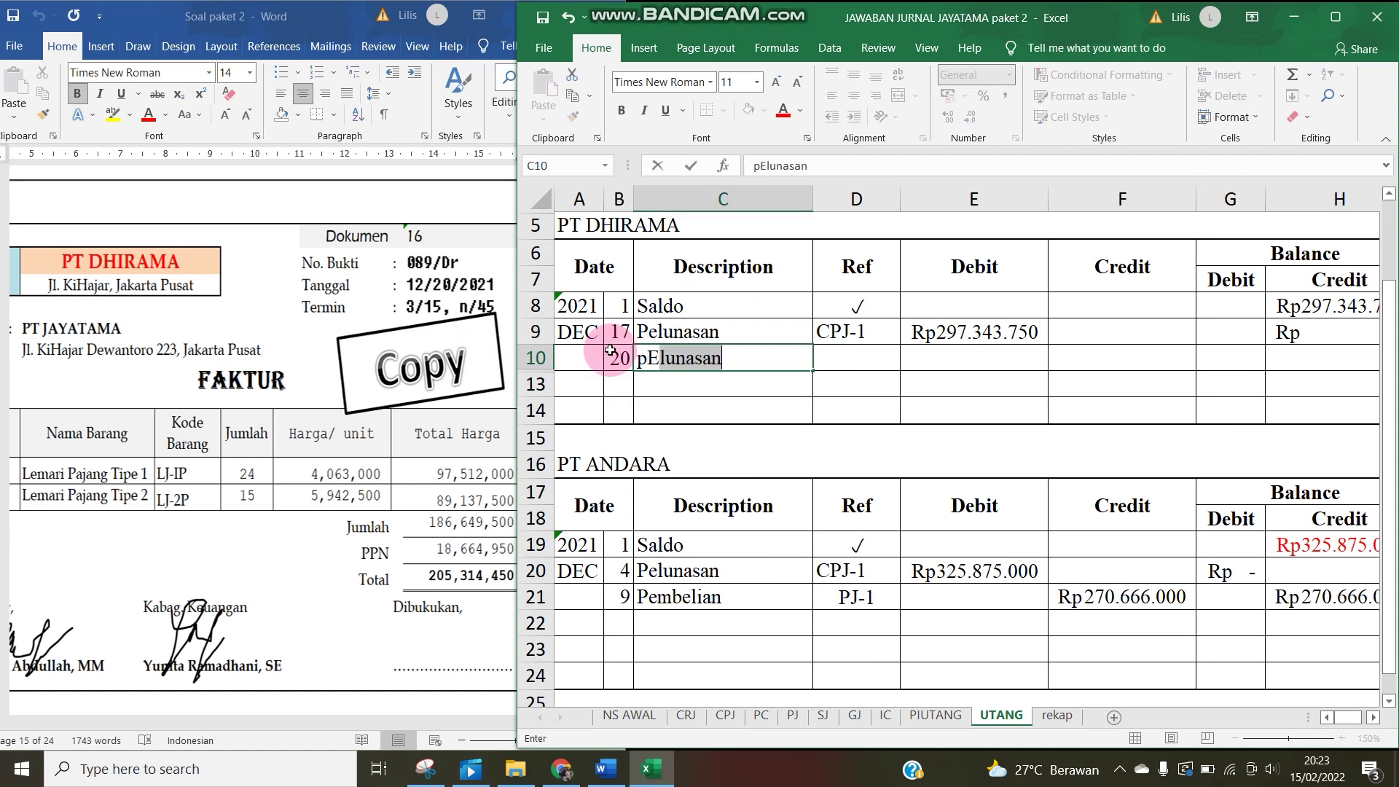
pyautogui.write('EMBELIAN')
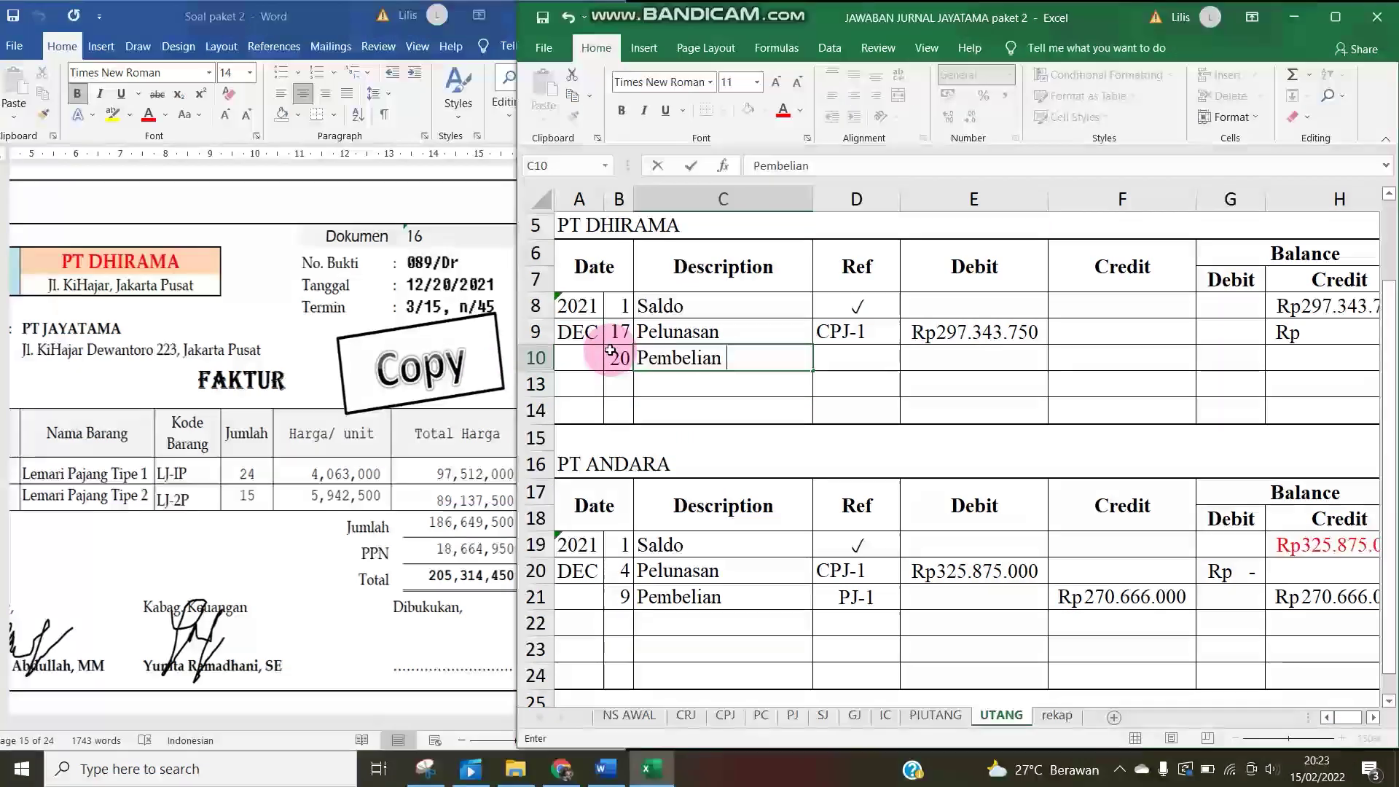
pyautogui.press('Tab')
pyautogui.write('PJ-1')
pyautogui.press('Tab')
pyautogui.press('Tab')
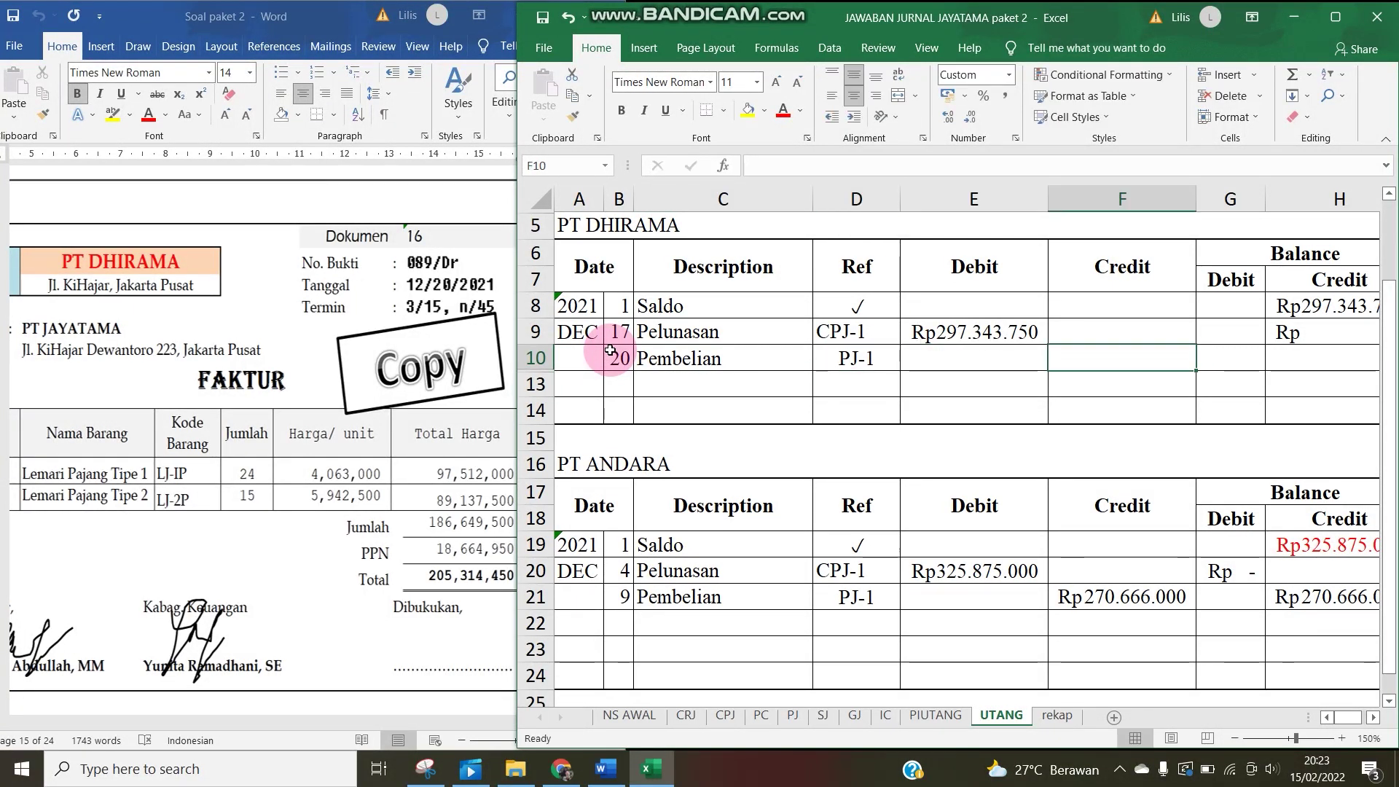
# Link the credit in F10 to PT DHIRAMA's accounts payable amount in H9 of the PJ sheet.
pyautogui.write('=')
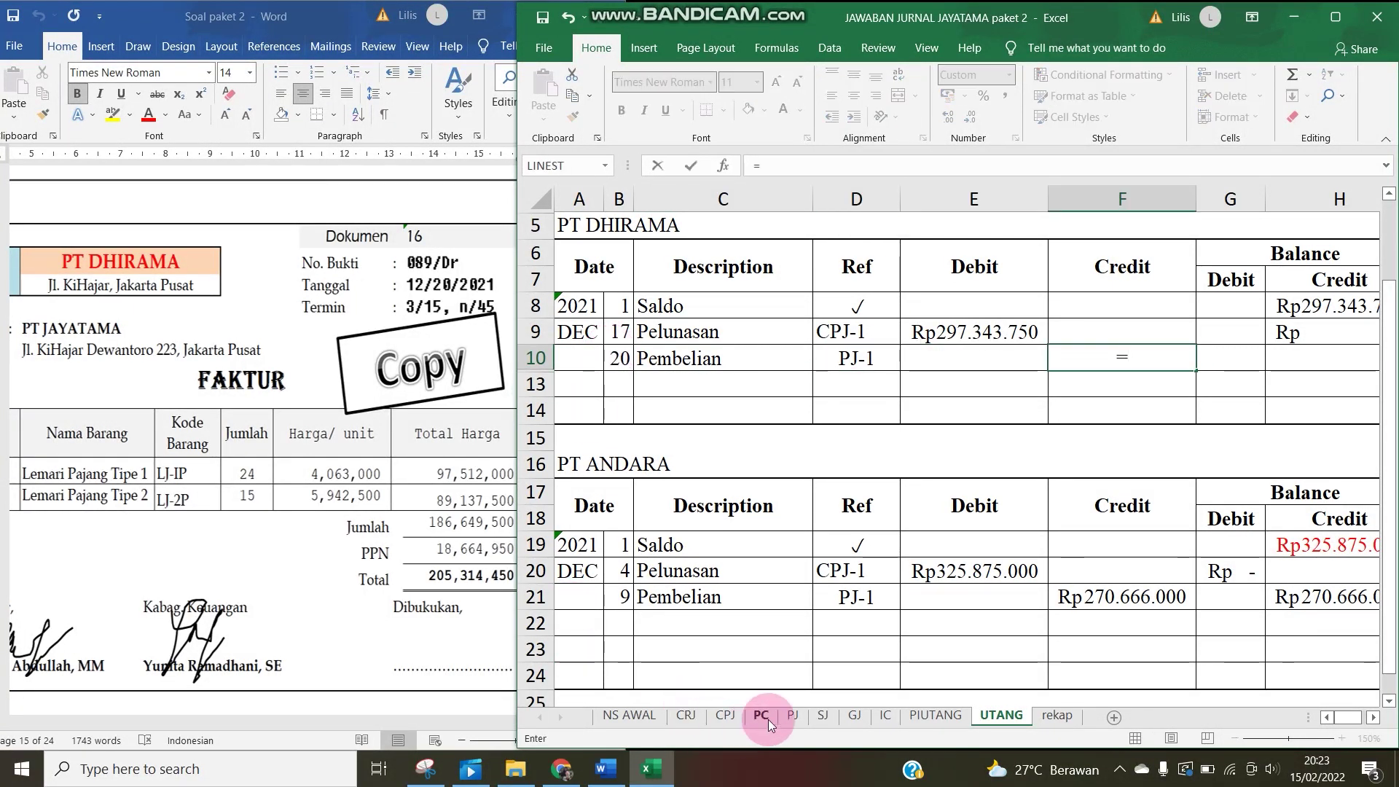
pyautogui.click(792, 716)
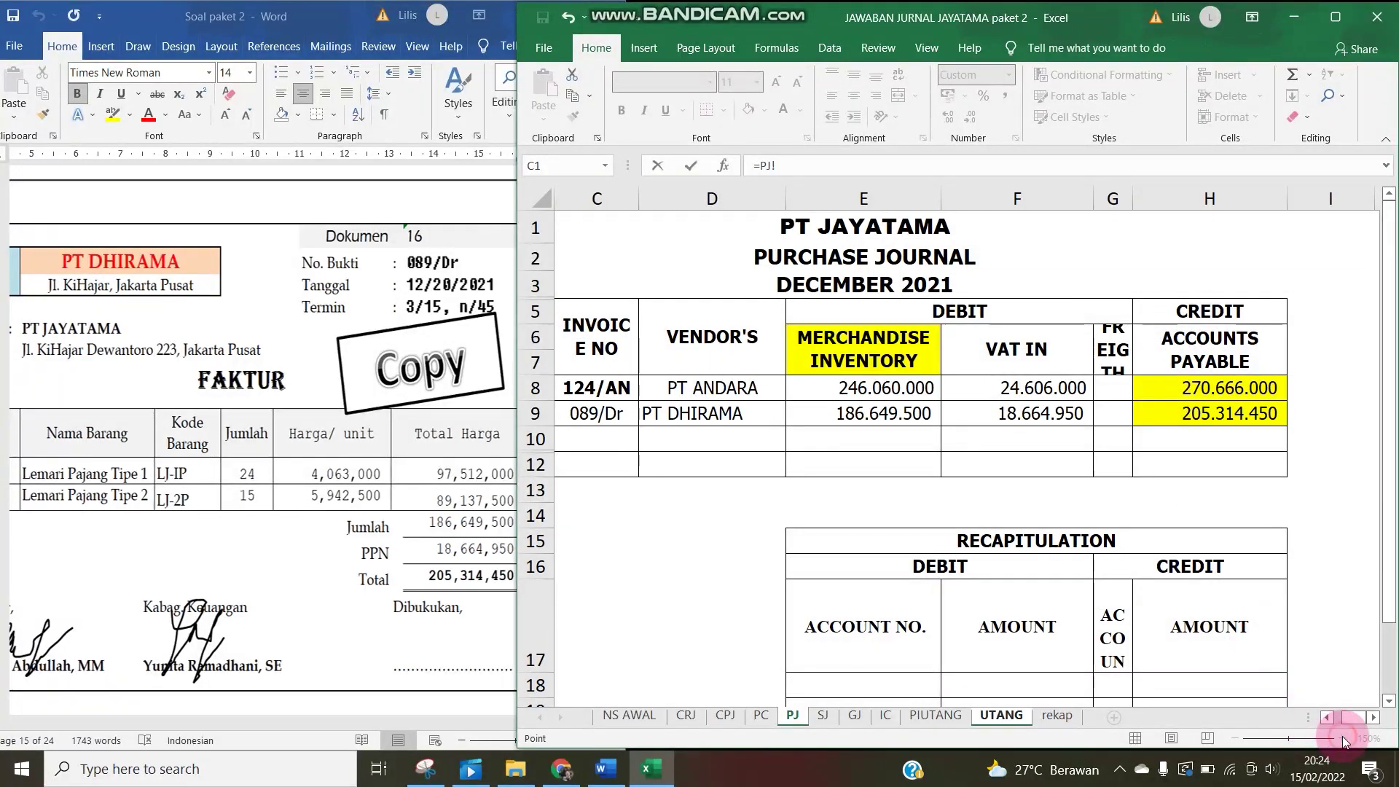
pyautogui.click(1230, 414)
pyautogui.press('Return')
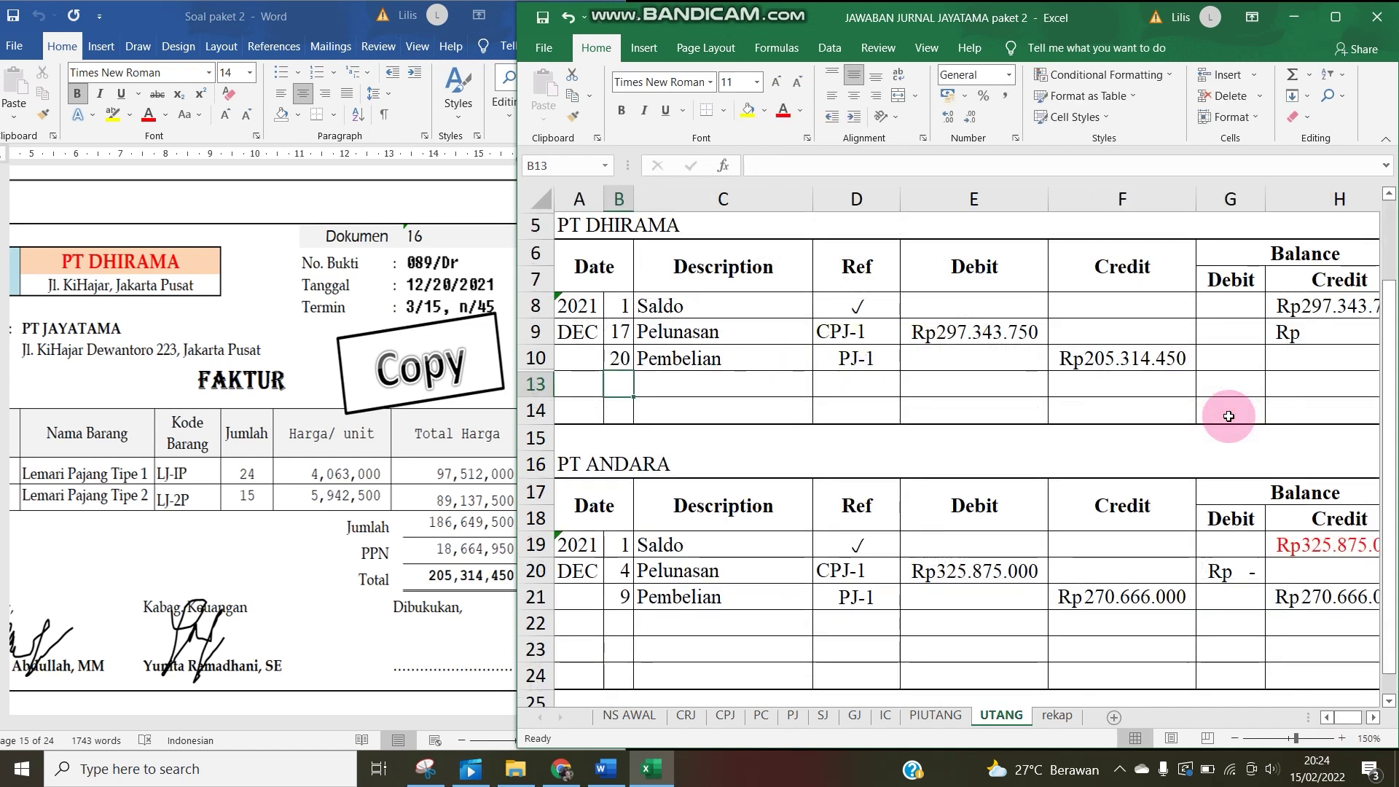
# Set the credit balance in H10 with a formula equal to the purchase credit in F10.
pyautogui.click(1324, 365)
pyautogui.write('=')
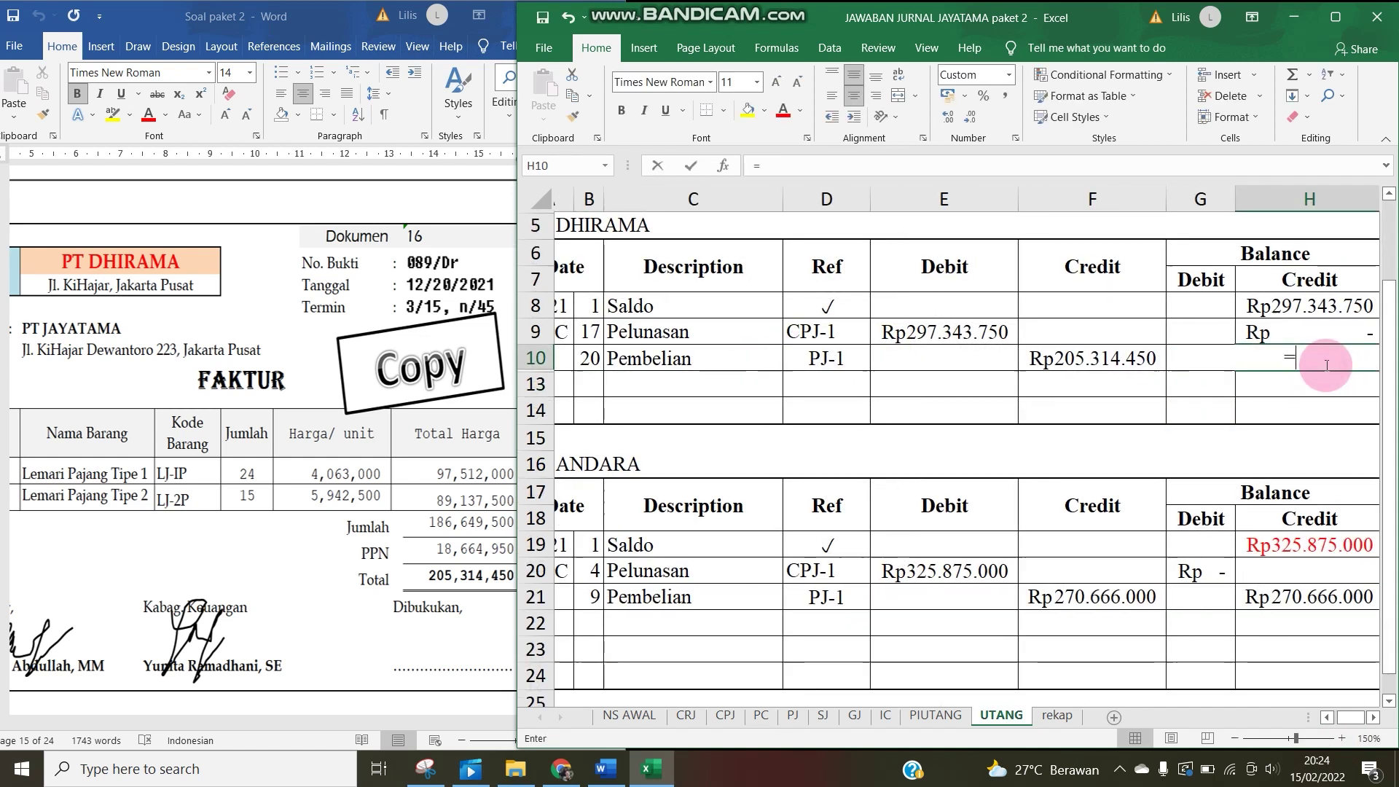
pyautogui.press('Left')
pyautogui.press('Left')
pyautogui.press('Return')
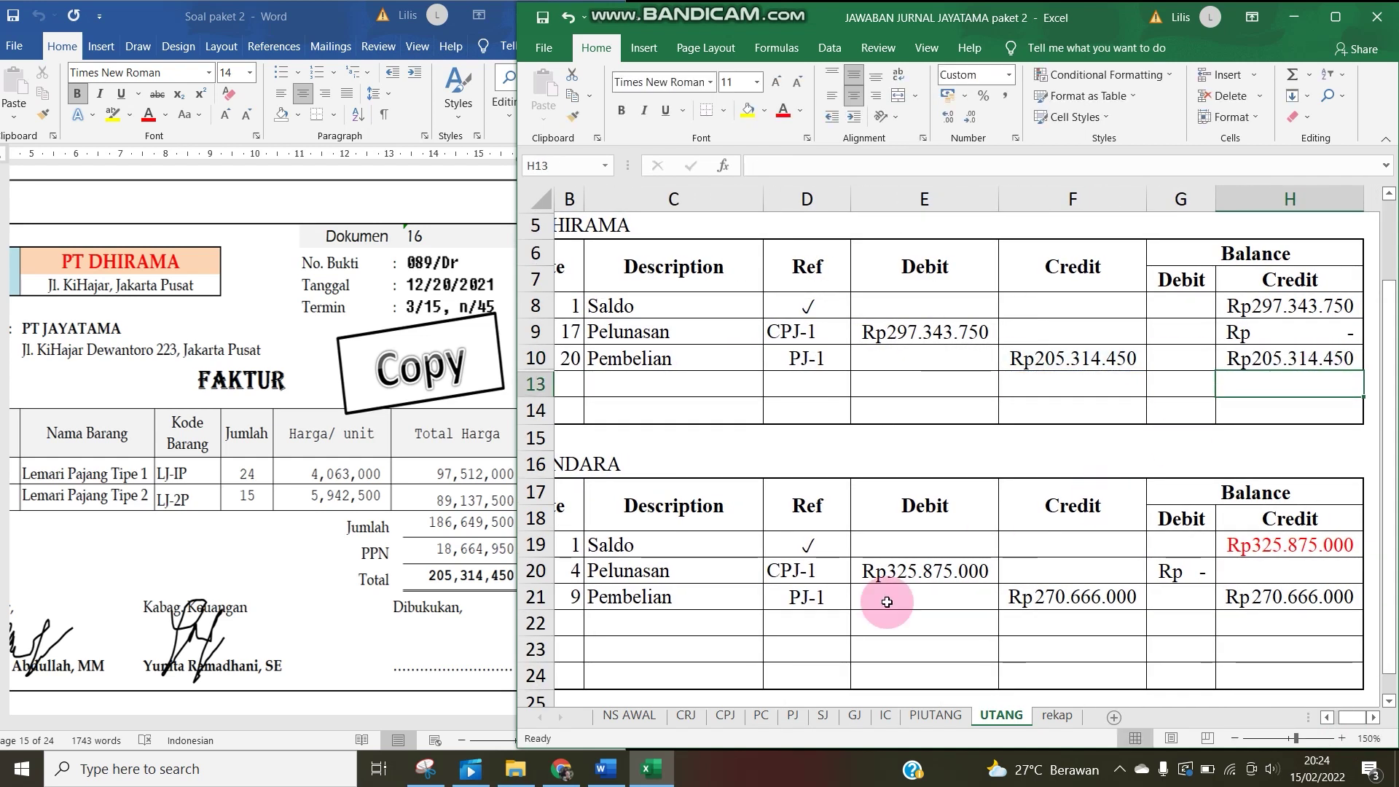
# On the PJ sheet, make PT DHIRAMA's merchandise inventory amount in E9 and the MERCHANDISE INVENTORY heading red.
pyautogui.click(794, 717)
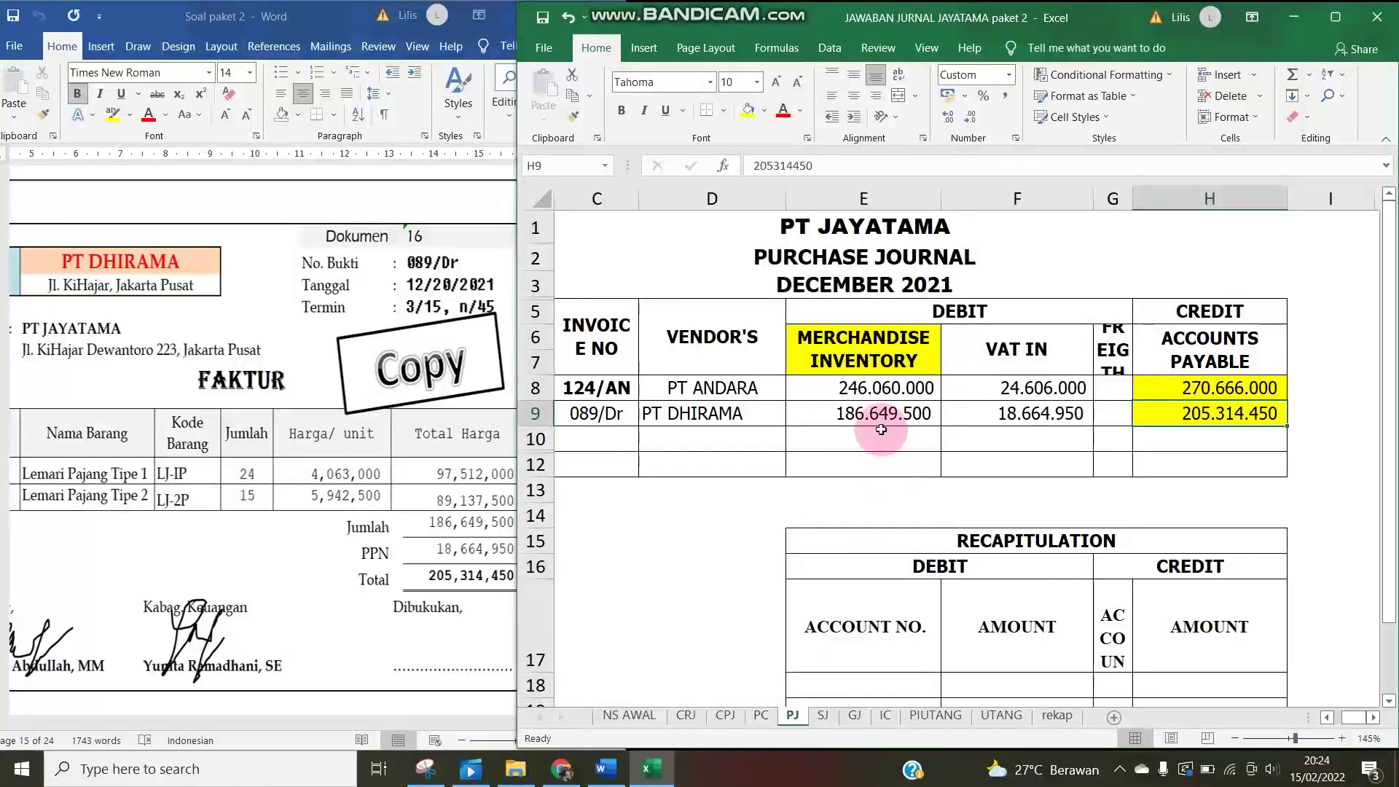
pyautogui.click(861, 415)
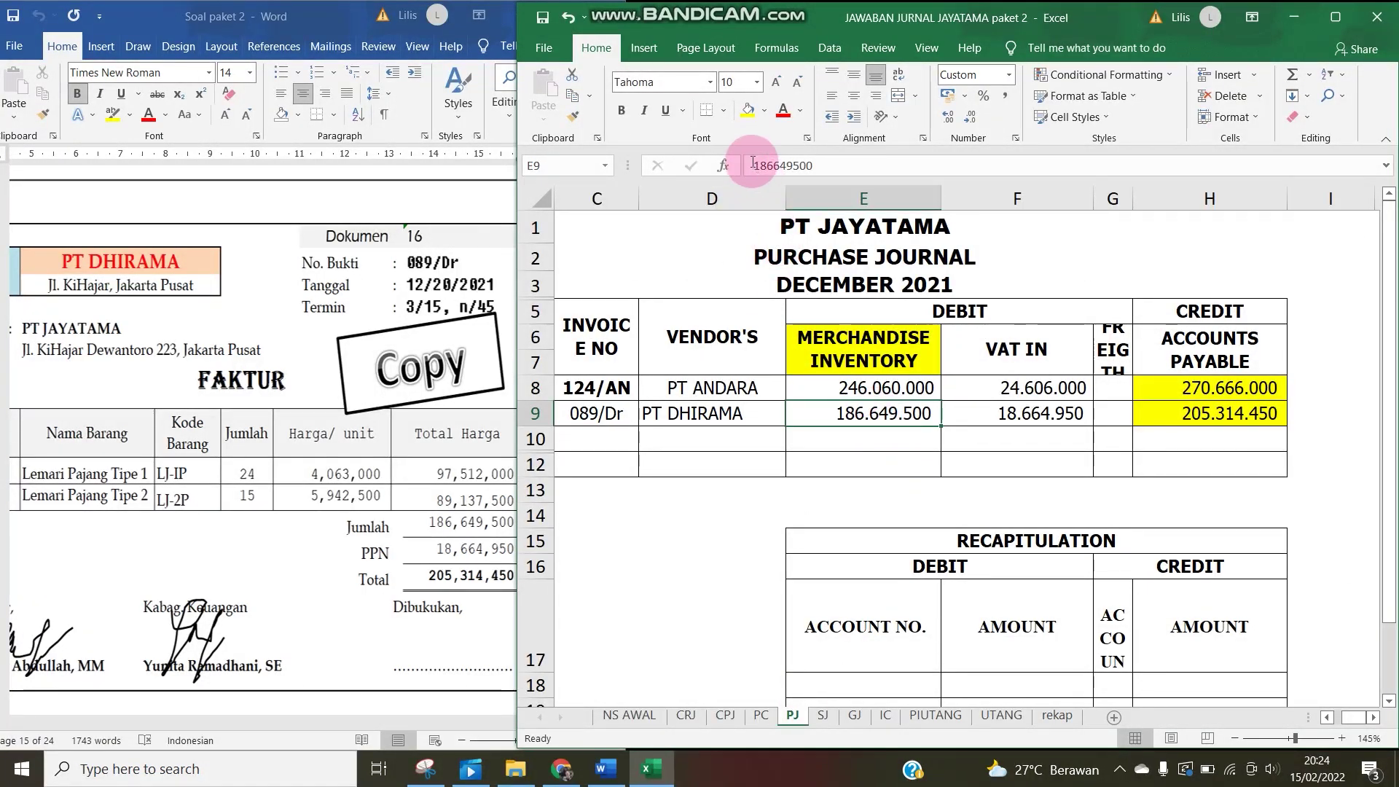
pyautogui.click(782, 109)
pyautogui.click(821, 341)
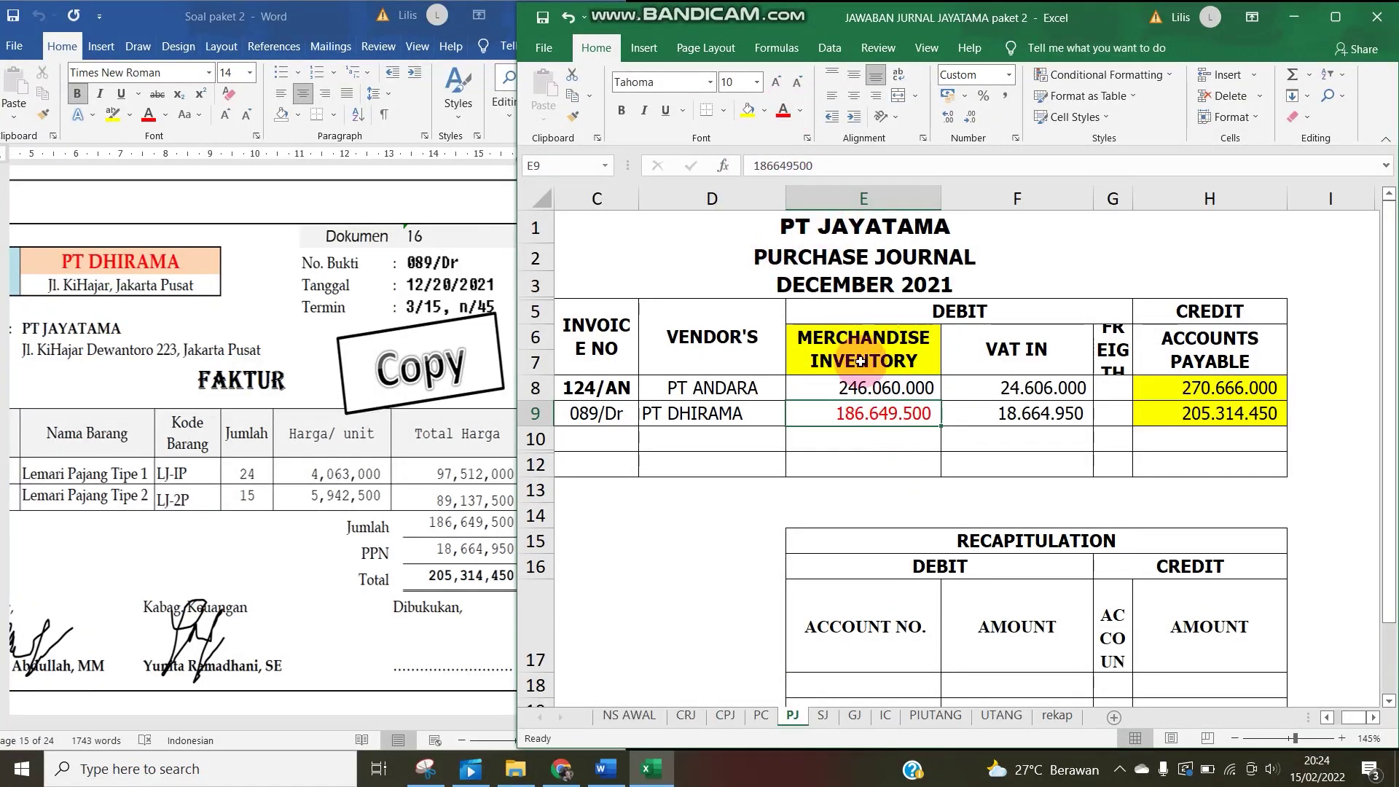
pyautogui.click(782, 110)
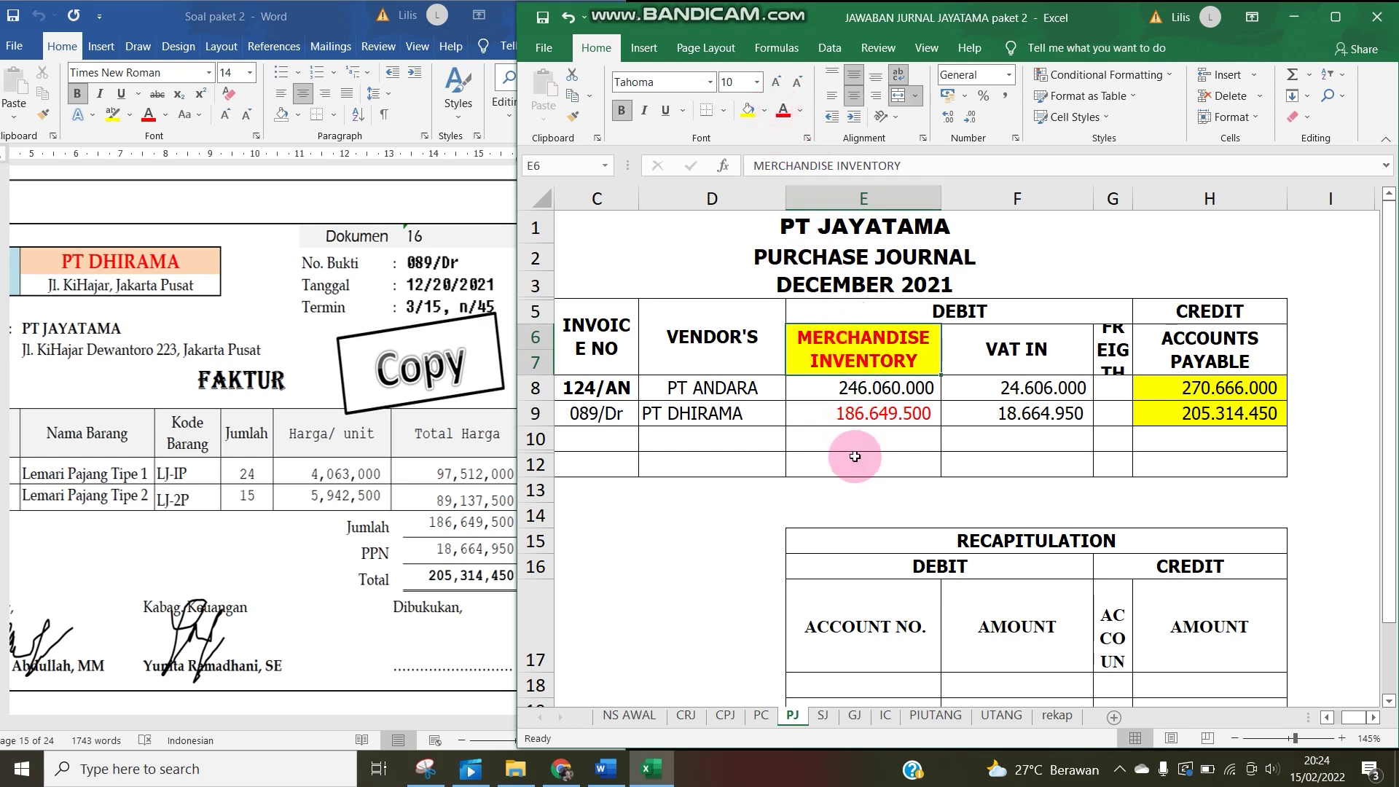
# On the IC sheet, fill rows 14 and 15 of the LJ-1P inventory card yellow.
pyautogui.click(883, 716)
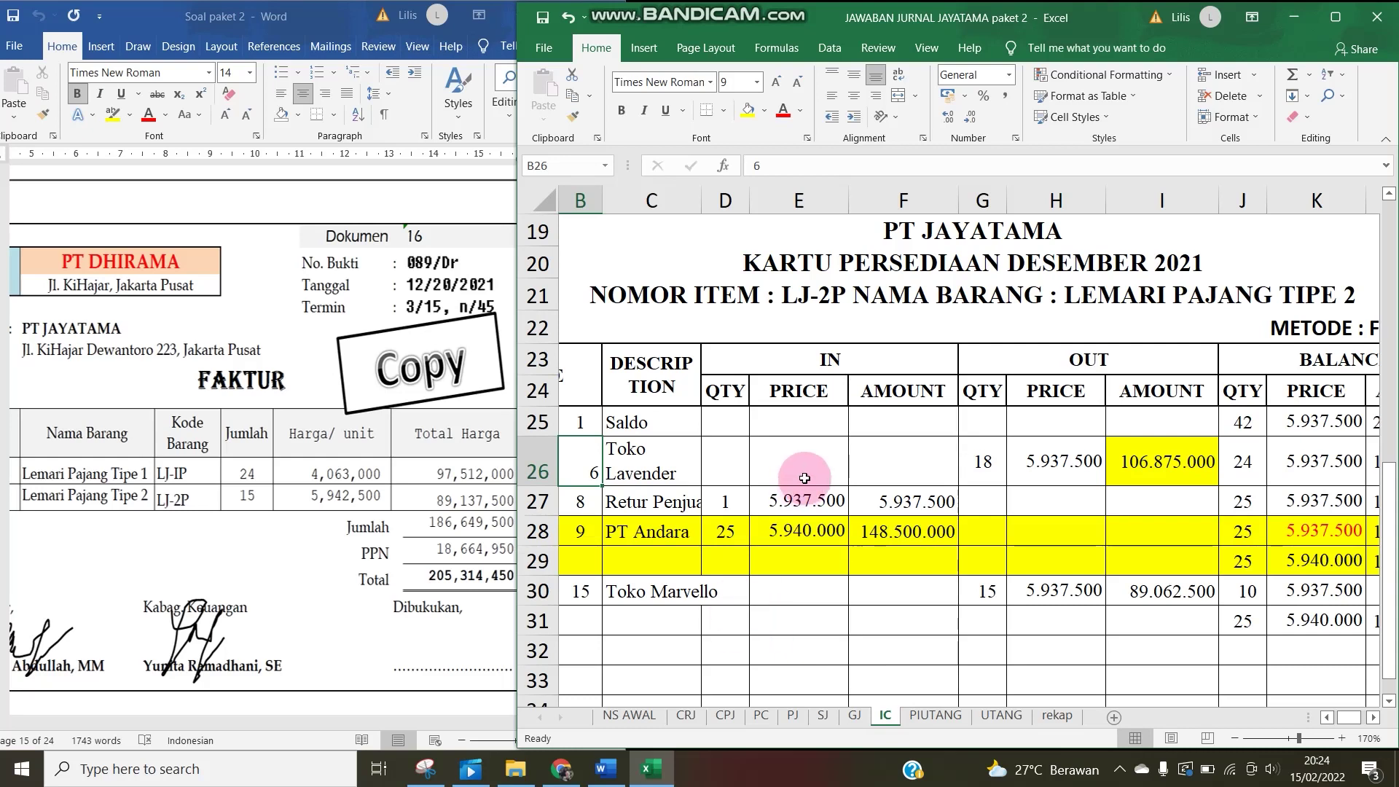
pyautogui.scroll(6, 729, 477)
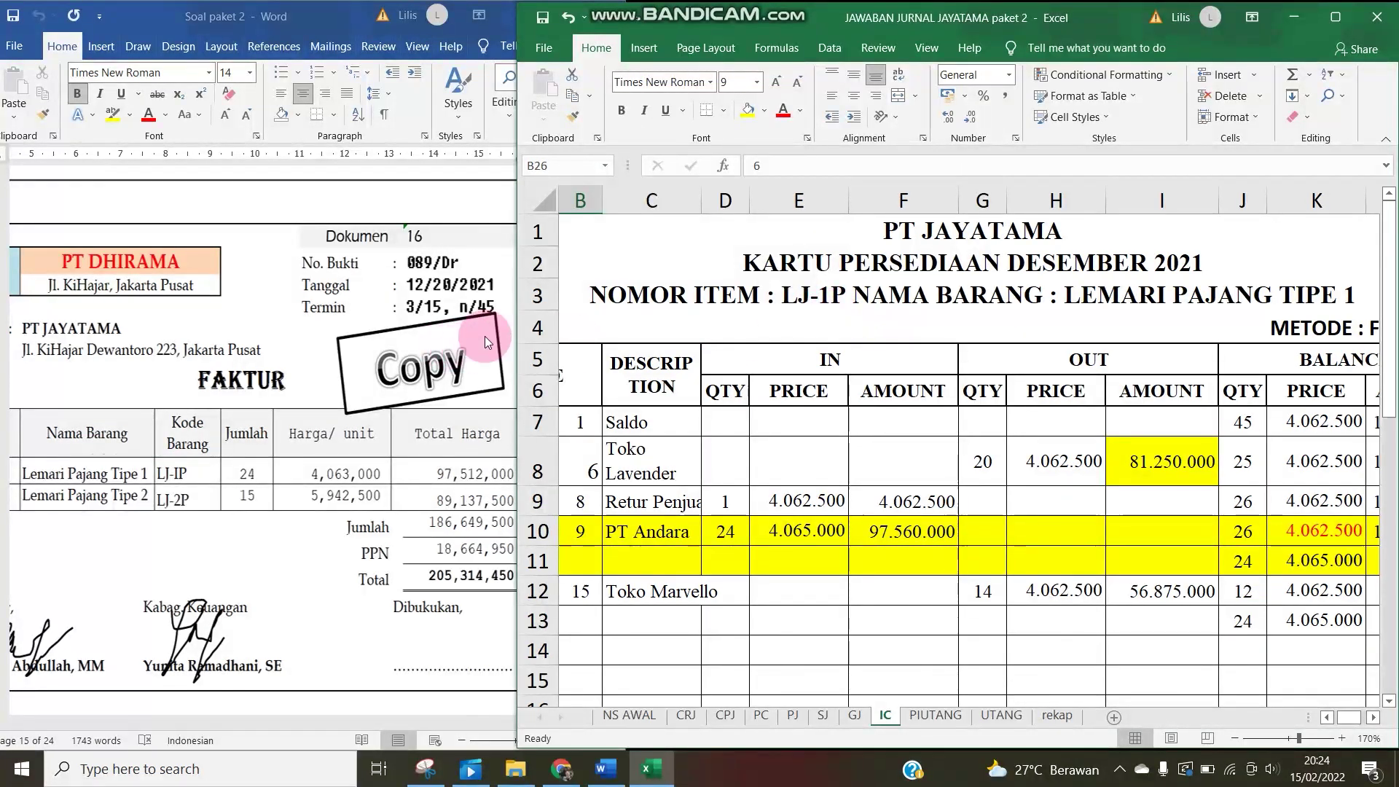
pyautogui.moveTo(515, 322); pyautogui.dragTo(522, 292)
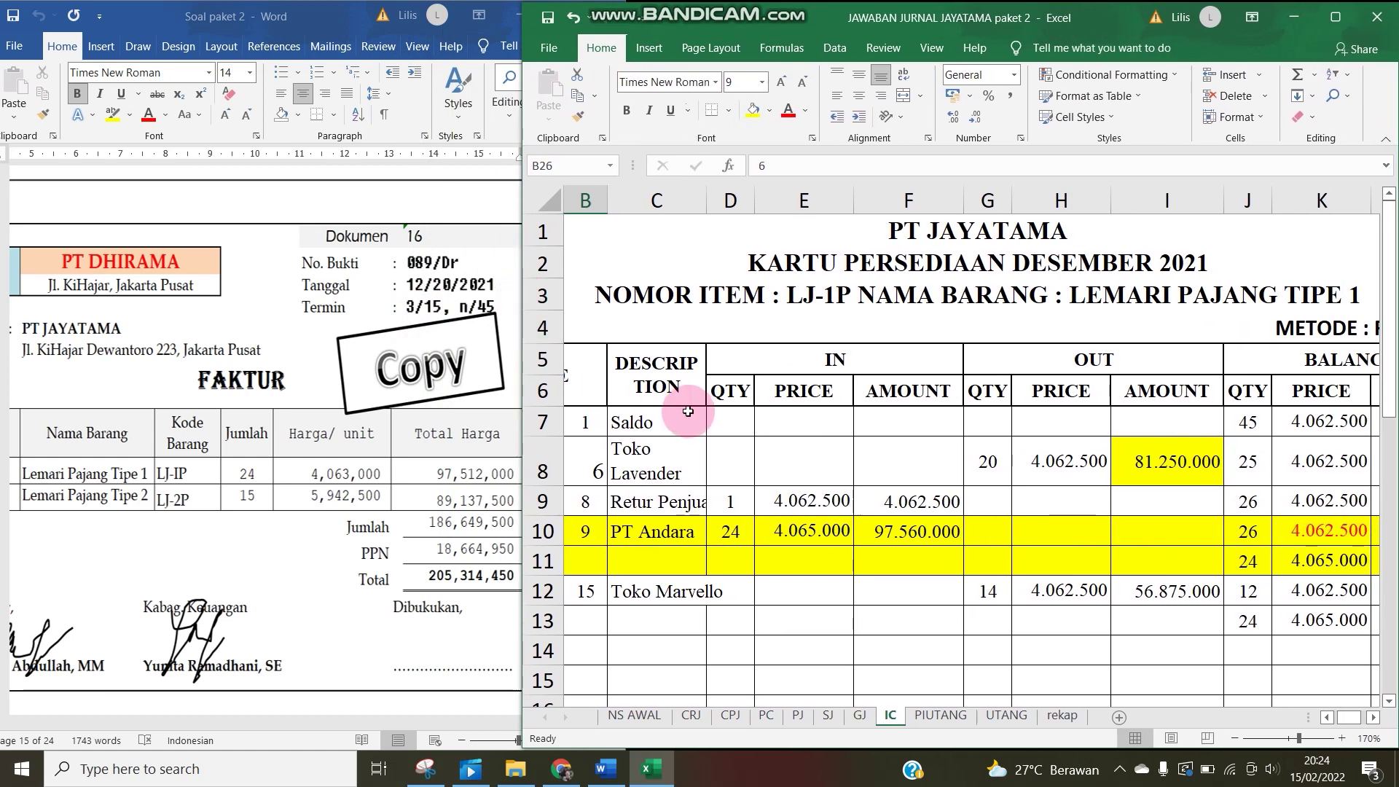
pyautogui.click(650, 622)
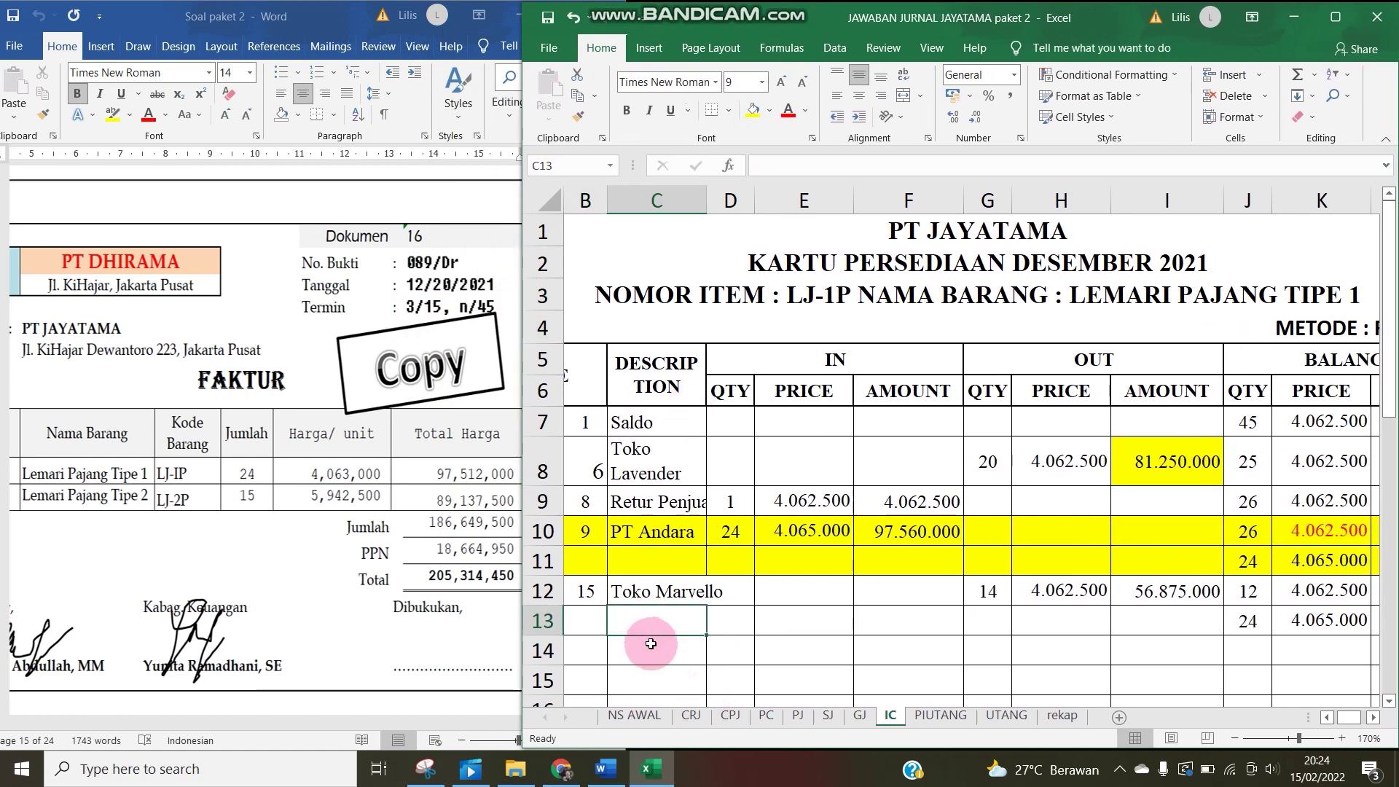
pyautogui.click(549, 663)
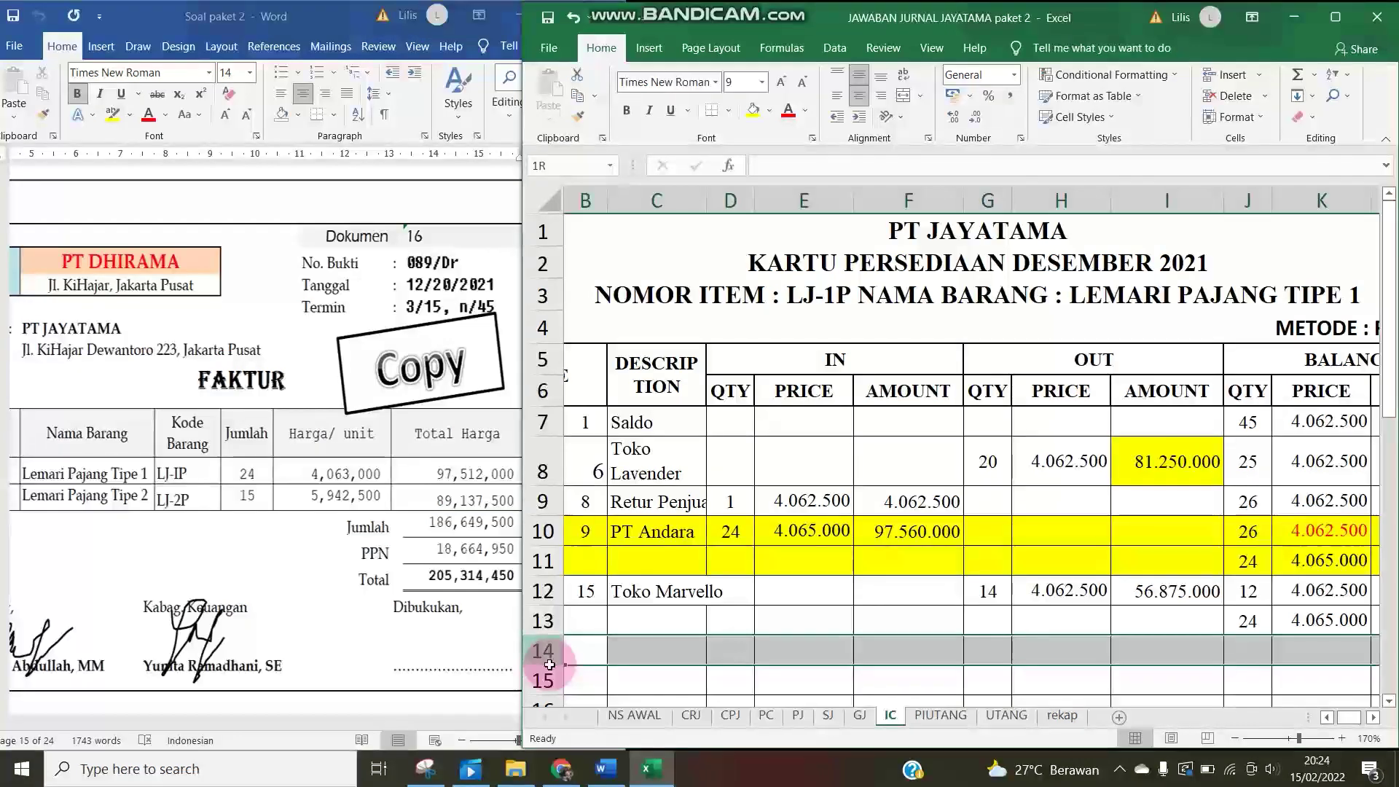
pyautogui.moveTo(550, 663); pyautogui.dragTo(550, 681)
pyautogui.click(752, 113)
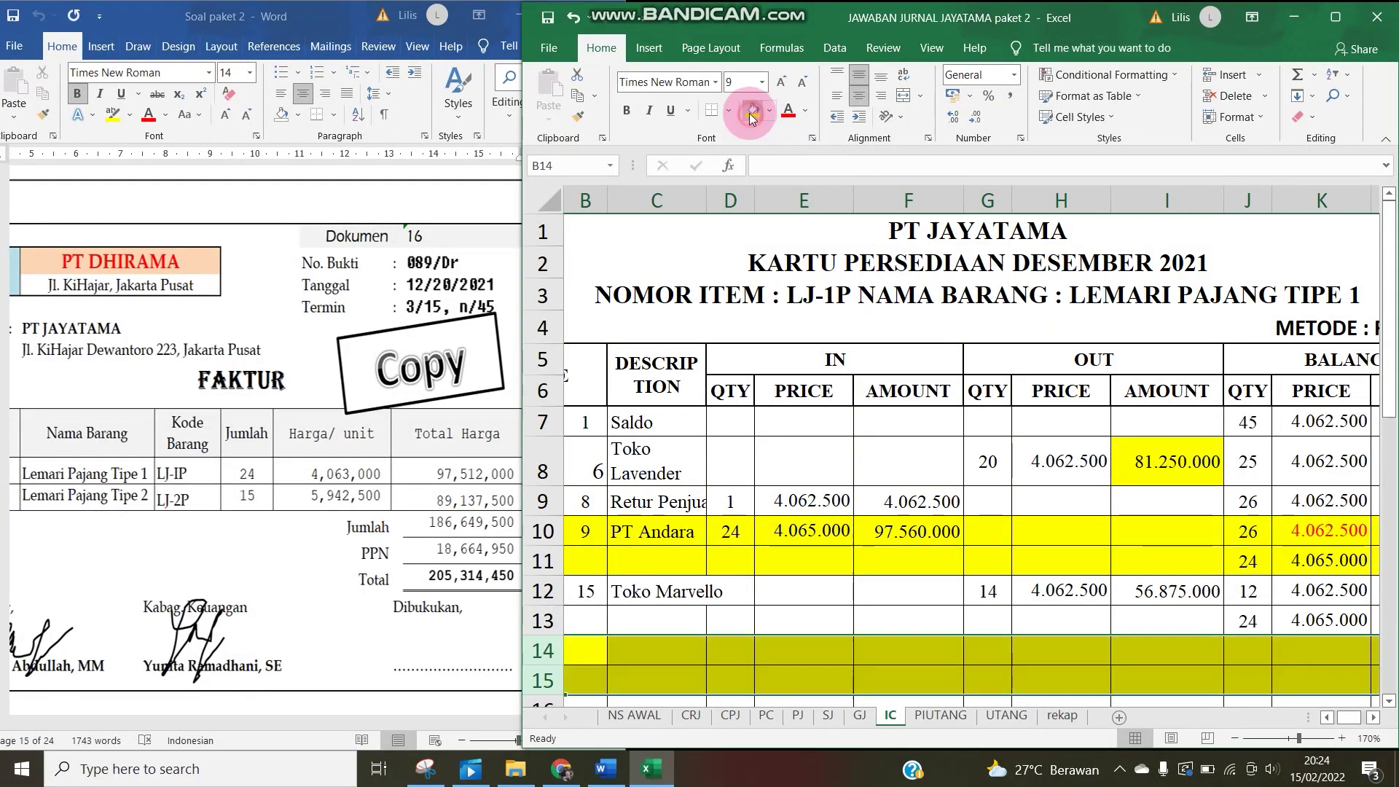
# In row 14 of the LJ-1P card, enter day 20, description PT Dhirama, incoming quantity 24 and price 4063000.
pyautogui.click(593, 652)
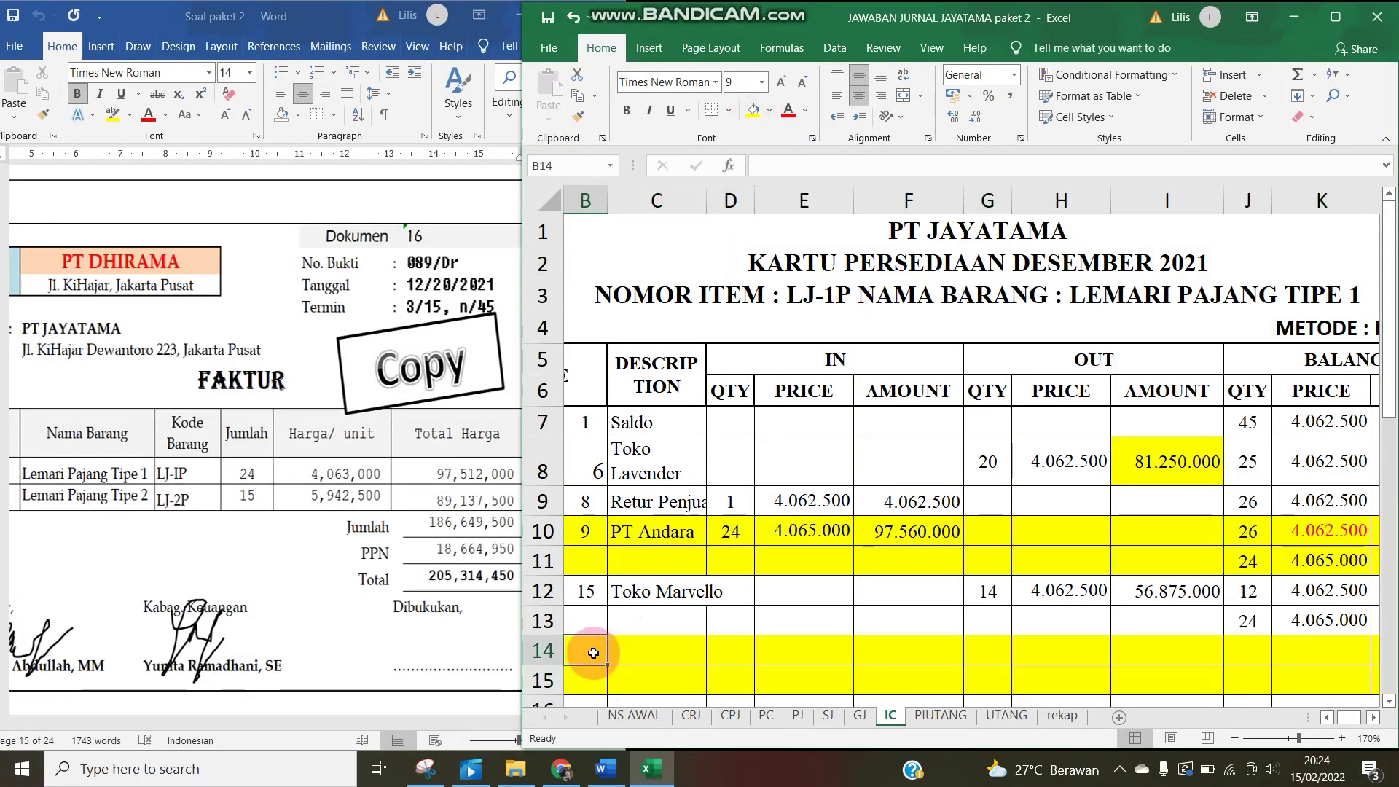
pyautogui.write('20')
pyautogui.press('Tab')
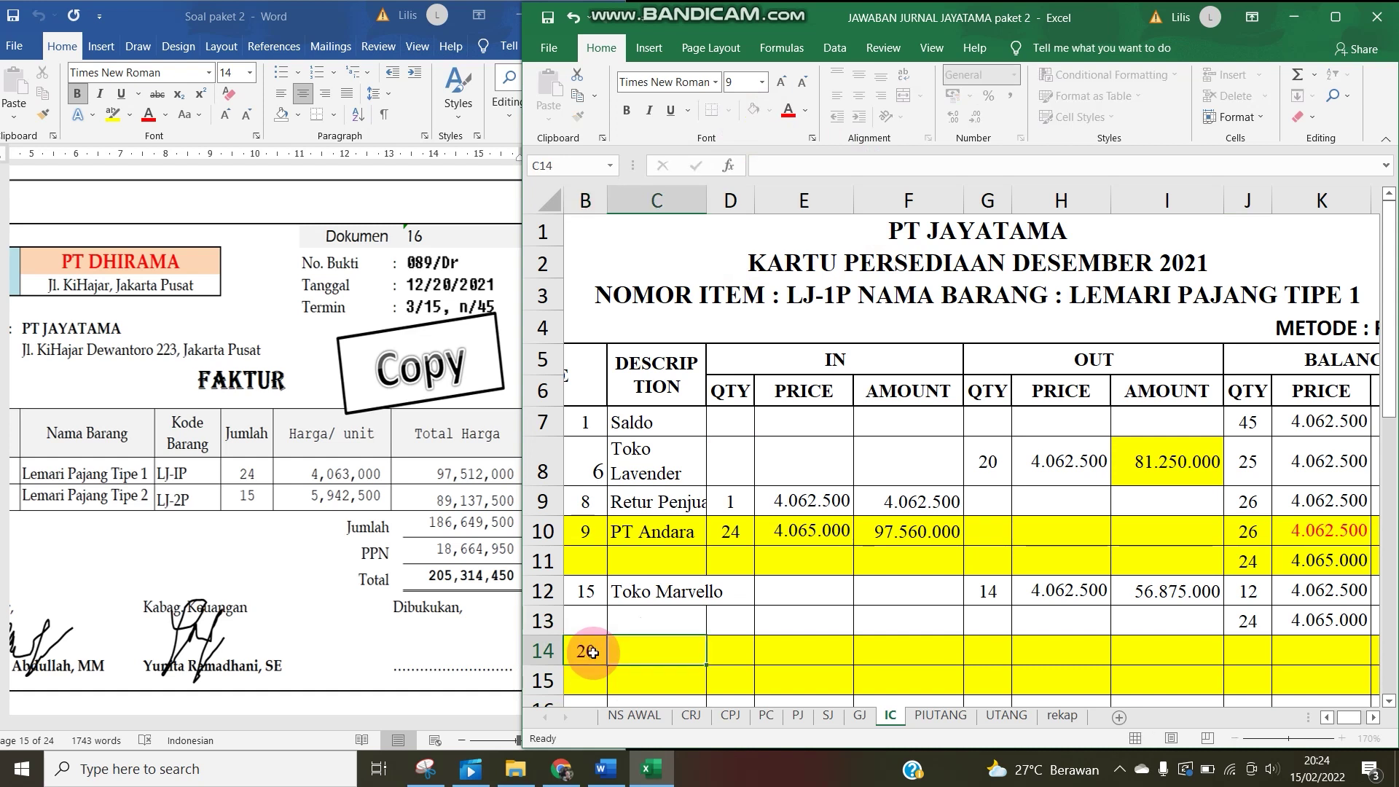
pyautogui.write('PT Dhirama')
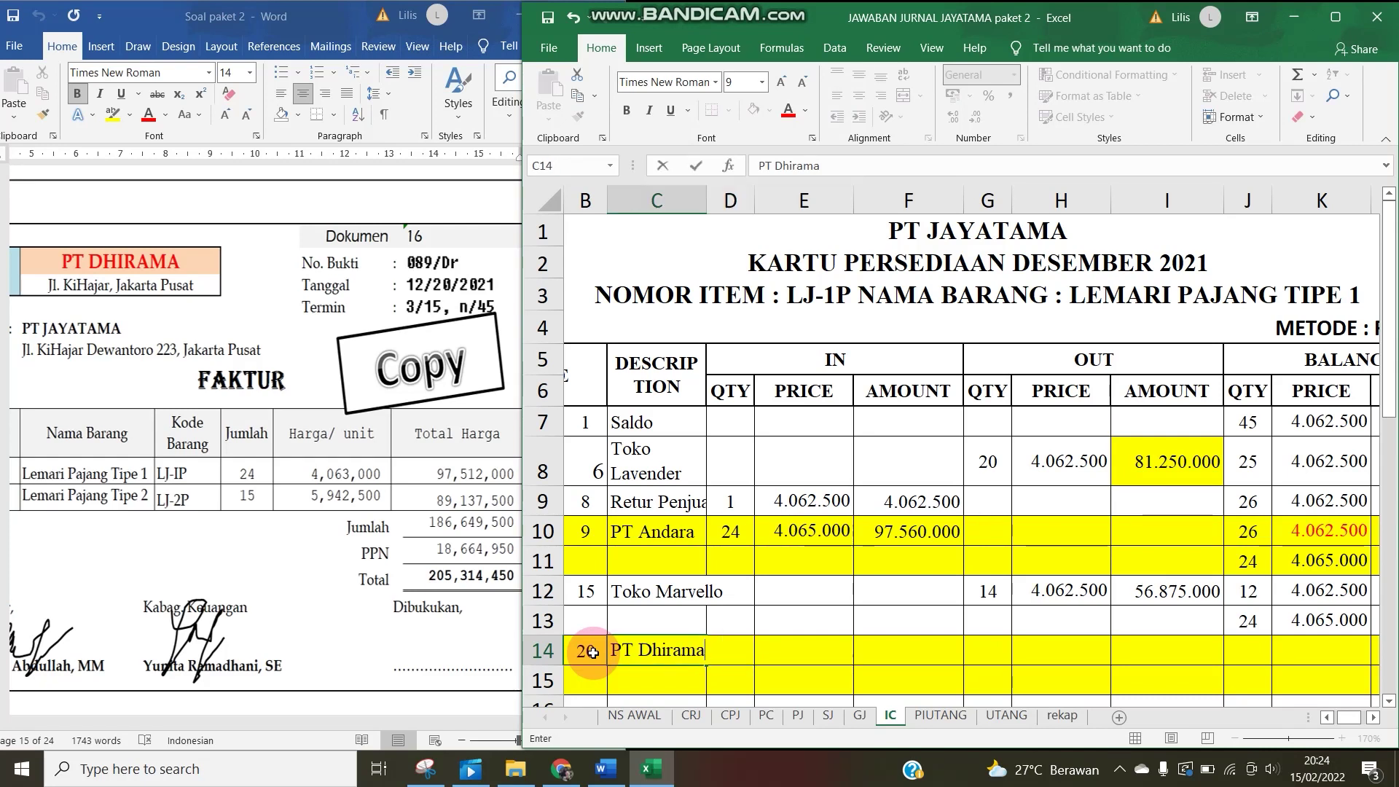
pyautogui.press('Tab')
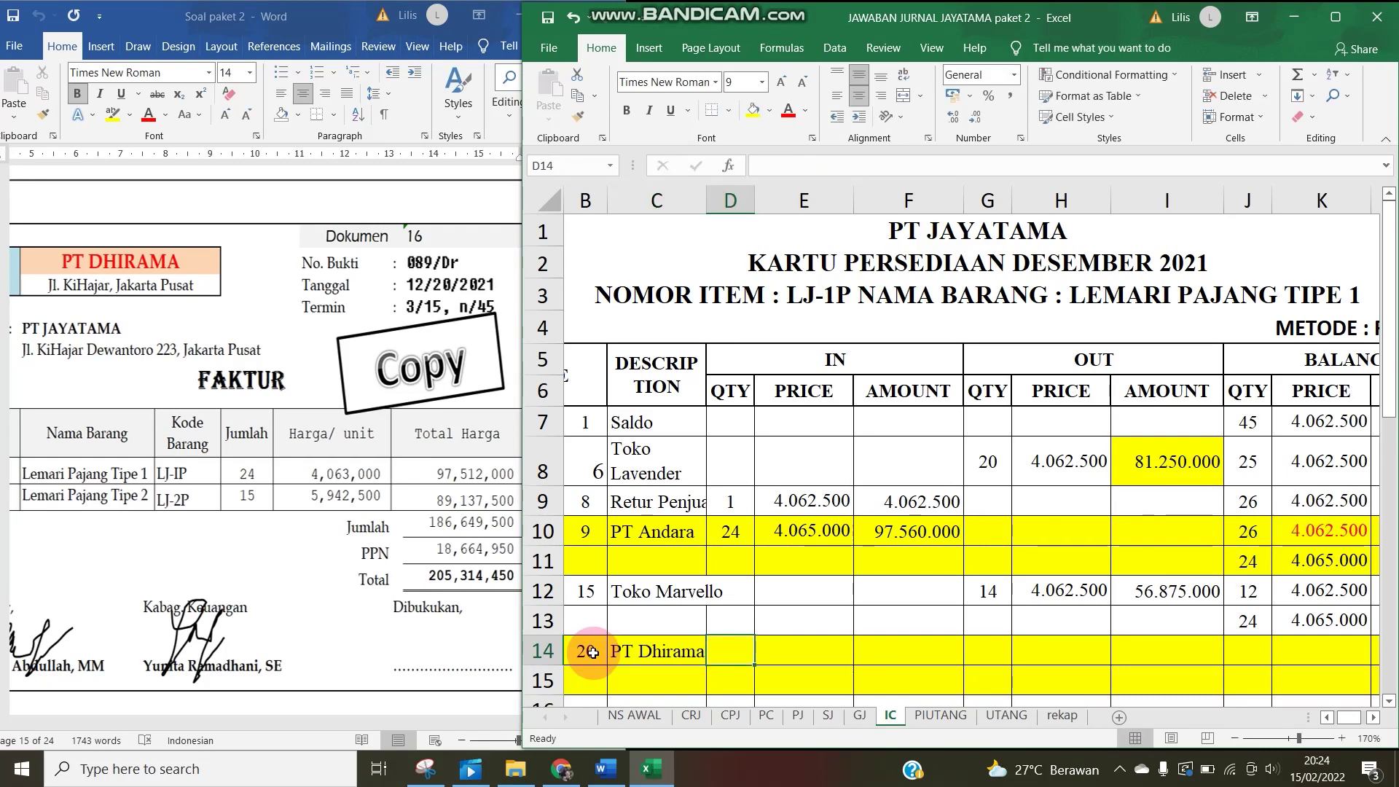
pyautogui.write('2')
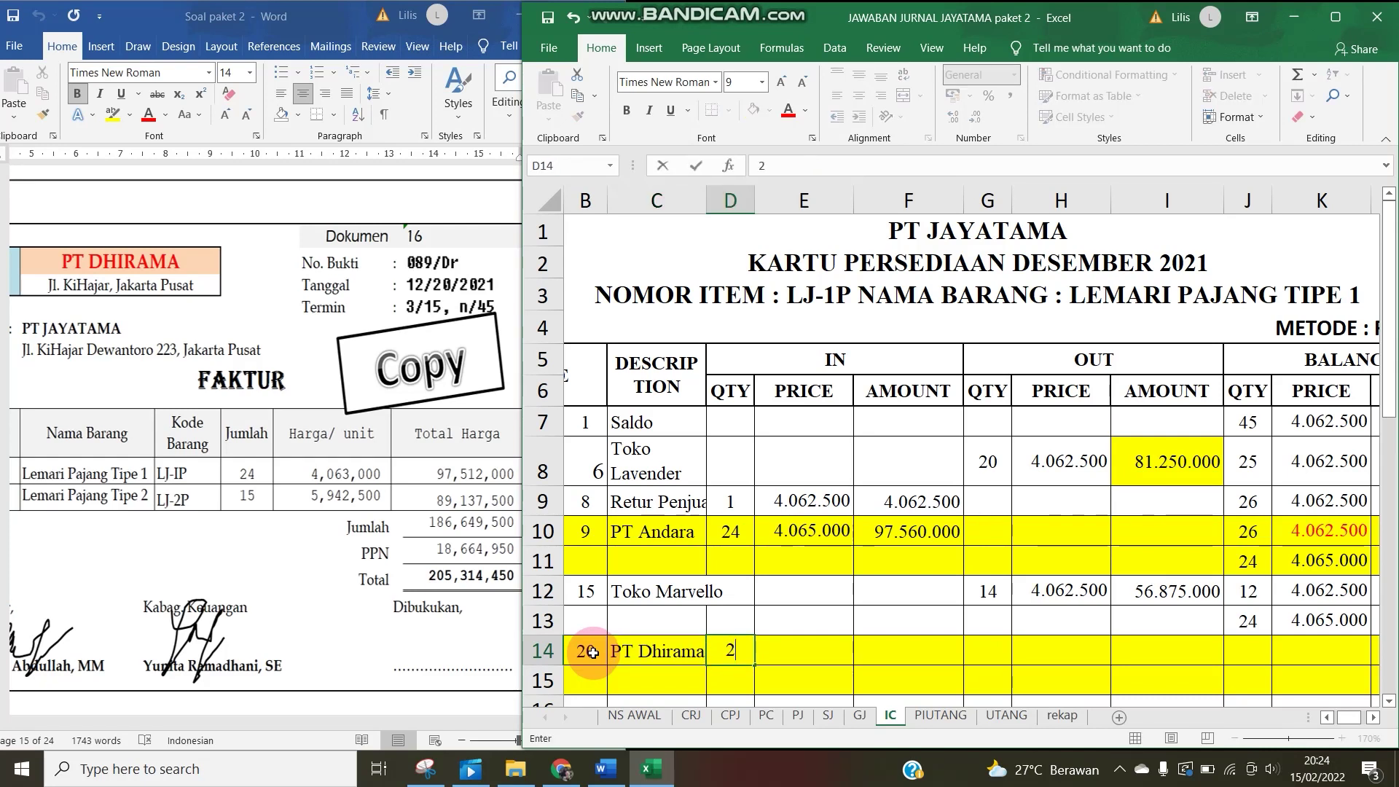
pyautogui.write('4')
pyautogui.press('Tab')
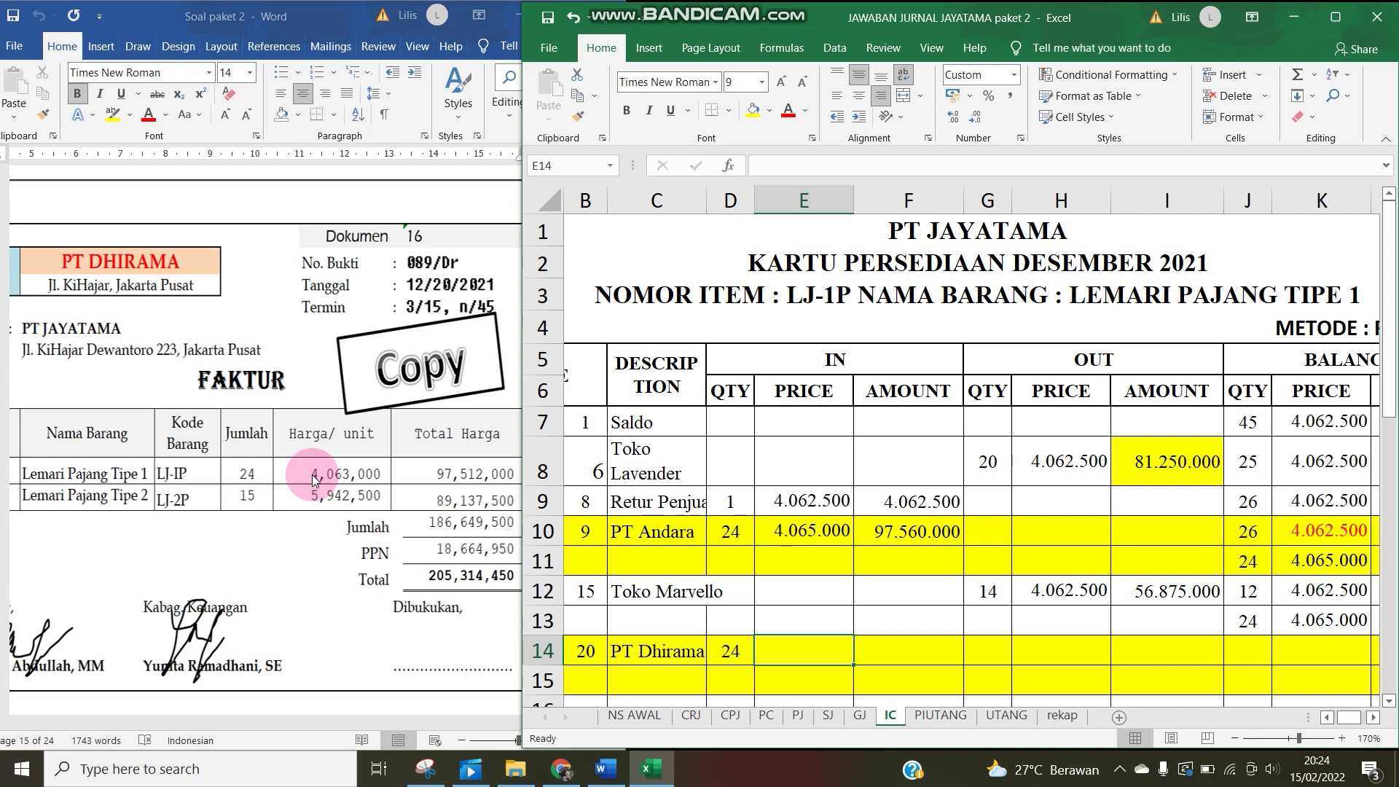
pyautogui.write('4.')
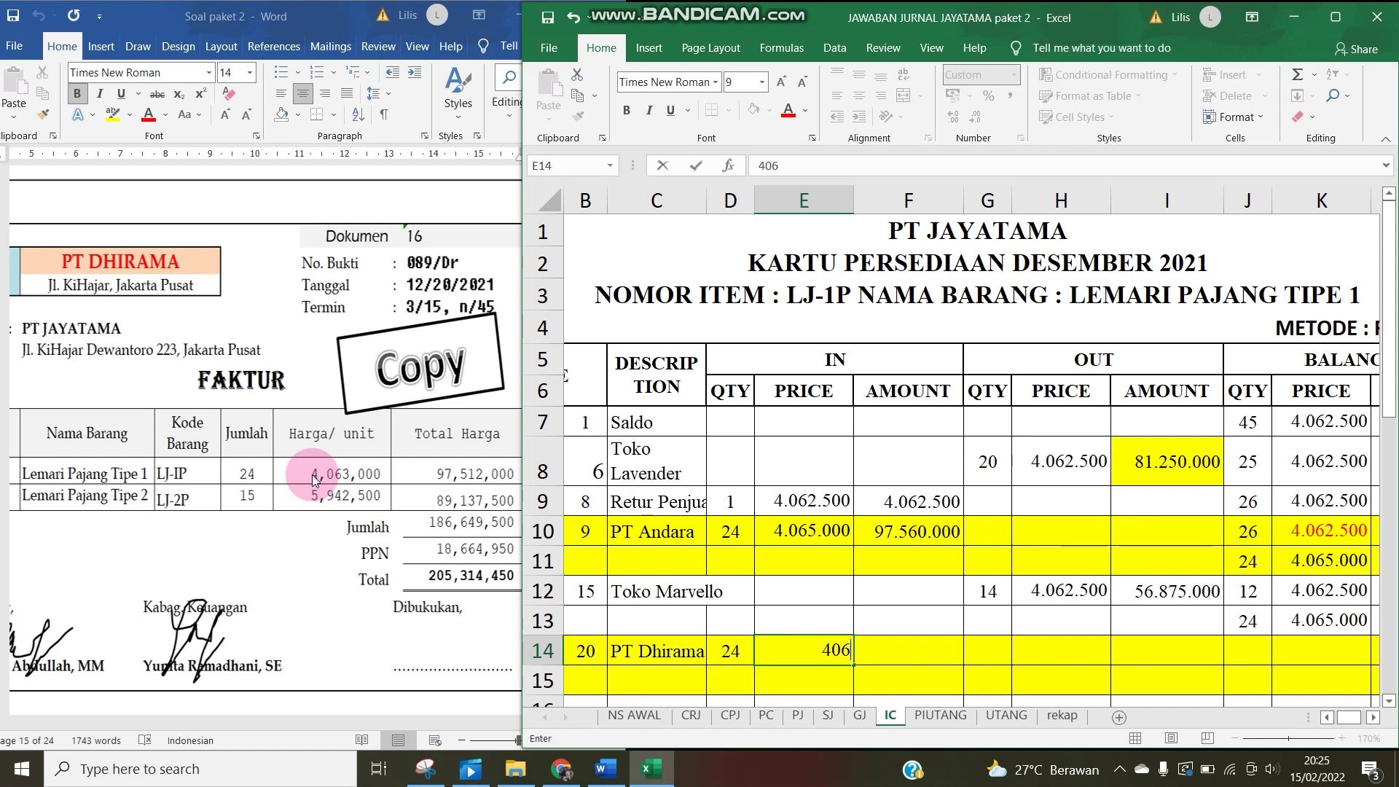
pyautogui.write('063.000')
pyautogui.press('Tab')
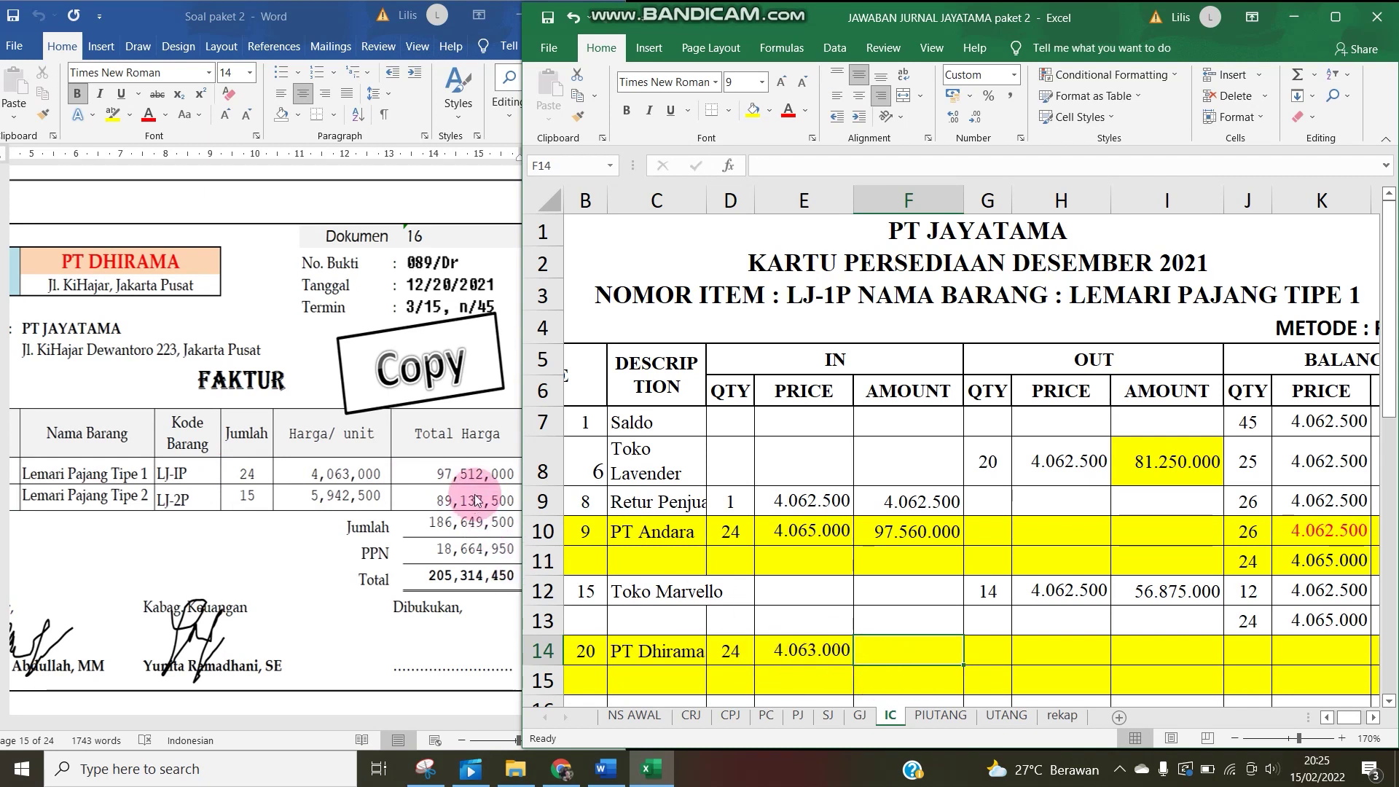
# Enter 97512000 as the incoming amount in F14 of the LJ-1P card.
pyautogui.write('97512')
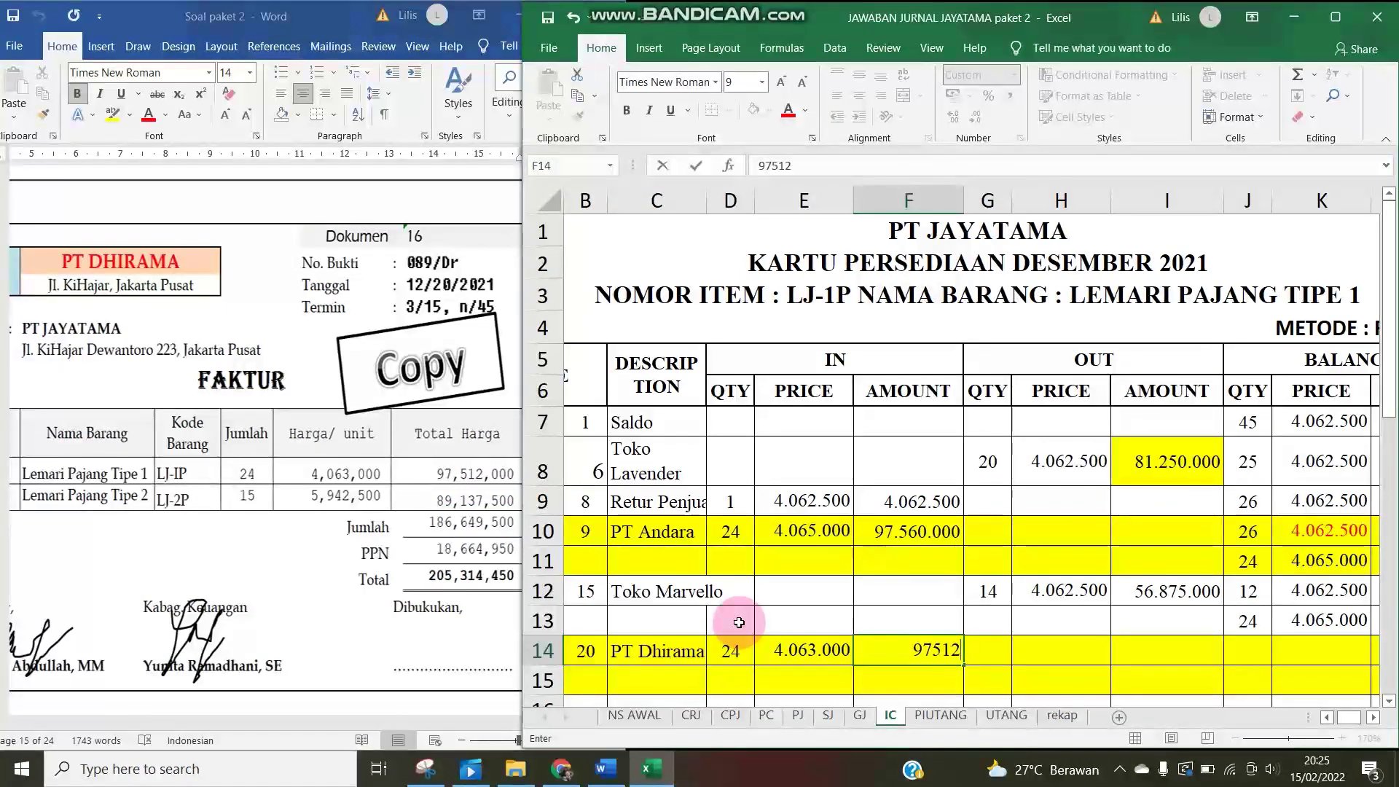
pyautogui.write('000')
pyautogui.press('Tab')
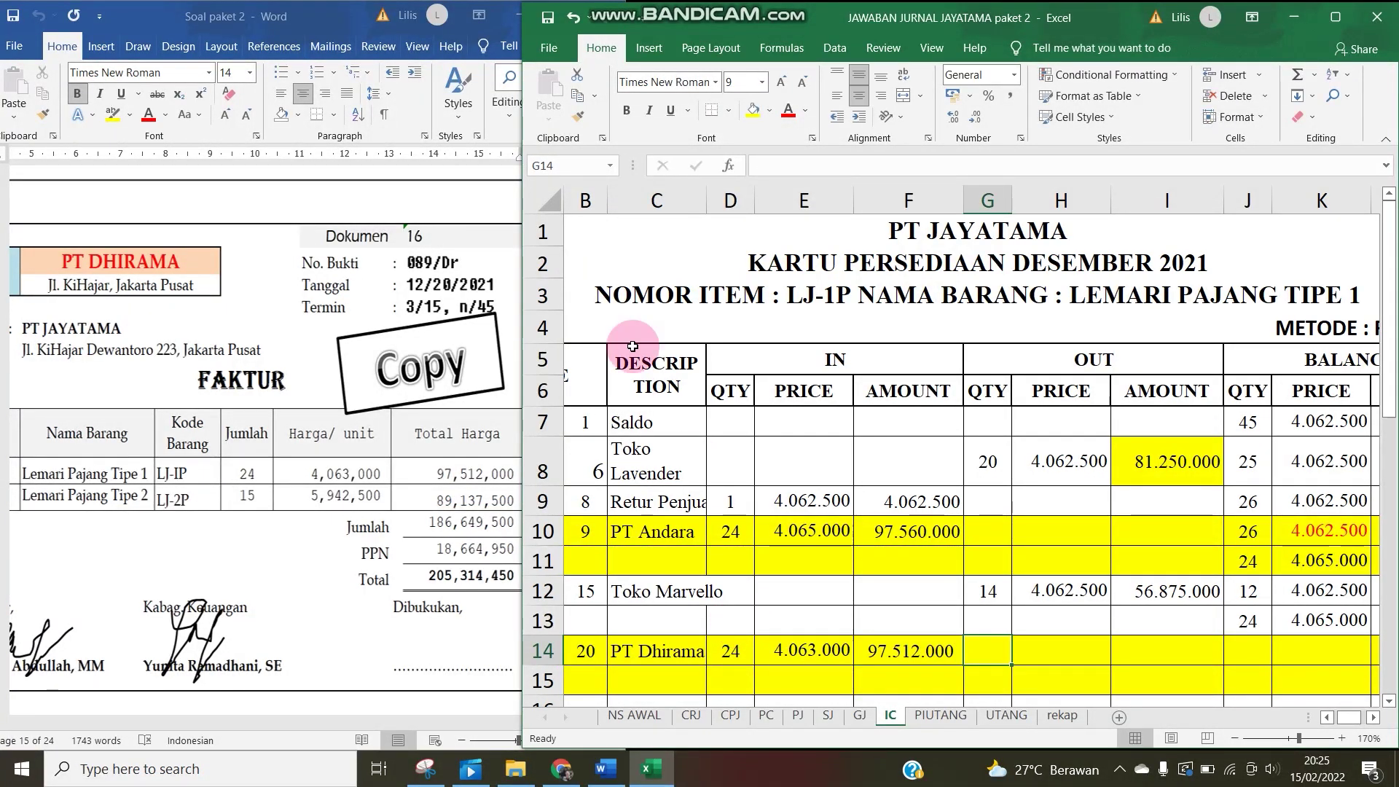
# Set the incoming amount in F14 with the formula =D14*E14, multiplying quantity by price.
pyautogui.click(892, 658)
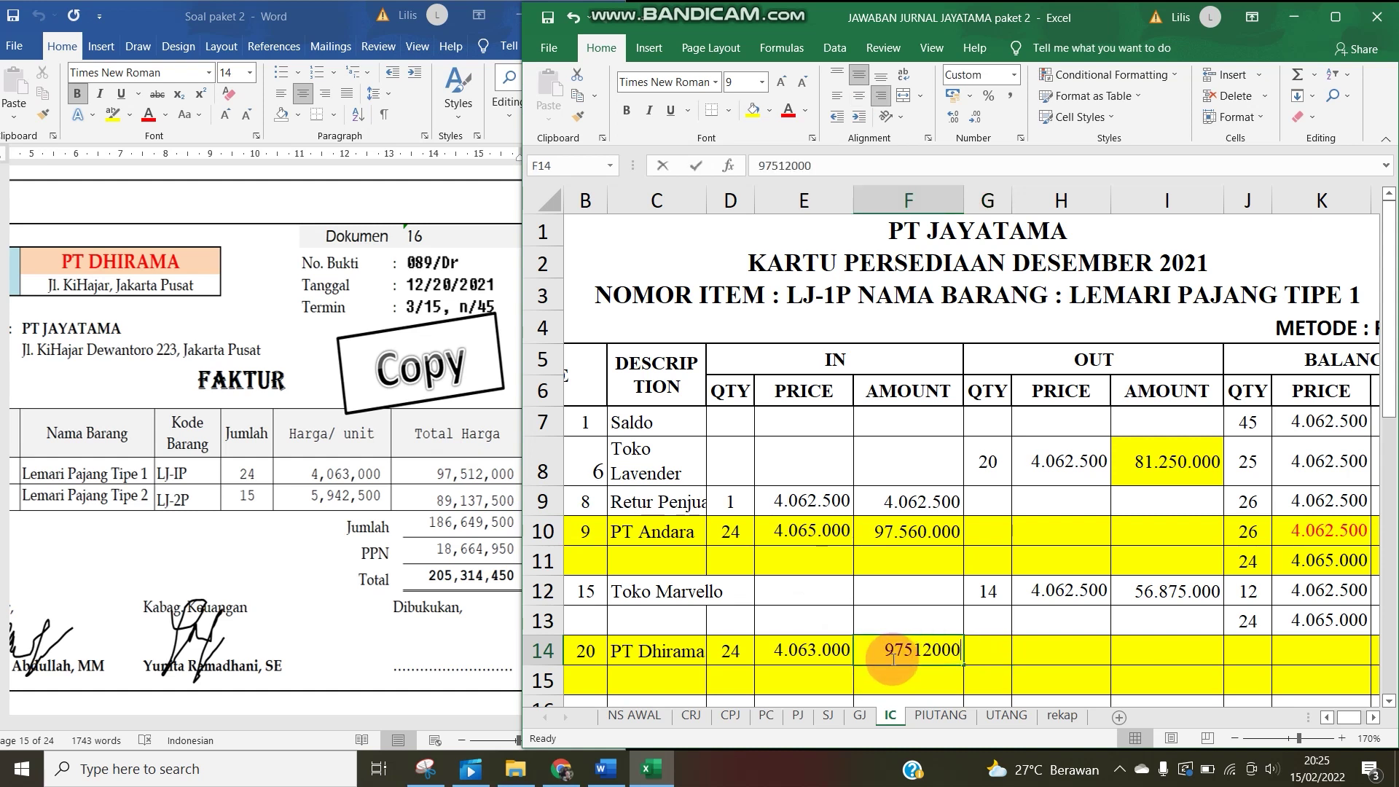
pyautogui.write('=')
pyautogui.press('Left')
pyautogui.press('Left')
pyautogui.write('*')
pyautogui.press('Left')
pyautogui.press('Return')
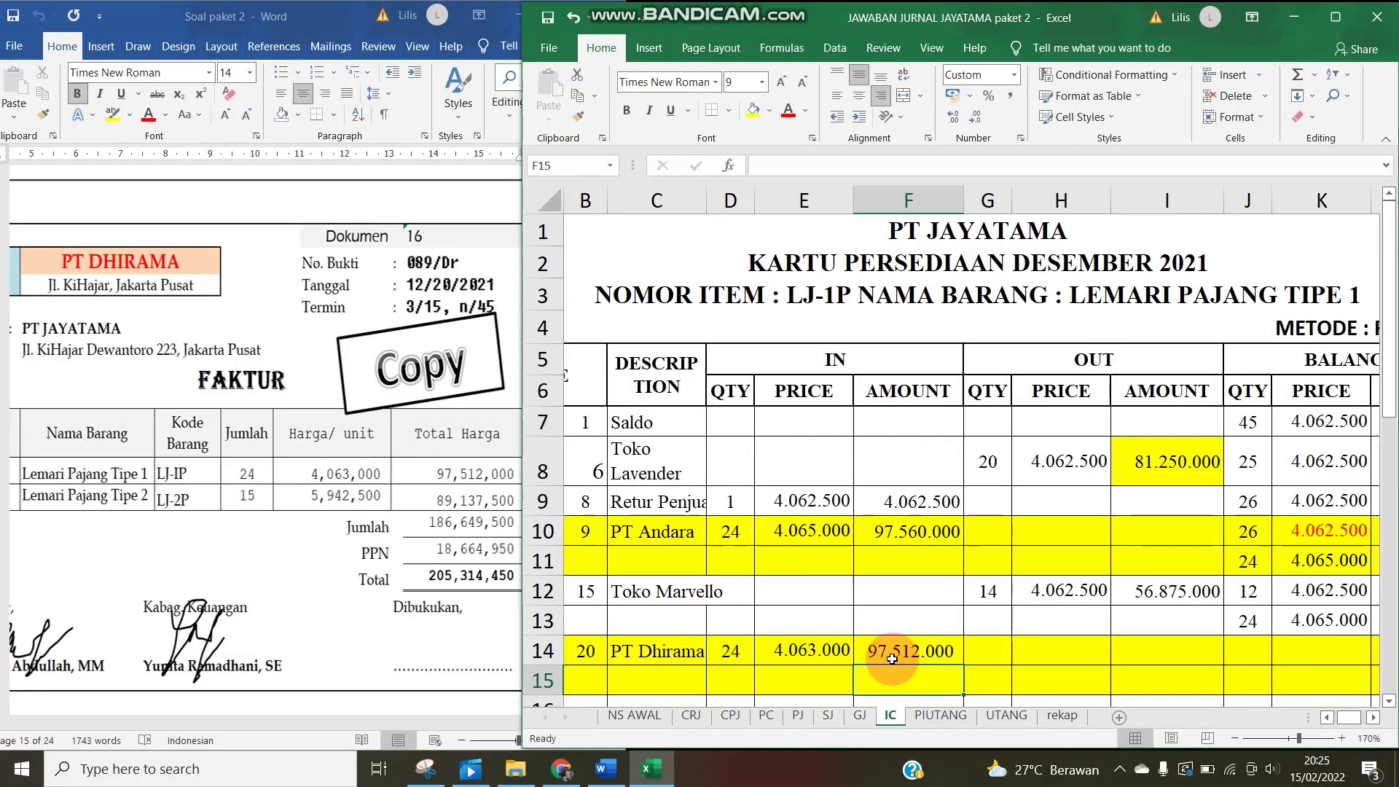
pyautogui.click(892, 655)
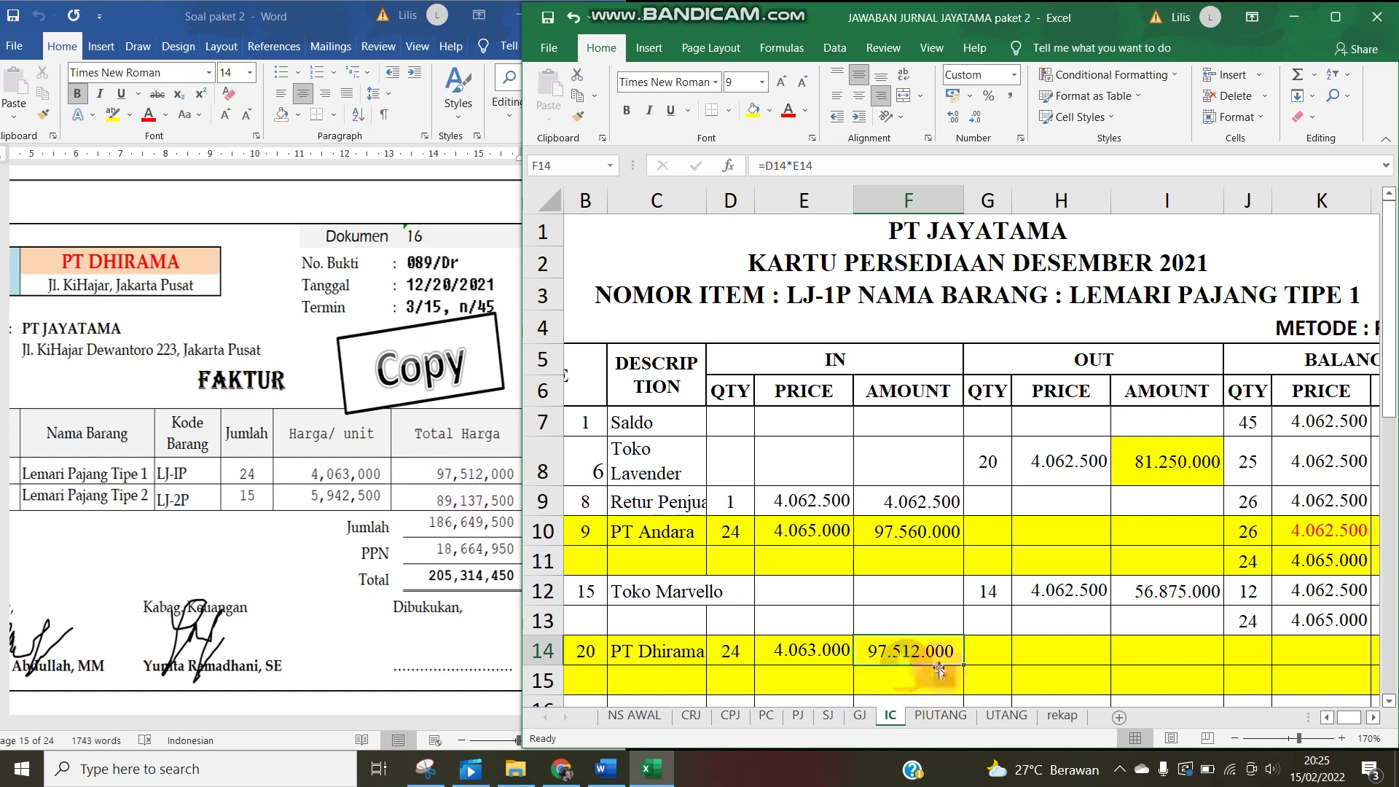
# Widen the workbook window and copy the balance cells J12:L13 into J14 as values only.
pyautogui.click(1247, 652)
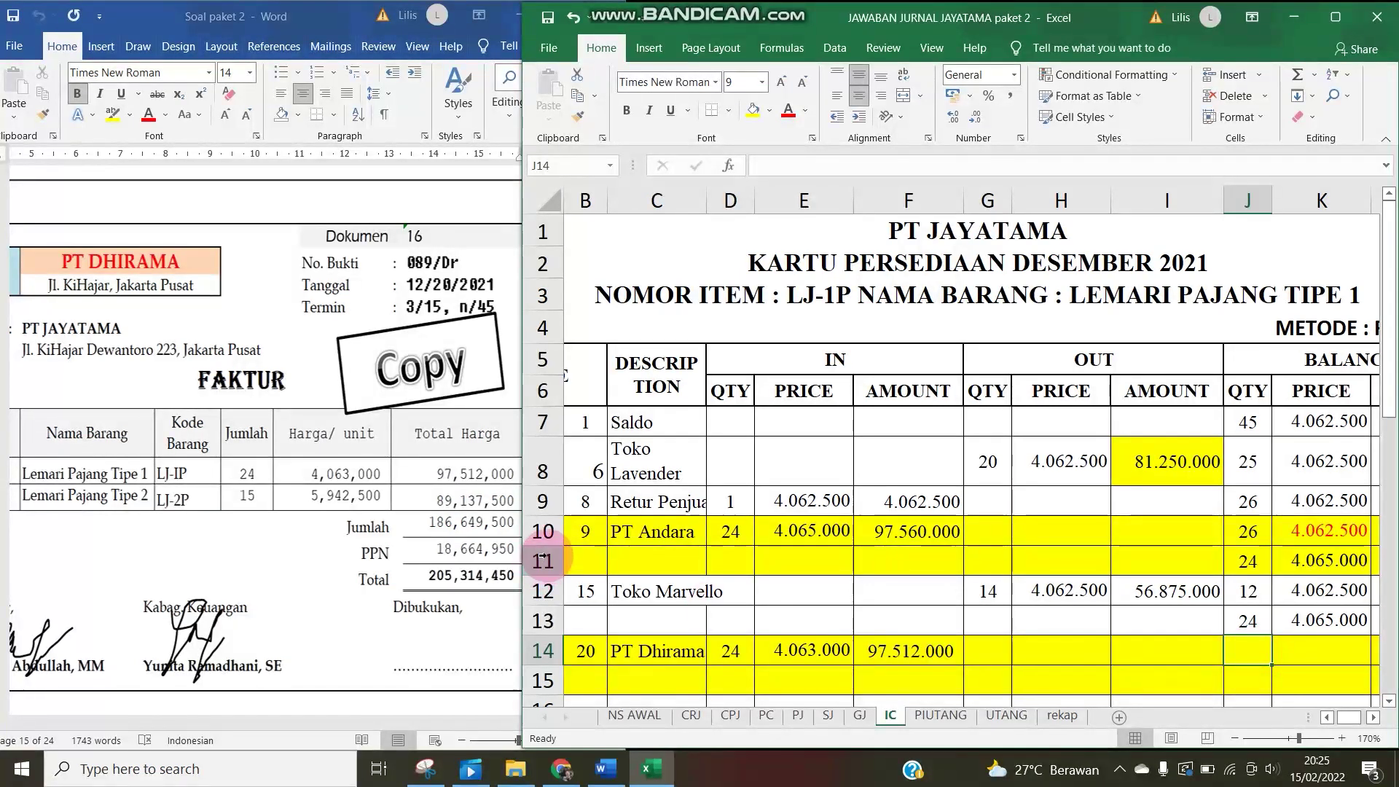
pyautogui.moveTo(521, 547); pyautogui.dragTo(422, 541)
pyautogui.moveTo(1148, 591); pyautogui.dragTo(1317, 621)
pyautogui.hotkey('ctrl', 'c')
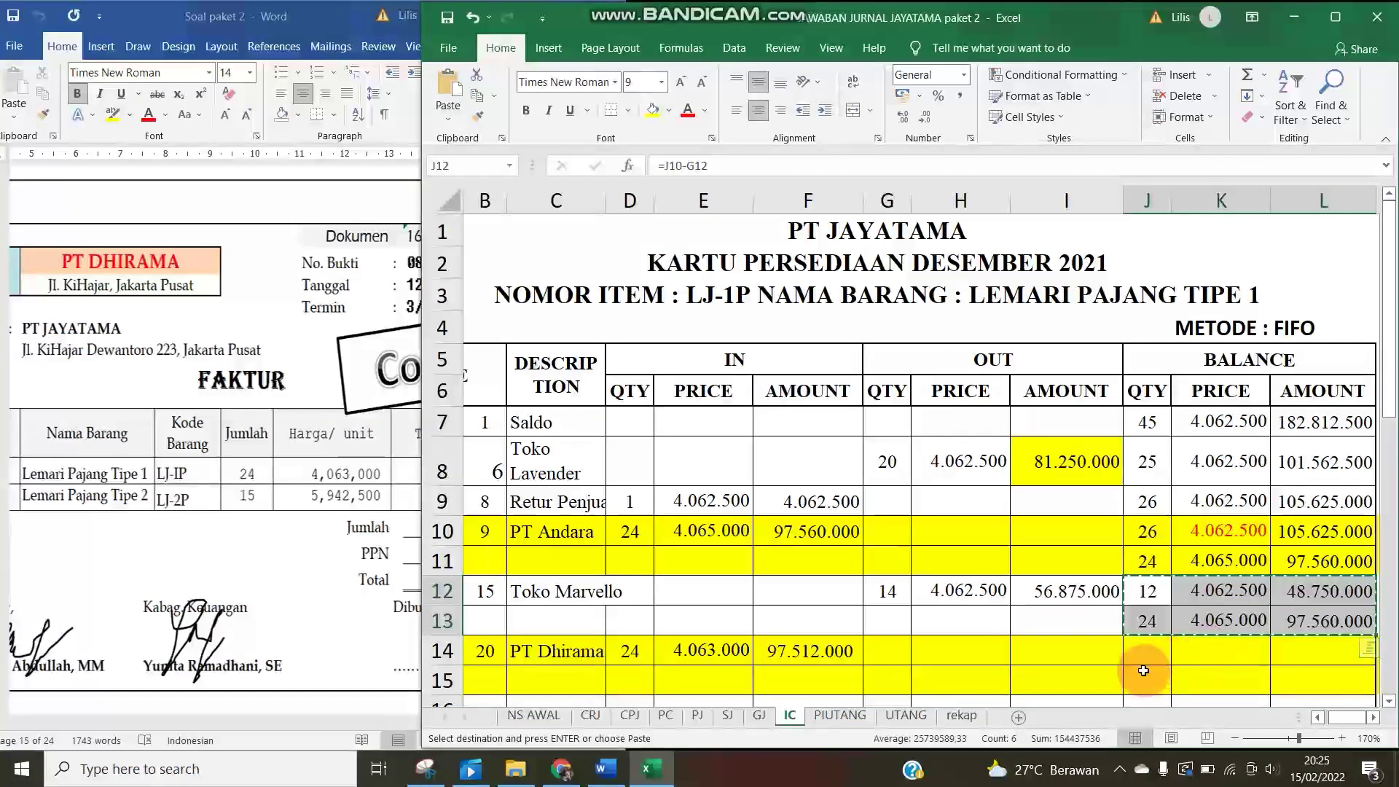
pyautogui.click(1148, 652)
pyautogui.rightClick(1148, 652)
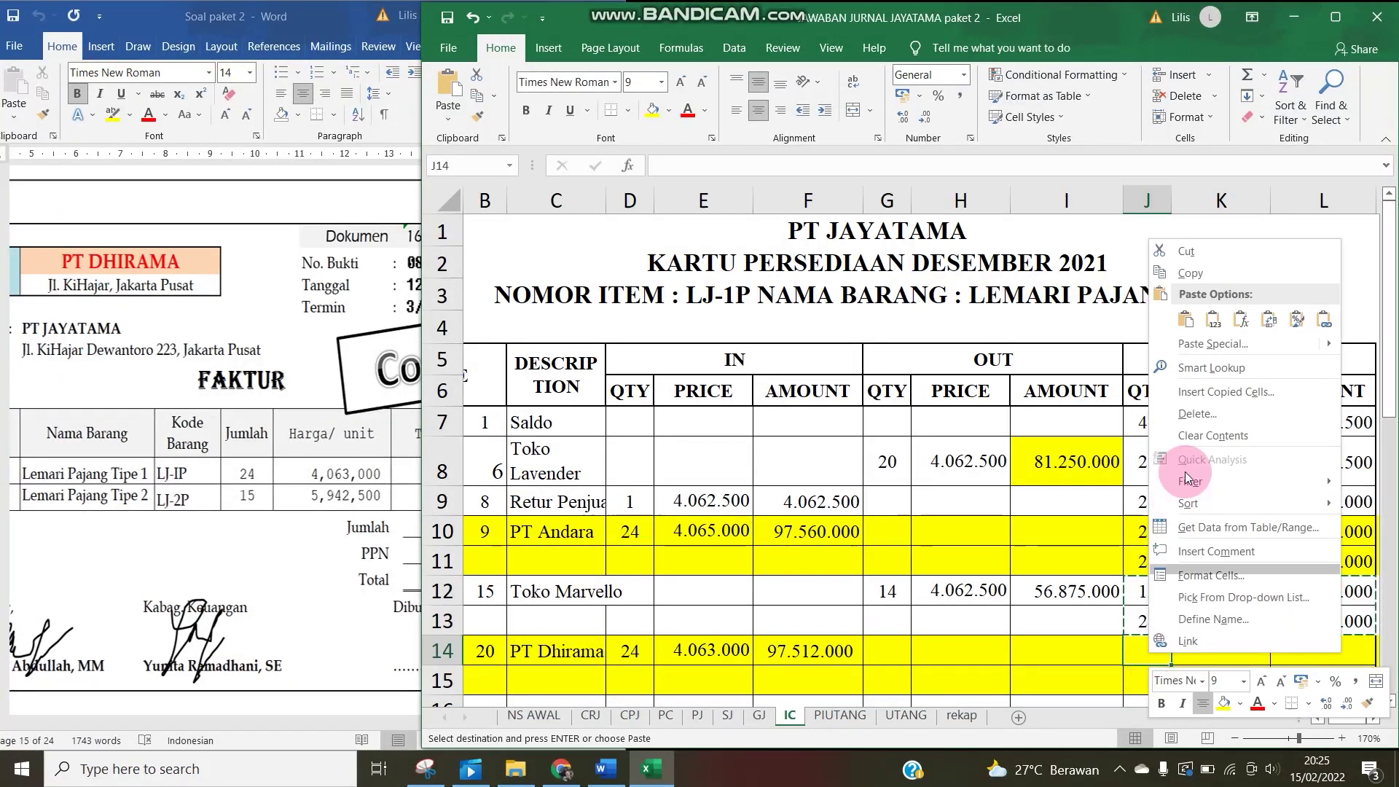
pyautogui.click(1192, 341)
pyautogui.click(1046, 266)
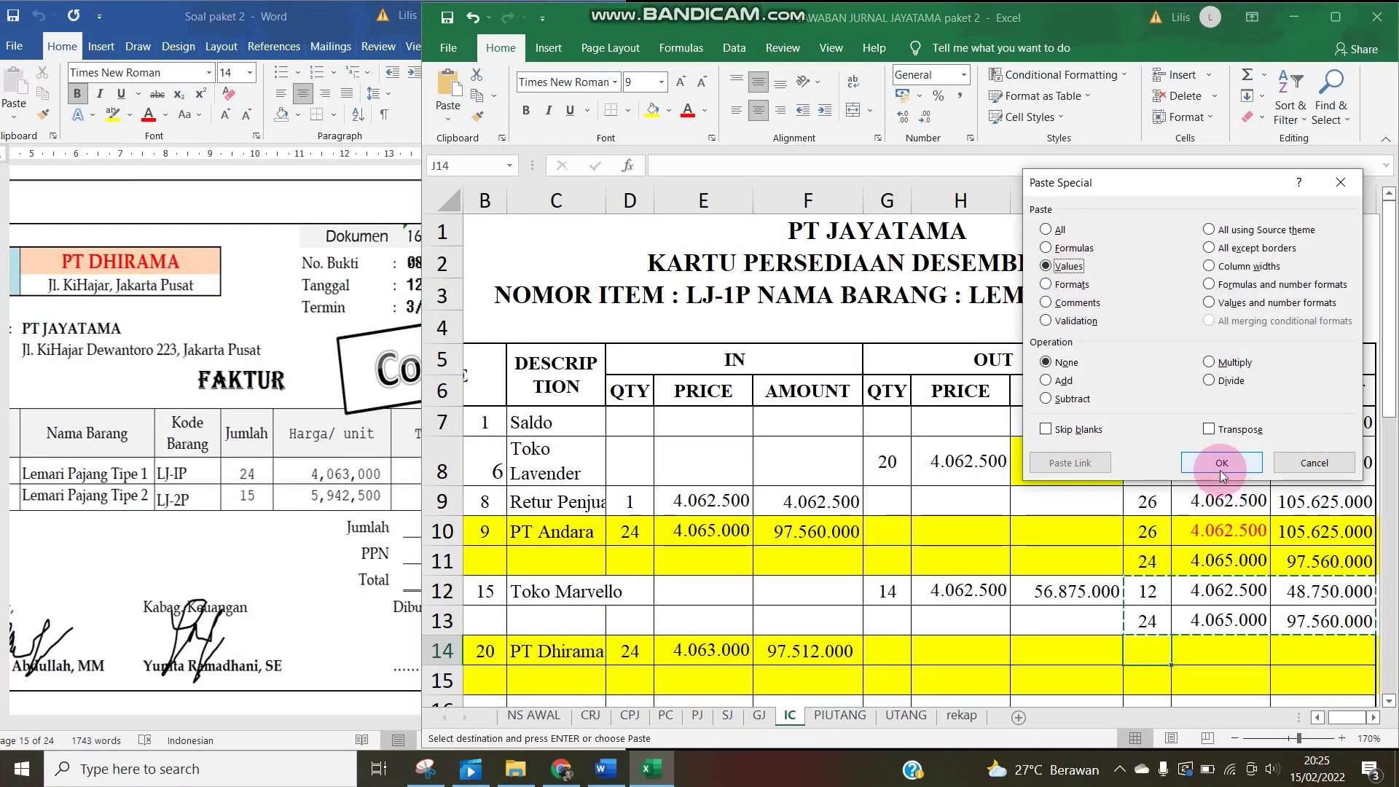
pyautogui.click(1222, 463)
# Insert four rows above row 16 at the end of the LJ-1P inventory card.
pyautogui.scroll(-2, 1173, 591)
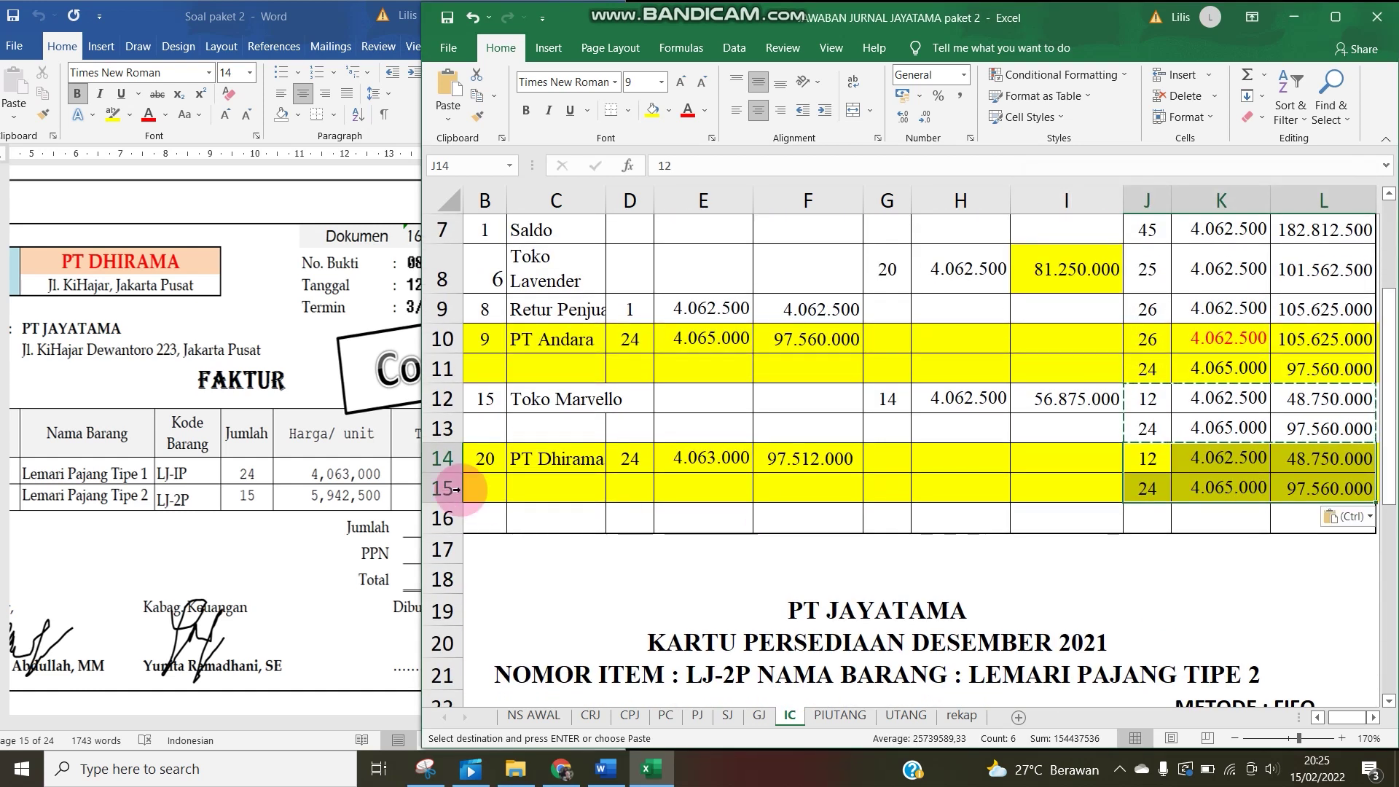
pyautogui.moveTo(467, 528); pyautogui.dragTo(456, 579)
pyautogui.rightClick(543, 572)
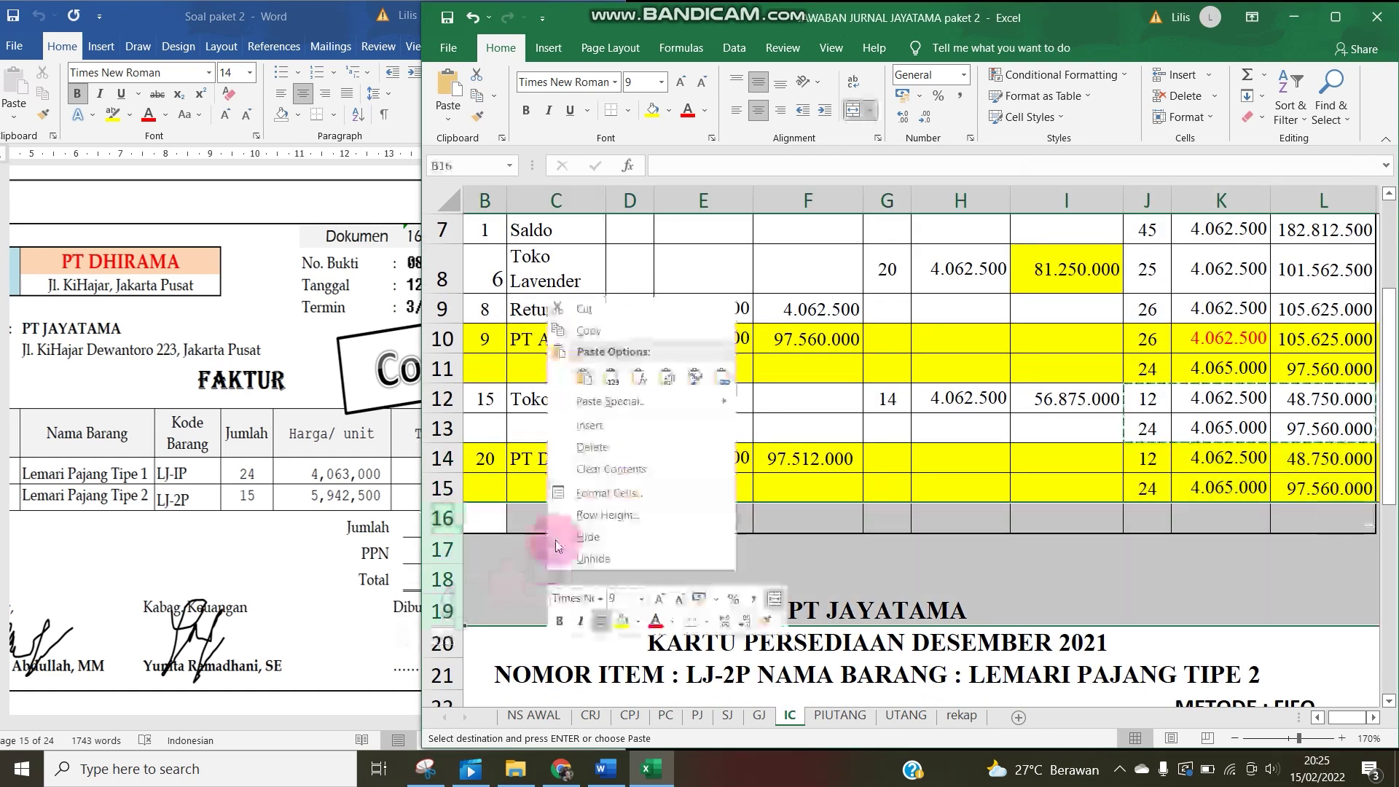
pyautogui.click(598, 458)
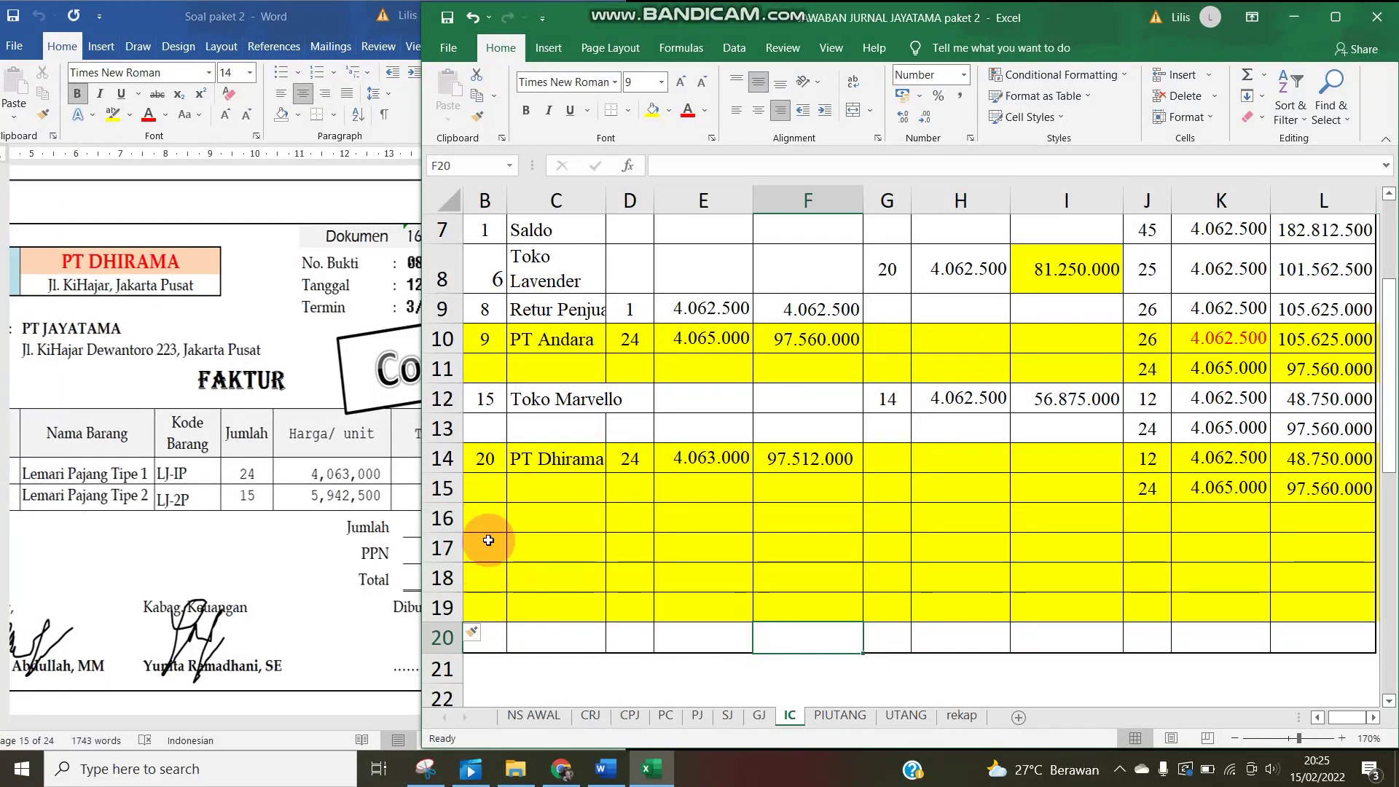
# Remove the yellow fill from rows 17 to 19 of the LJ-1P card.
pyautogui.moveTo(468, 515); pyautogui.dragTo(459, 607)
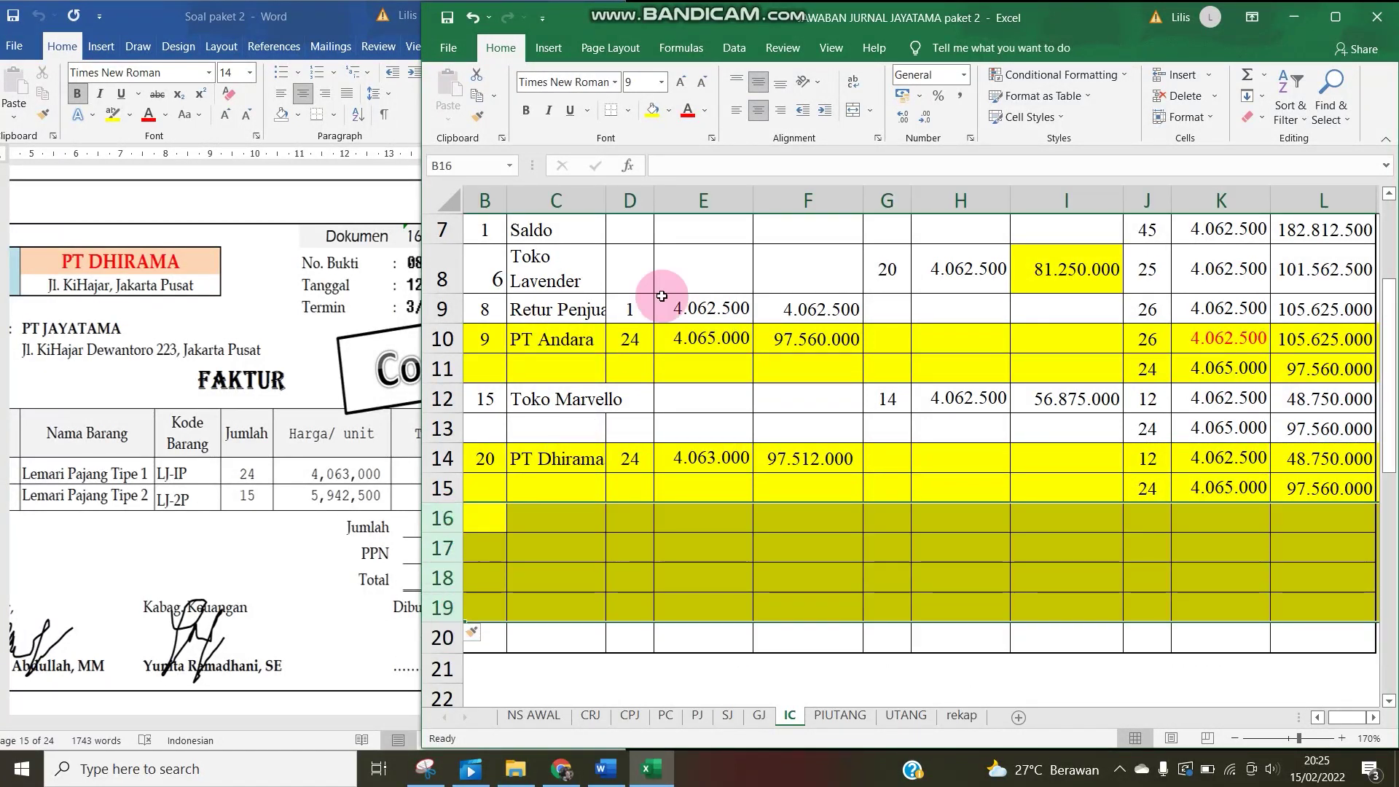
pyautogui.moveTo(467, 548); pyautogui.dragTo(462, 607)
pyautogui.click(669, 116)
pyautogui.click(670, 271)
pyautogui.click(1195, 543)
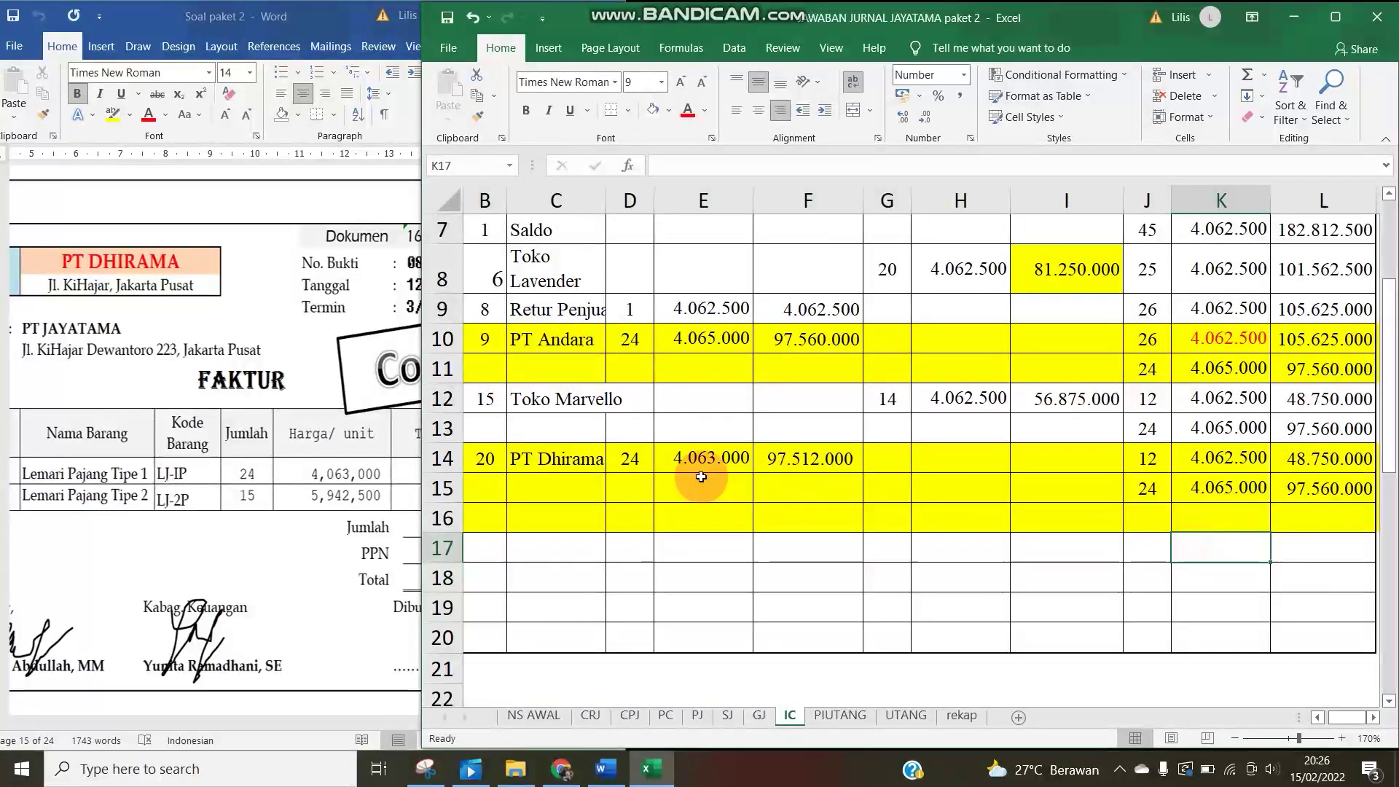
# Copy the PT Dhirama quantity, price and amount from D14:F14 into the balance cells starting at J16 as values only.
pyautogui.moveTo(625, 459); pyautogui.dragTo(795, 458)
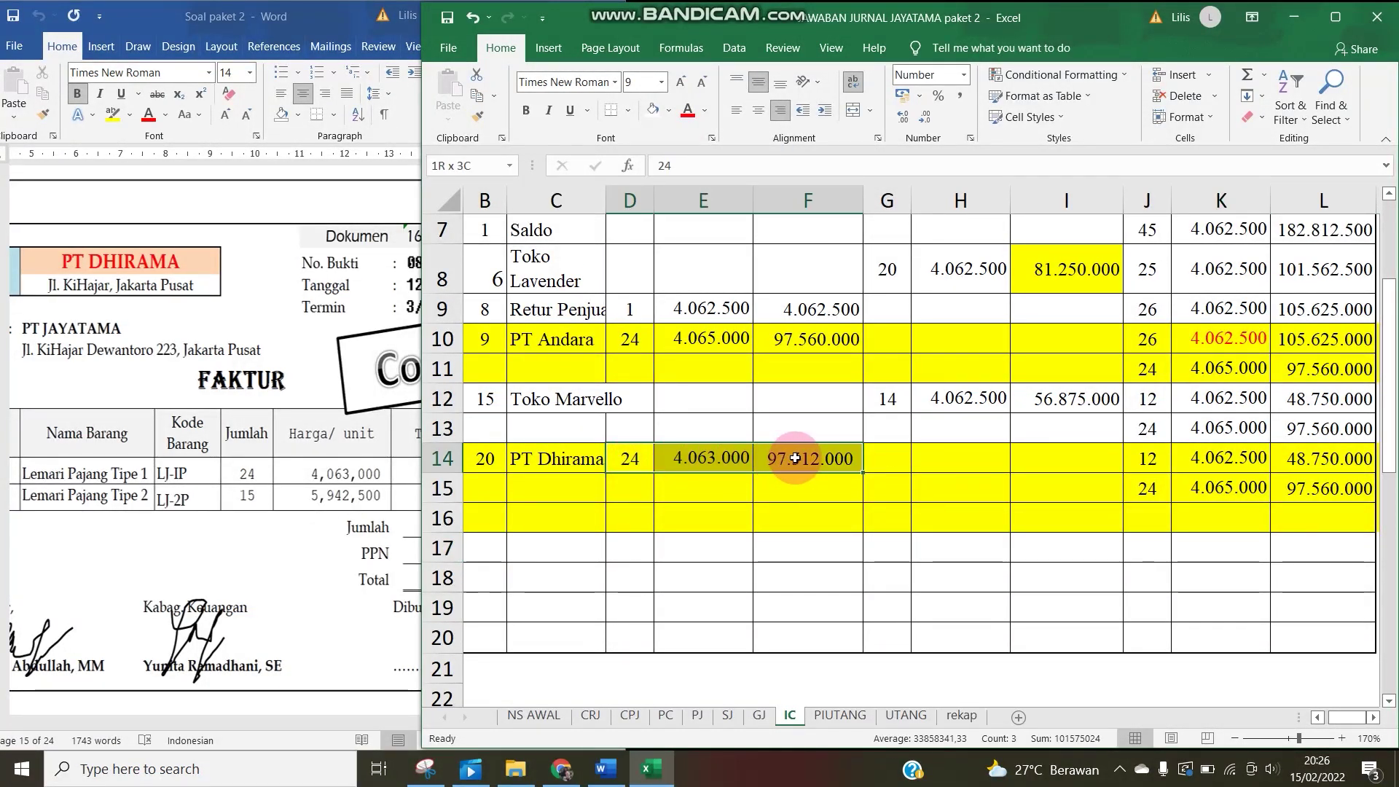
pyautogui.hotkey('ctrl', 'c')
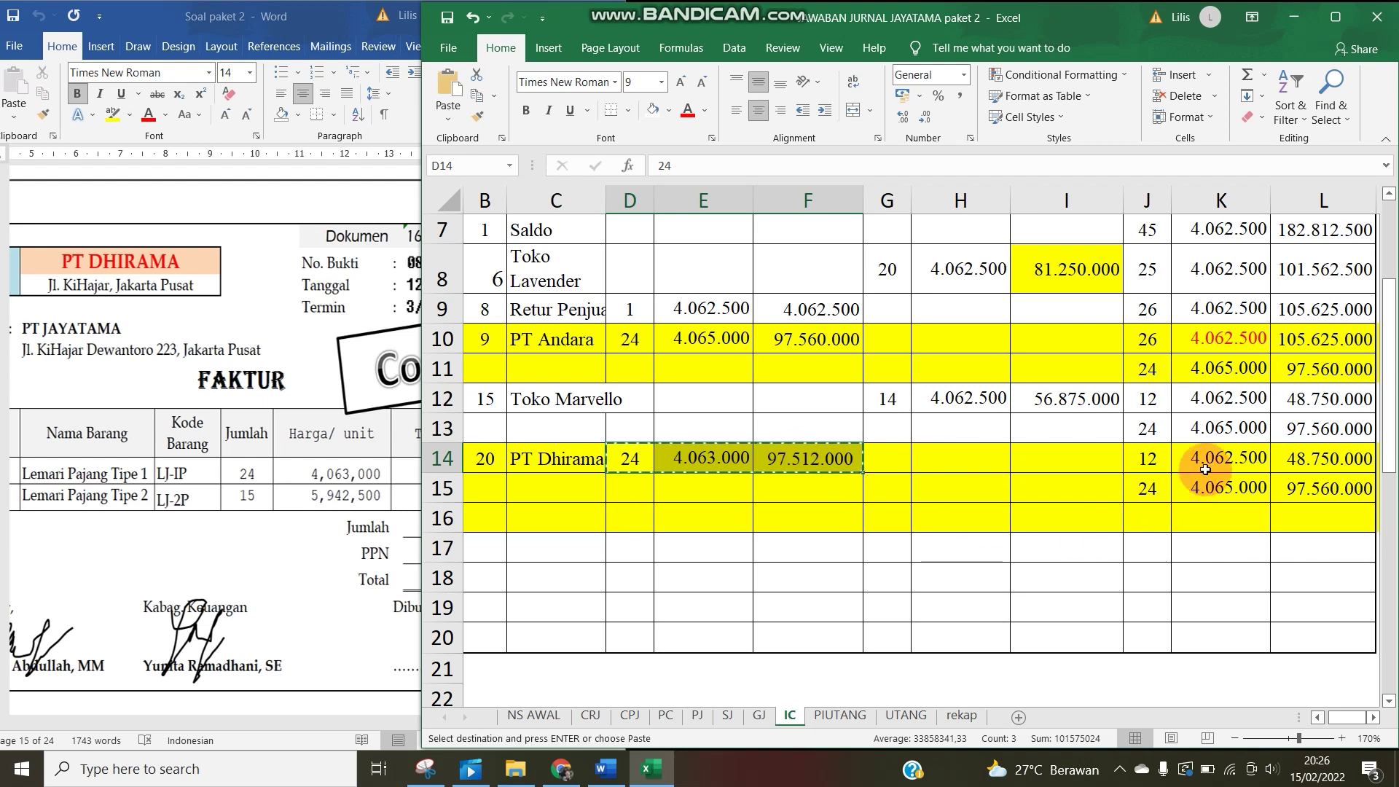
pyautogui.click(1137, 520)
pyautogui.rightClick(1138, 520)
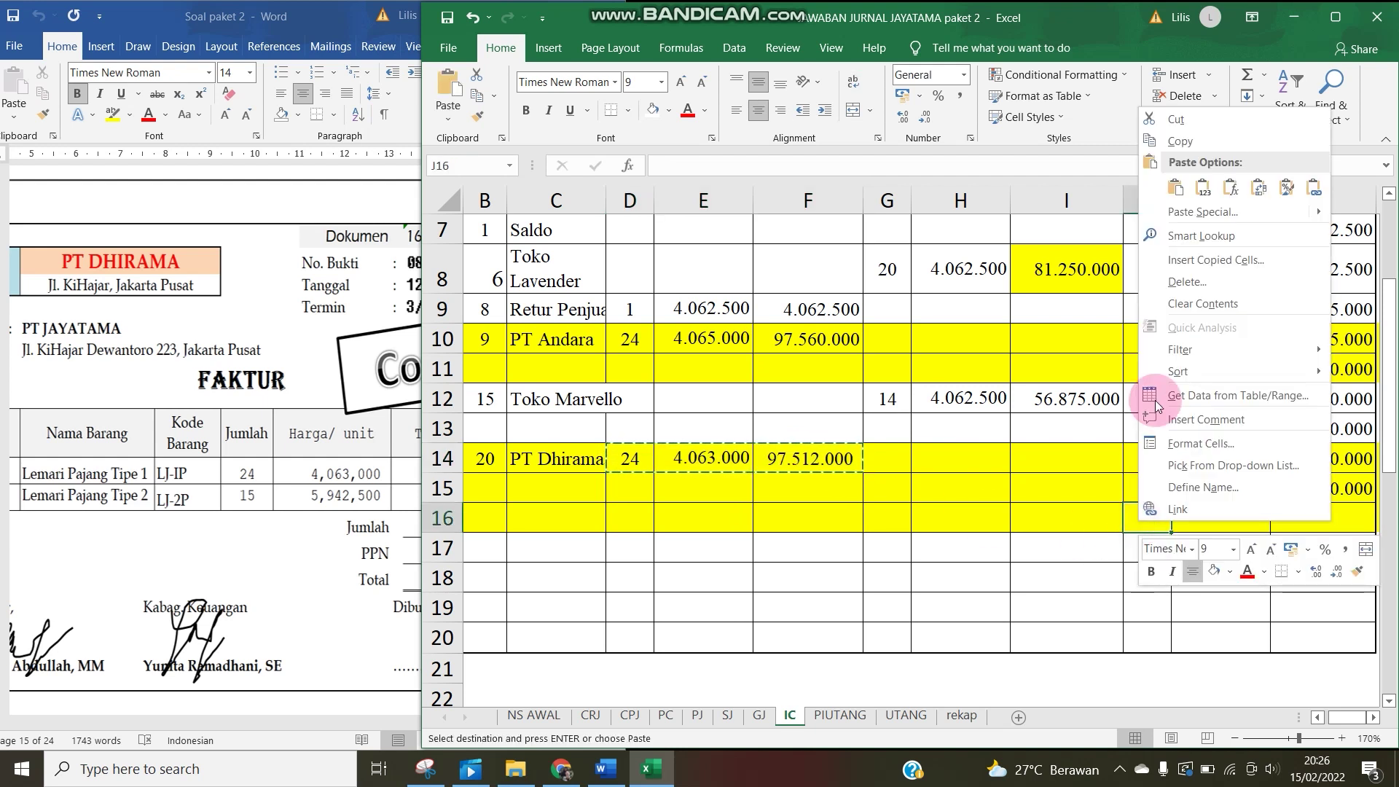
pyautogui.click(1159, 231)
pyautogui.click(1009, 138)
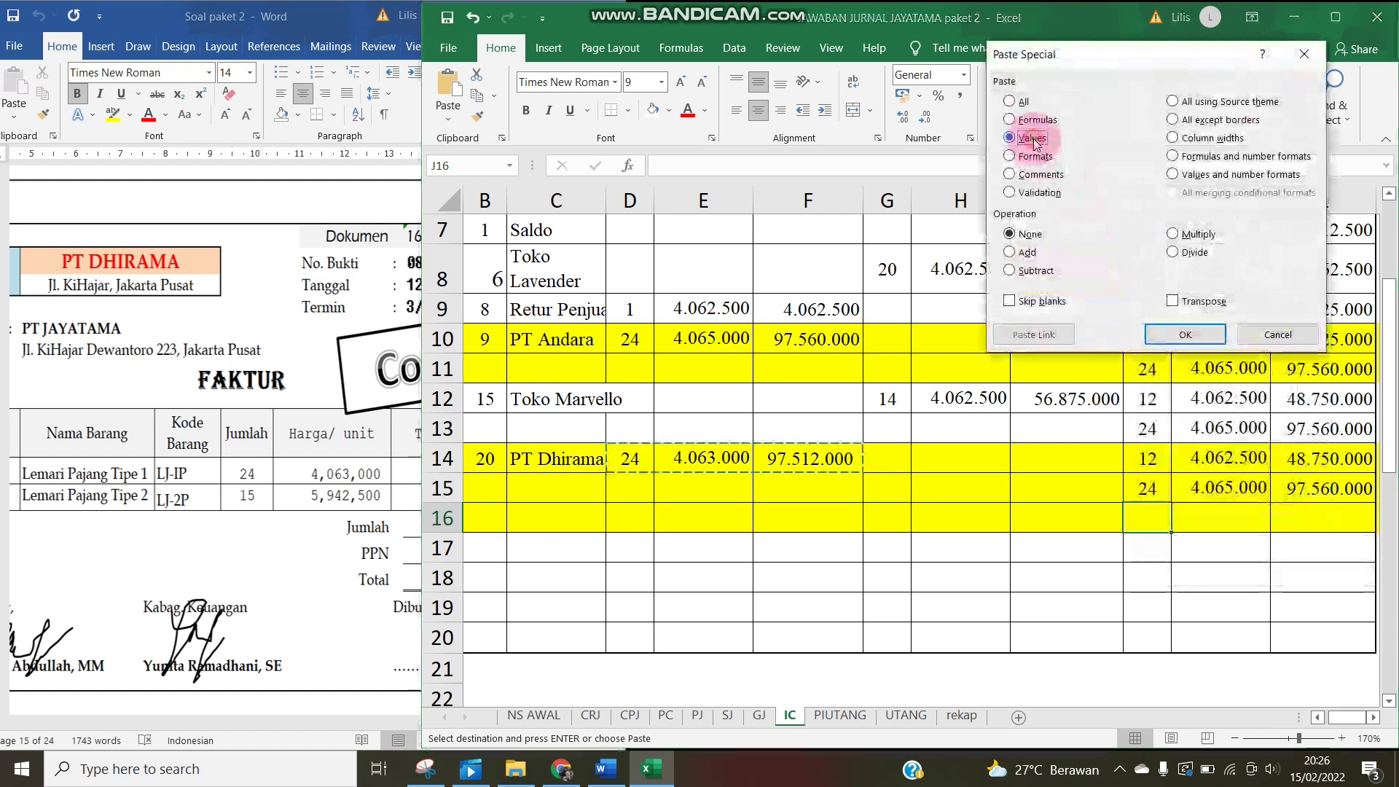
pyautogui.click(1166, 335)
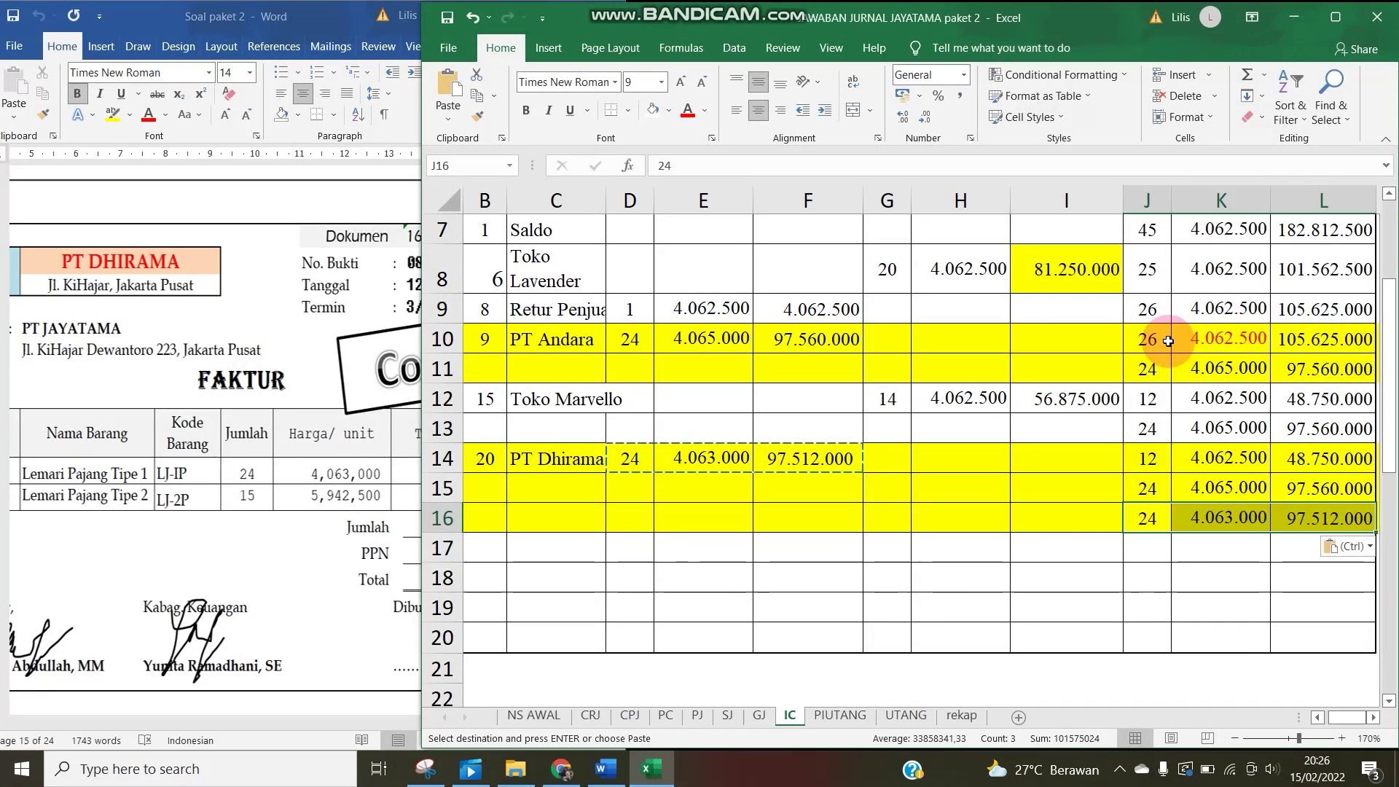
# Copy the date and PT Dhirama description from B14:C14 to B36 and insert extra rows at the end of the LJ-2P card.
pyautogui.moveTo(484, 458); pyautogui.dragTo(554, 458)
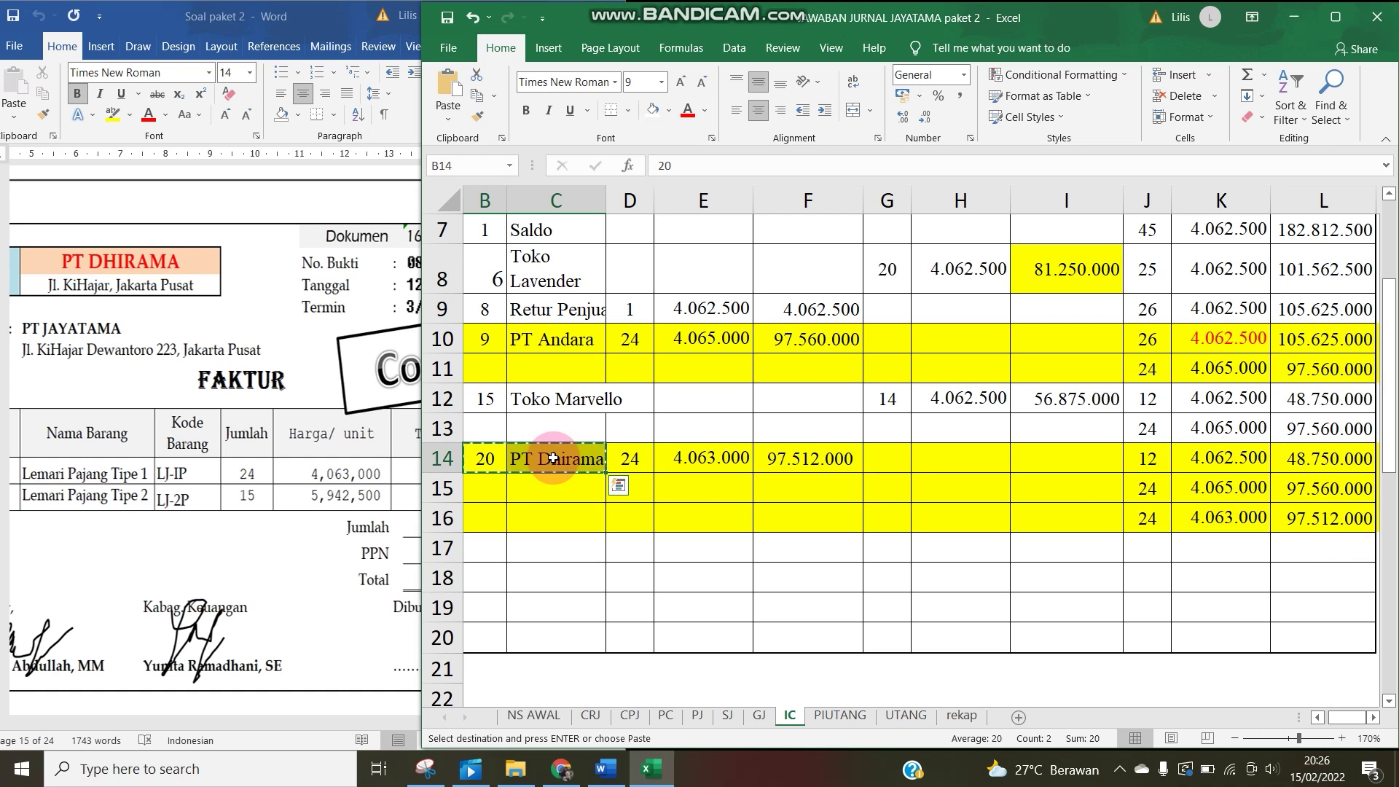
pyautogui.scroll(-6, 559, 561)
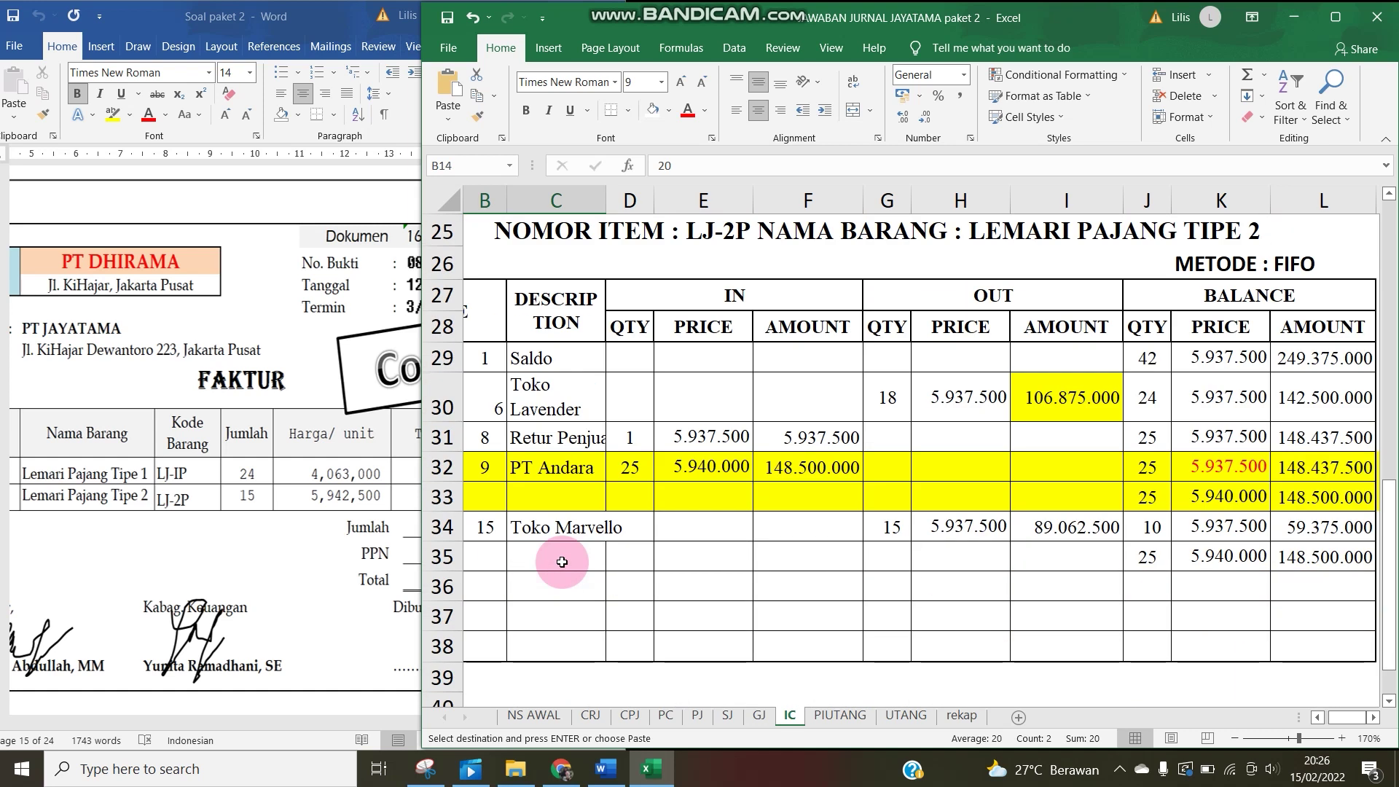
pyautogui.click(489, 583)
pyautogui.hotkey('ctrl', 'v')
pyautogui.moveTo(490, 616); pyautogui.dragTo(478, 671)
pyautogui.press('Return')
pyautogui.click(522, 518)
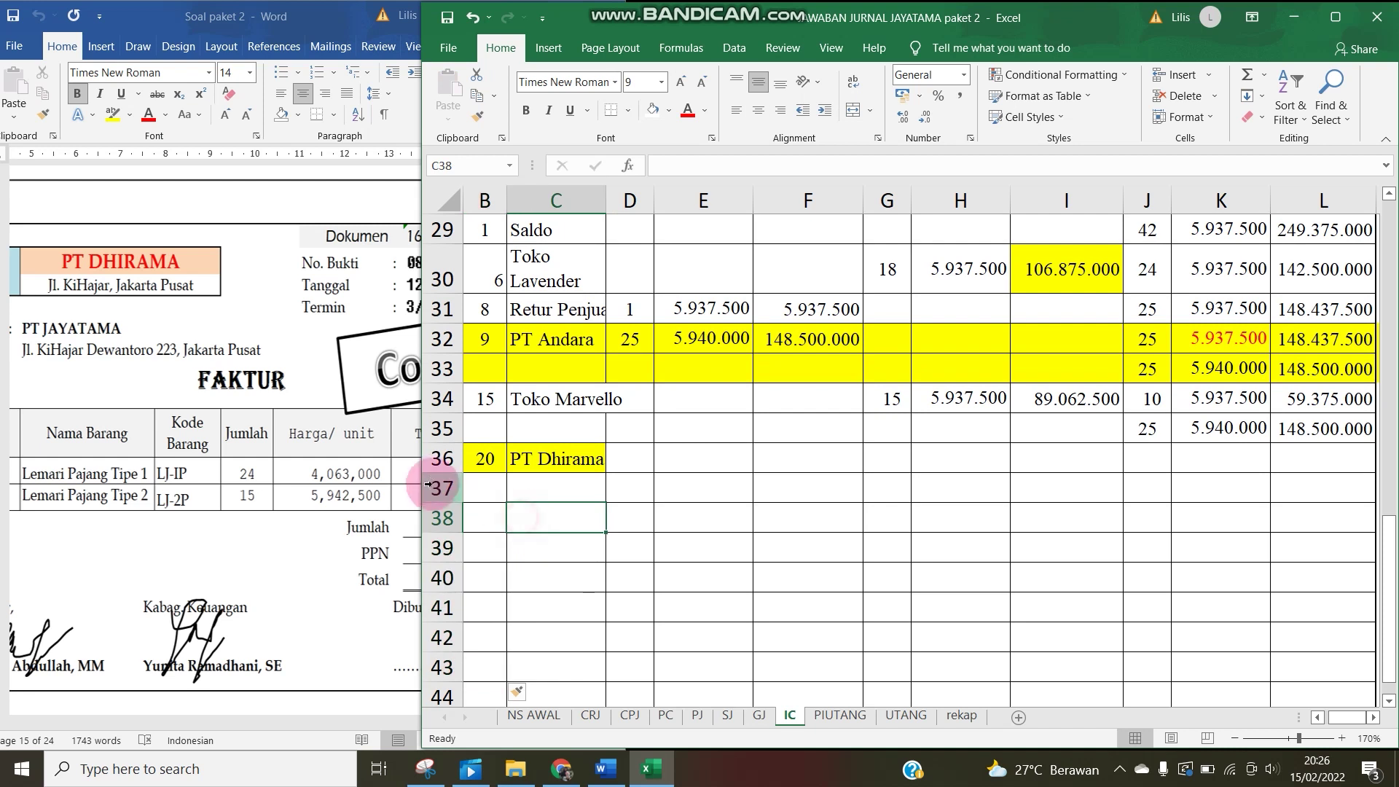
# Fill rows 36 to 38 of the LJ-2P inventory card with yellow.
pyautogui.moveTo(435, 462); pyautogui.dragTo(439, 518)
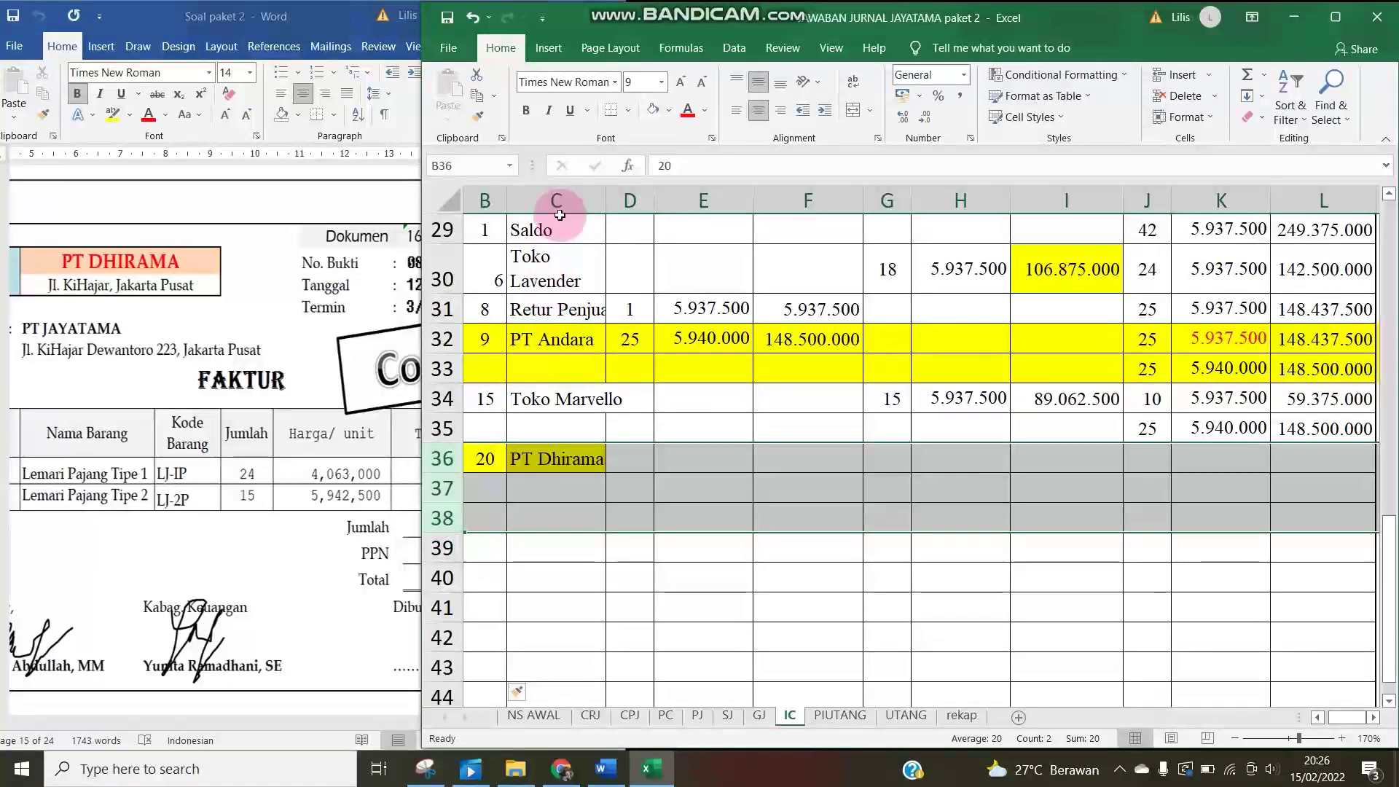
pyautogui.click(666, 111)
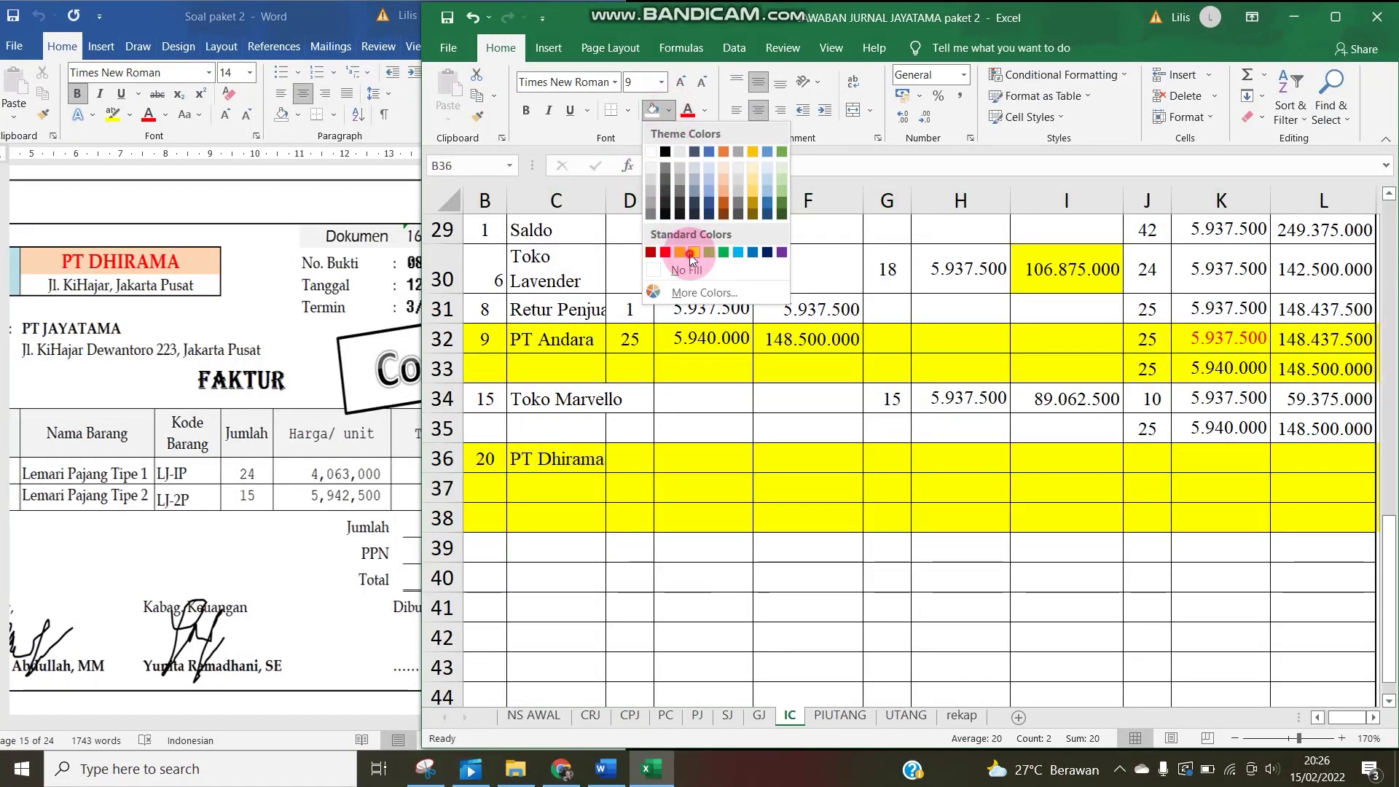
pyautogui.click(690, 254)
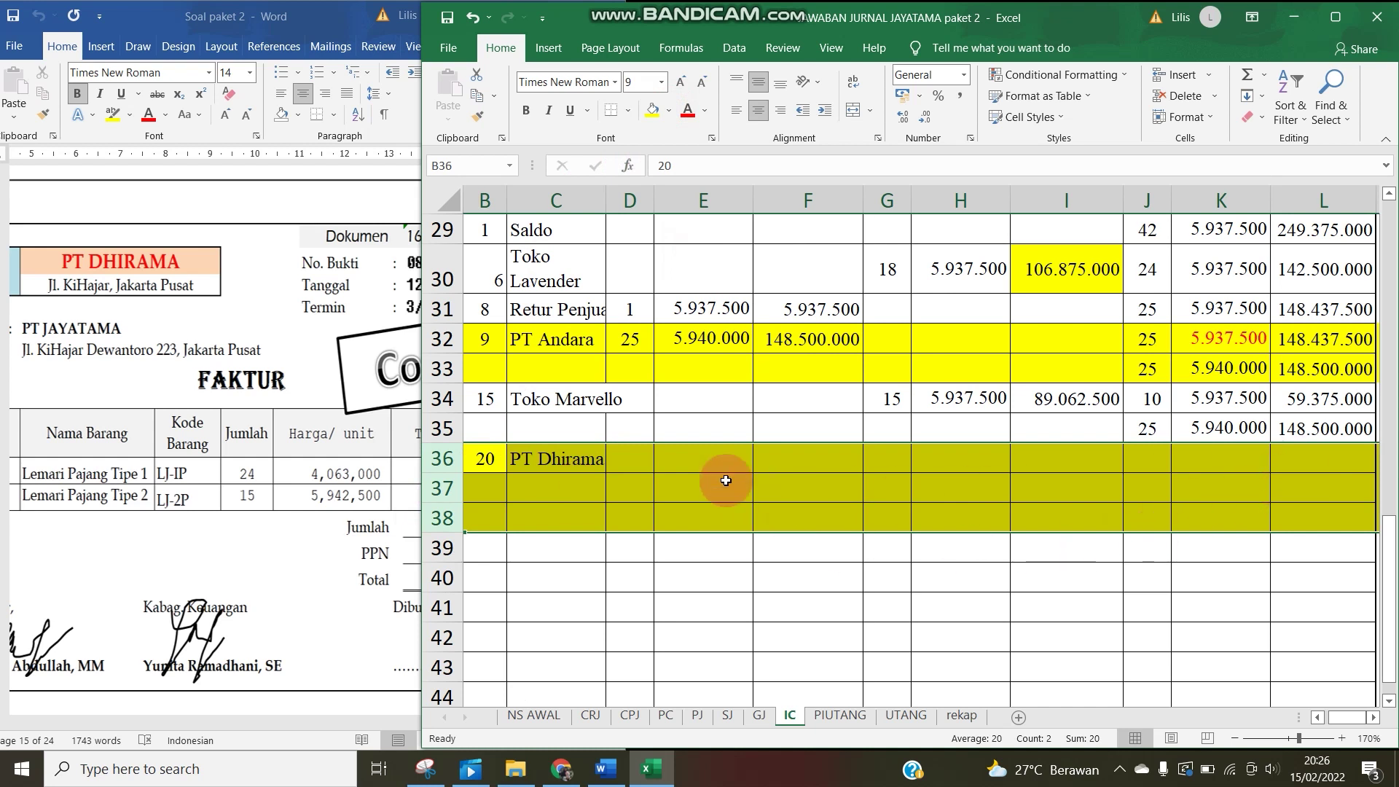
# Enter the incoming PT Dhirama quantity 15 in D36 and the unit price 5942500 in E36.
pyautogui.click(613, 453)
pyautogui.write('15')
pyautogui.press('Tab')
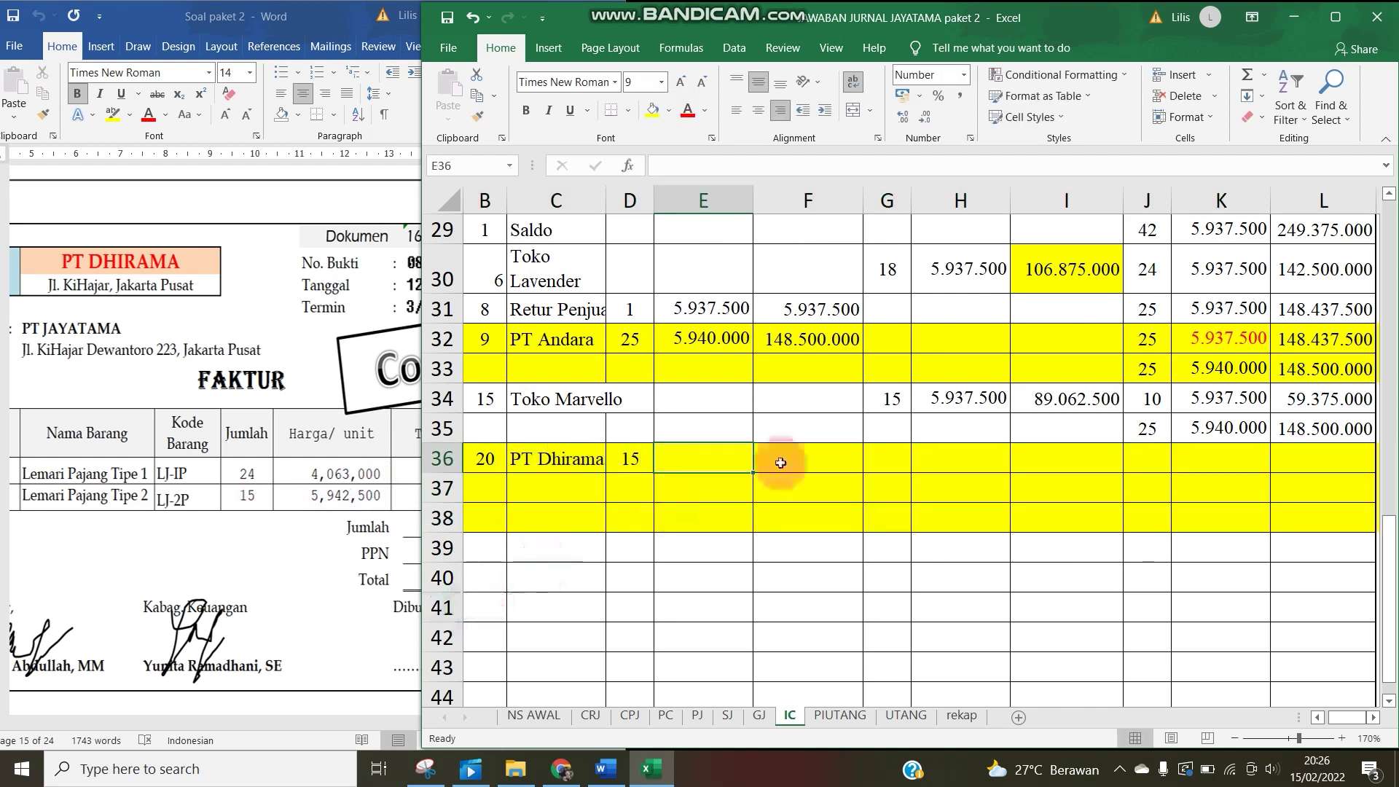
pyautogui.scroll(3, 738, 445)
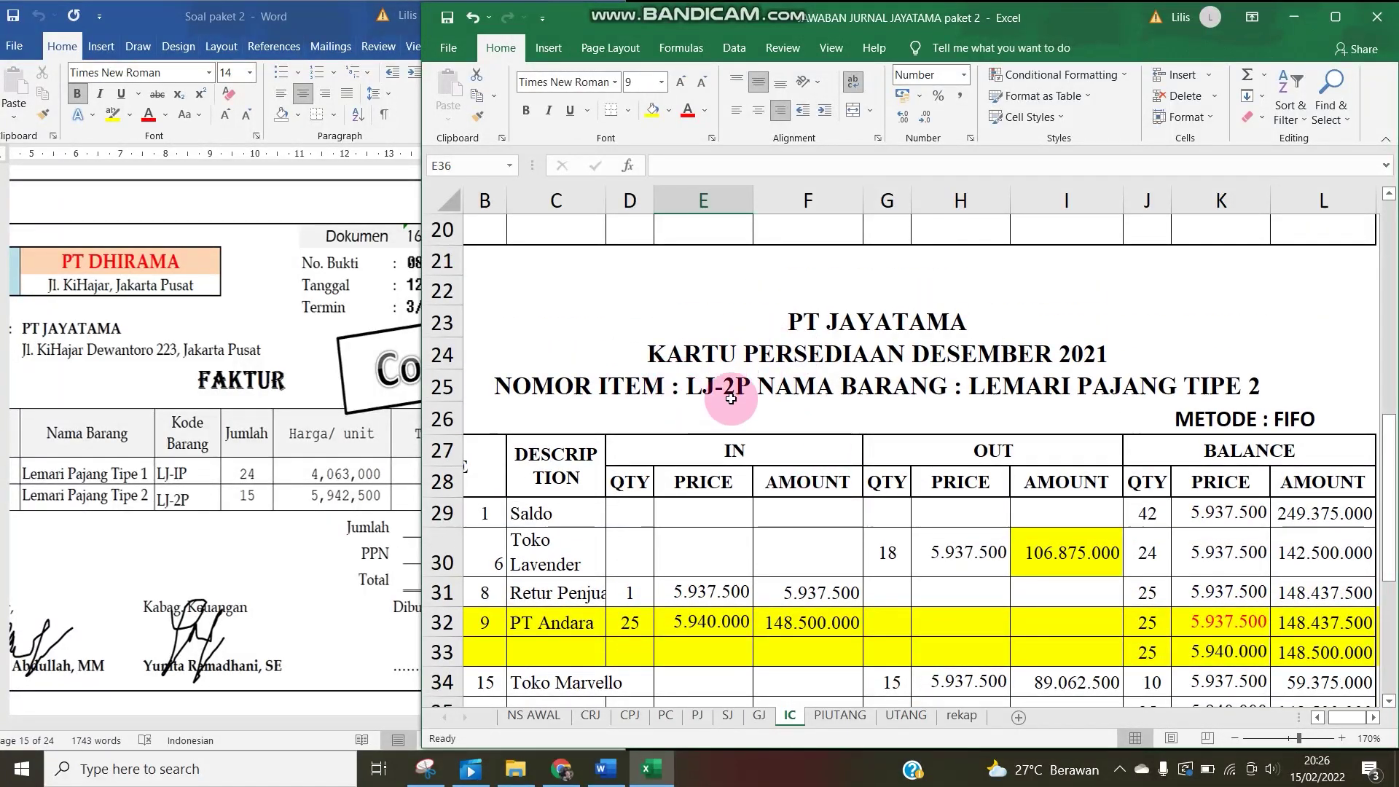
pyautogui.scroll(-1, 731, 437)
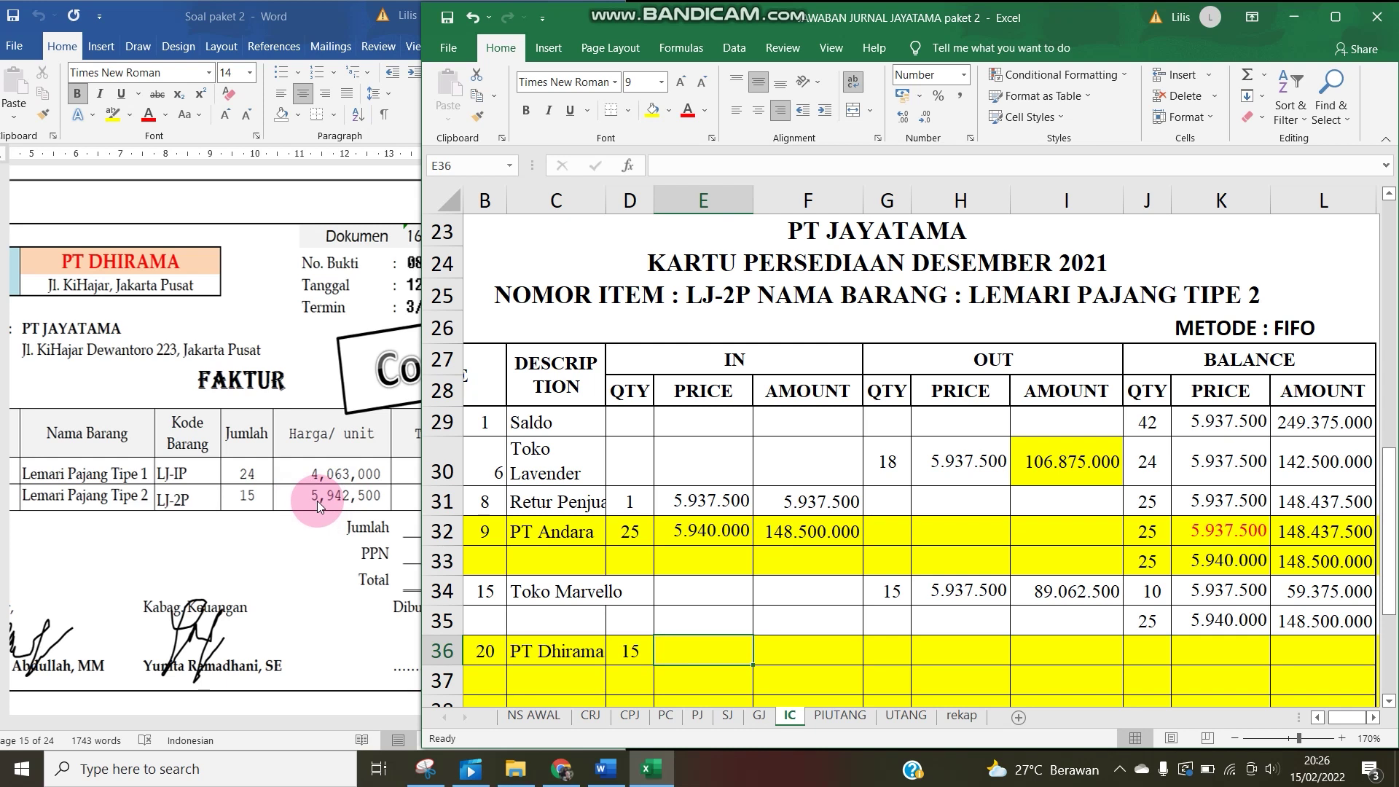
pyautogui.write('5942500')
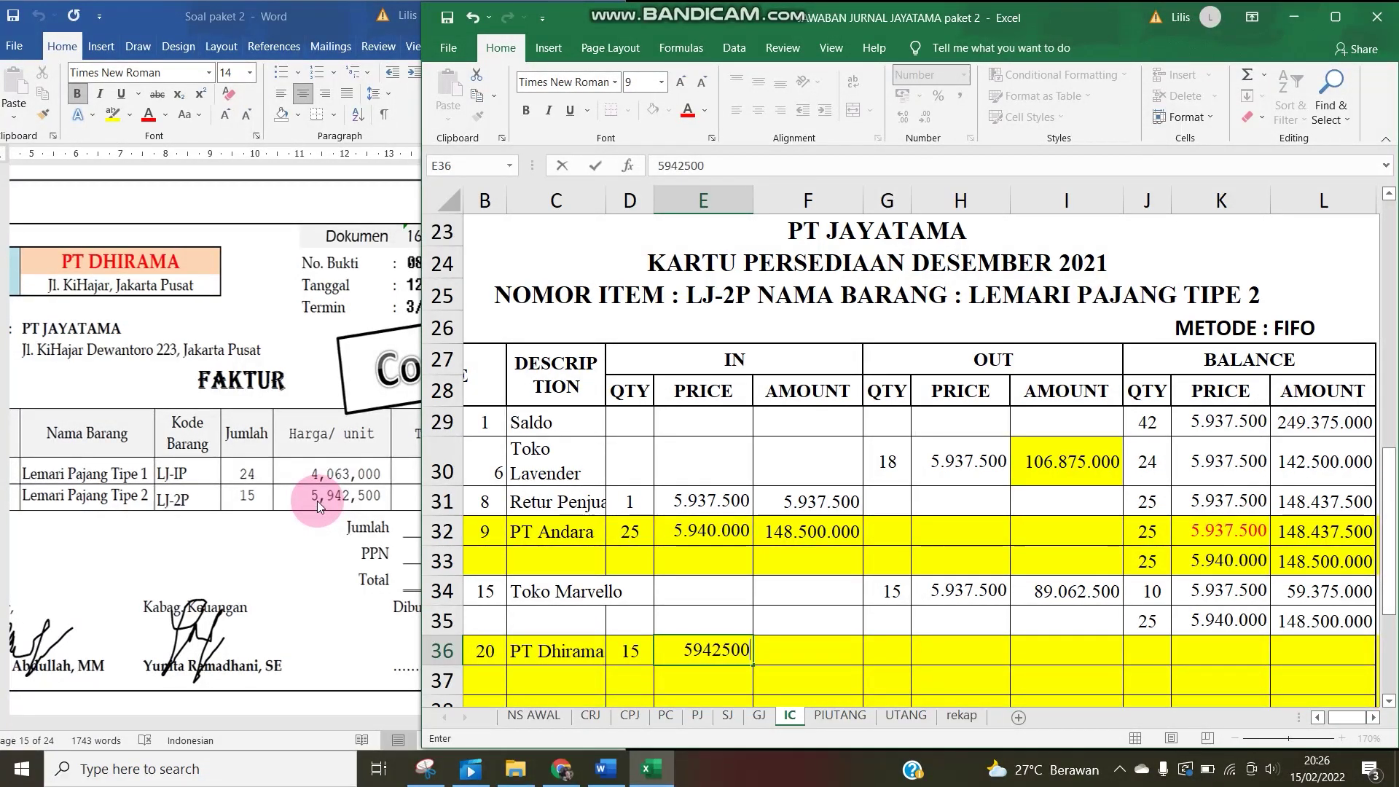
pyautogui.press('Tab')
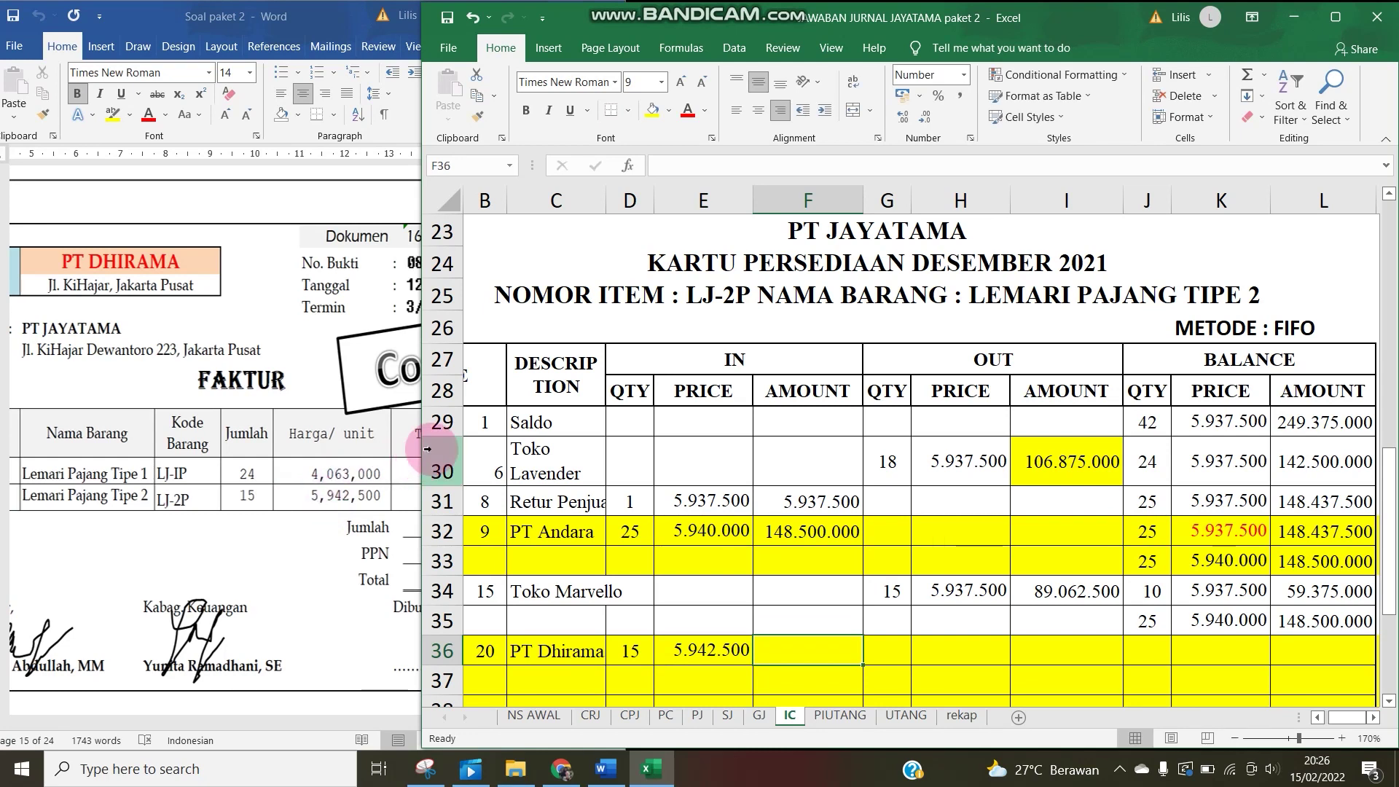
# Narrow the workbook window to reveal the invoice totals and enter the incoming amount 89137500 in F36.
pyautogui.moveTo(417, 450); pyautogui.dragTo(522, 455)
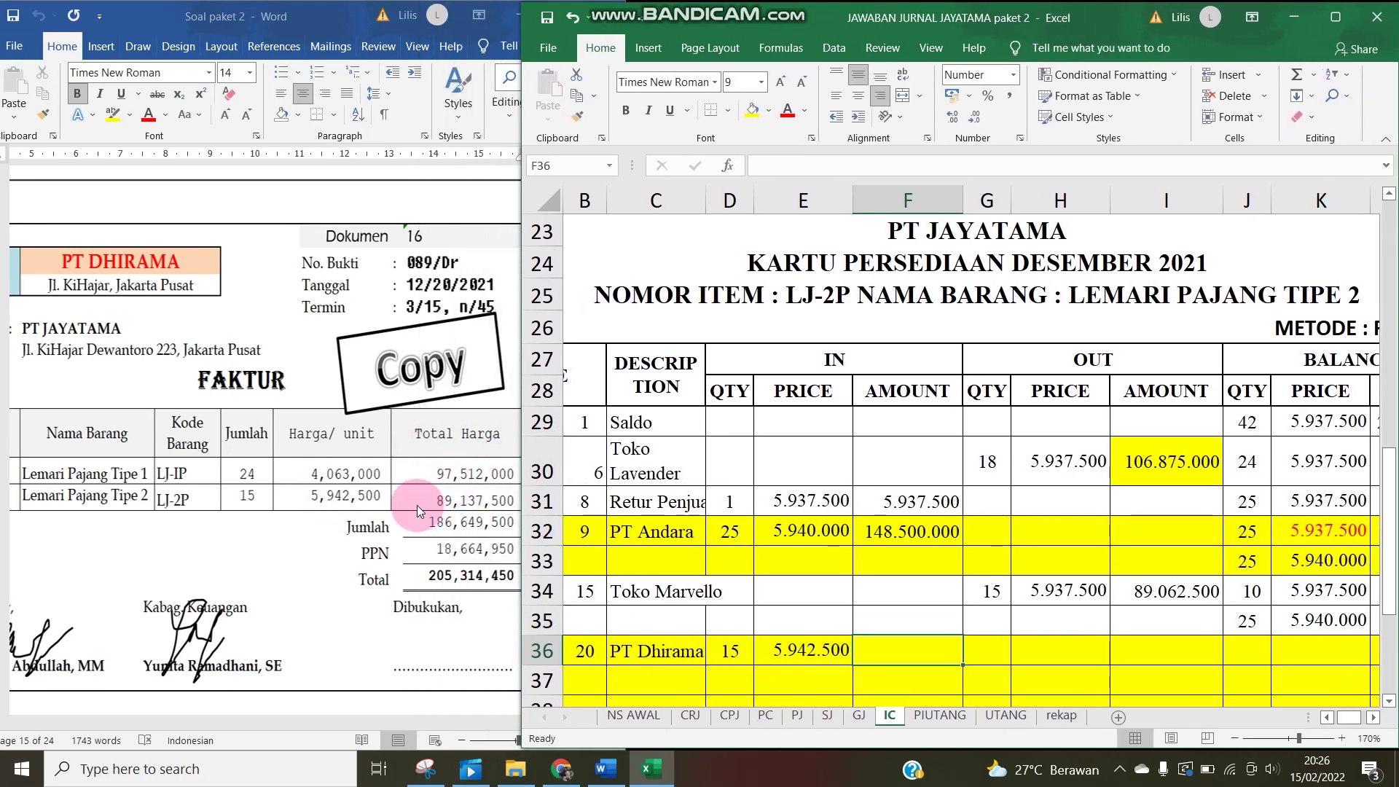
pyautogui.write('89')
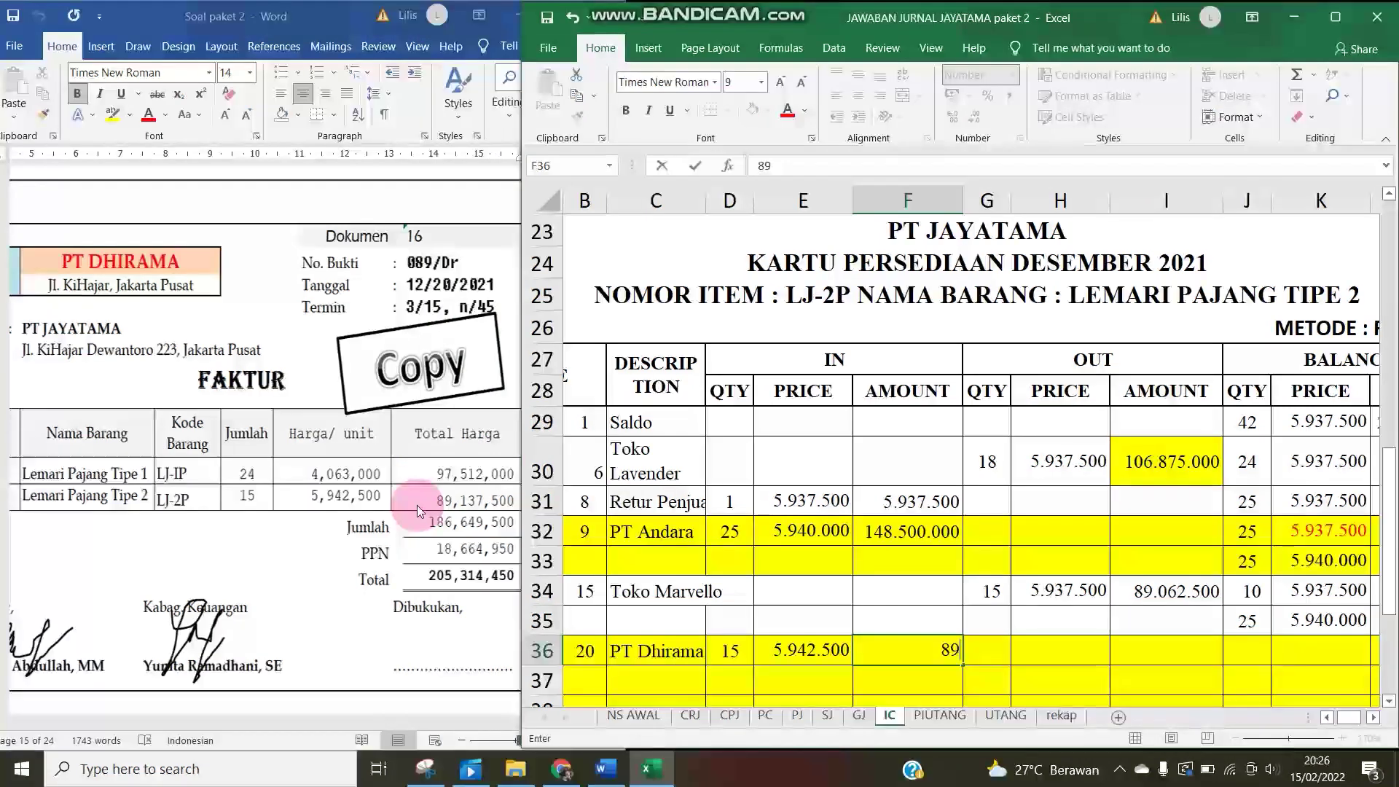
pyautogui.write('137500')
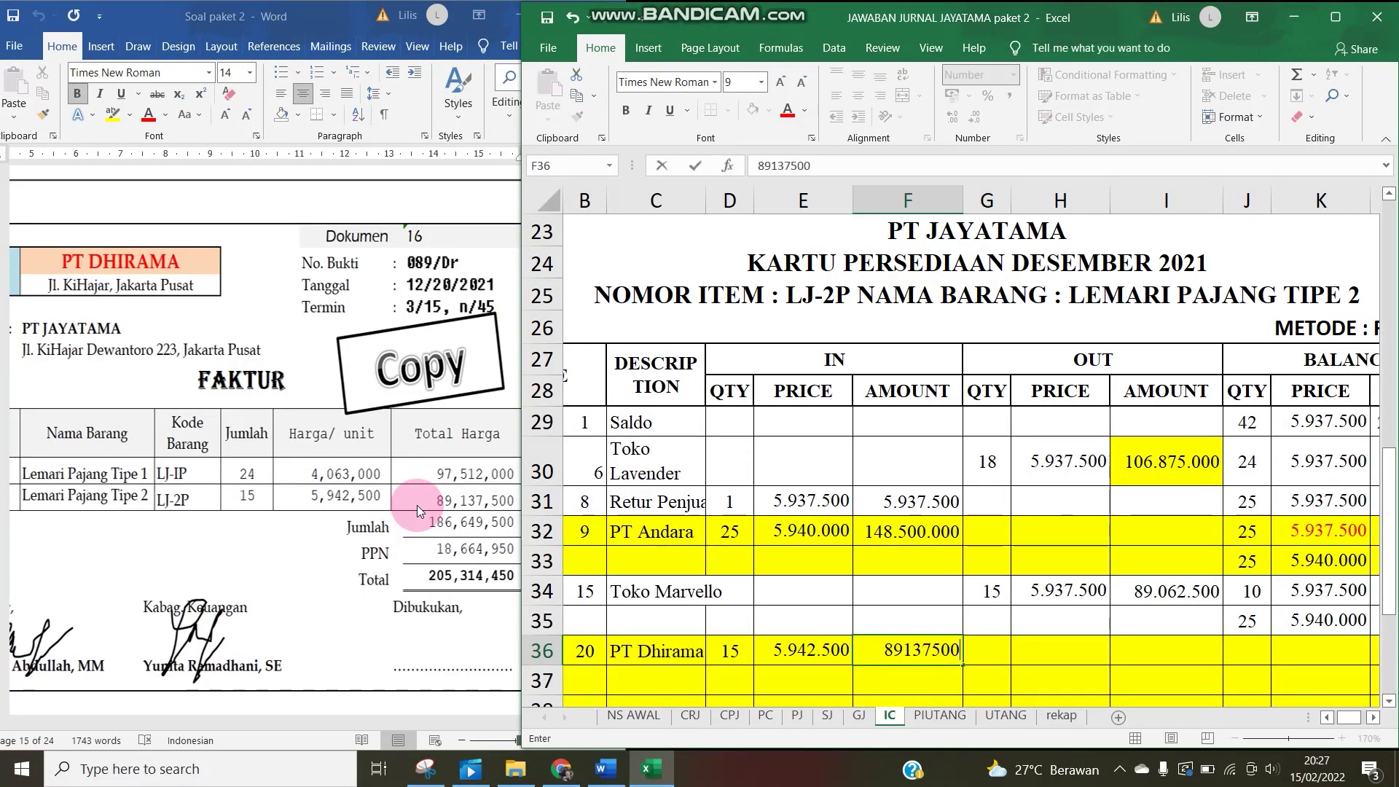
pyautogui.press('Tab')
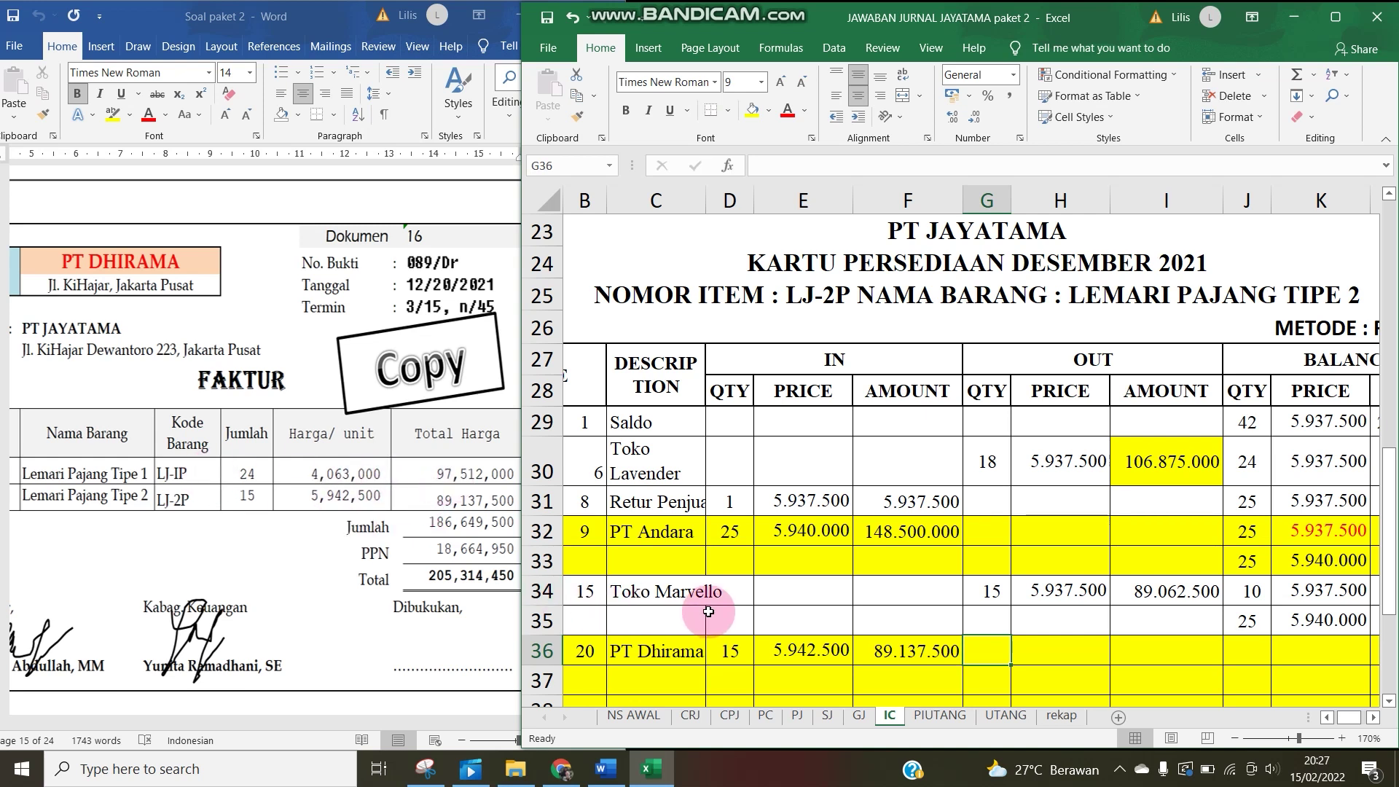
# Widen the workbook window to show the balance columns and compare the LJ-2P card with the PT DHIRAMA invoice.
pyautogui.moveTo(522, 543); pyautogui.dragTo(321, 543)
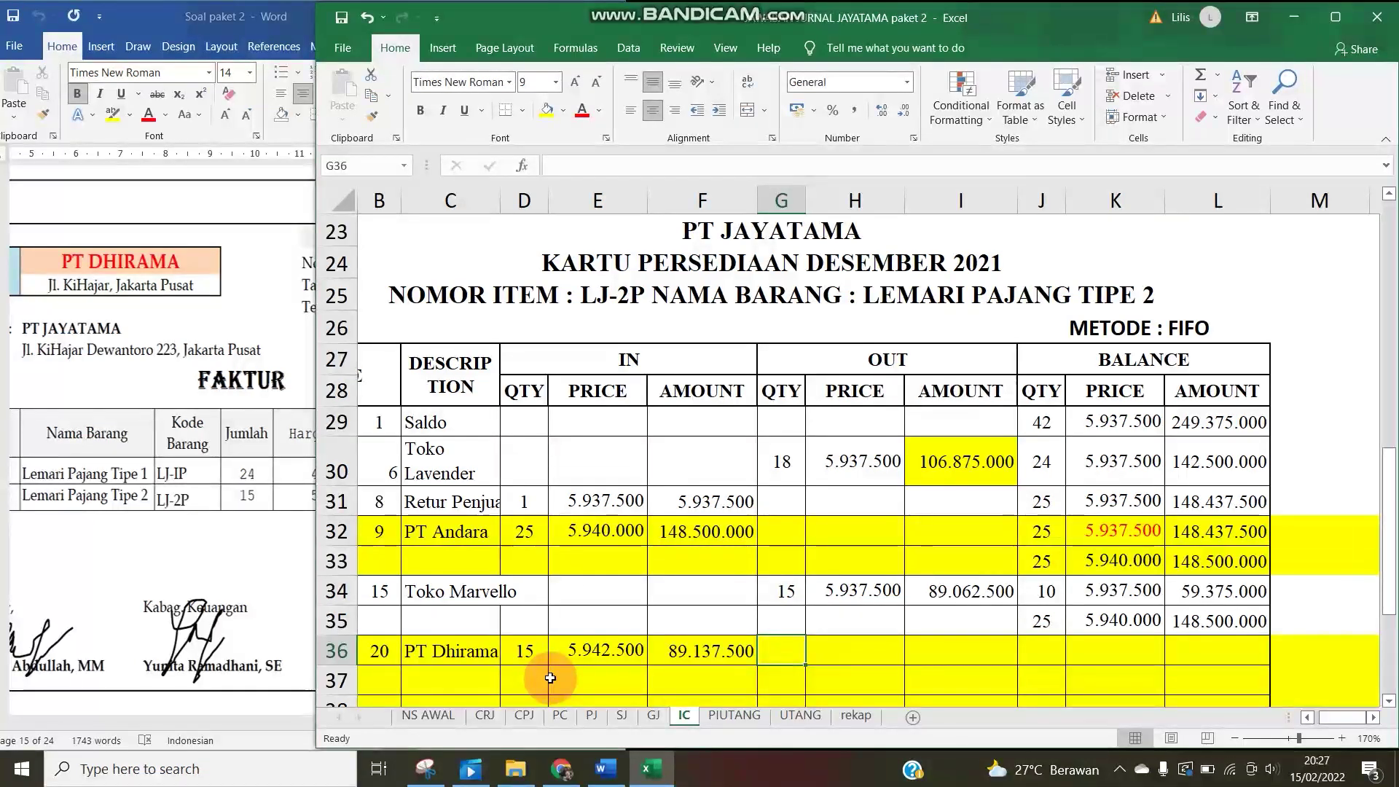
pyautogui.click(863, 593)
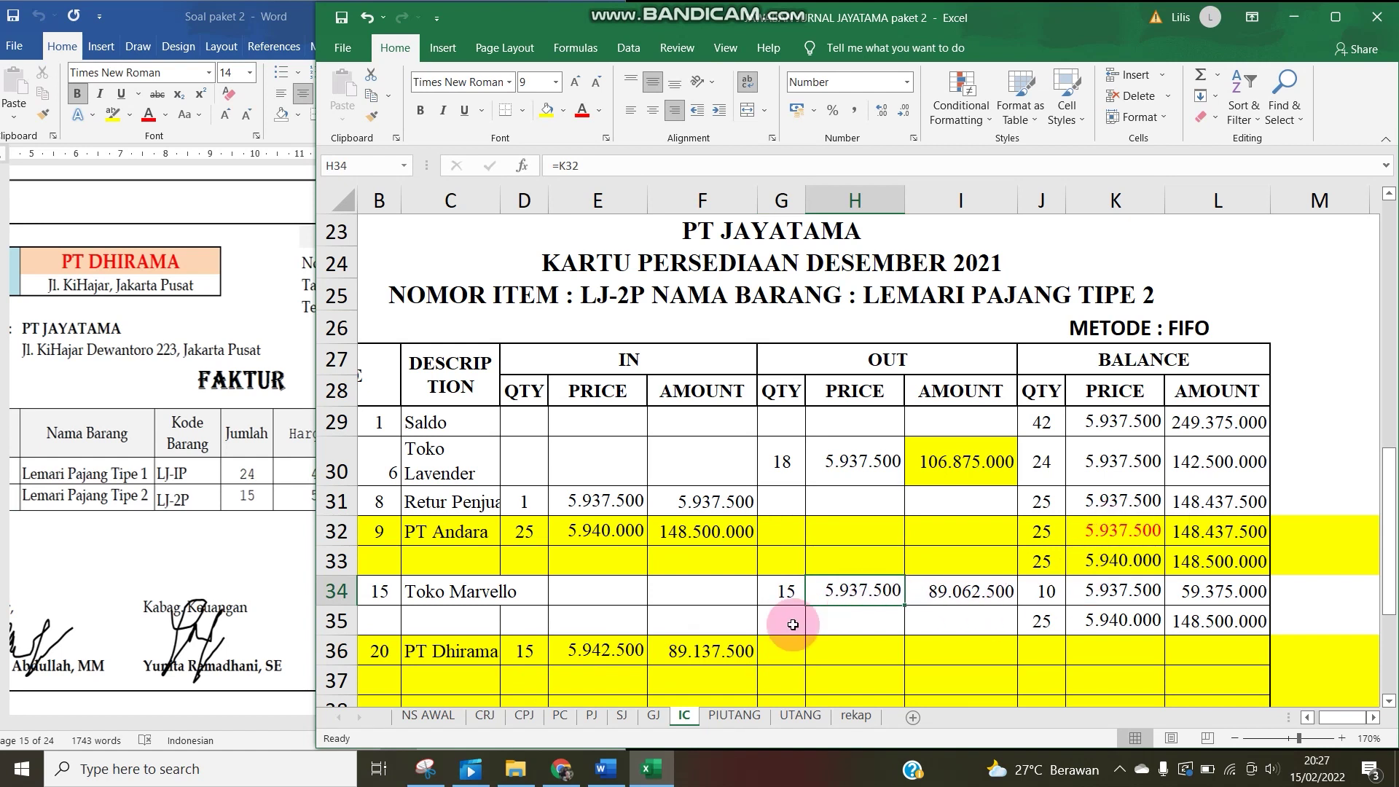
pyautogui.click(256, 410)
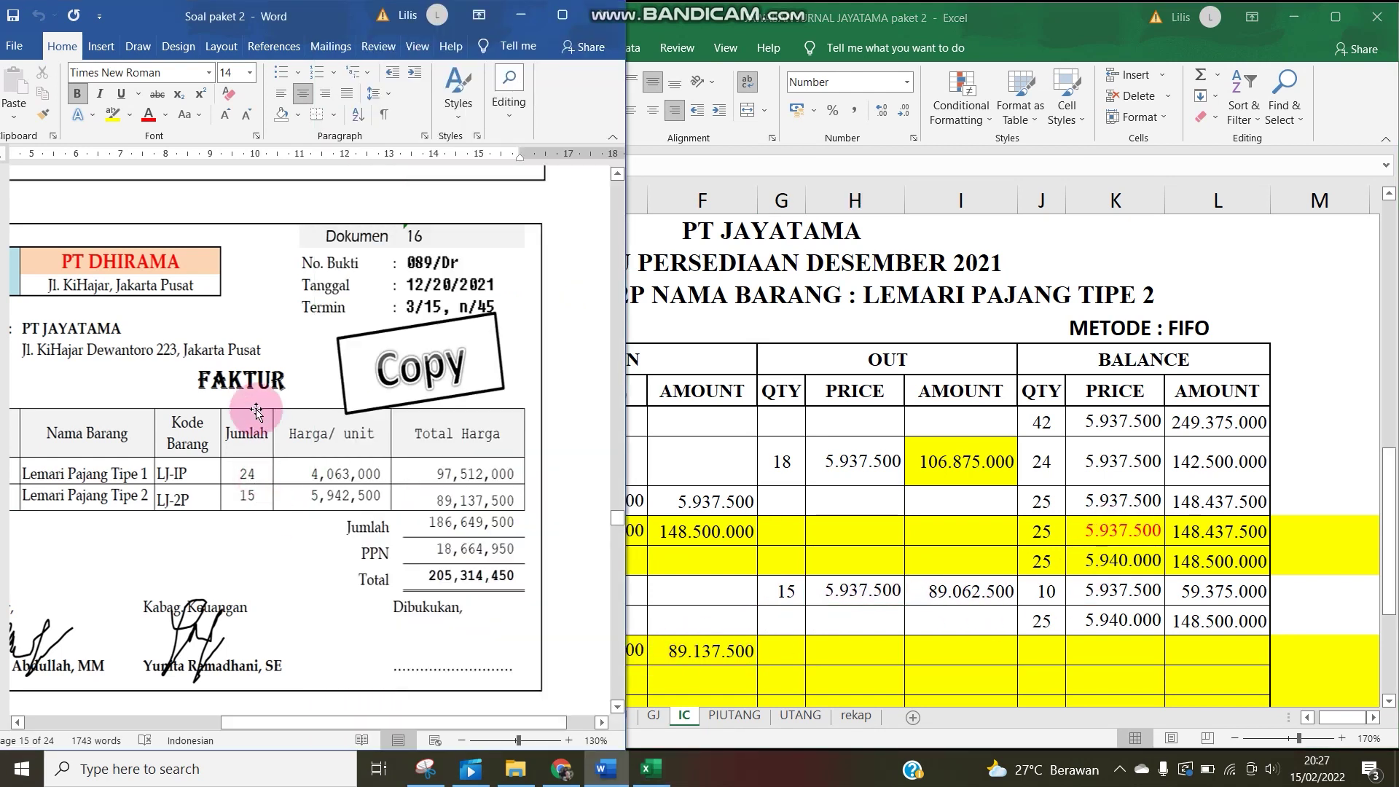
pyautogui.click(831, 588)
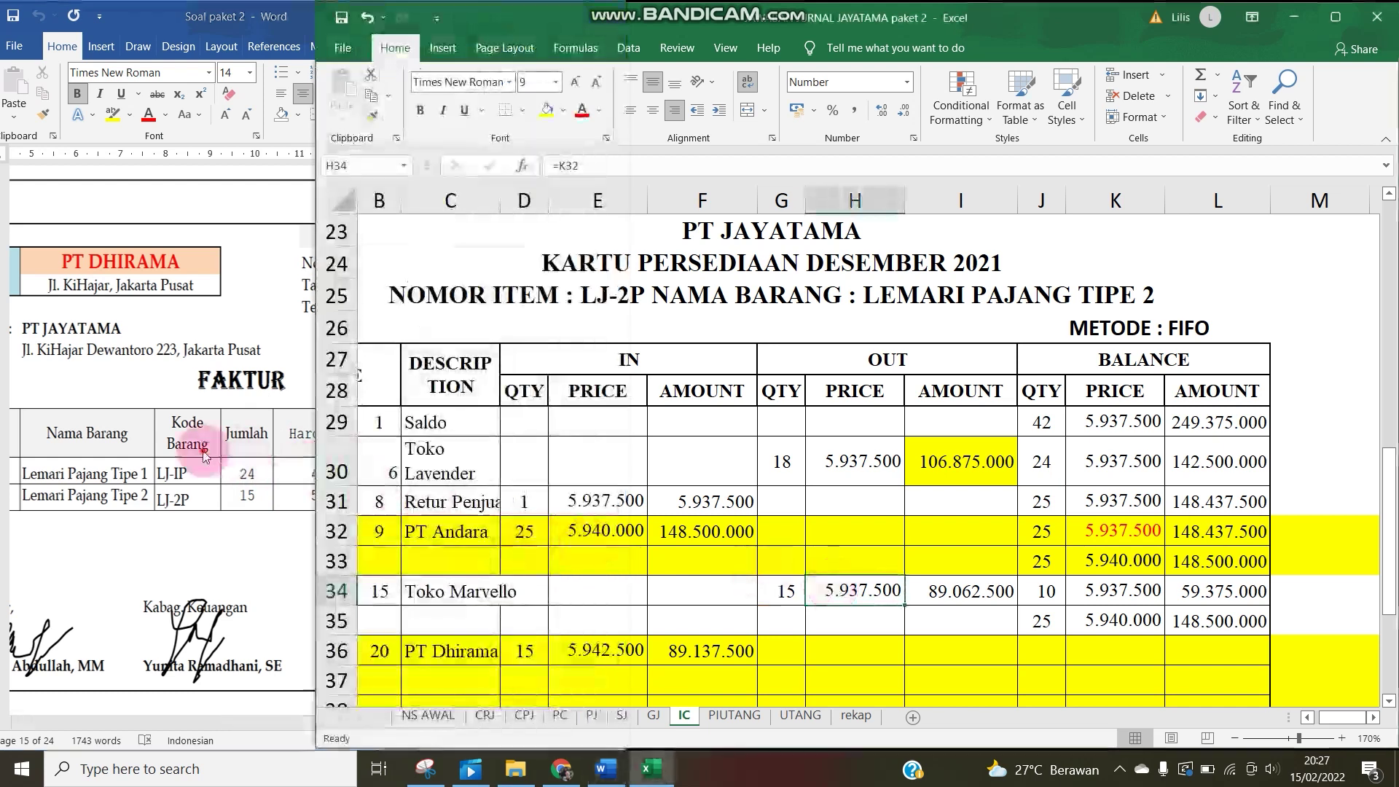
pyautogui.click(204, 455)
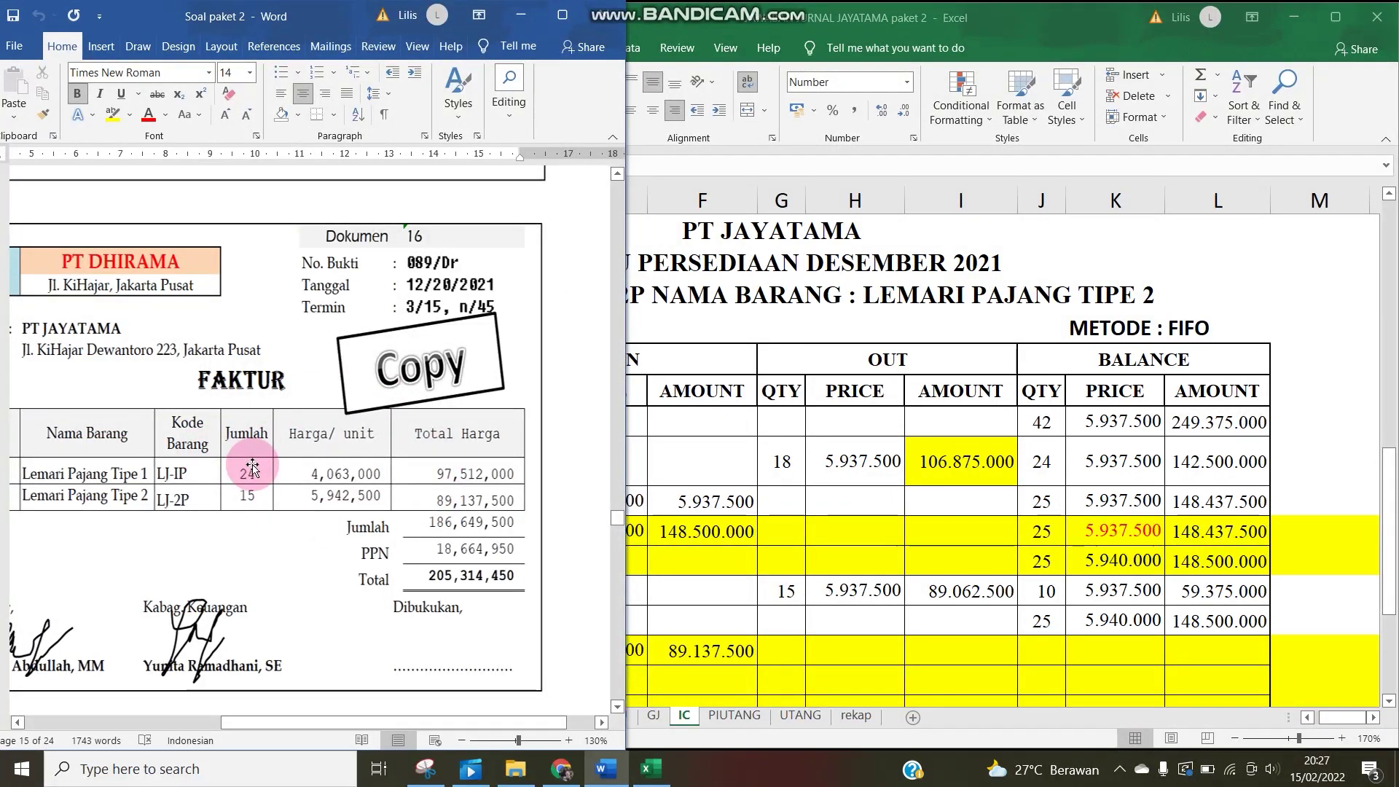
pyautogui.click(725, 630)
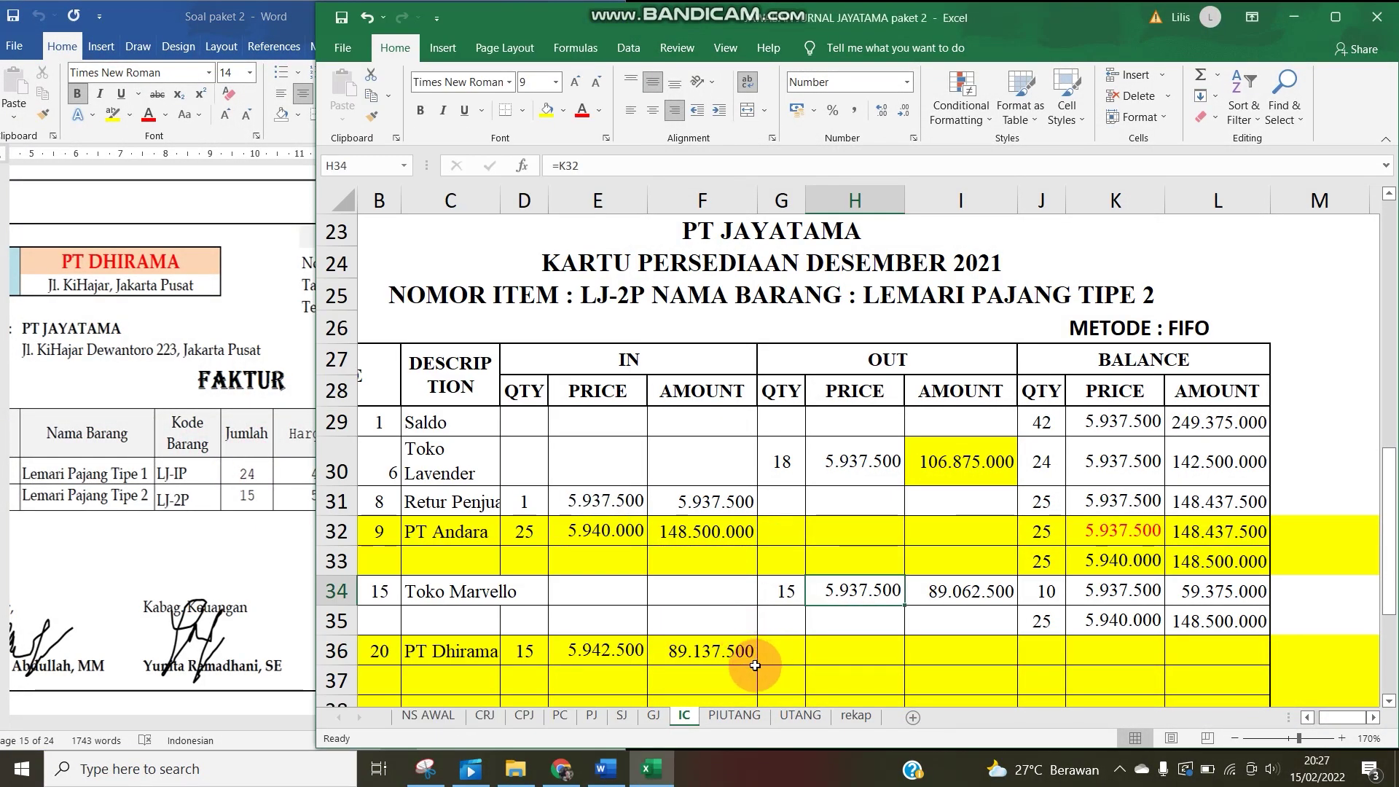
# Copy the LJ-2P balance cells J34:L35 into the rows starting at J36 as values only.
pyautogui.moveTo(1042, 591); pyautogui.dragTo(1199, 623)
pyautogui.hotkey('ctrl', 'c')
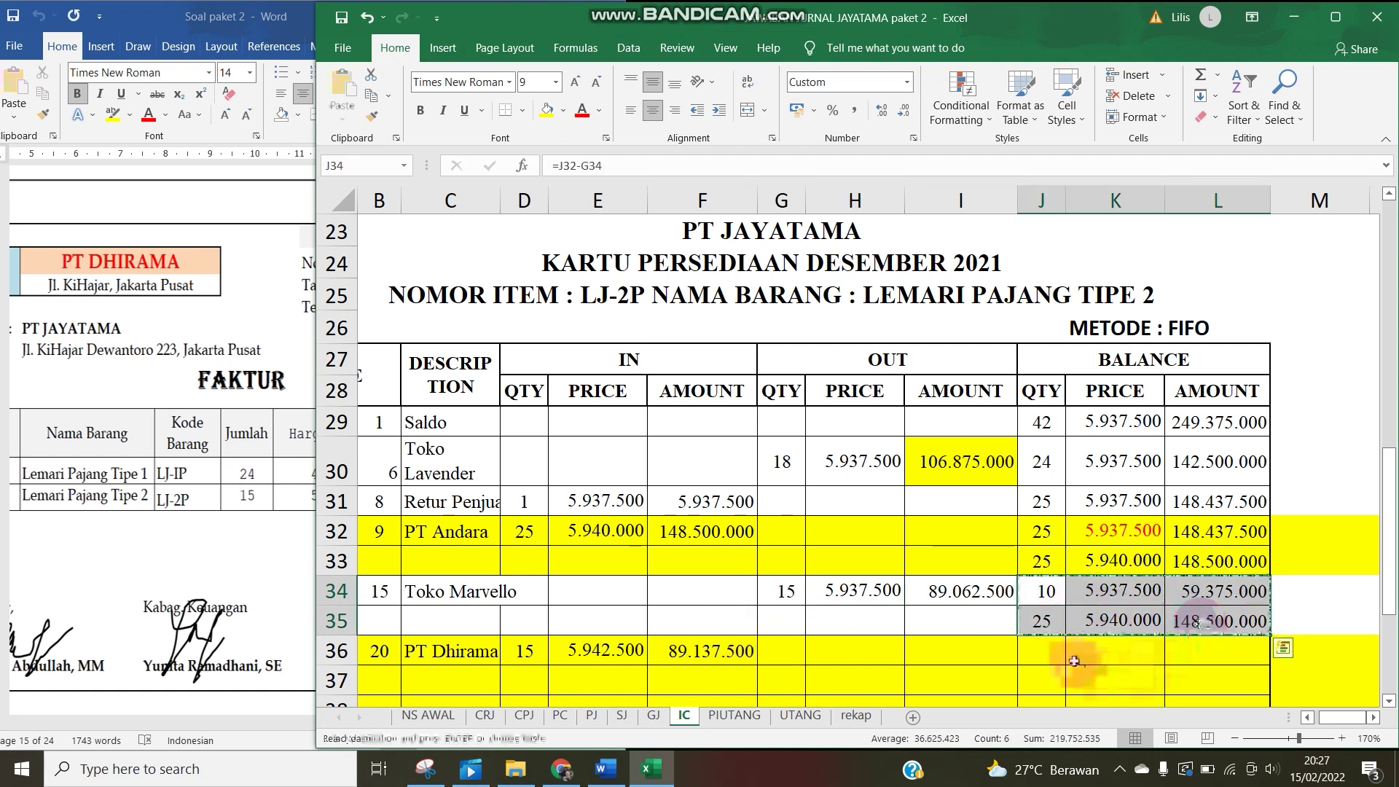
pyautogui.click(1053, 650)
pyautogui.rightClick(1053, 651)
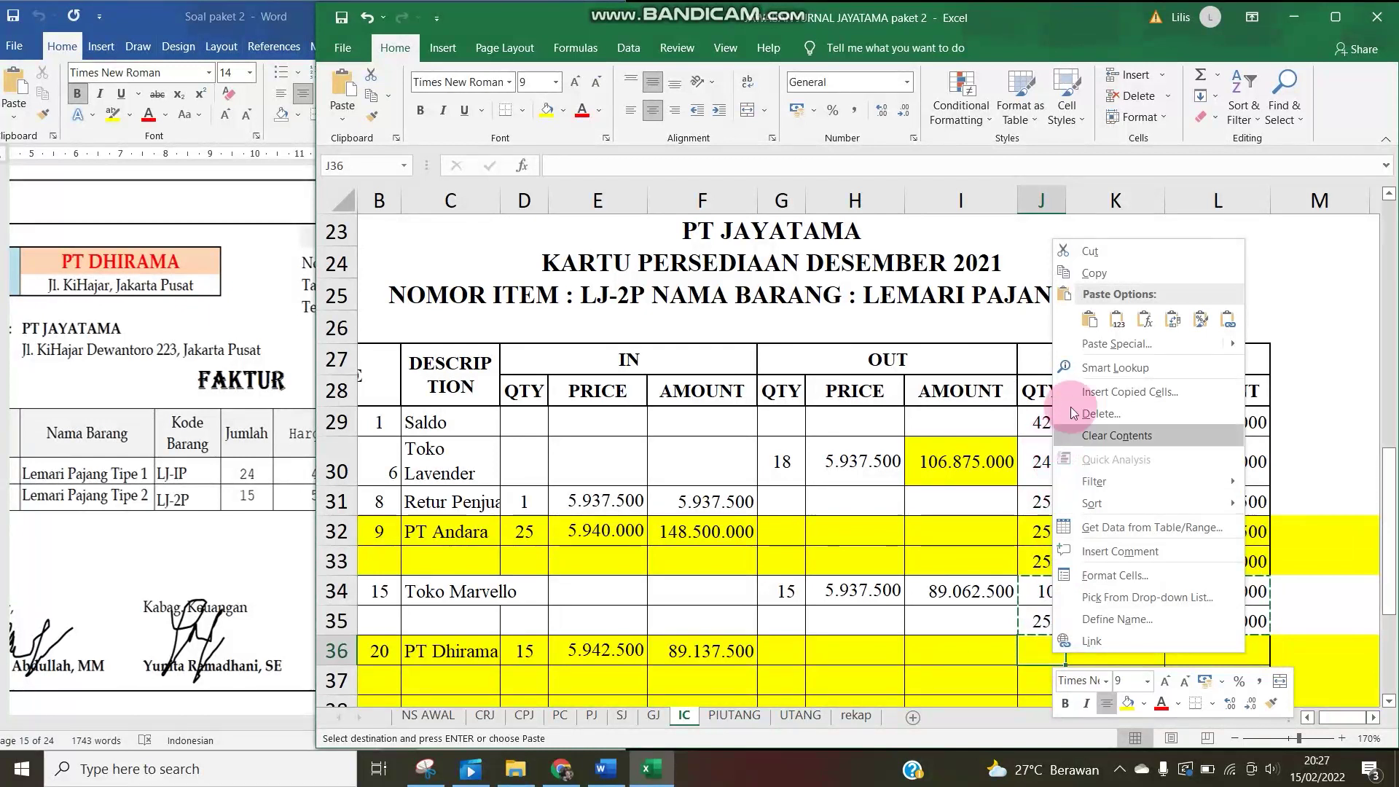
pyautogui.click(1082, 344)
pyautogui.click(948, 276)
pyautogui.click(1103, 473)
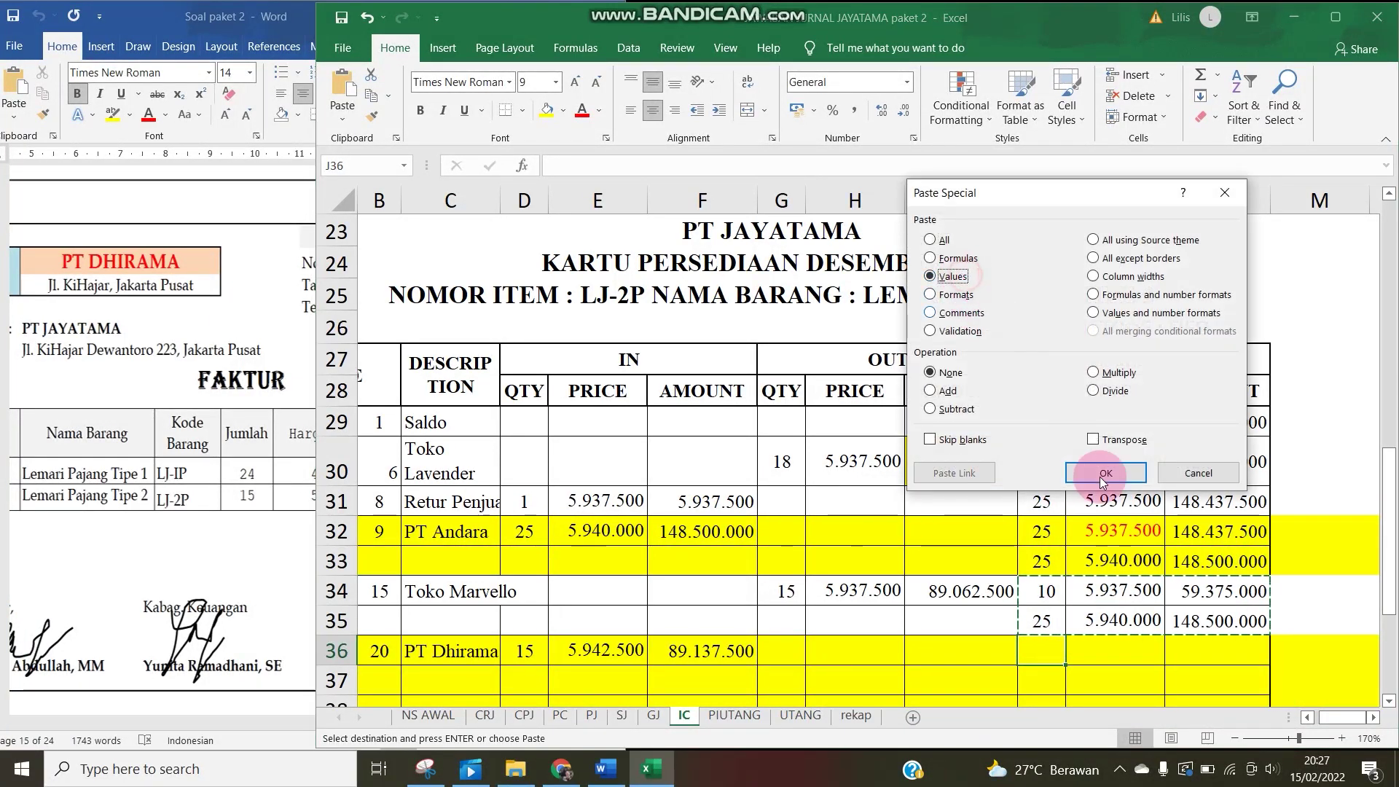
# Copy the incoming quantity, price and amount from D36:F36 into the balance cells starting at J38 as values only.
pyautogui.scroll(-2, 1020, 502)
pyautogui.click(528, 456)
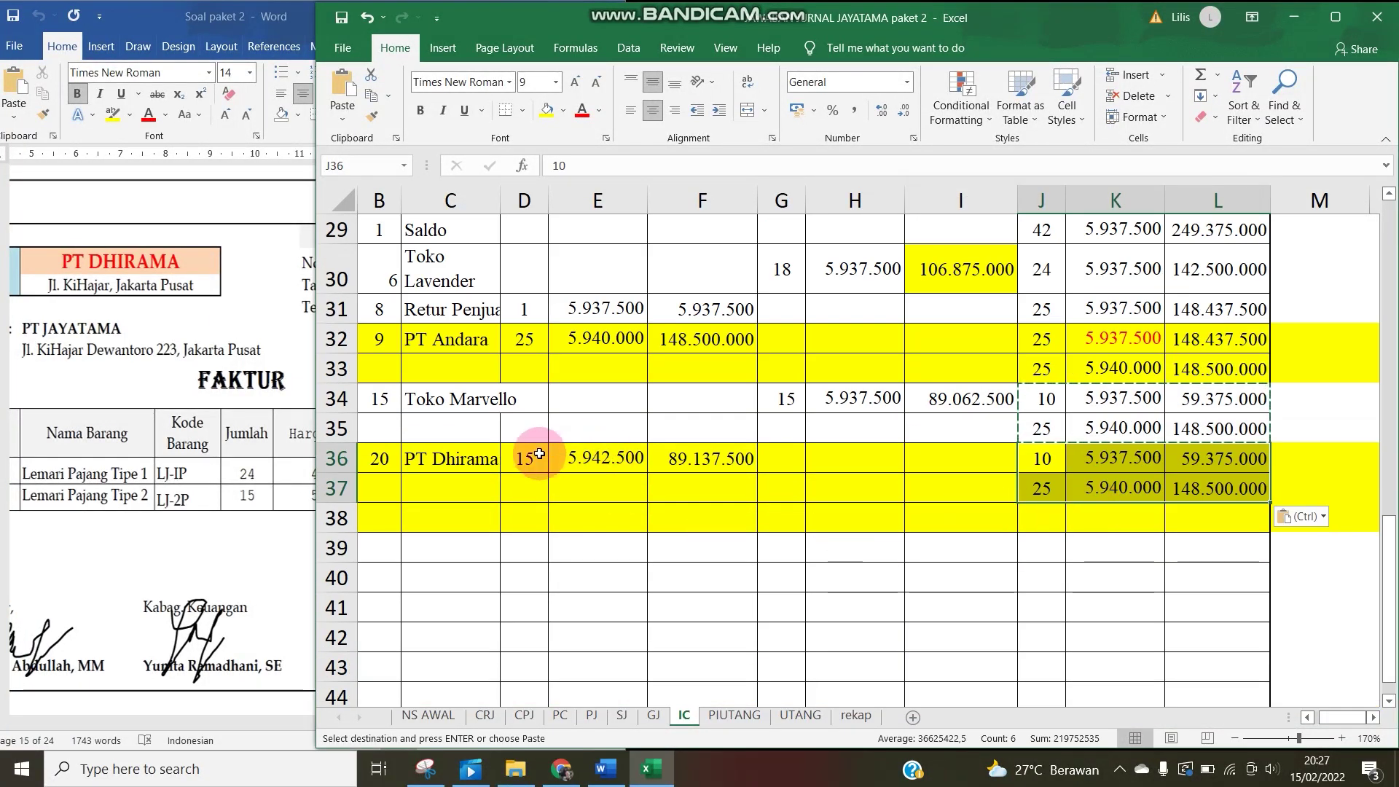
pyautogui.moveTo(616, 462); pyautogui.dragTo(713, 466)
pyautogui.hotkey('ctrl', 'c')
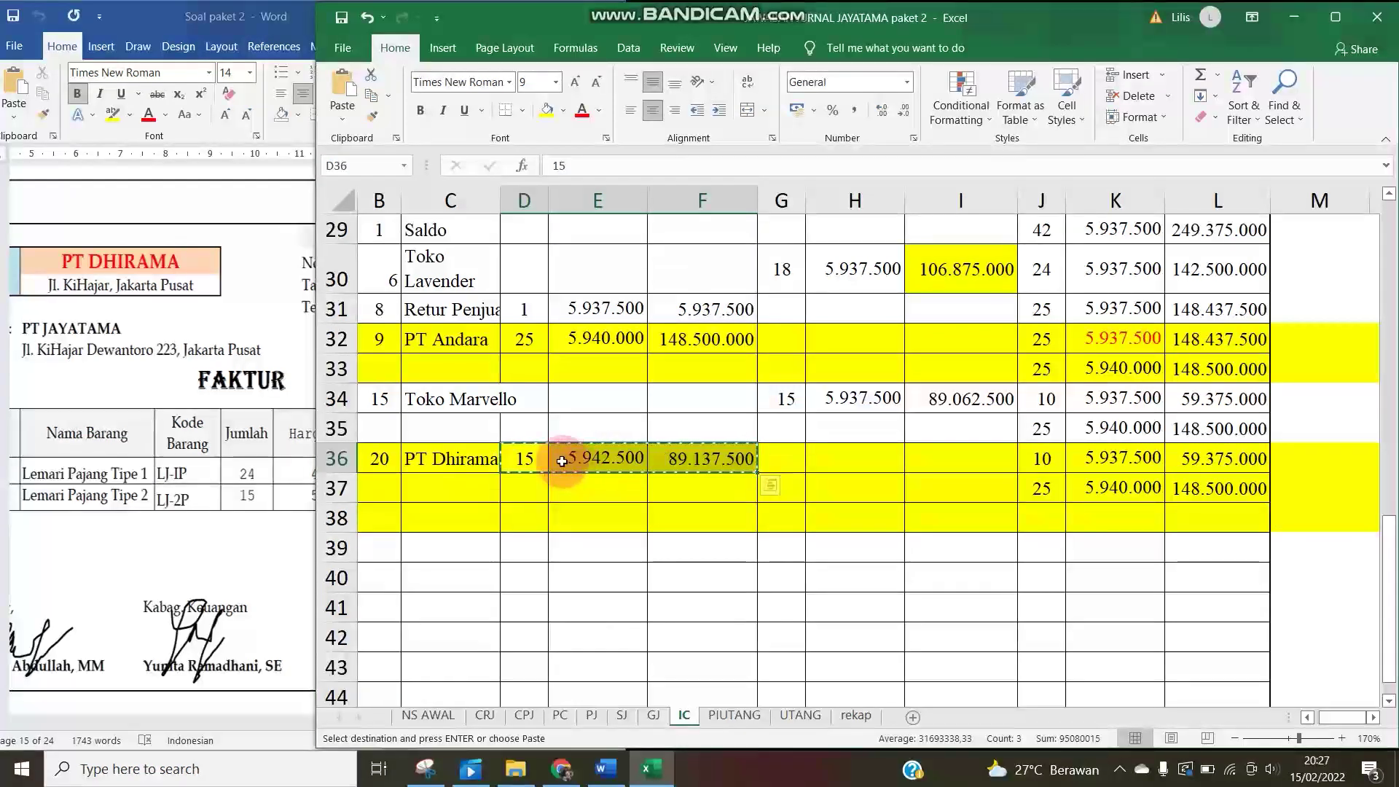
pyautogui.rightClick(1039, 519)
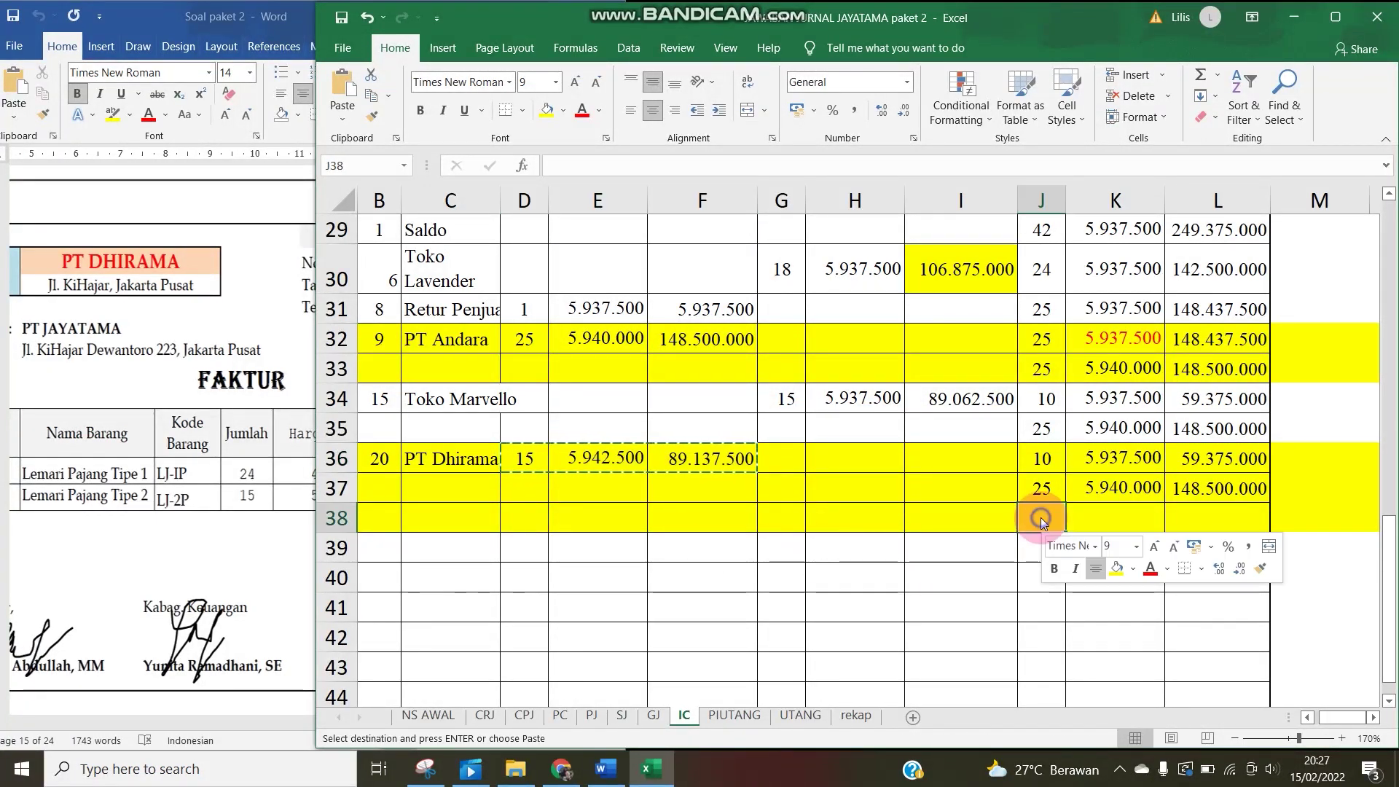
pyautogui.click(1081, 209)
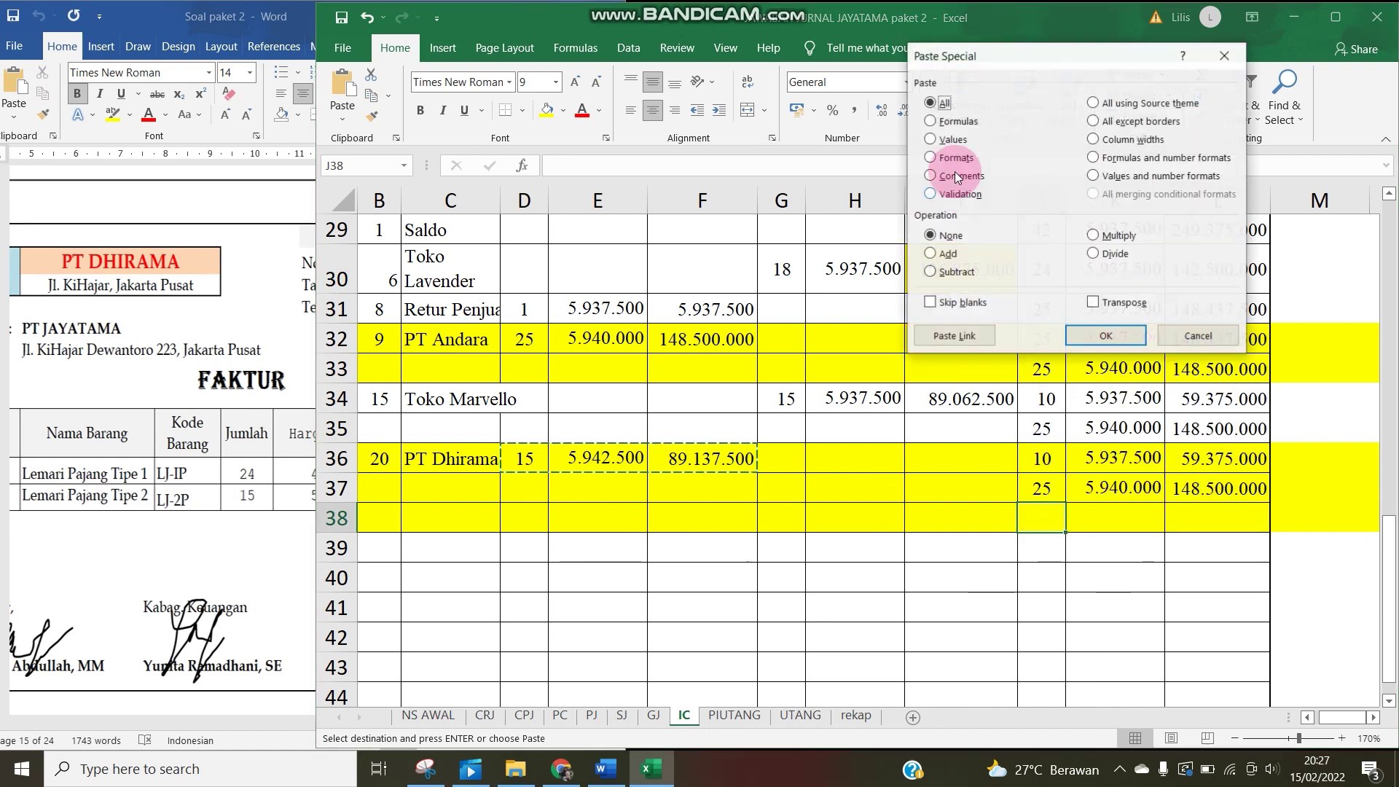
pyautogui.click(930, 139)
pyautogui.click(1098, 337)
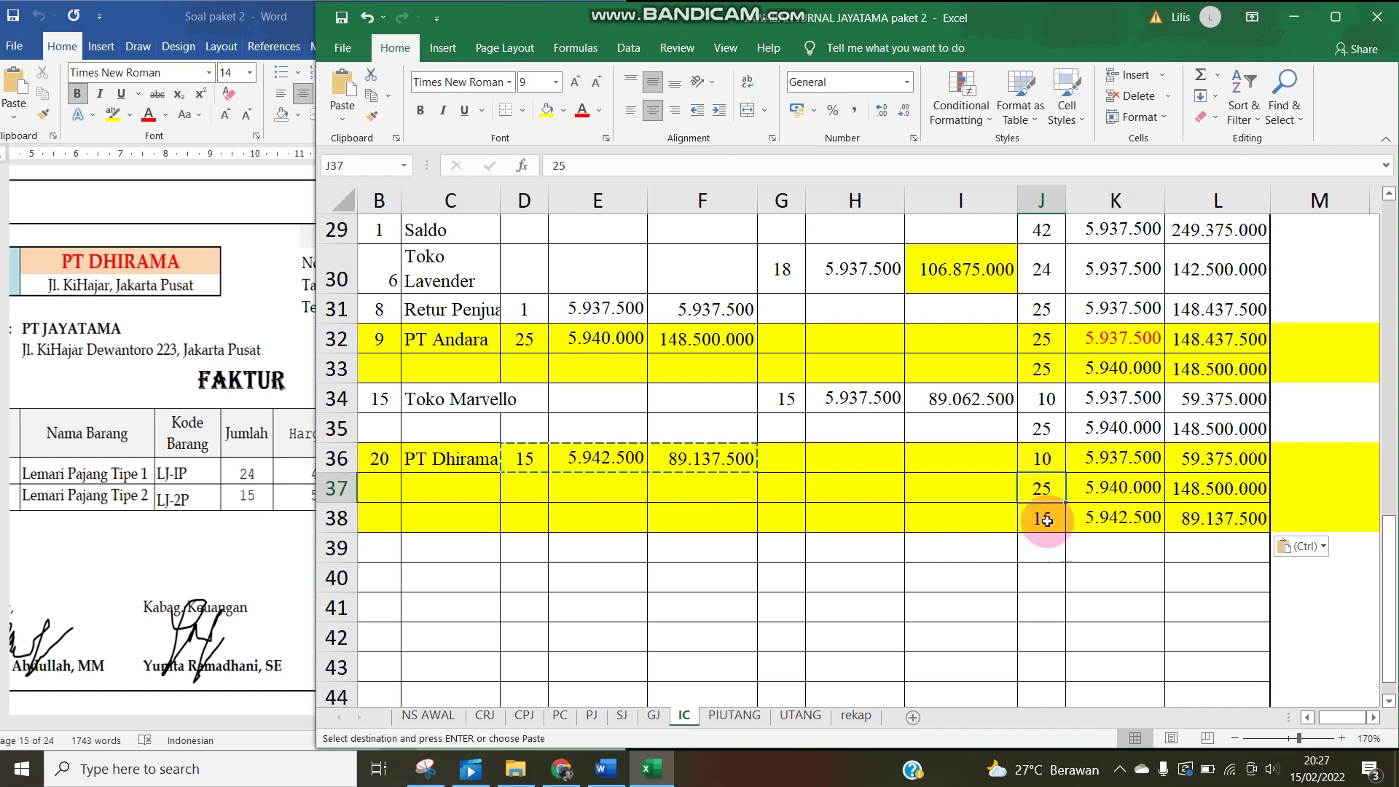
pyautogui.click(1129, 518)
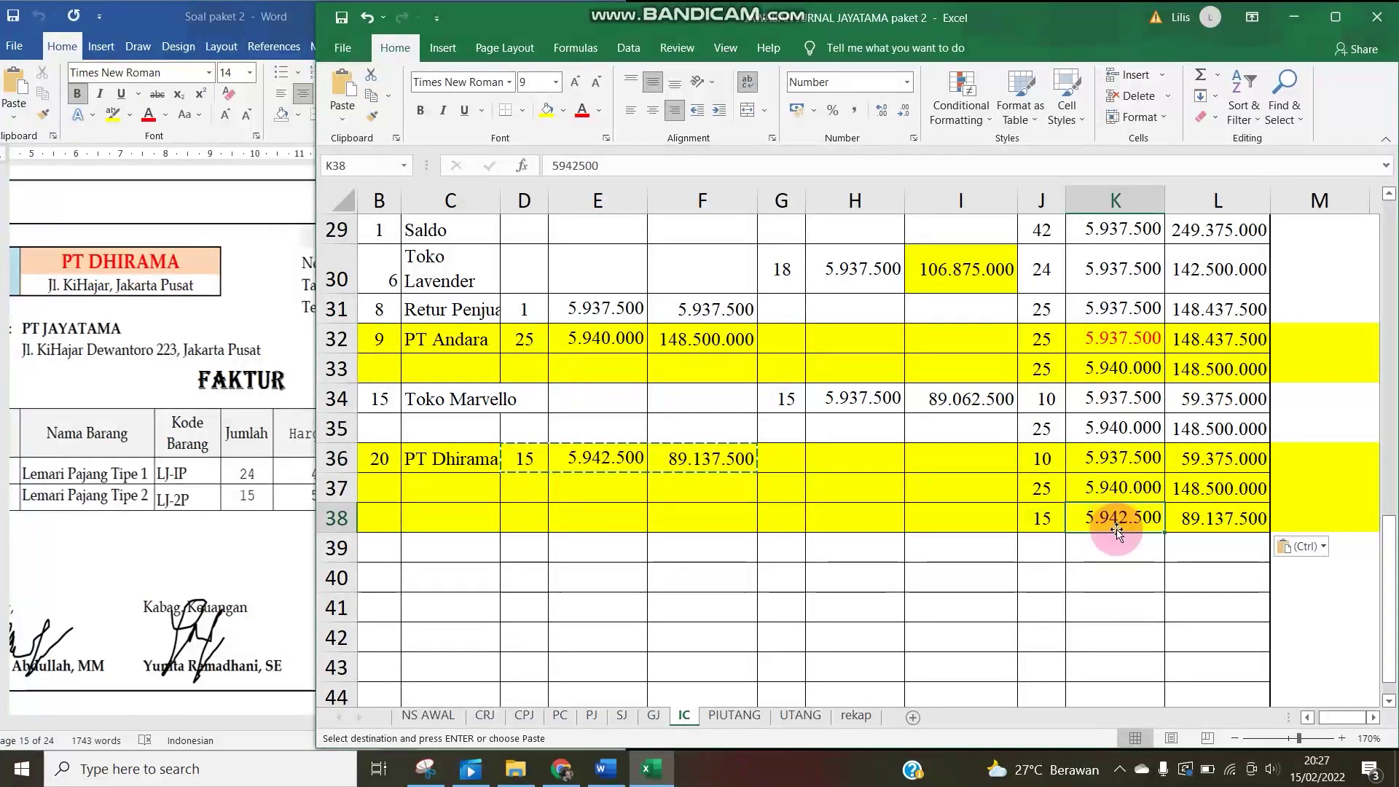
# Examine the LJ-2P inventory card's balance rows 36 to 38 at a larger zoom and check their quantities and prices.
pyautogui.moveTo(1042, 488)
pyautogui.mouseDown()
pyautogui.moveTo(1213, 492)
pyautogui.moveTo(1042, 495)
pyautogui.mouseUp()
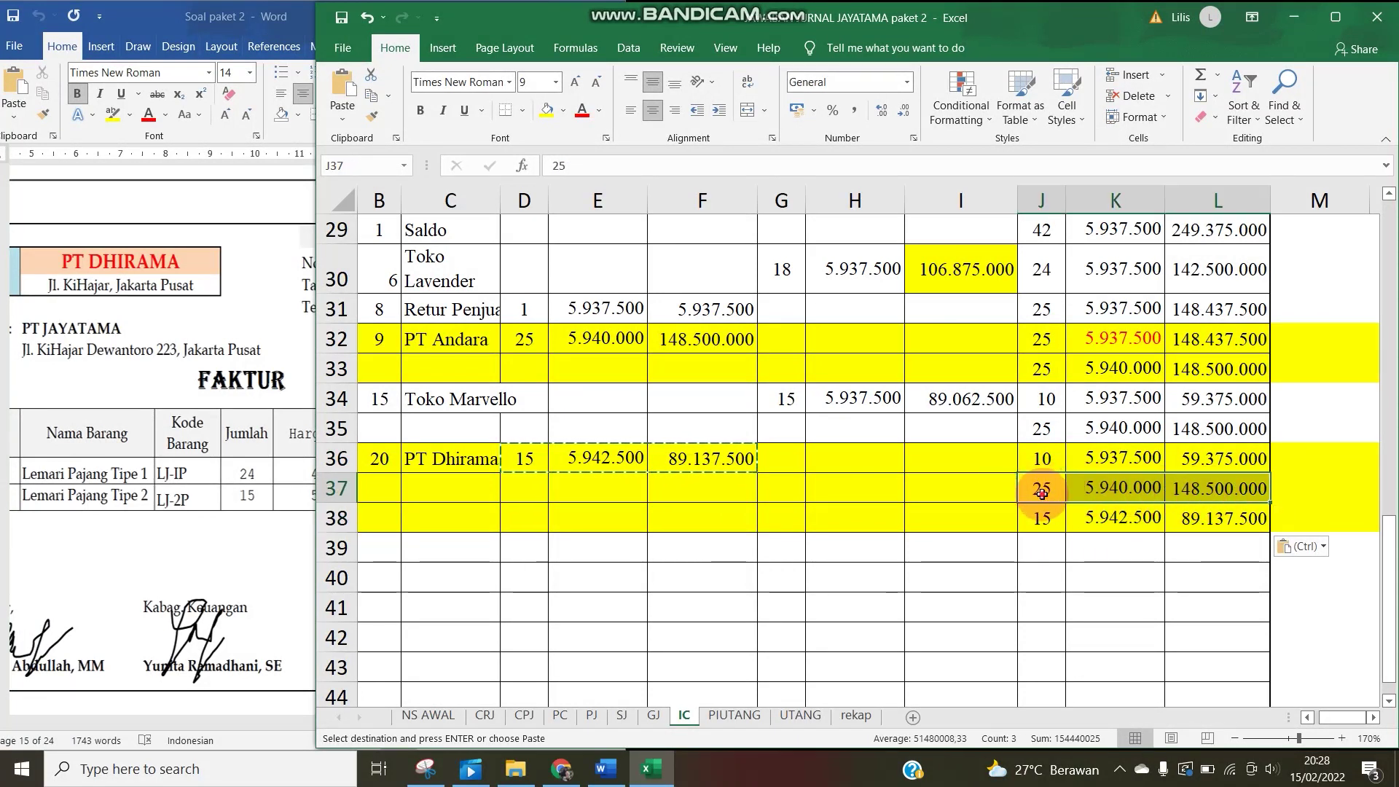
pyautogui.click(1032, 464)
pyautogui.click(1118, 518)
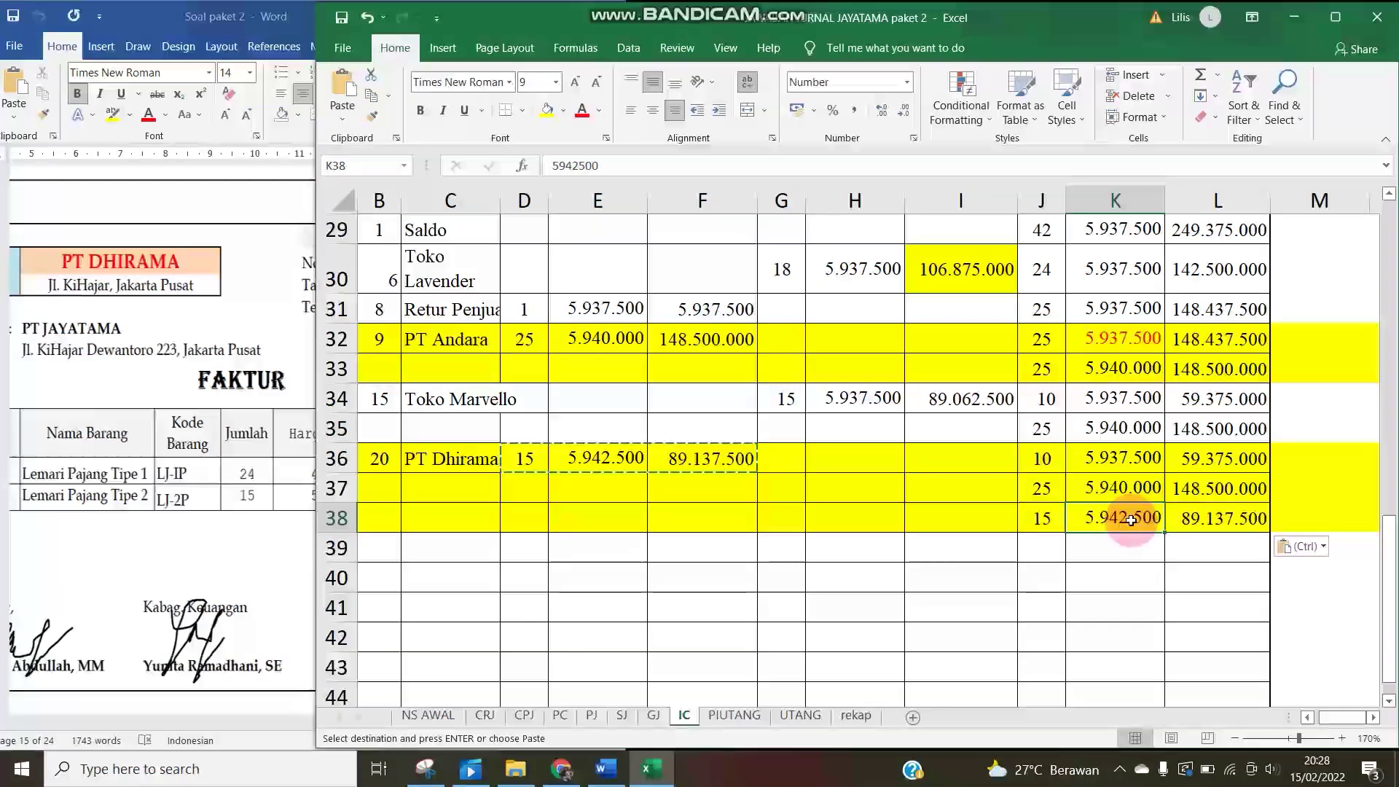
pyautogui.scroll(2, 1129, 515)
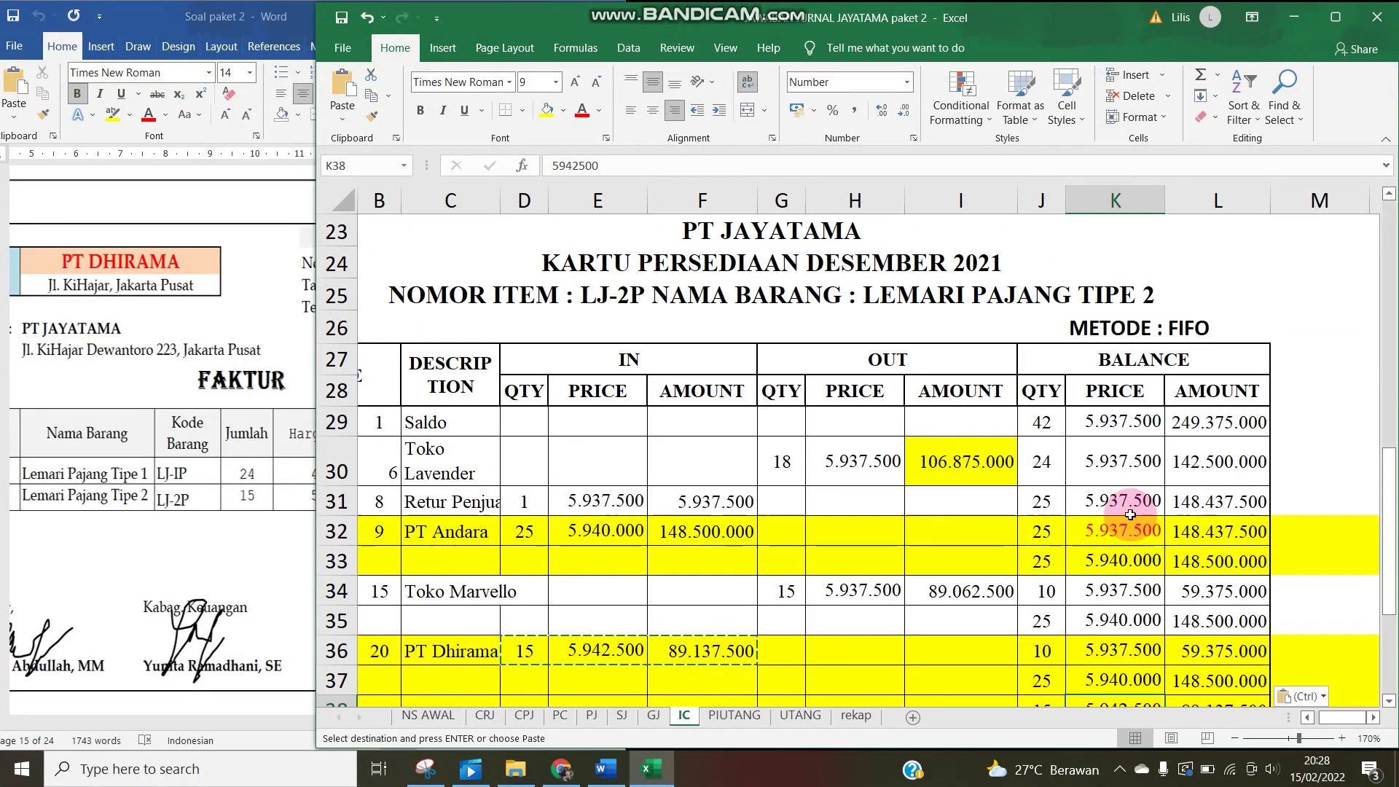
pyautogui.scroll(-1, 1130, 515)
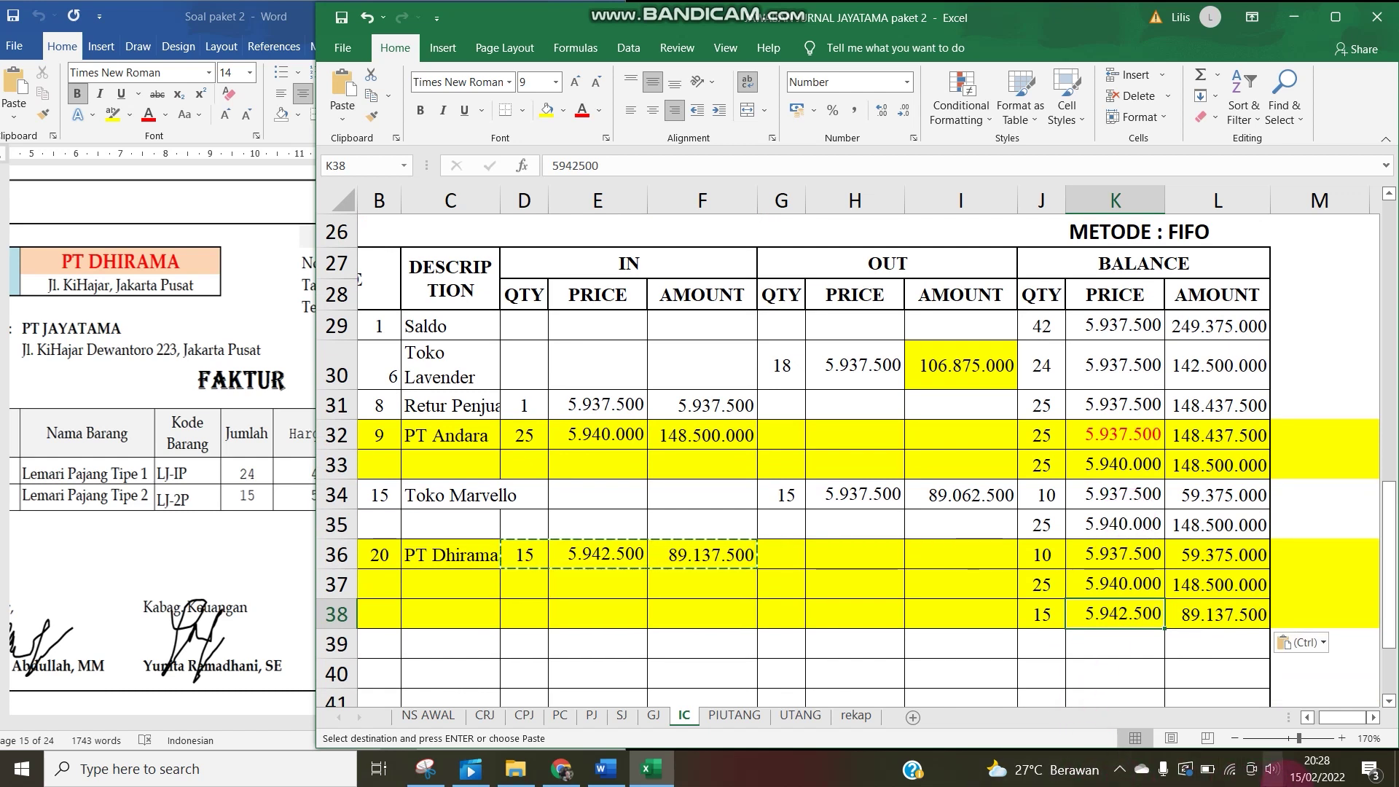
pyautogui.click(1341, 738)
pyautogui.click(1341, 739)
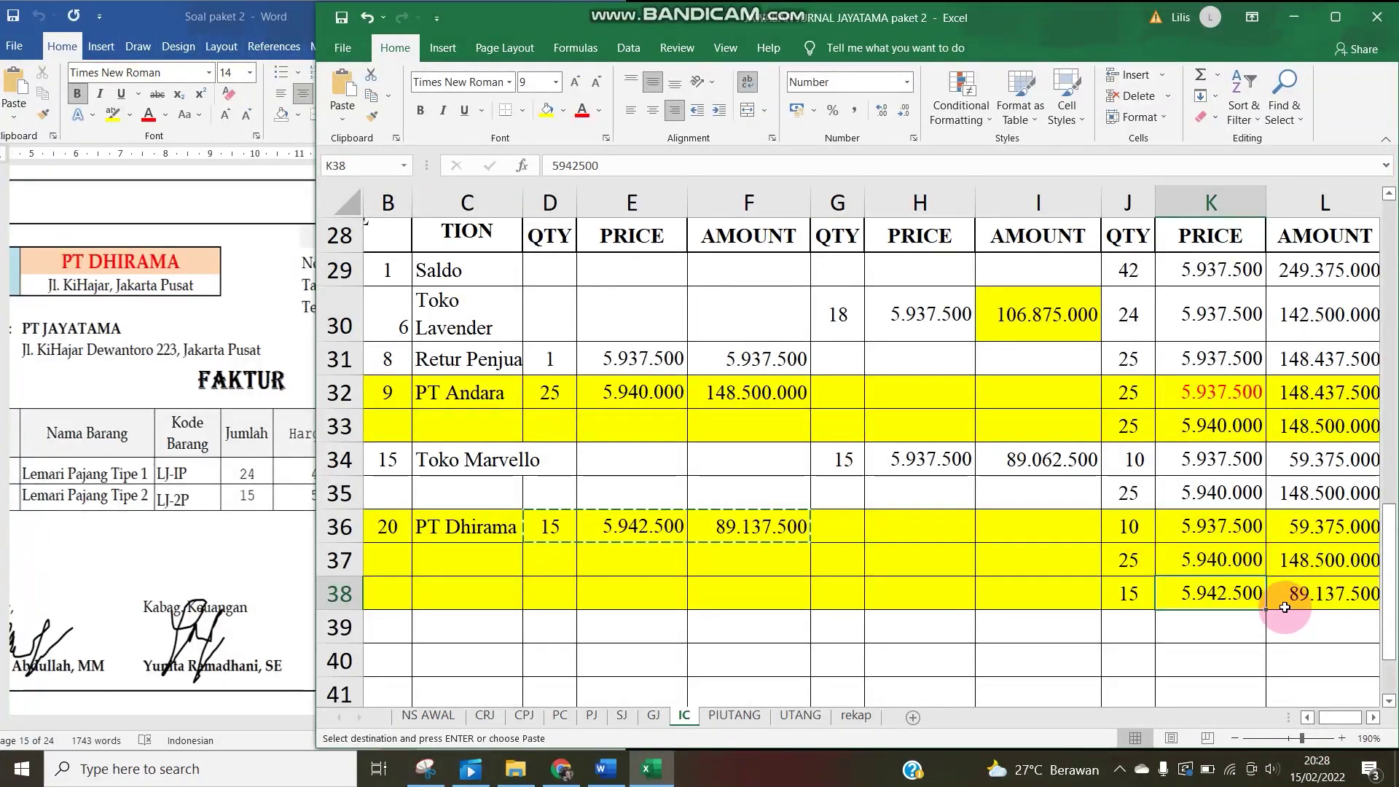
pyautogui.scroll(1, 1285, 607)
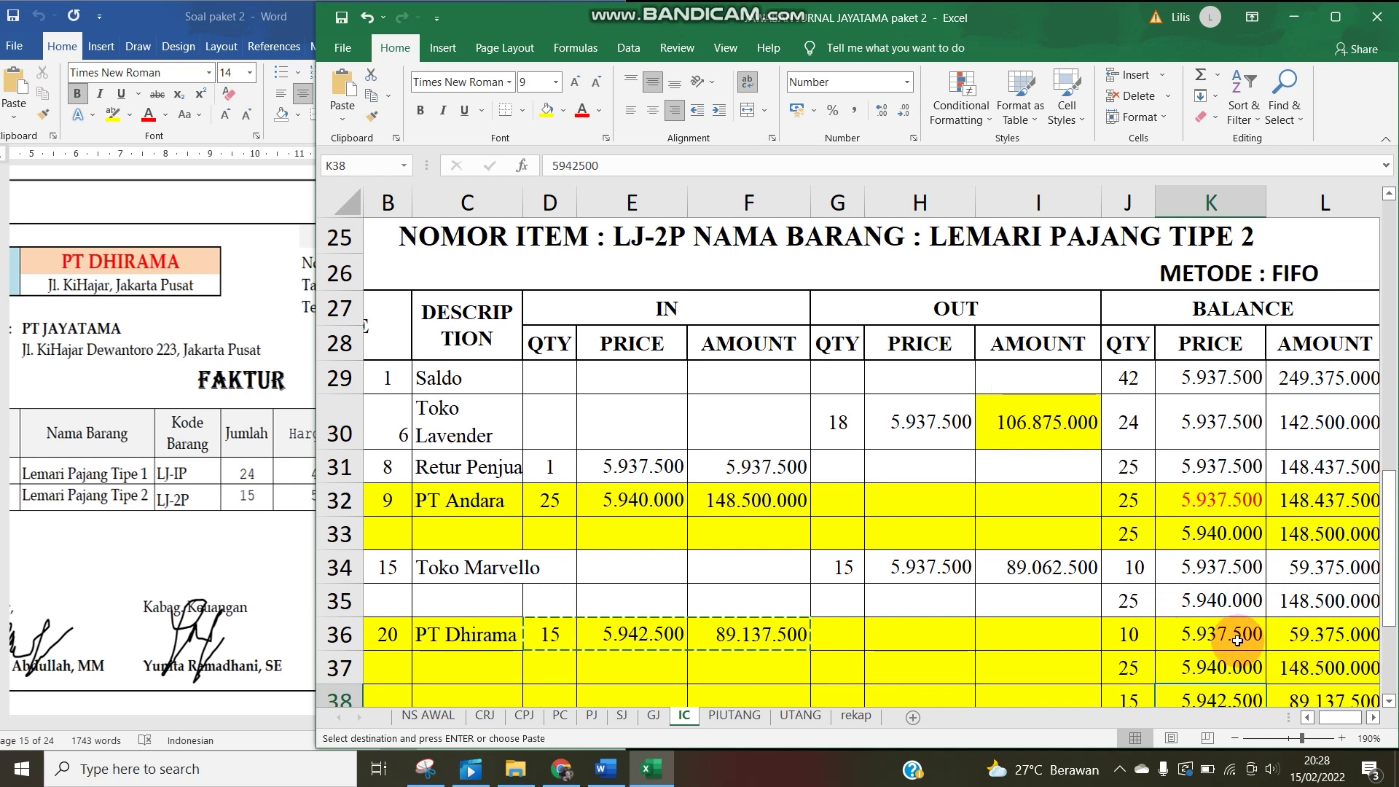
pyautogui.click(1216, 633)
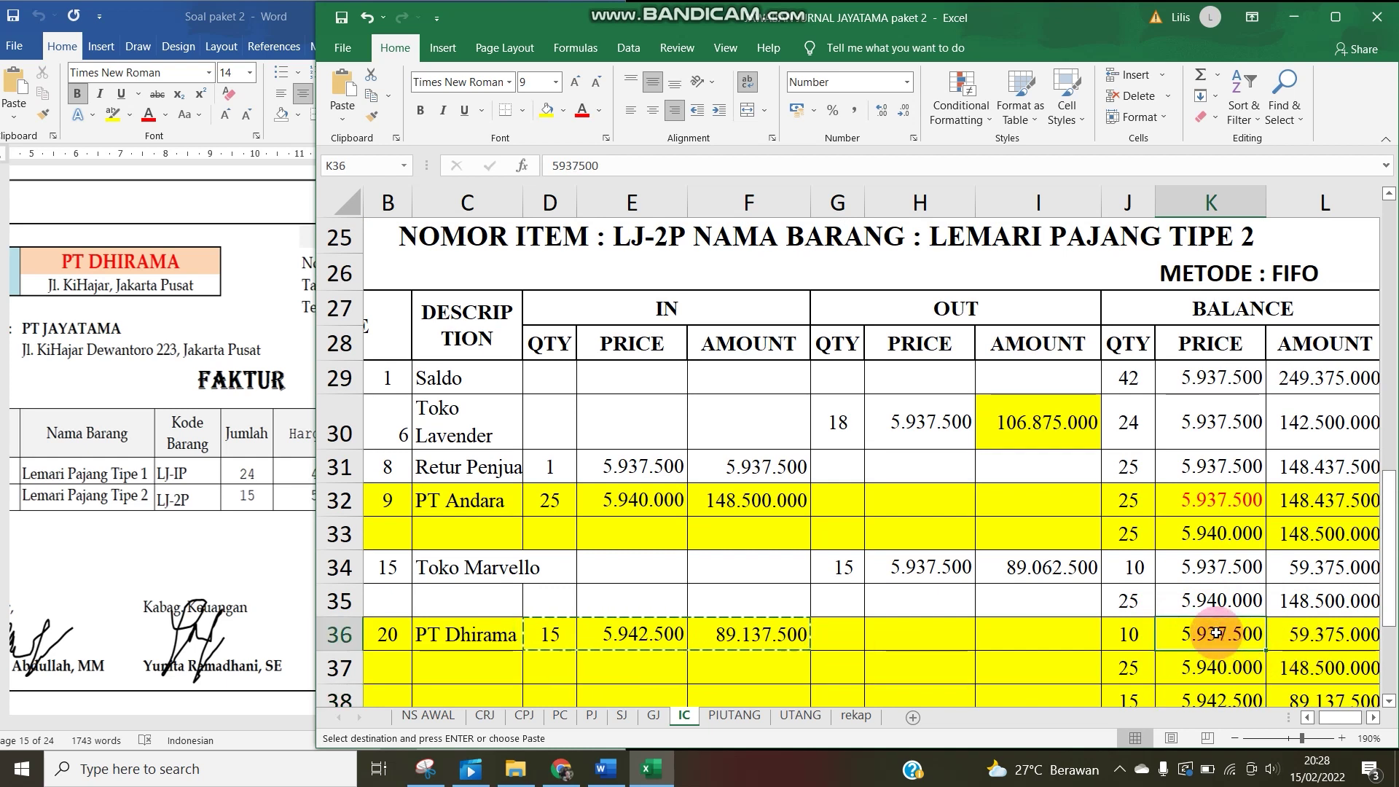
# Switch to the Word document and read memorial 01/BM (Dokumen 17) on the Toko BERLAN receivable write-off.
pyautogui.click(291, 558)
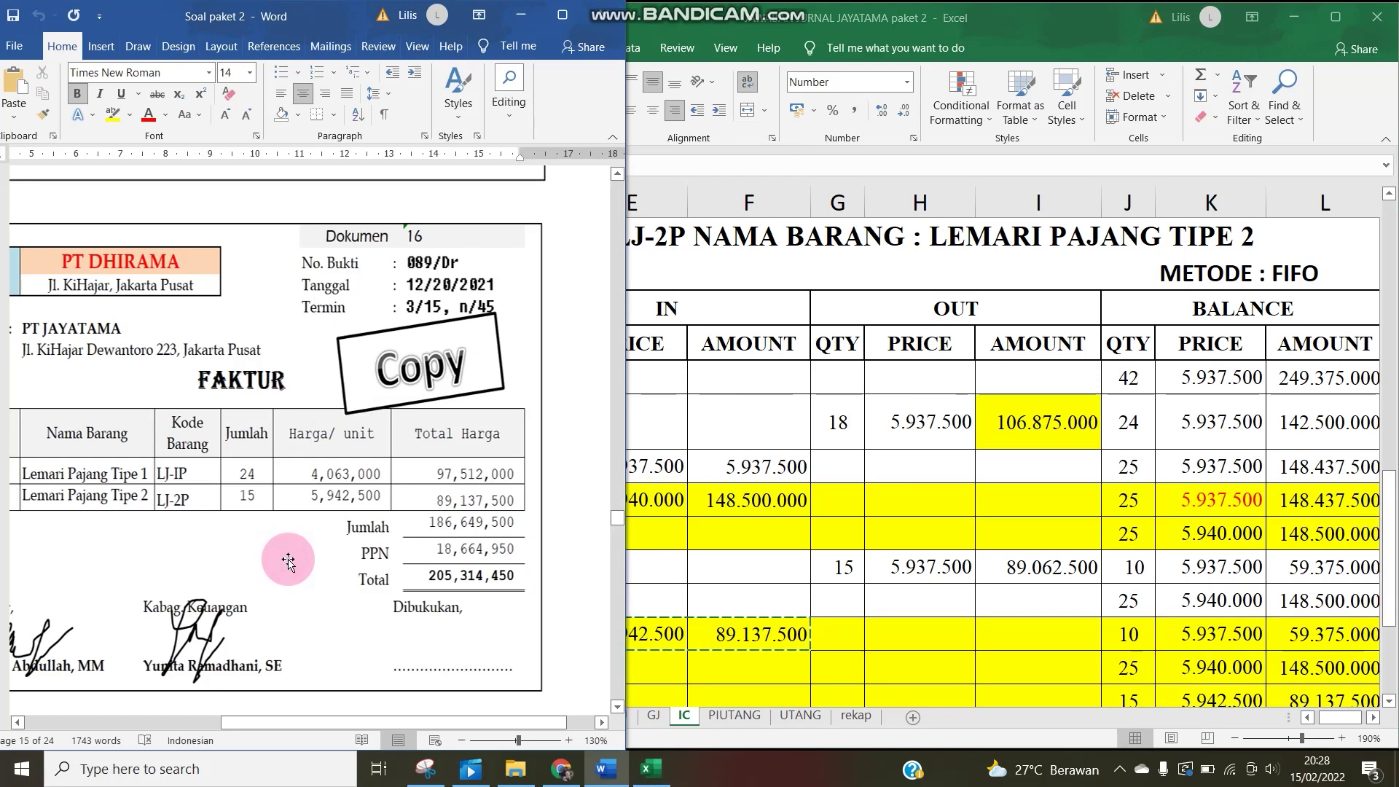
pyautogui.scroll(-10, 288, 561)
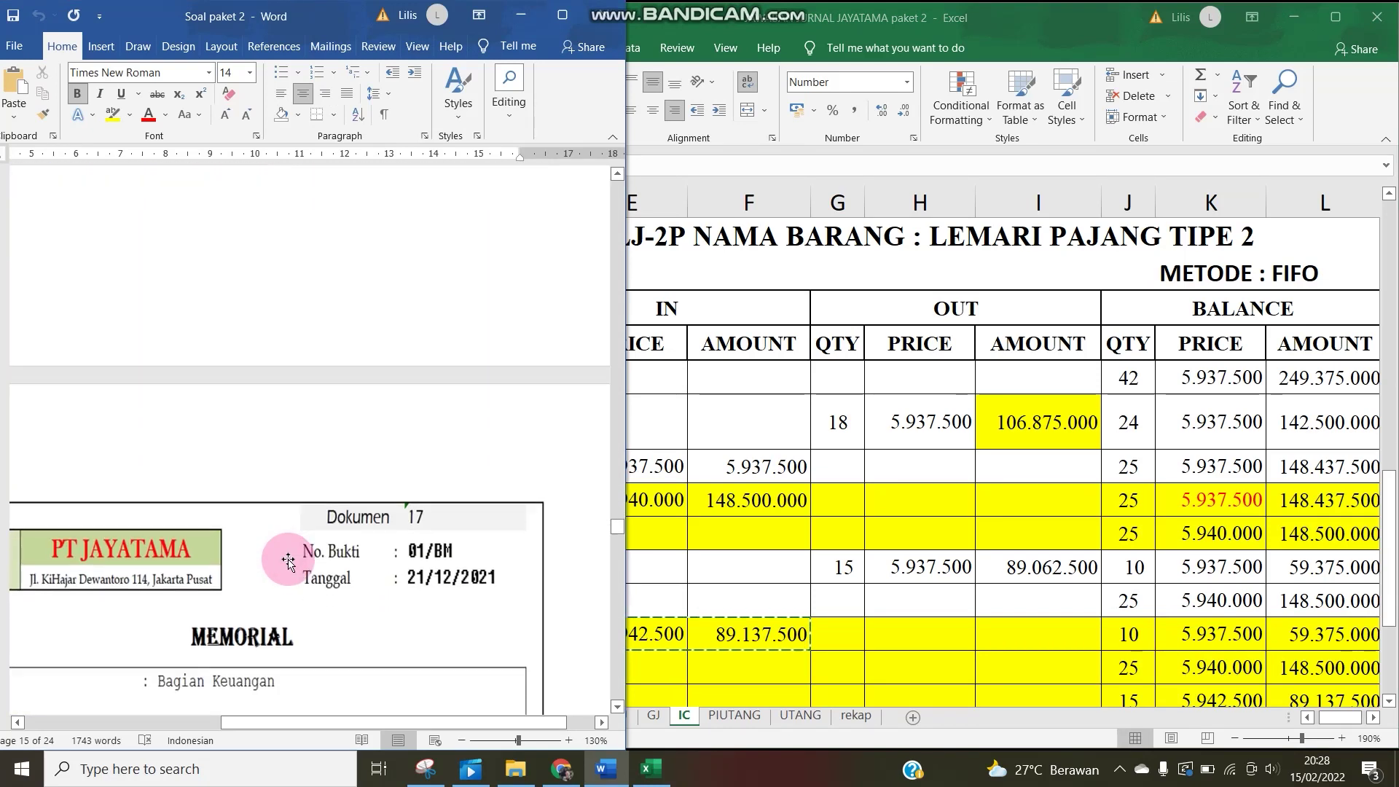
pyautogui.scroll(-5, 288, 561)
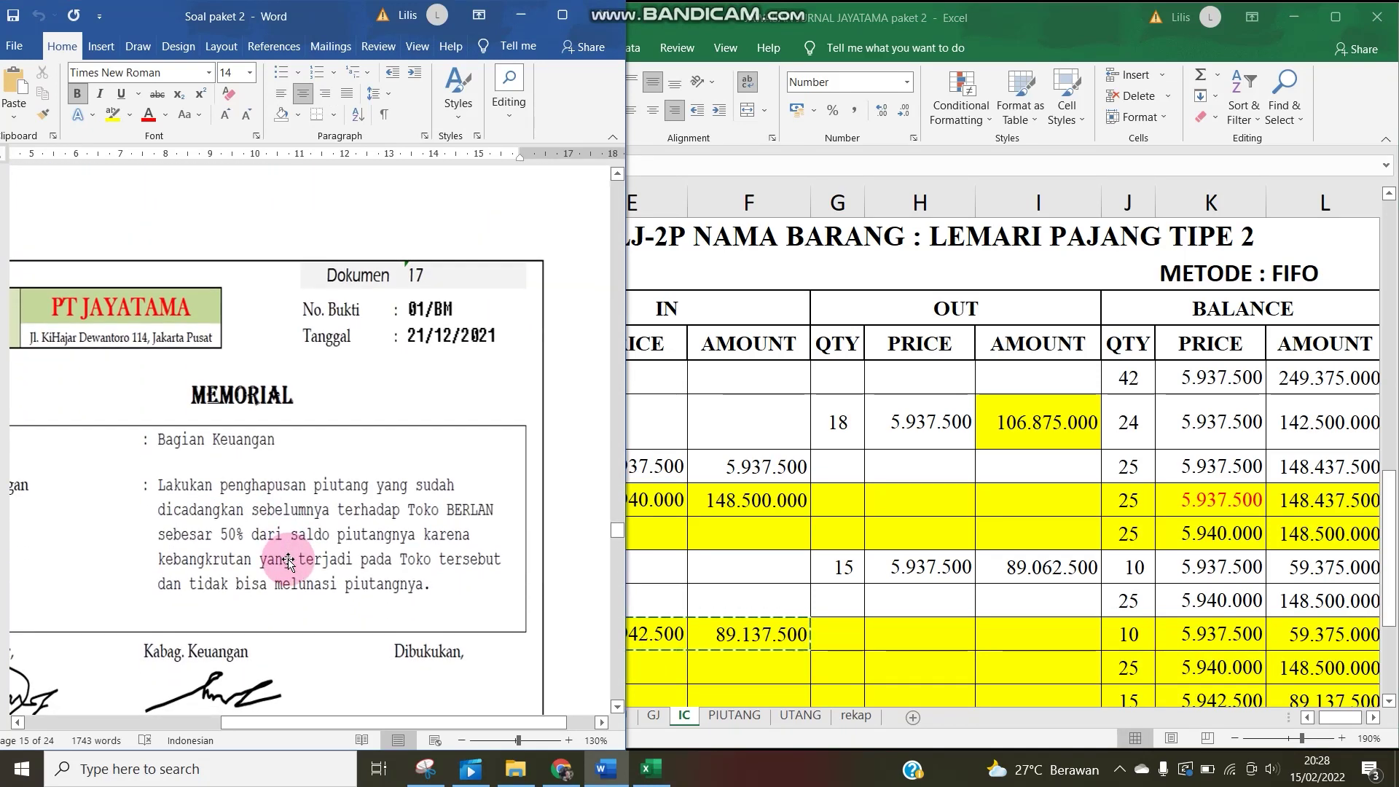
pyautogui.scroll(-1, 289, 561)
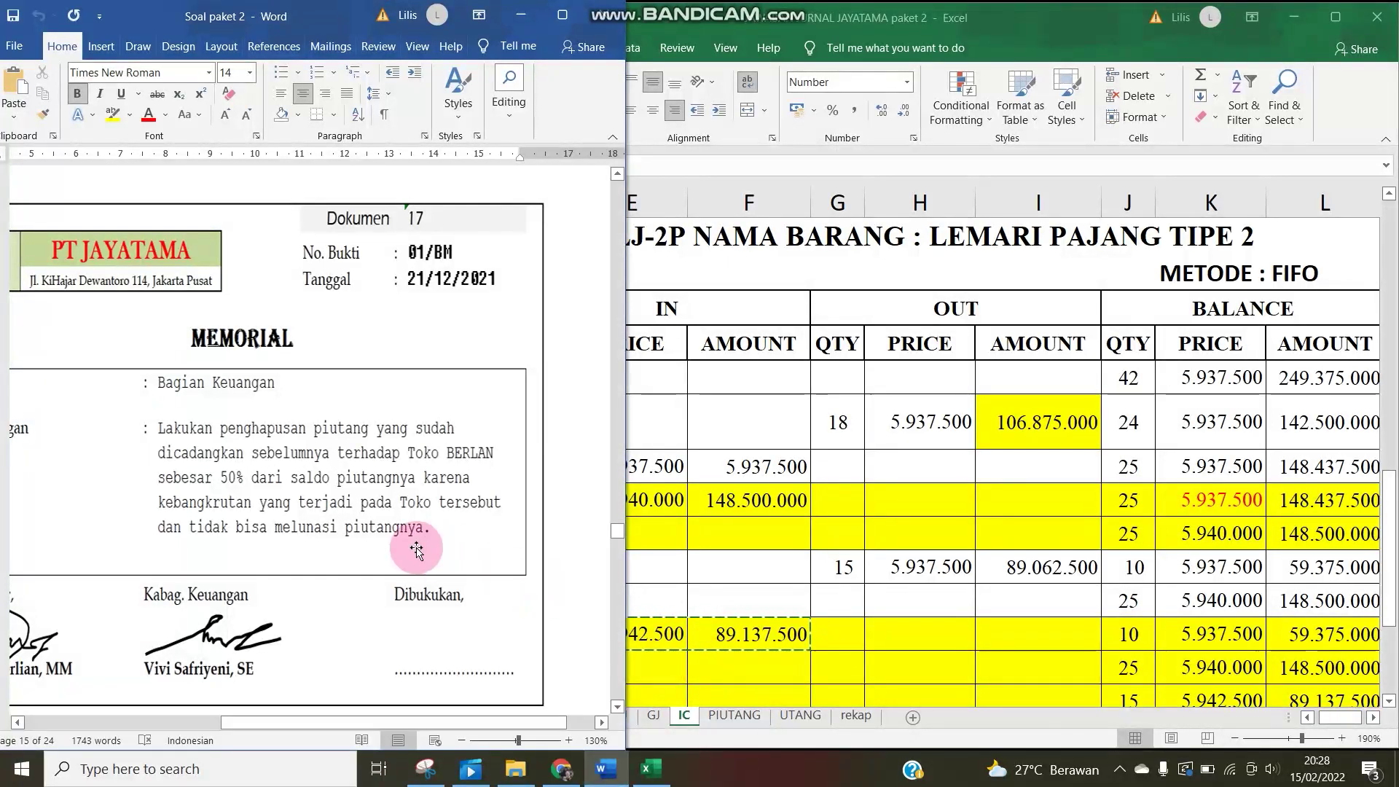
pyautogui.click(175, 437)
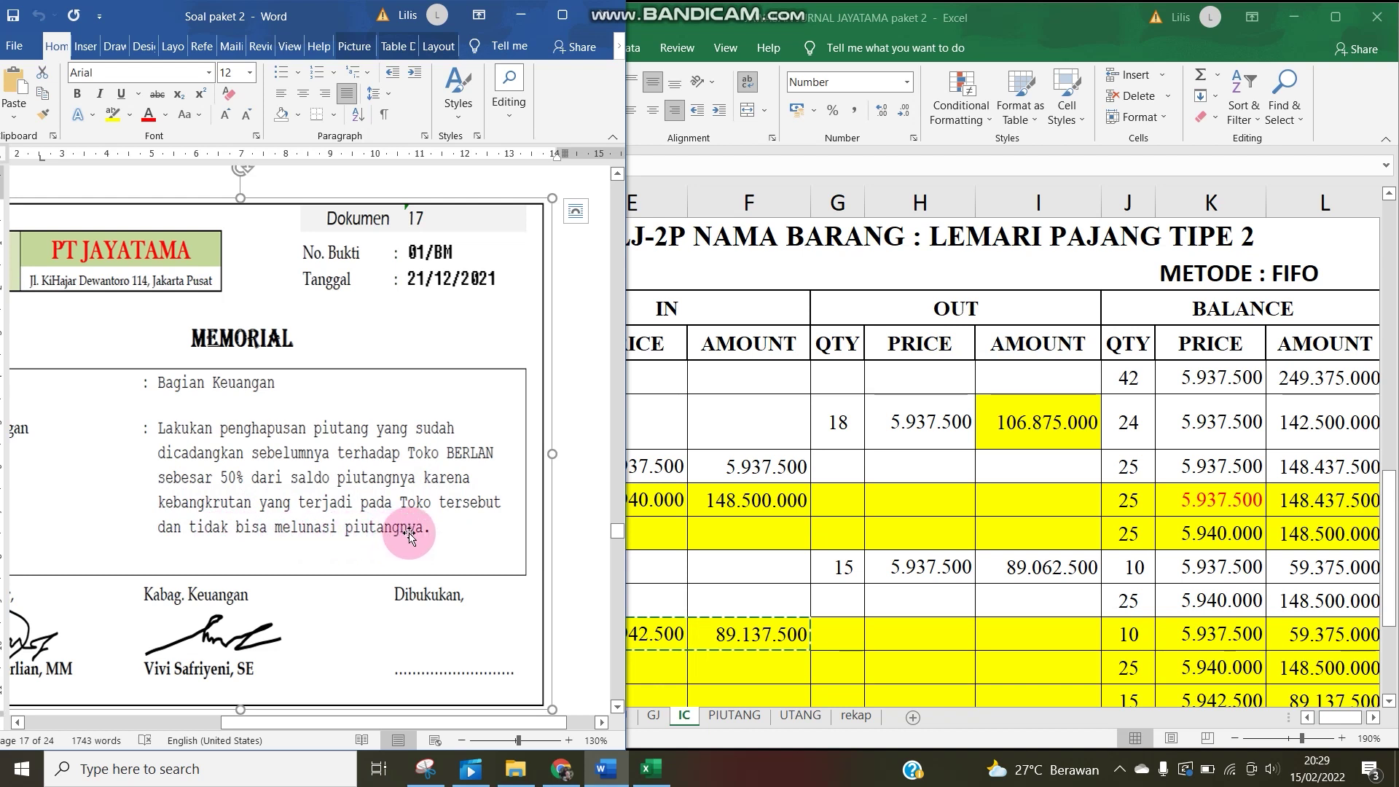
pyautogui.moveTo(248, 725); pyautogui.dragTo(211, 724)
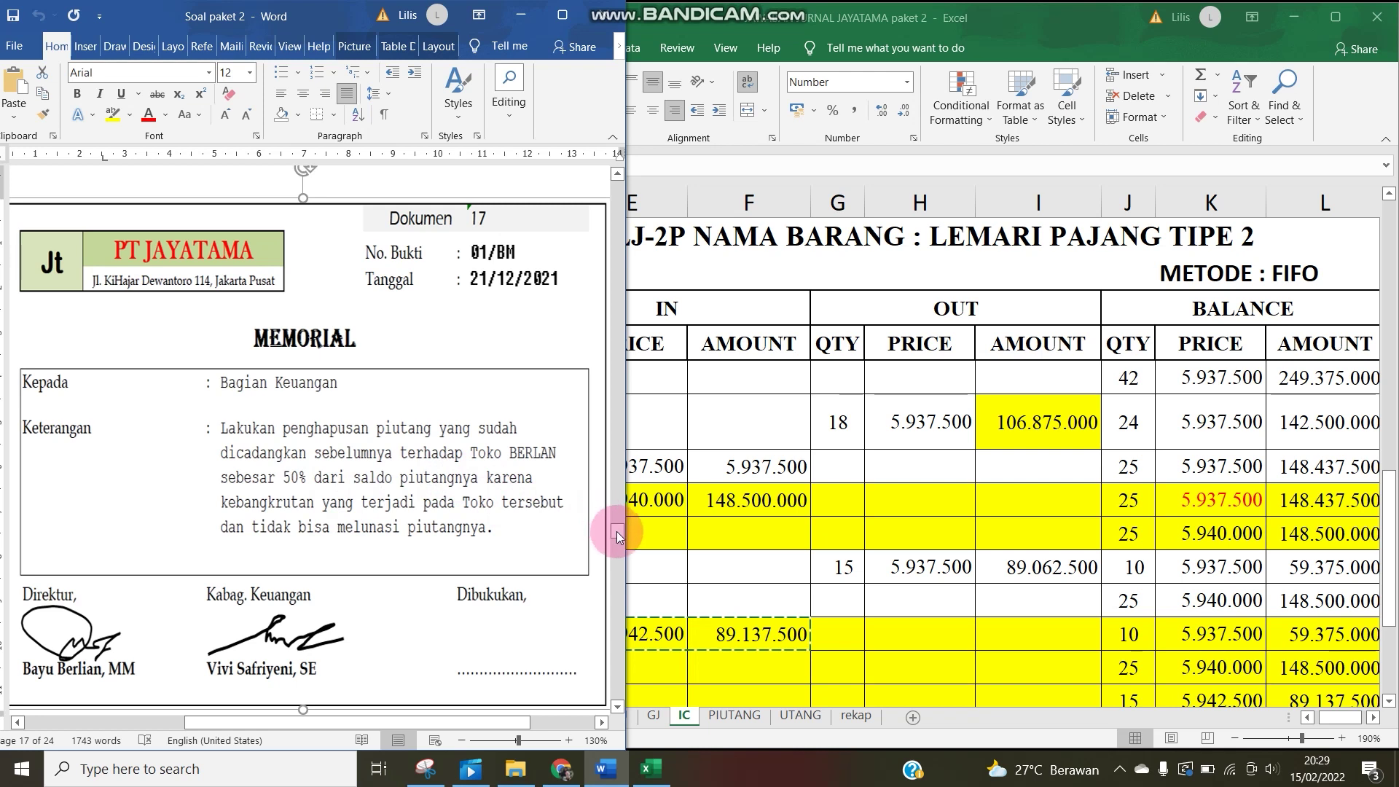
# Find policy item g on receivable write-offs (Penghapusan piutang) in the Word document and colour its text red.
pyautogui.moveTo(614, 528); pyautogui.dragTo(616, 372)
pyautogui.scroll(15, 455, 431)
pyautogui.scroll(15, 456, 431)
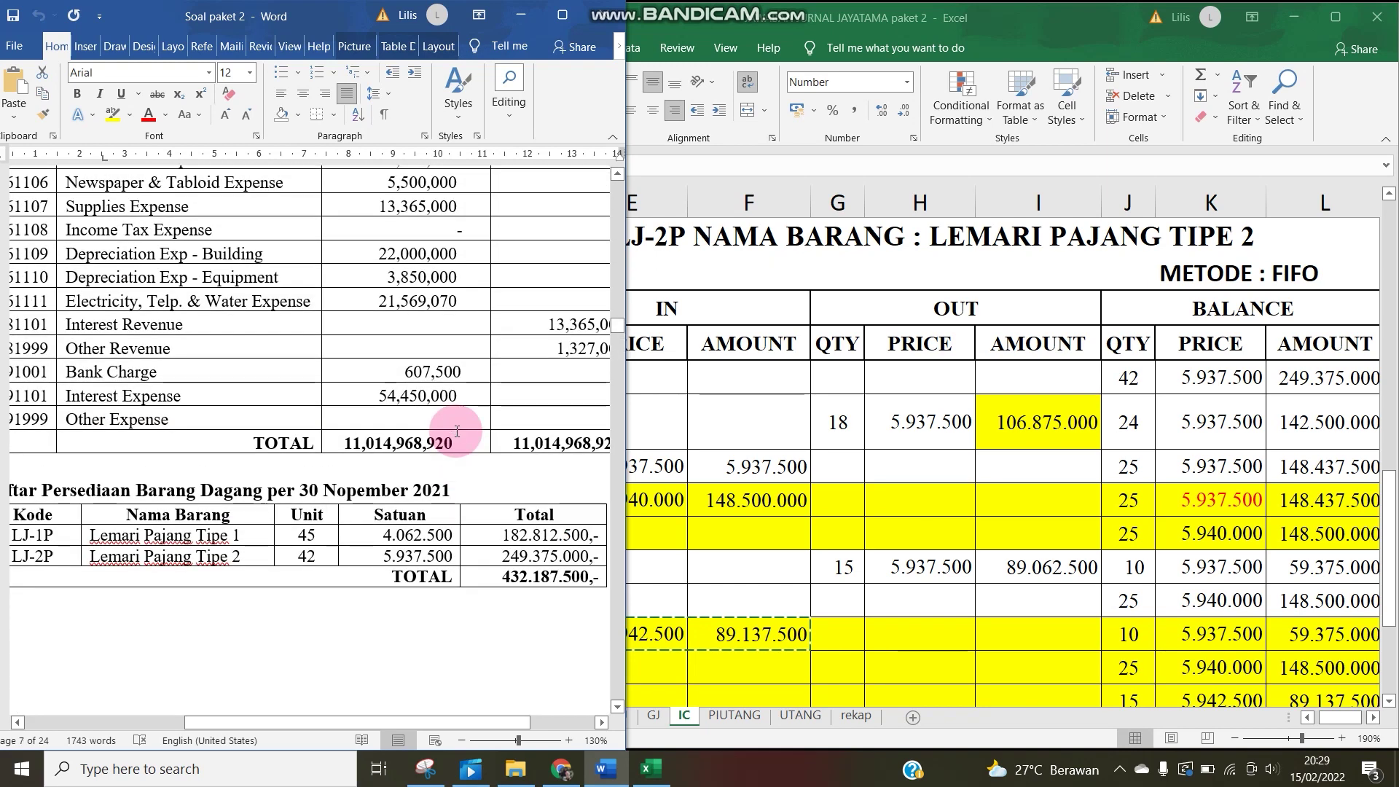
pyautogui.scroll(15, 457, 432)
pyautogui.scroll(15, 456, 432)
pyautogui.scroll(15, 456, 431)
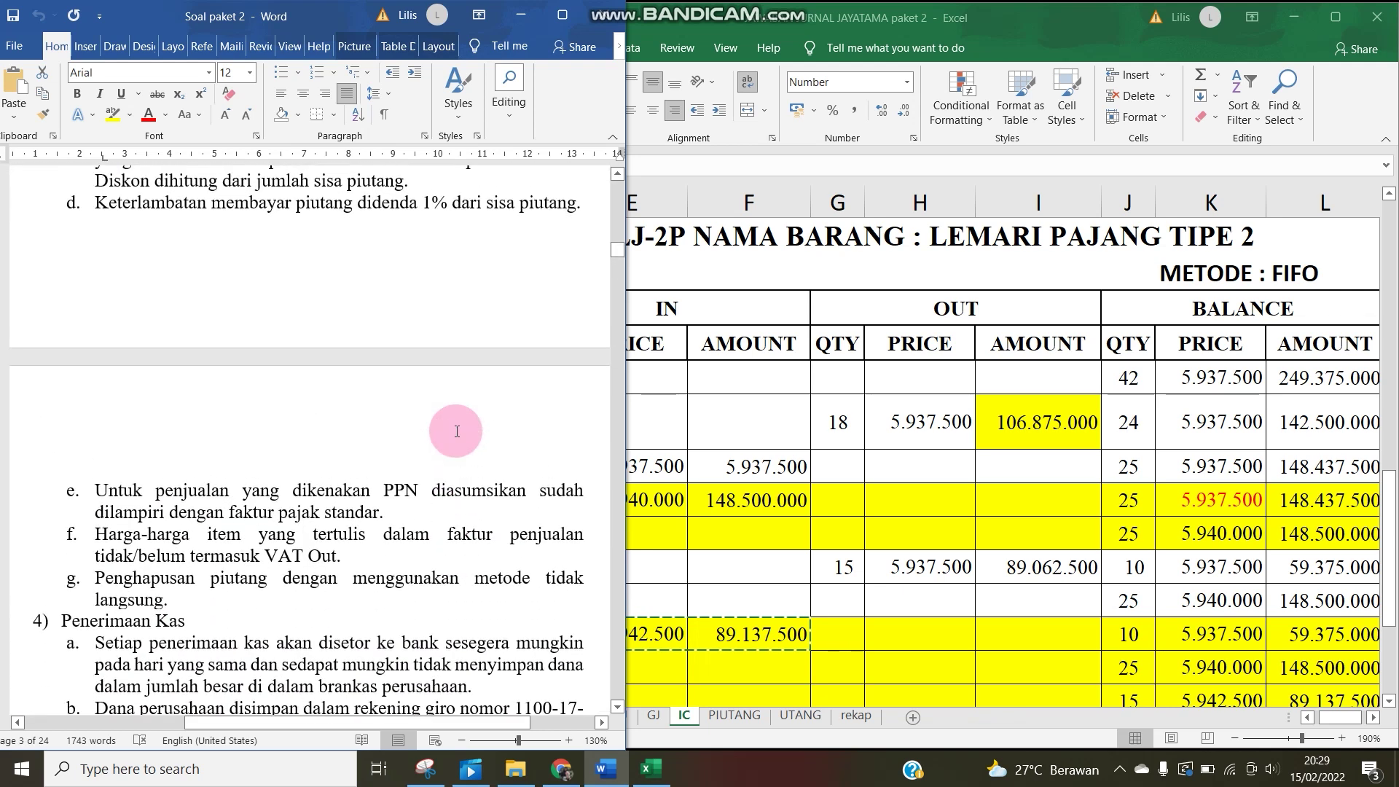
pyautogui.tripleClick(108, 580)
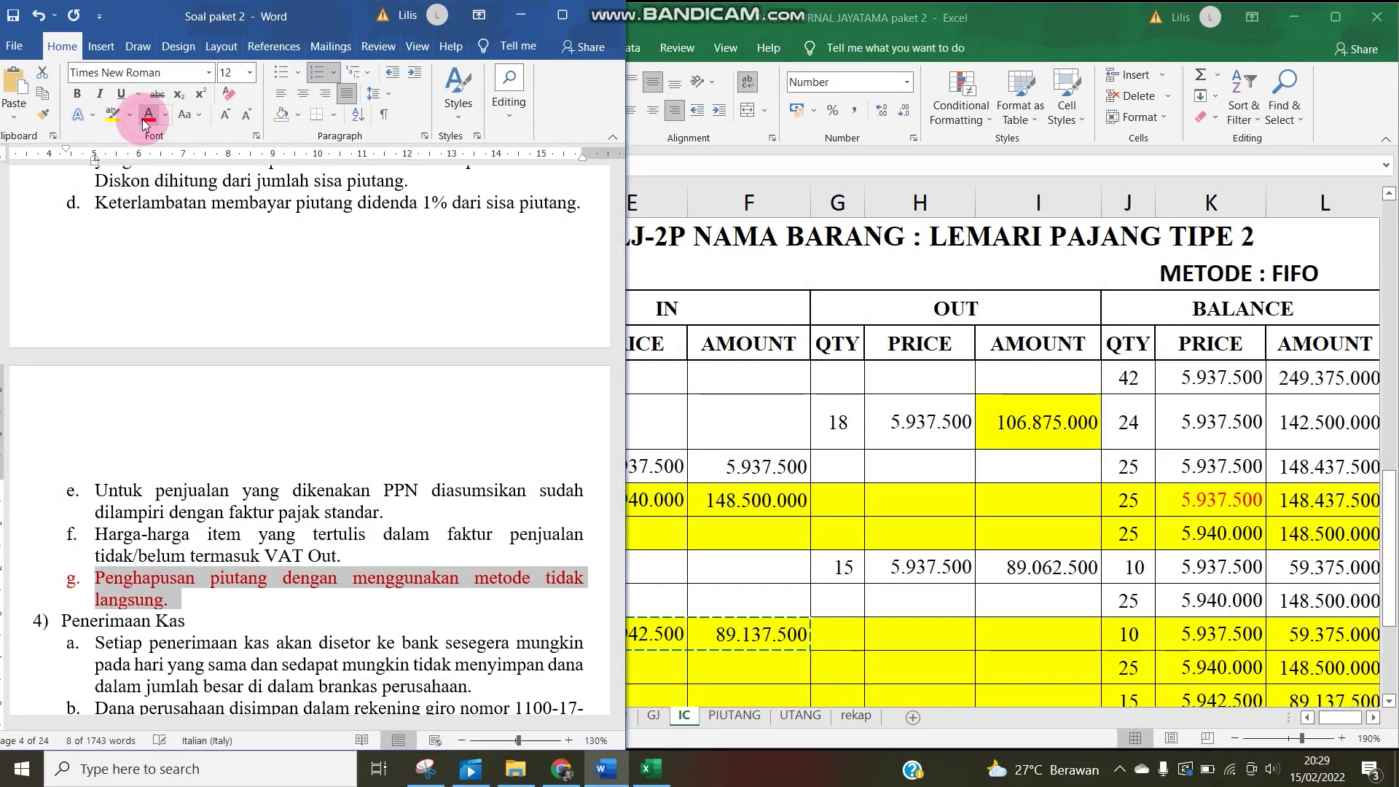
# Open the GJ sheet in Excel with B20 selected, and return the Word document to memorial 01/BM.
pyautogui.click(707, 593)
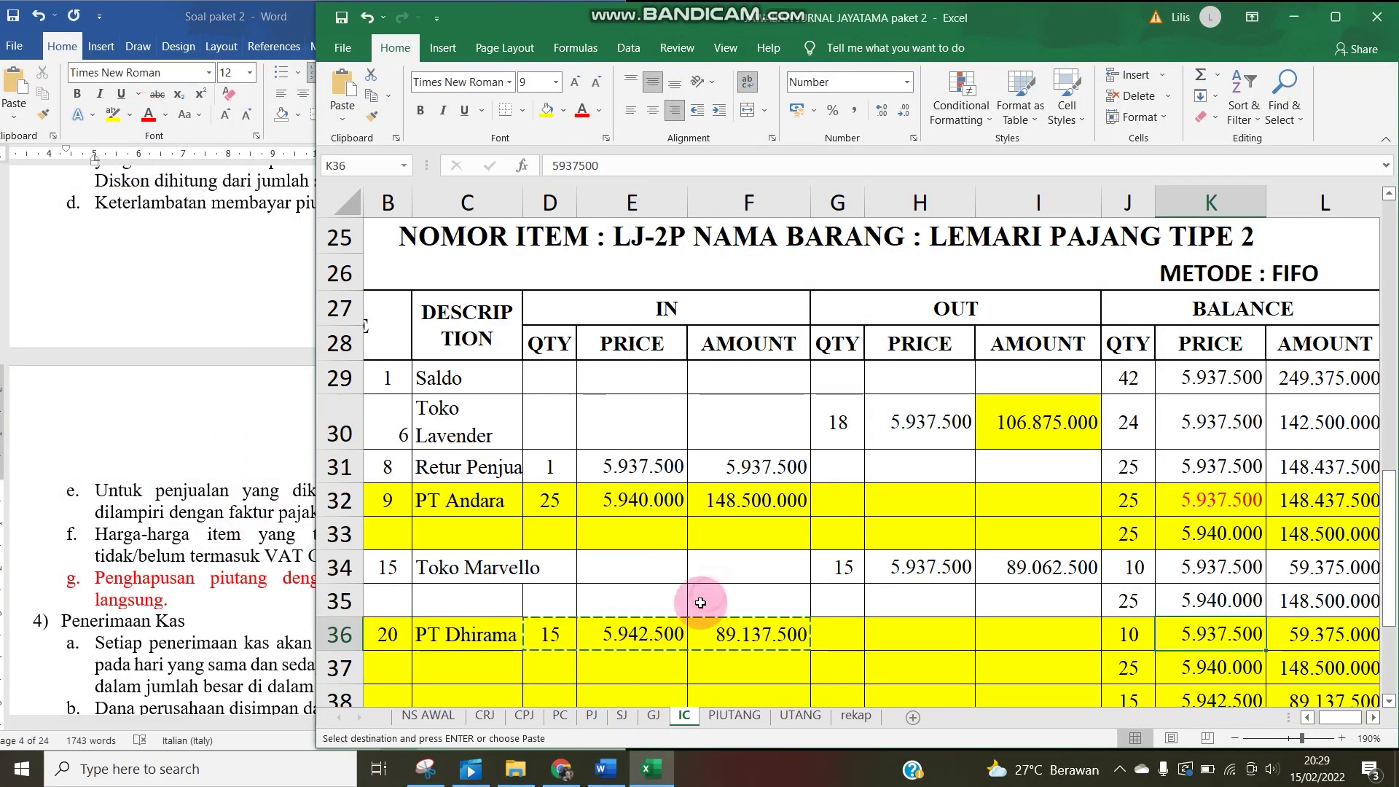
pyautogui.click(650, 718)
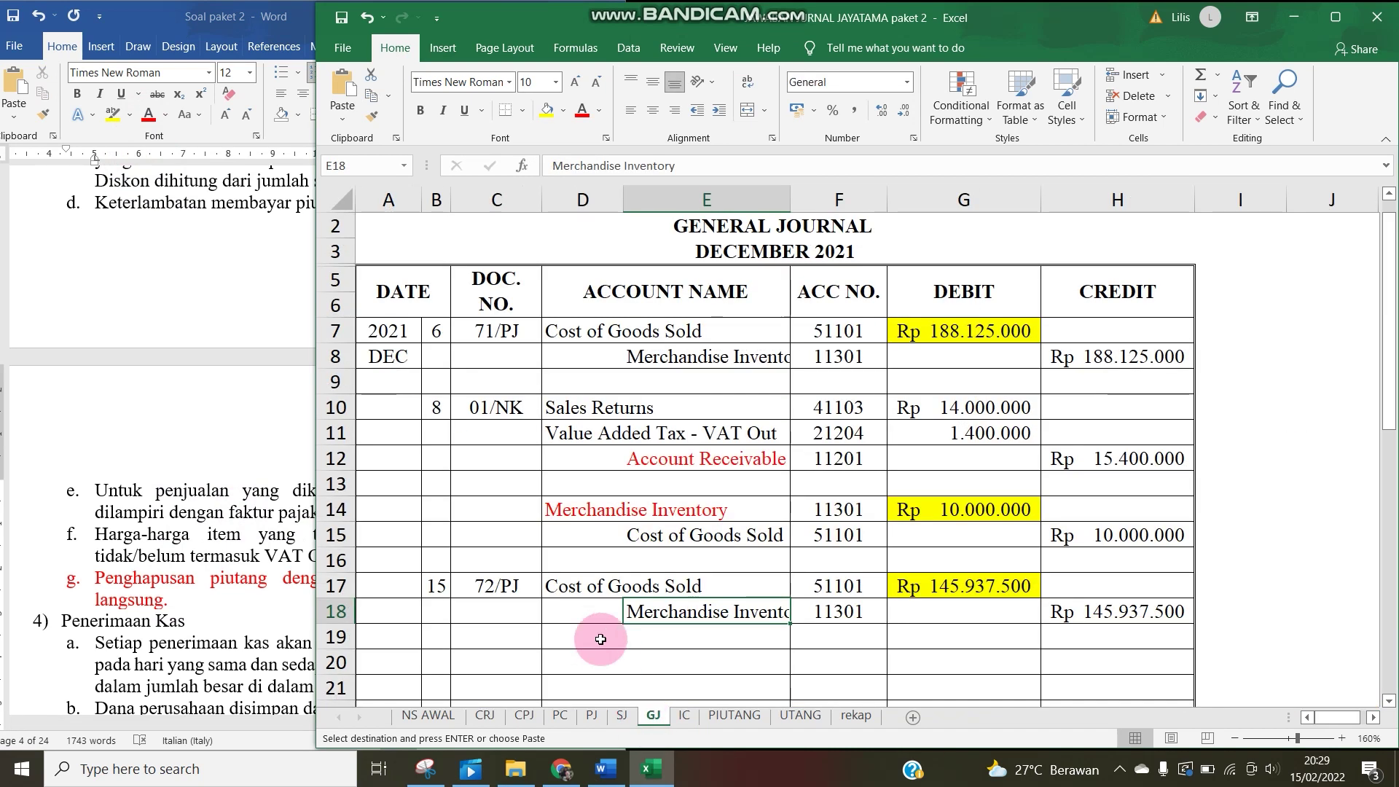
pyautogui.click(432, 655)
pyautogui.click(141, 572)
pyautogui.click(606, 246)
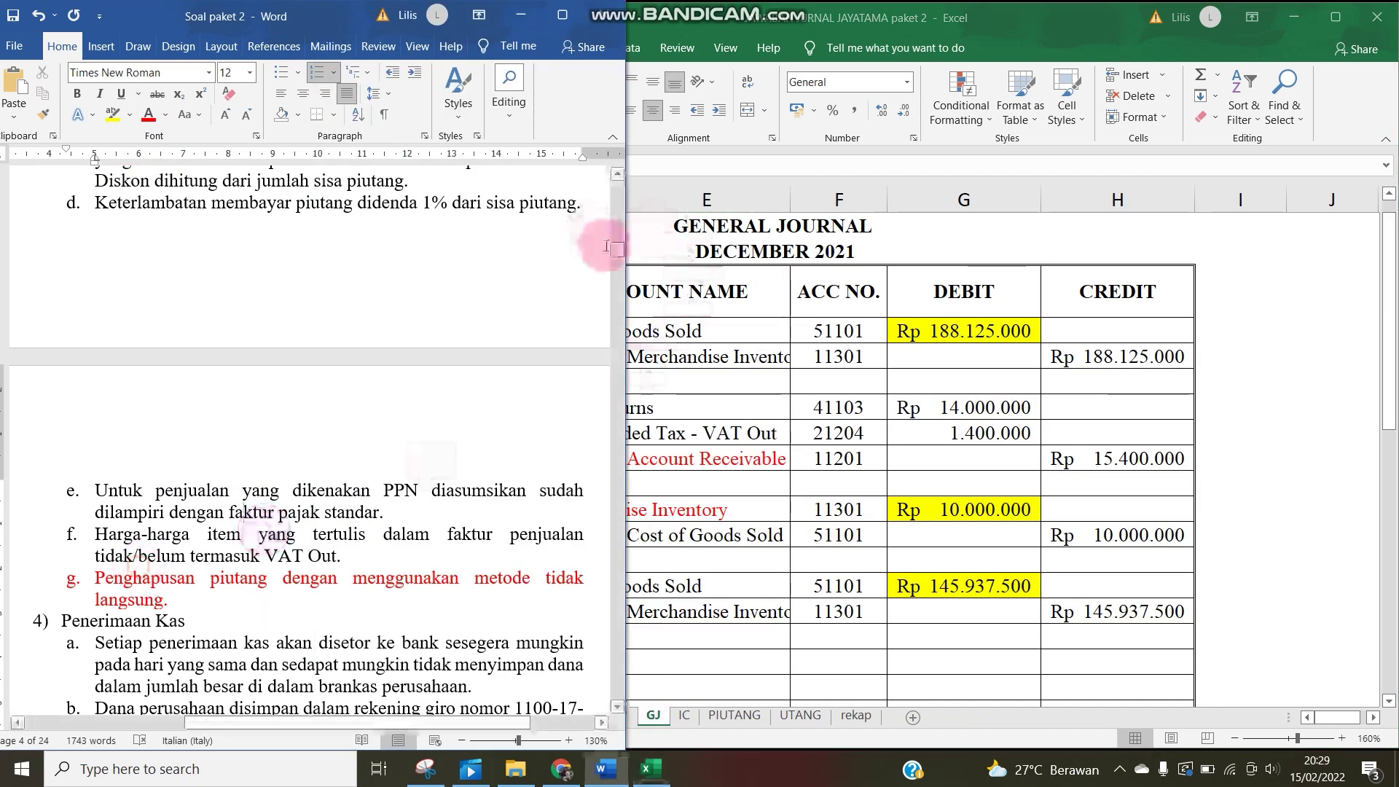
pyautogui.moveTo(618, 252); pyautogui.dragTo(619, 511)
pyautogui.click(620, 557)
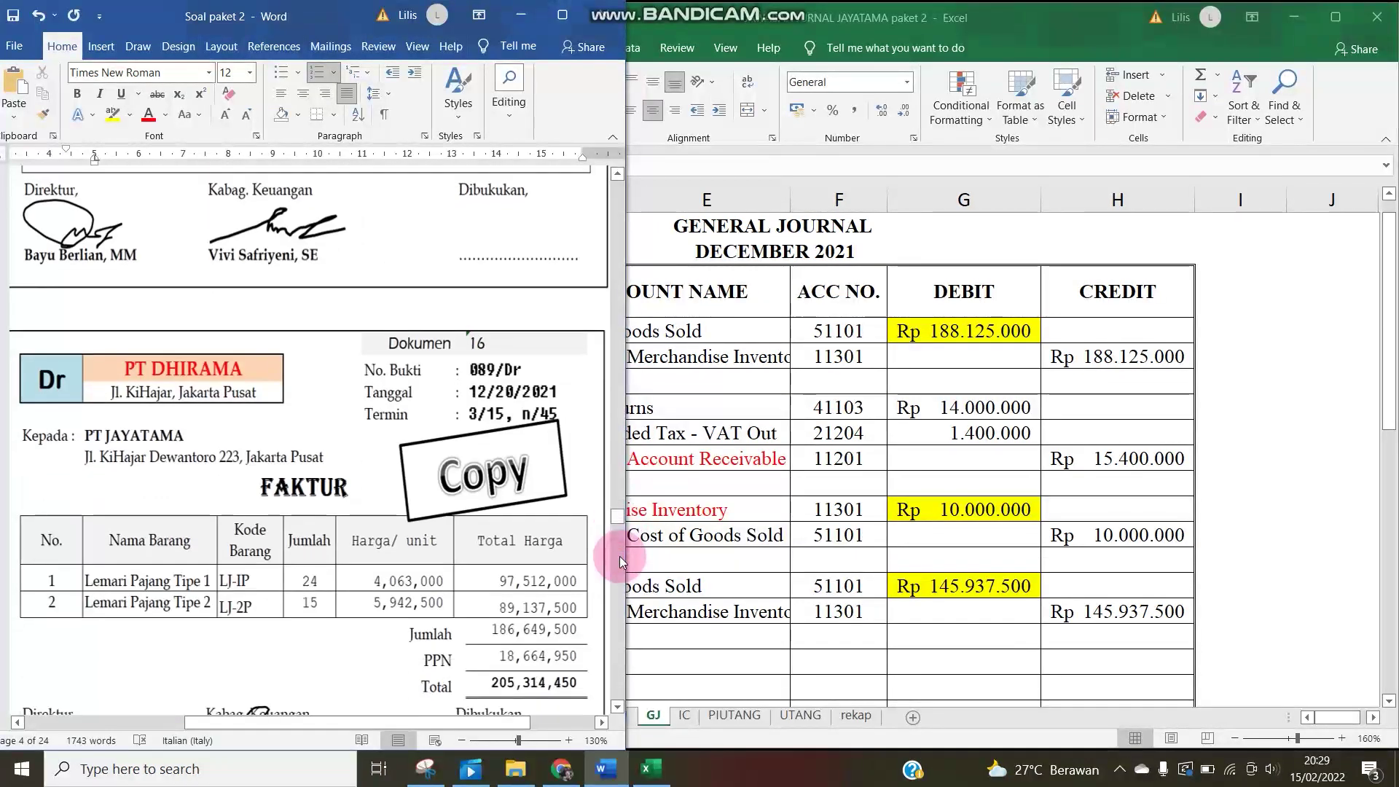
pyautogui.click(410, 470)
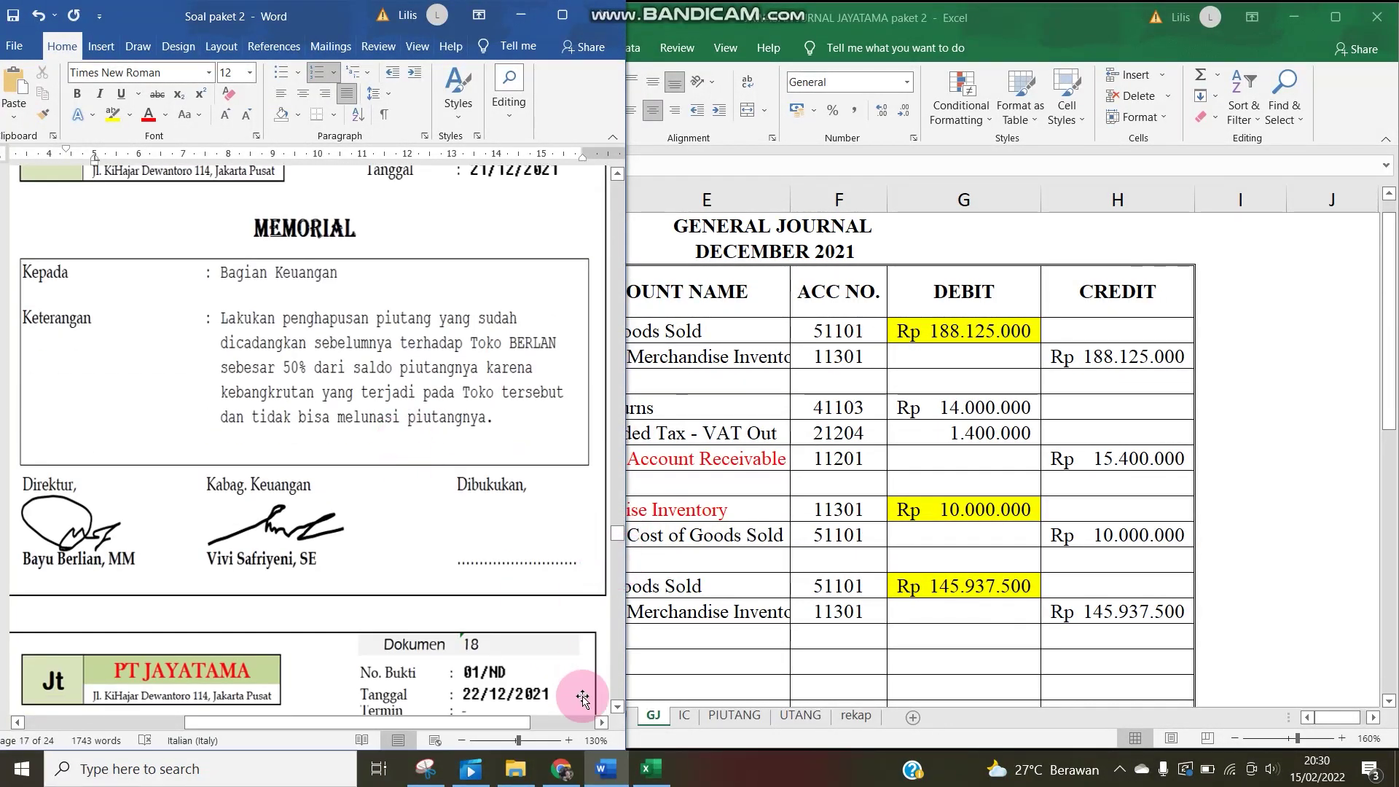
pyautogui.click(616, 175)
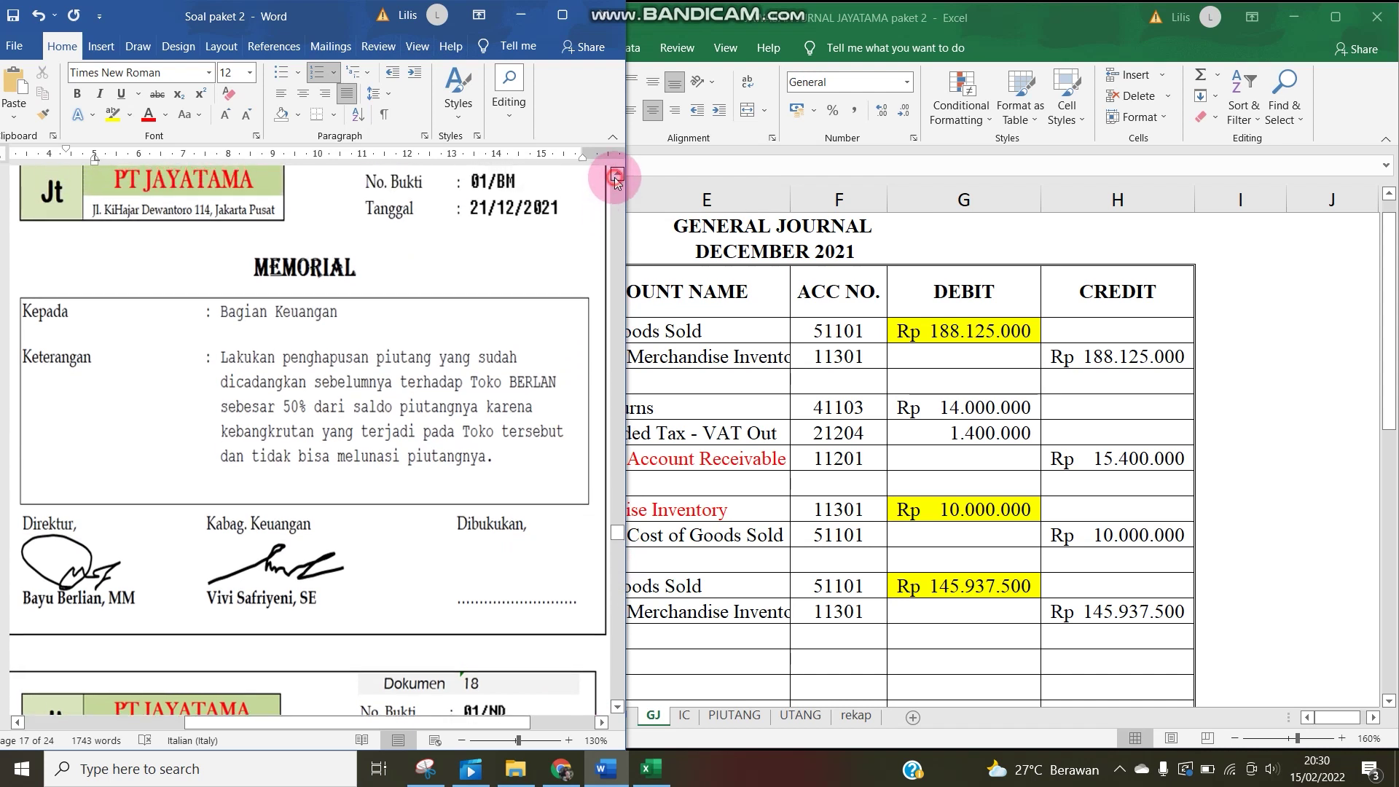
# Enter date 21 and document number 01/BM in row 20 of the general journal.
pyautogui.click(817, 459)
pyautogui.click(760, 534)
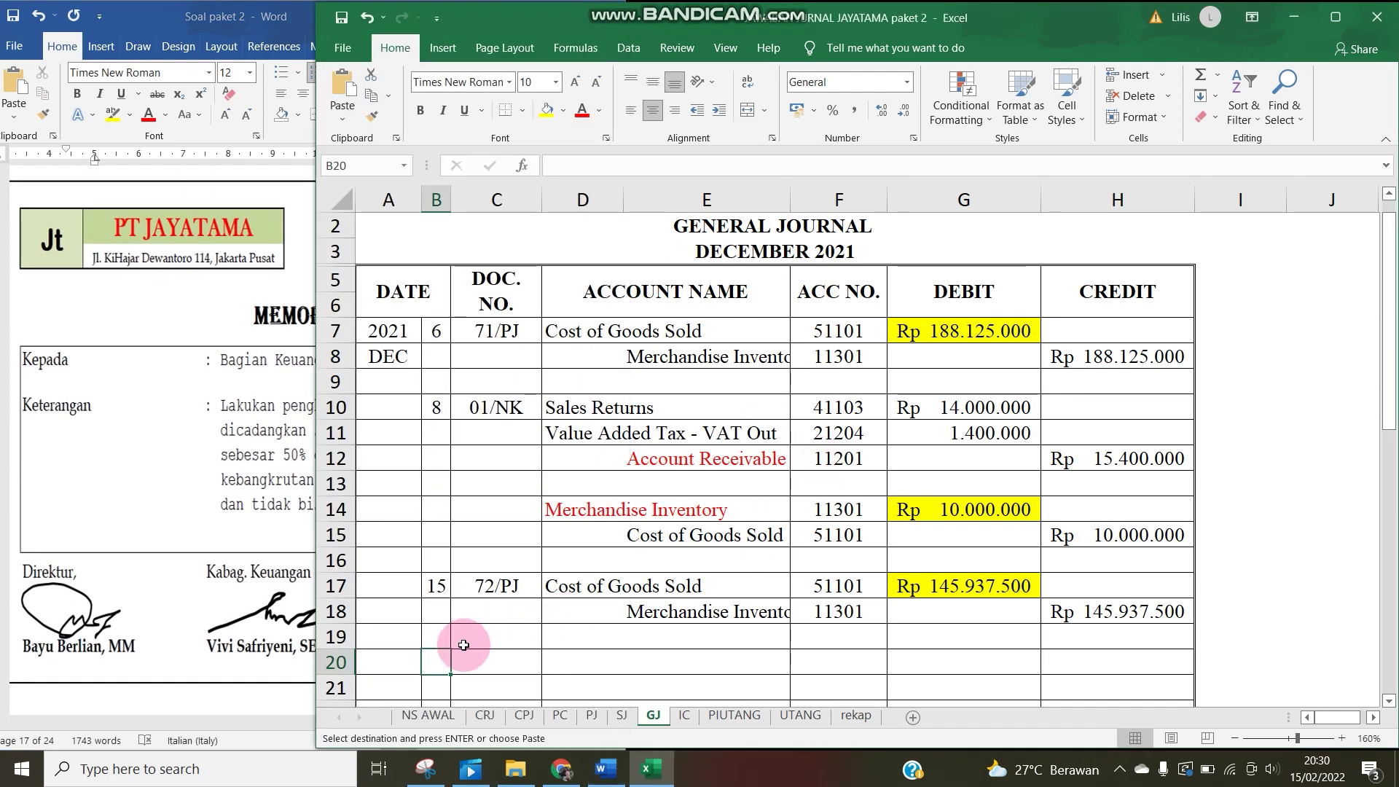
pyautogui.write('21')
pyautogui.press('Return')
pyautogui.click(190, 486)
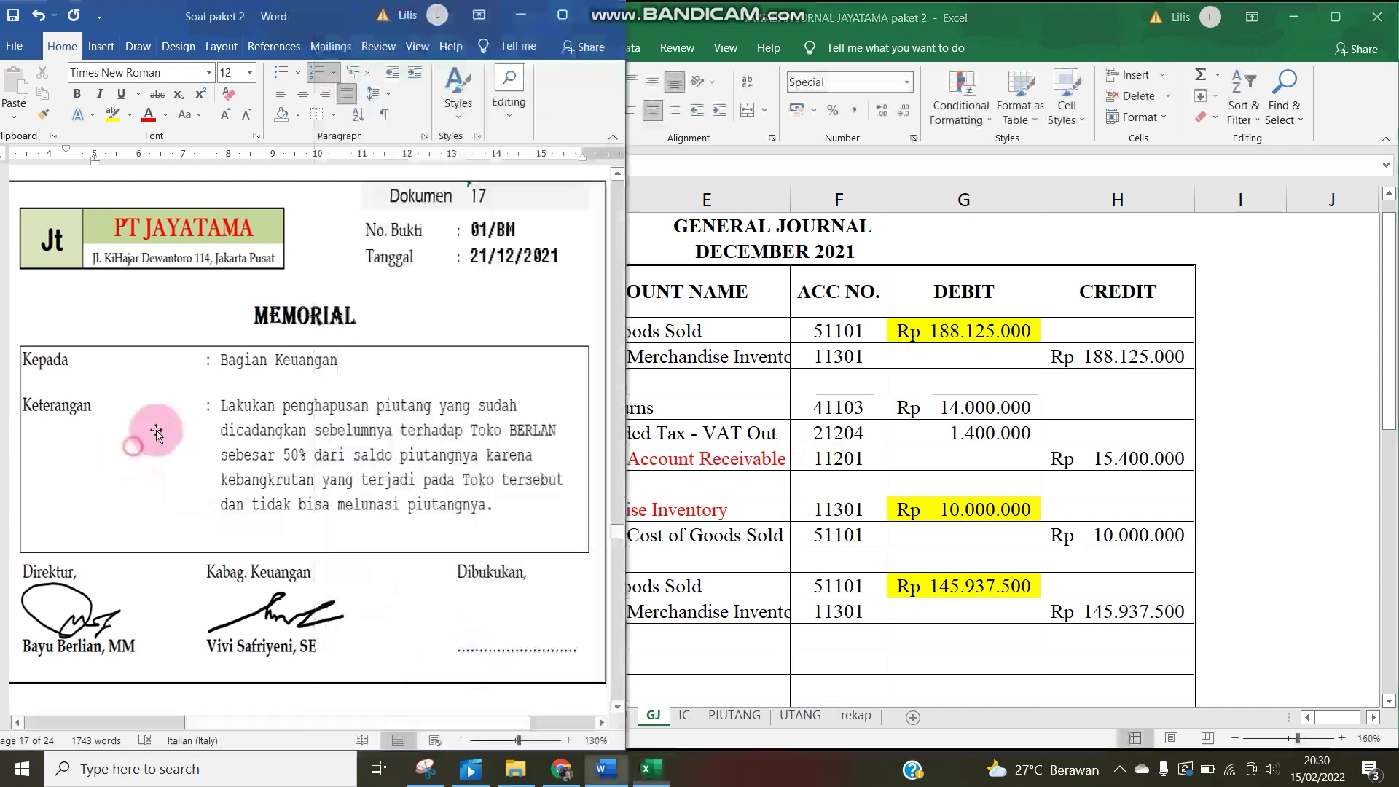
pyautogui.click(667, 499)
pyautogui.click(505, 663)
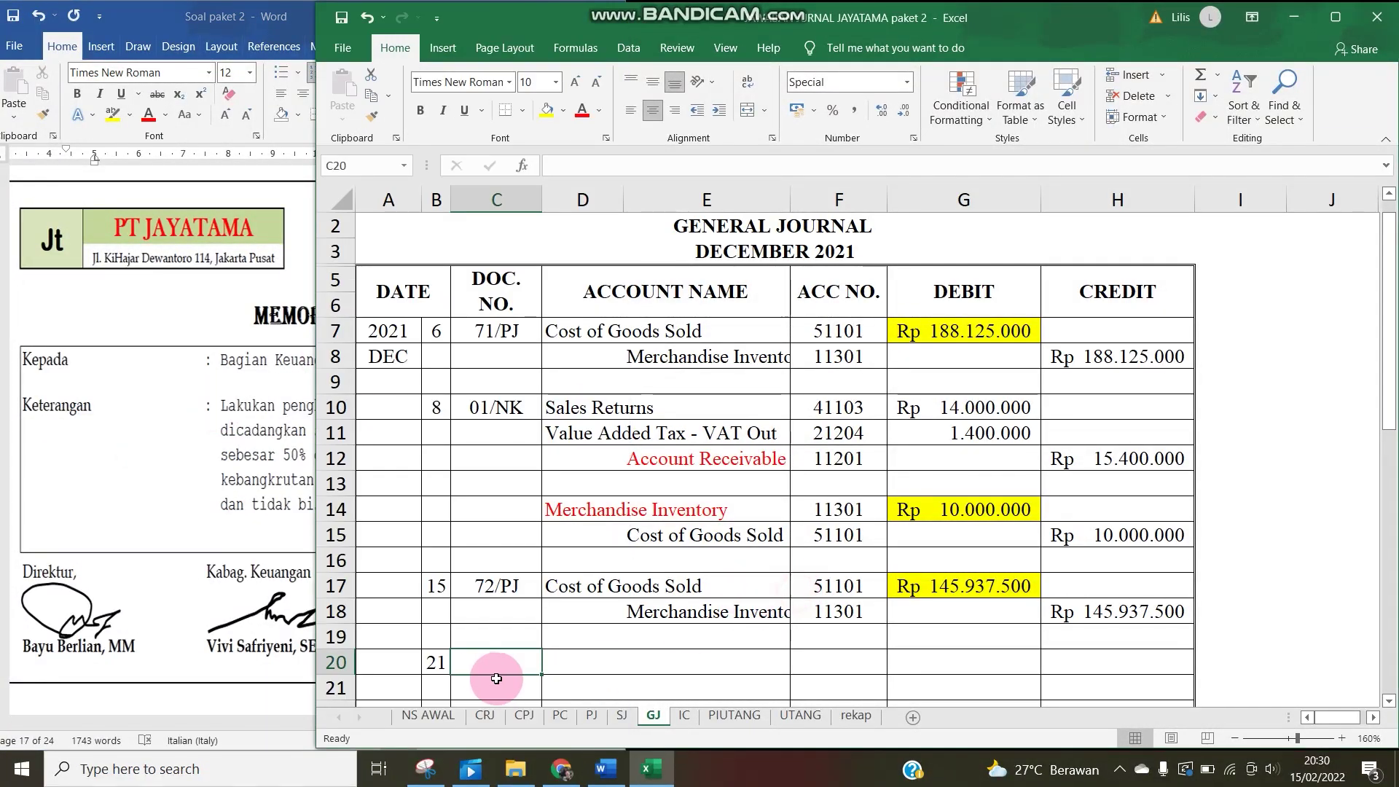
pyautogui.write('01/BM')
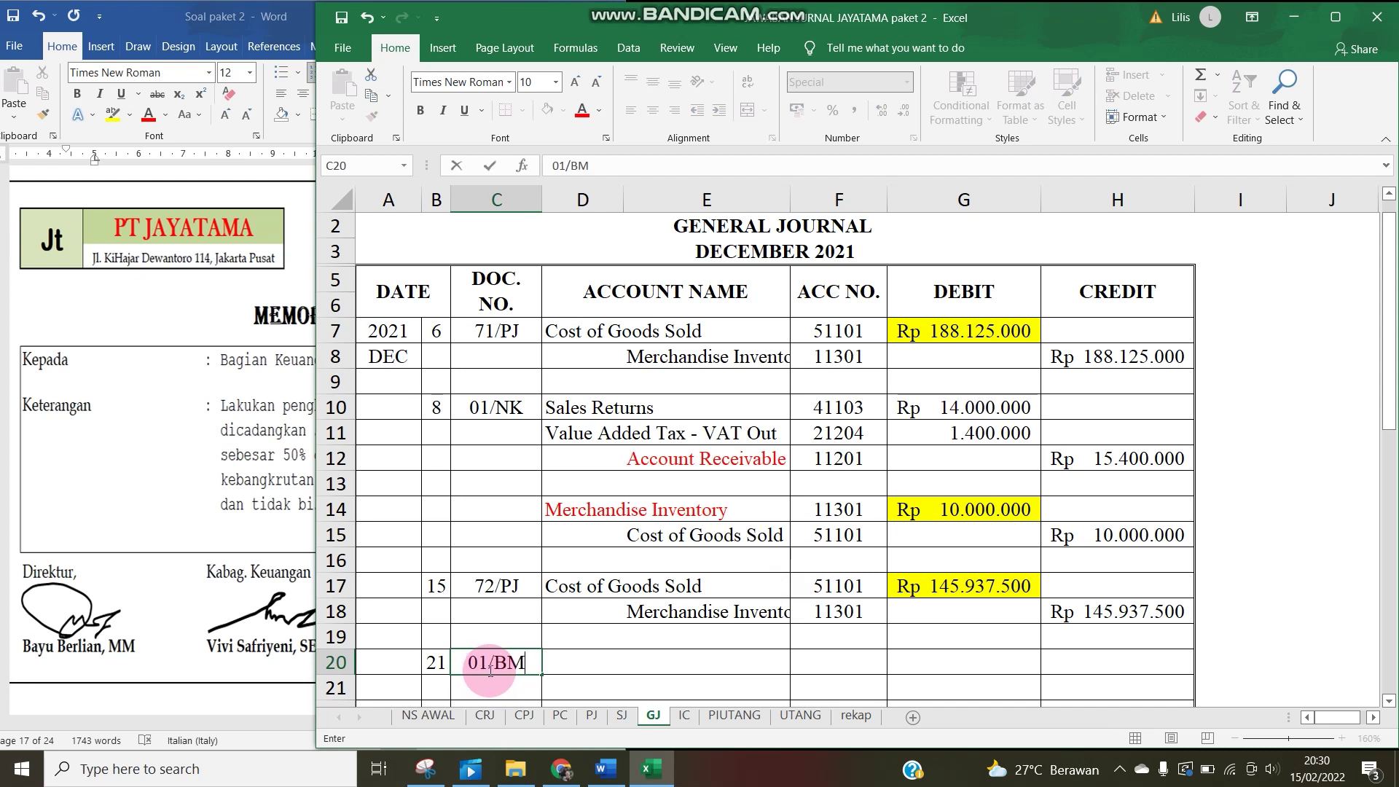
pyautogui.press('Tab')
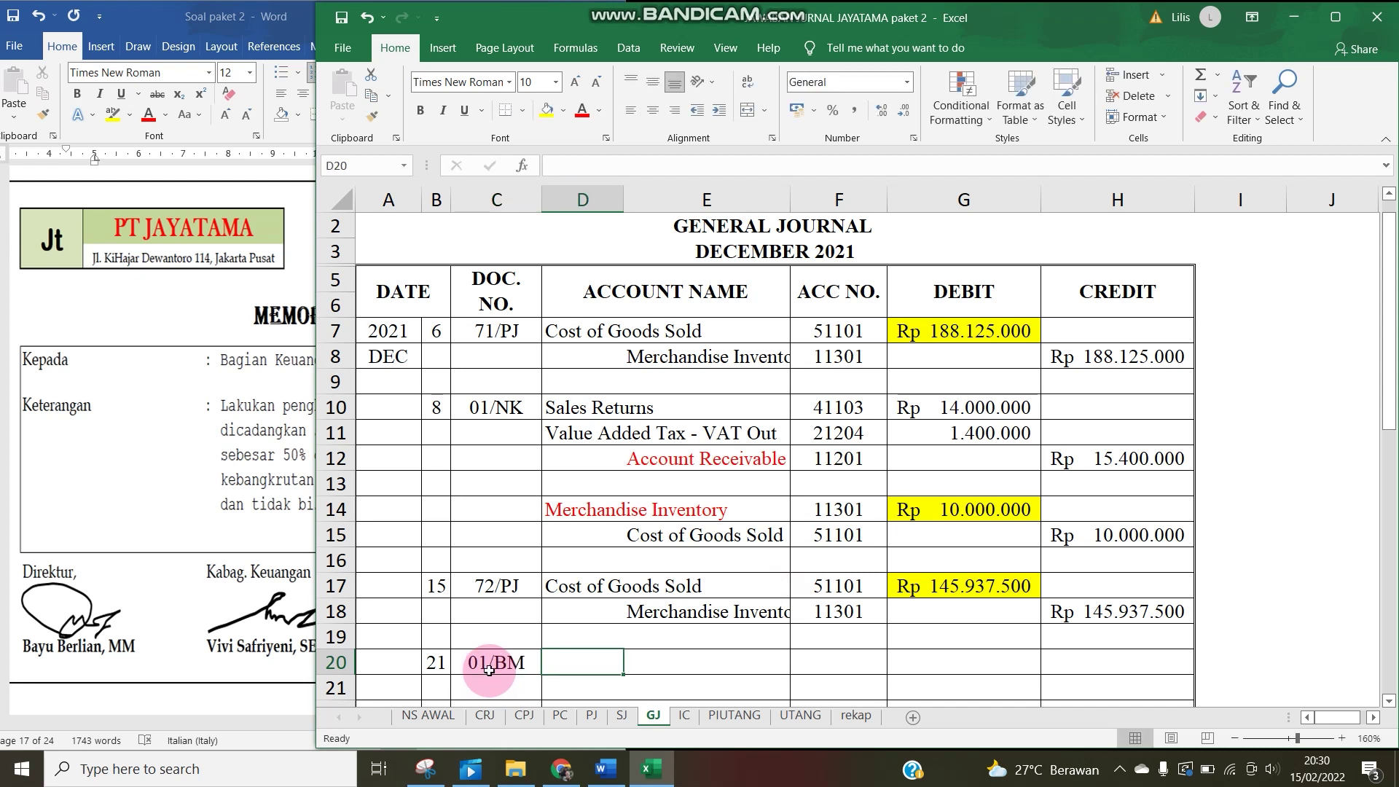
# Fill the debit account name in D20 with a reference to Allowance for Doubtful Debt on the NS AWAL sheet.
pyautogui.write('=')
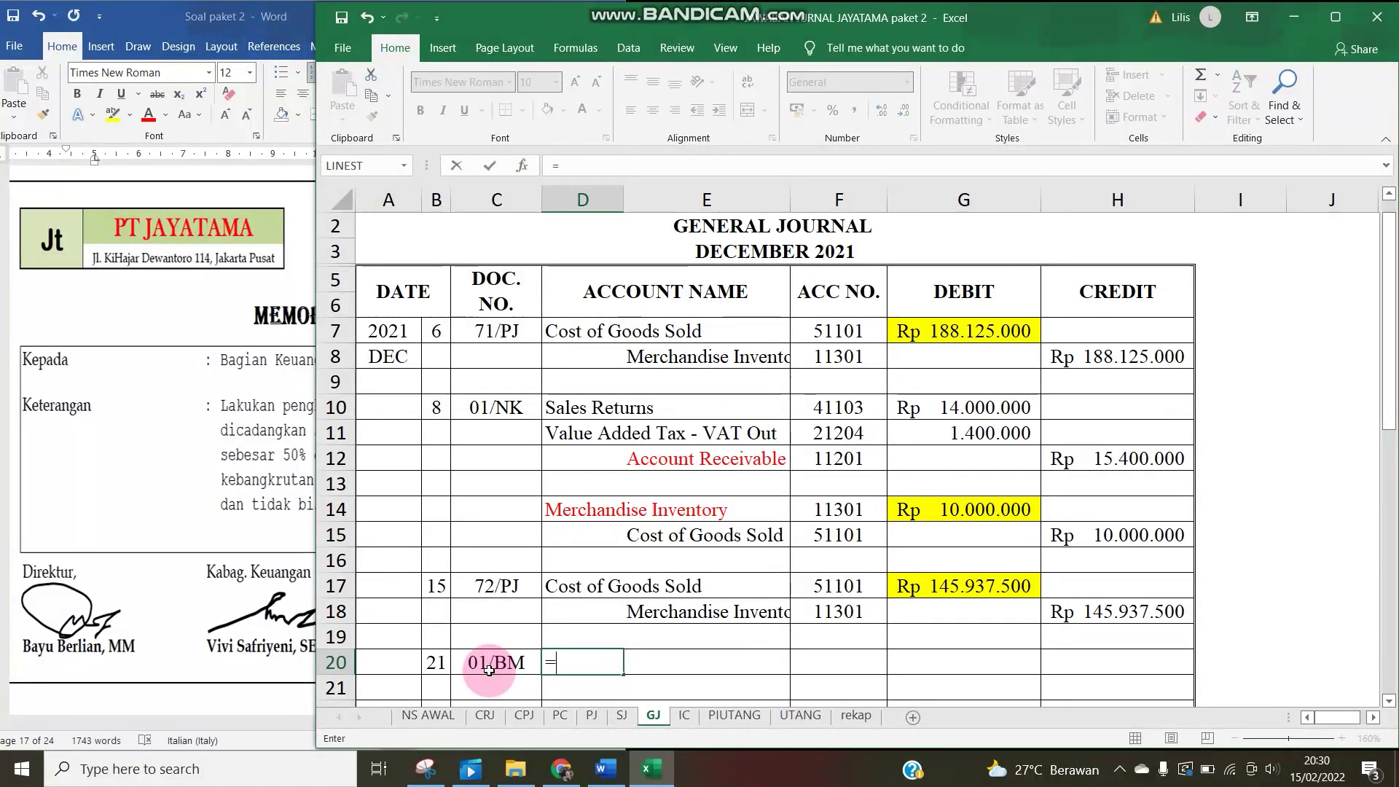
pyautogui.click(425, 717)
pyautogui.scroll(7, 481, 386)
pyautogui.scroll(3, 542, 391)
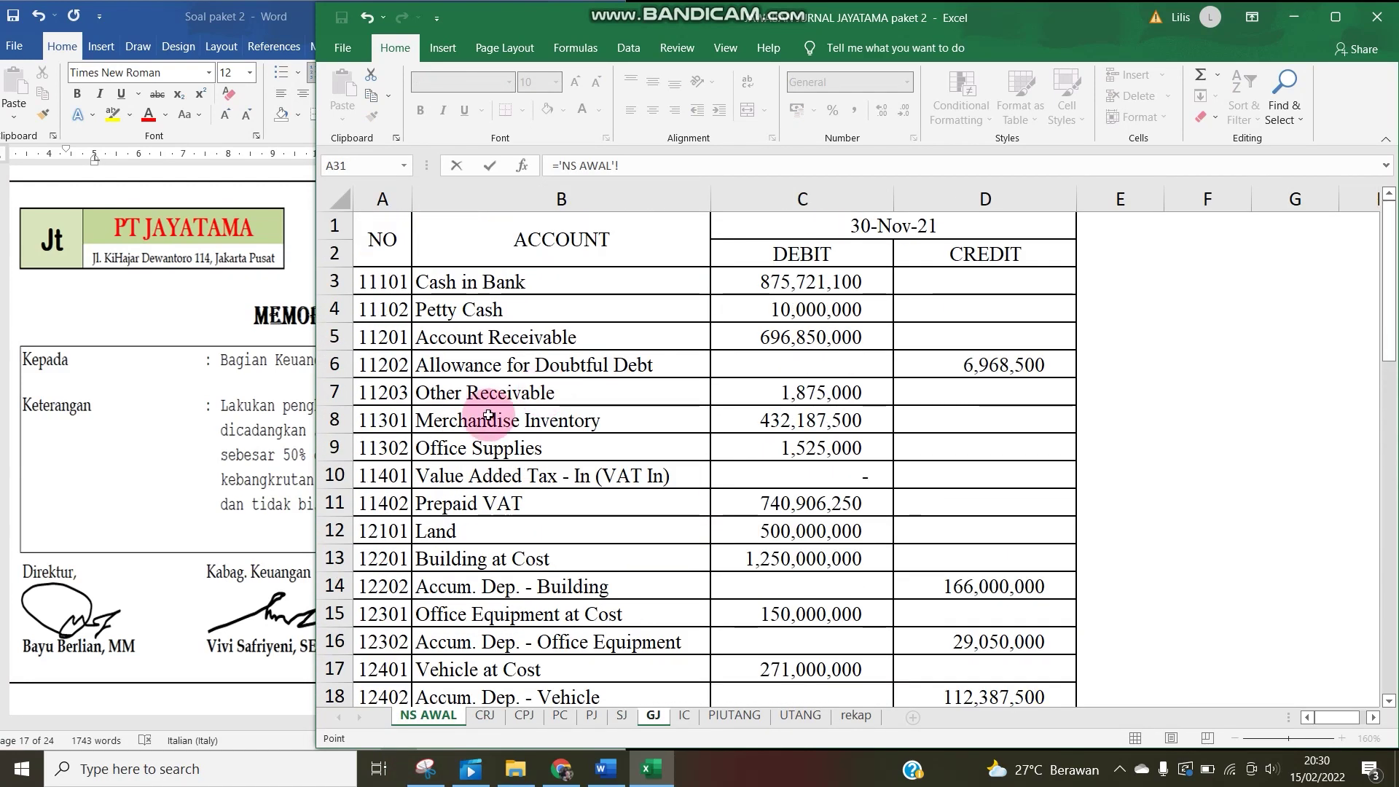
pyautogui.press('Return')
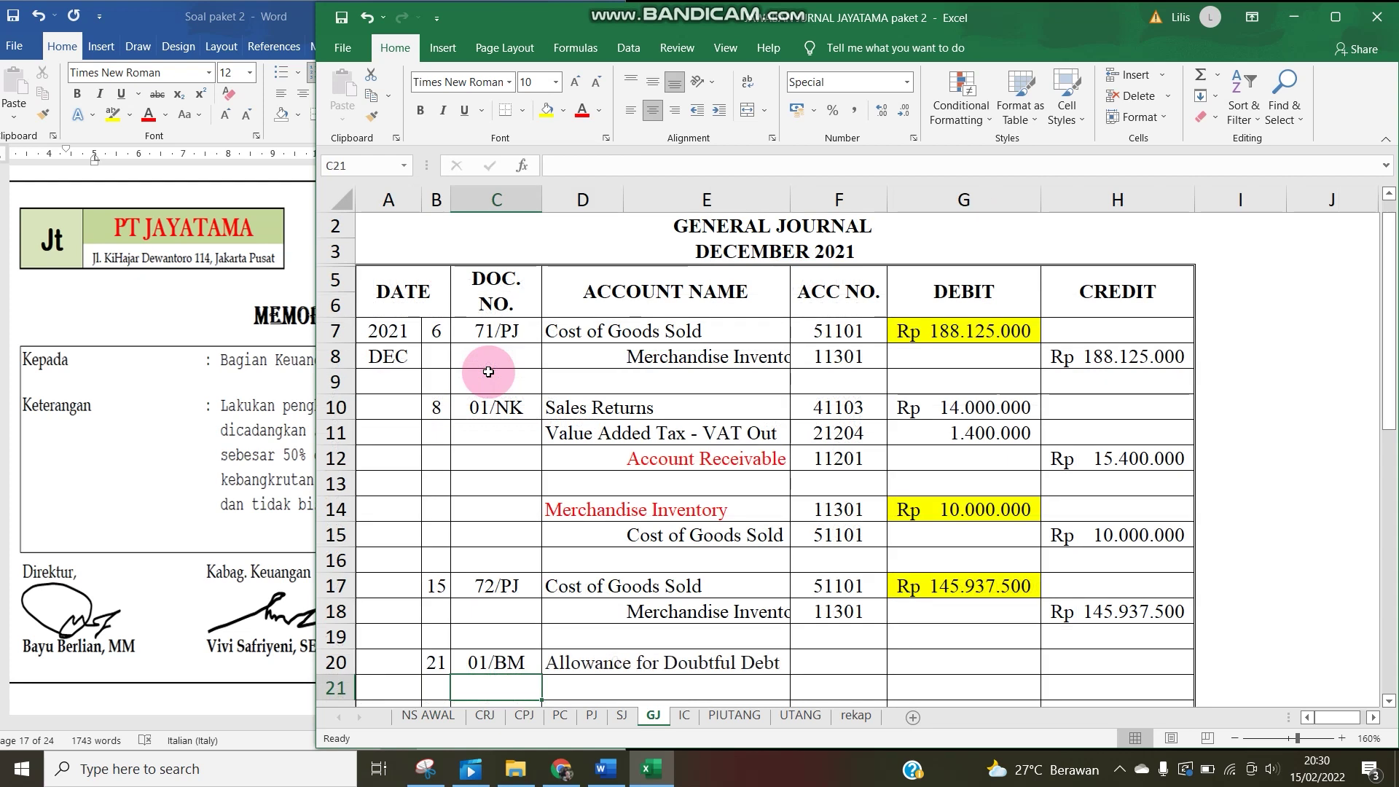
# Try to fill the credit account in E21 with a reference to 11201 on the NS AWAL sheet.
pyautogui.click(247, 408)
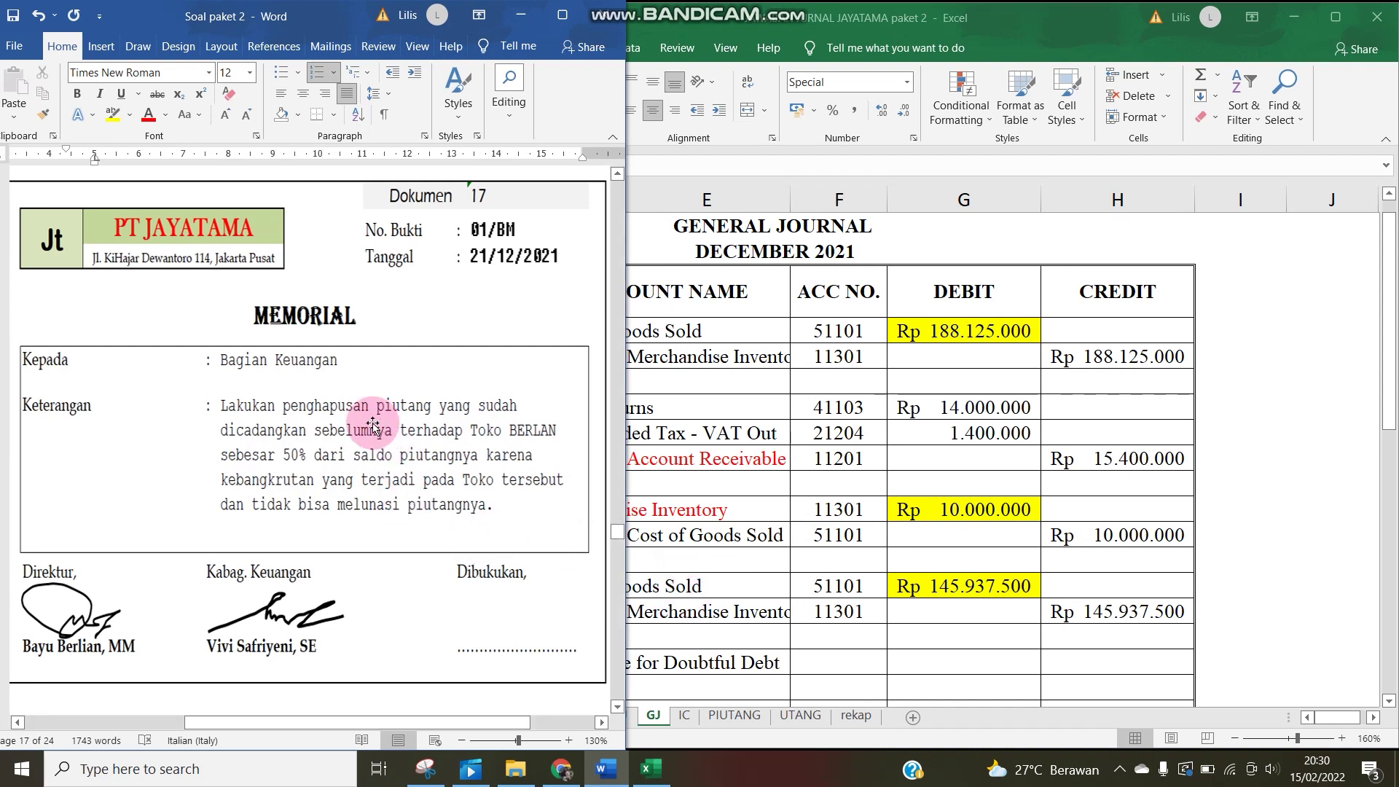
pyautogui.click(721, 576)
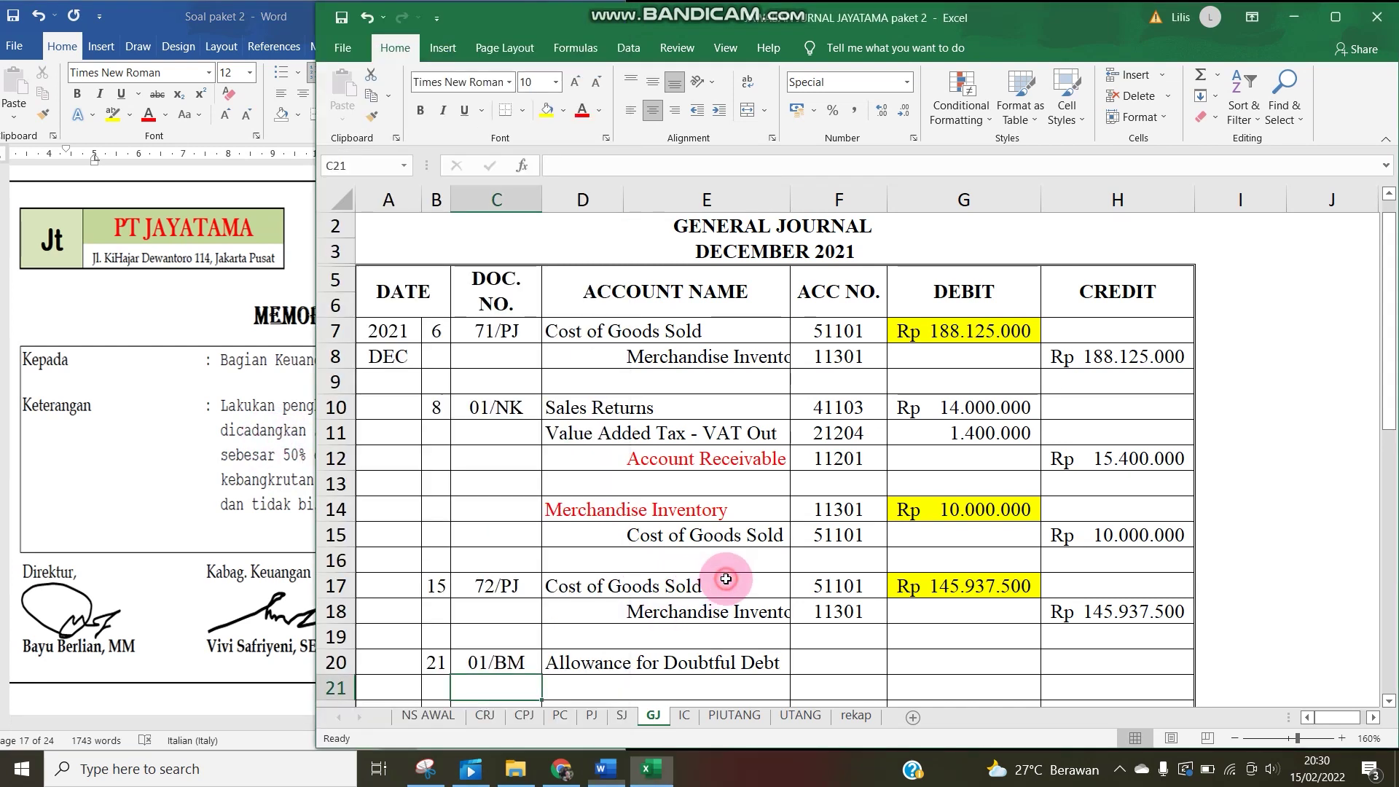
pyautogui.click(646, 679)
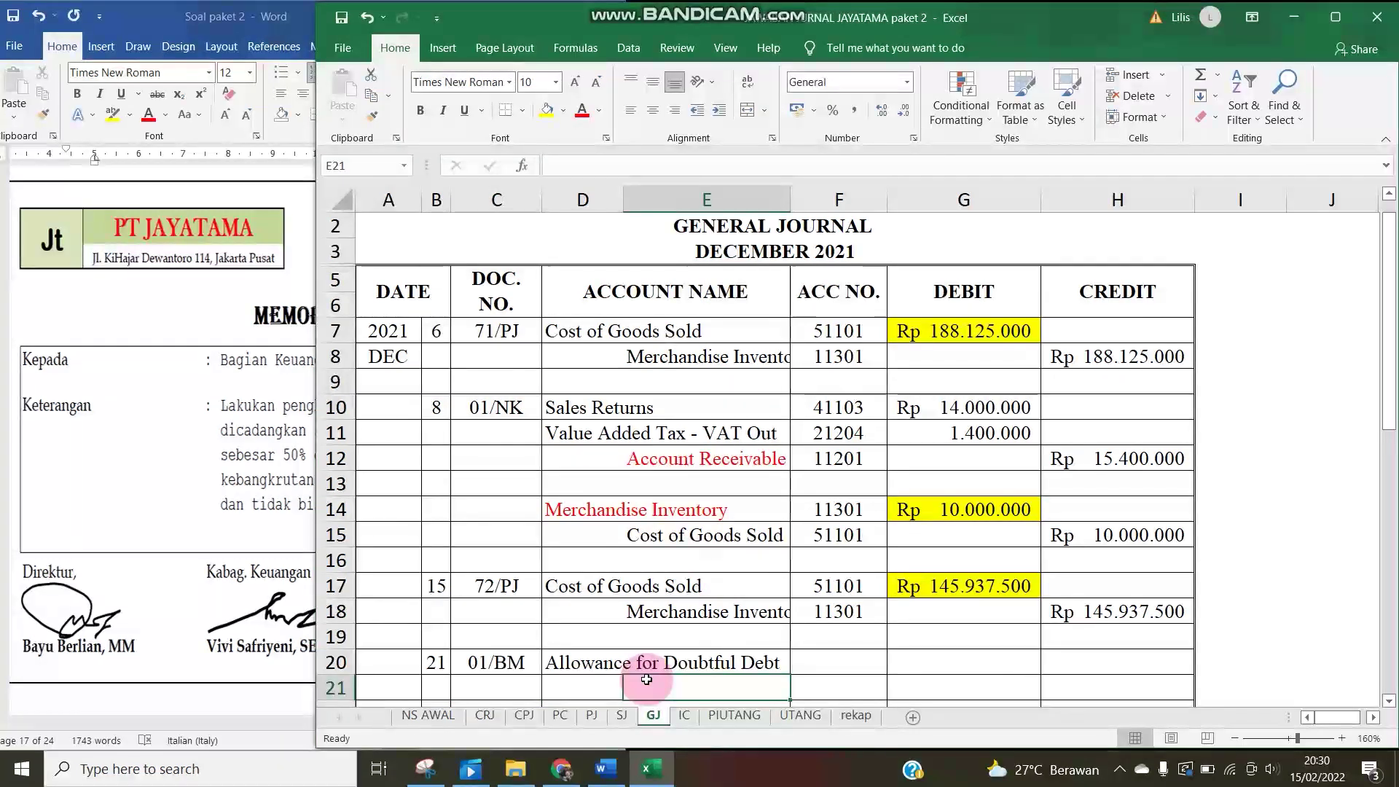
pyautogui.write('=')
pyautogui.click(430, 716)
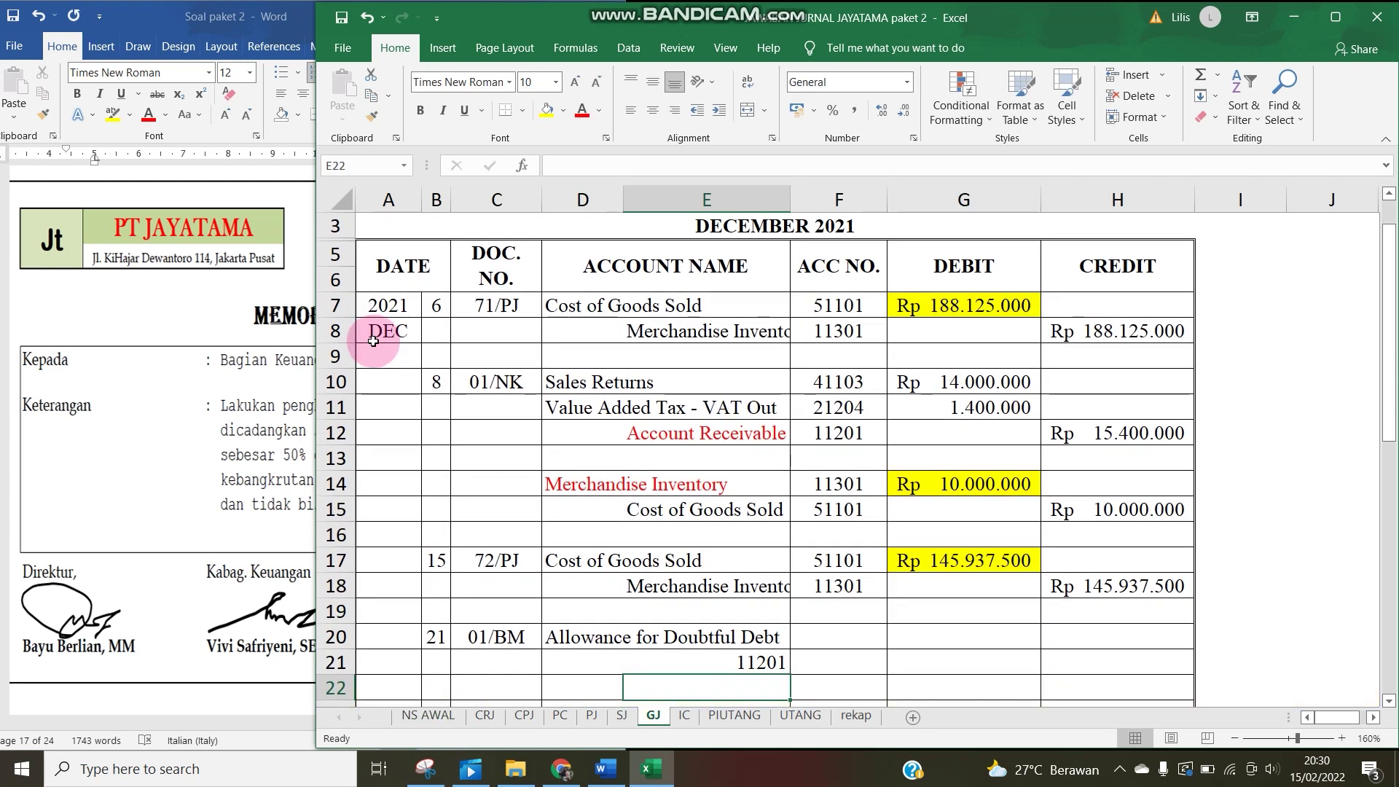
# Fill the credit account name in E21 with a reference to Account Receivable on the NS AWAL sheet.
pyautogui.click(678, 653)
pyautogui.write('=')
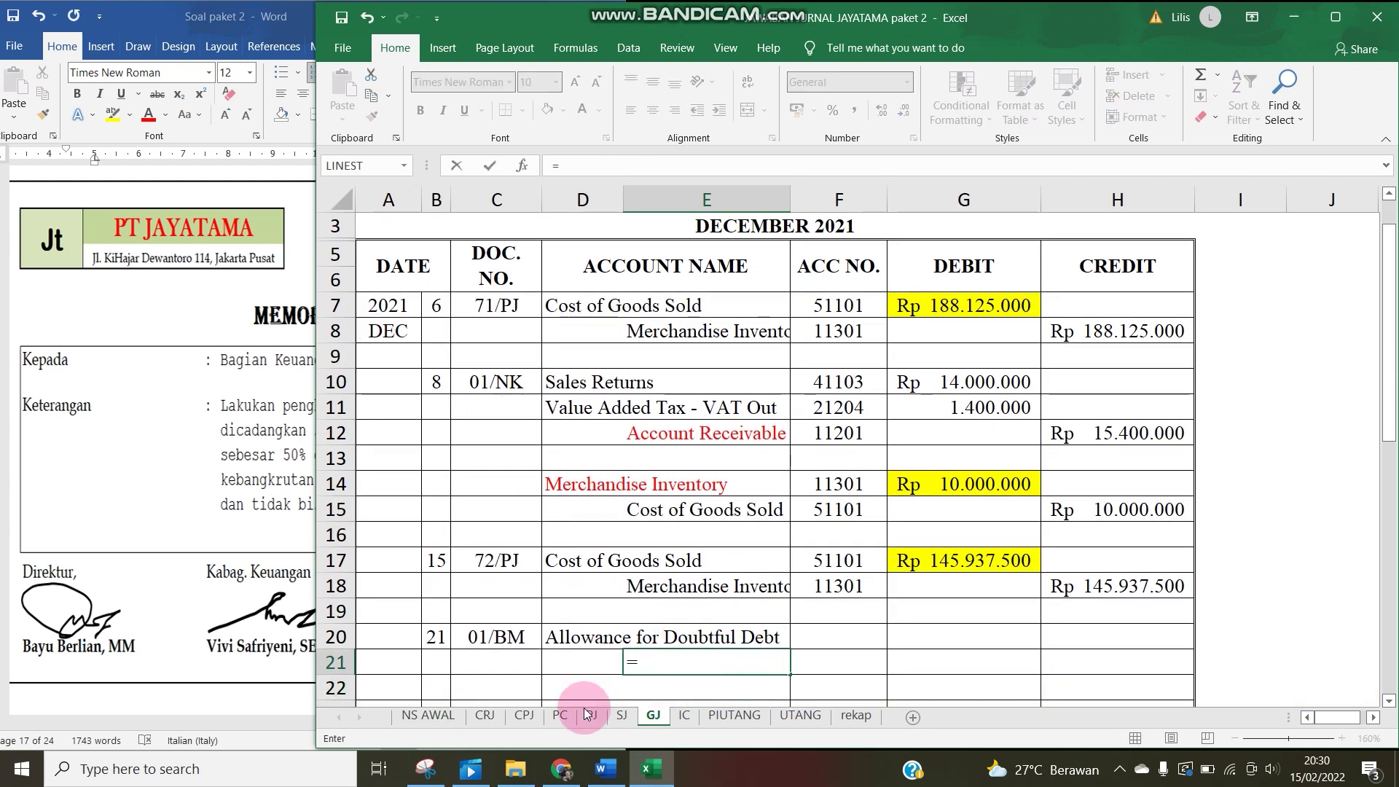
pyautogui.click(427, 715)
pyautogui.click(420, 345)
pyautogui.press('Return')
# Fill the account numbers in F20 and F21 with references to 11202 and 11201 on the NS AWAL sheet.
pyautogui.click(826, 631)
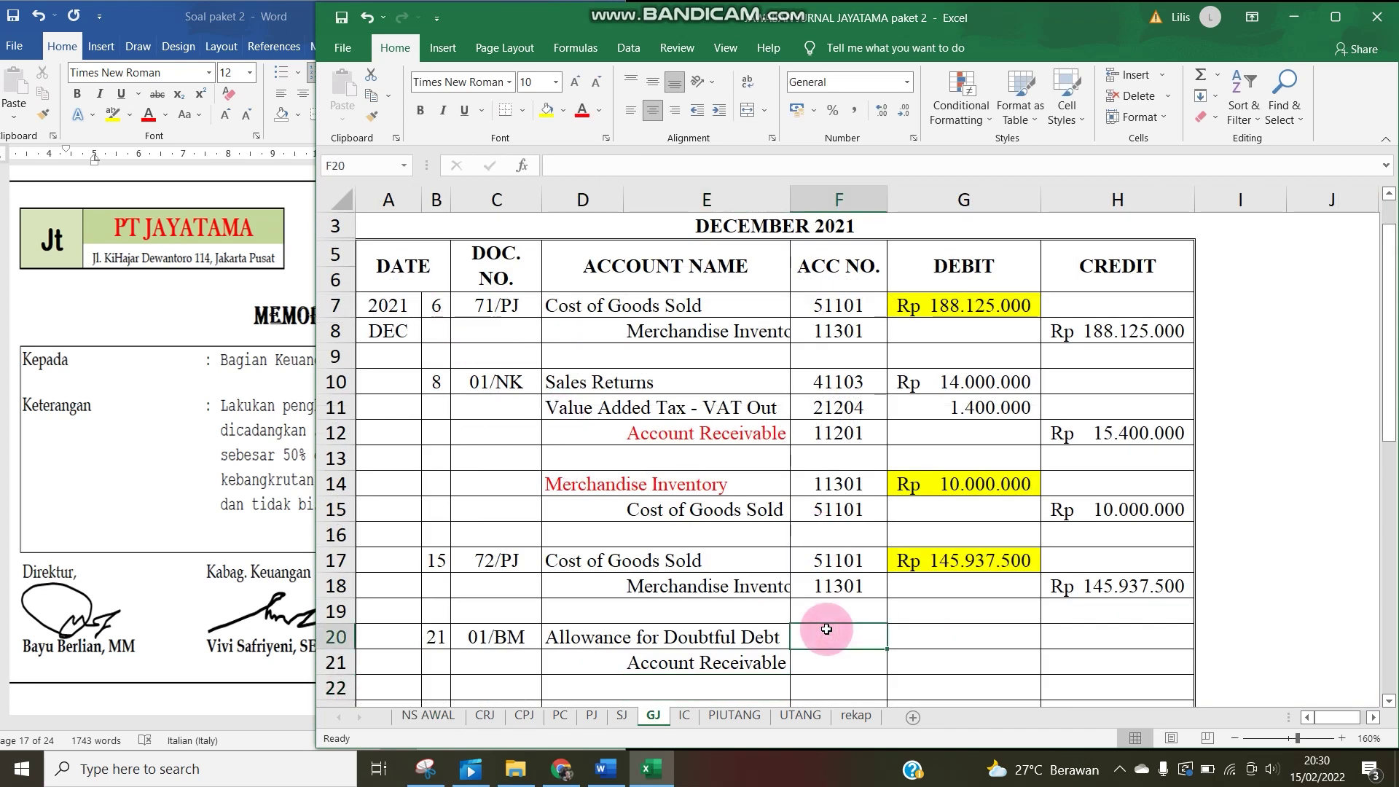
pyautogui.write('=')
pyautogui.click(440, 717)
pyautogui.click(367, 364)
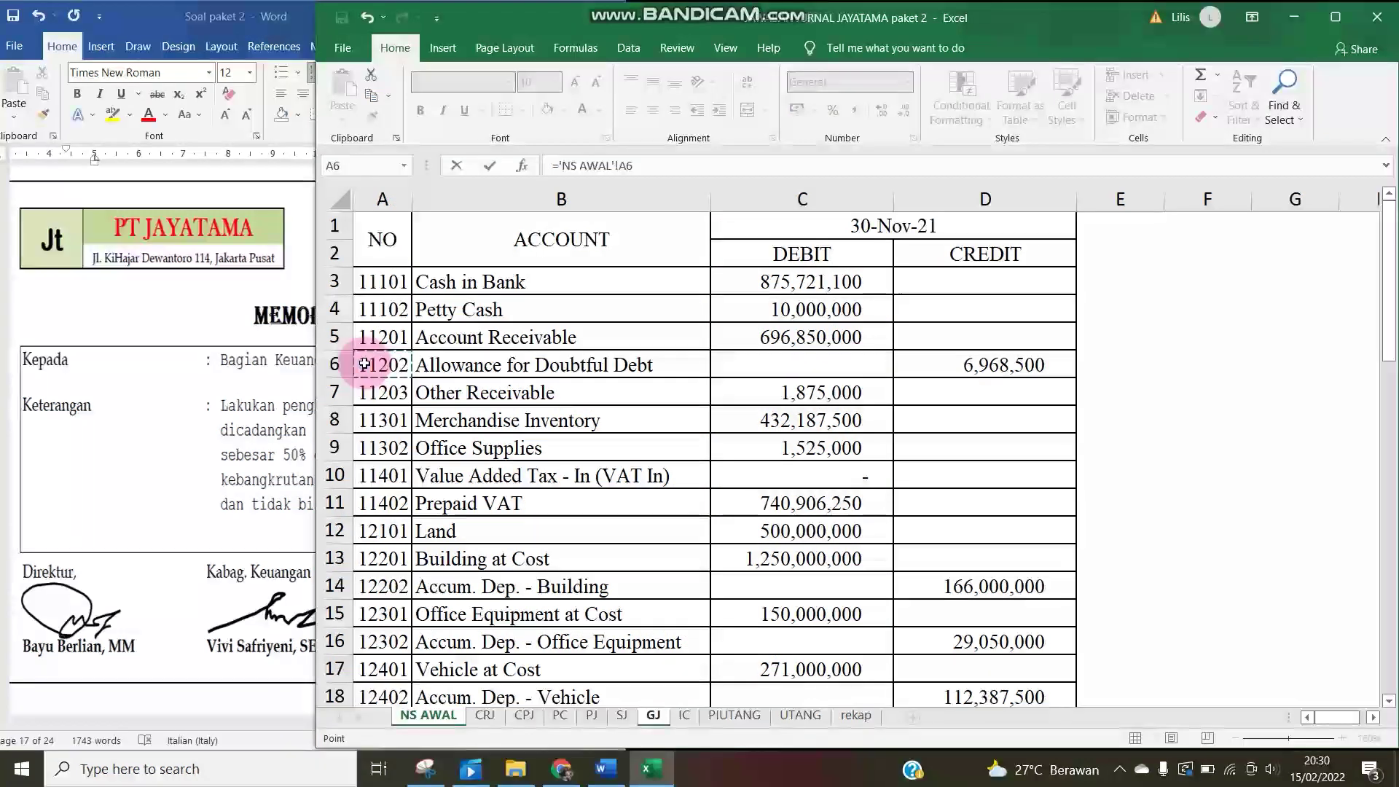
pyautogui.press('Return')
pyautogui.write('=')
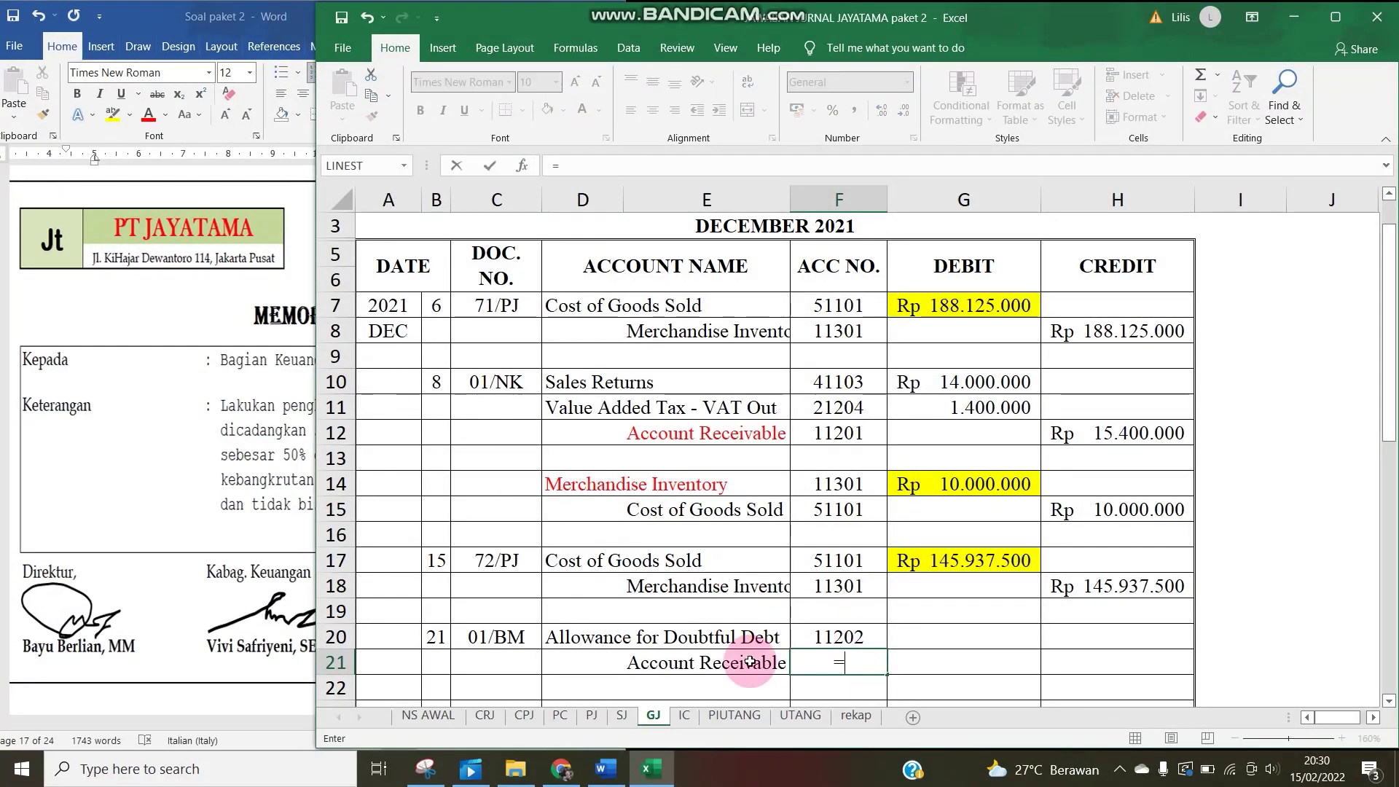
pyautogui.click(429, 714)
pyautogui.click(375, 336)
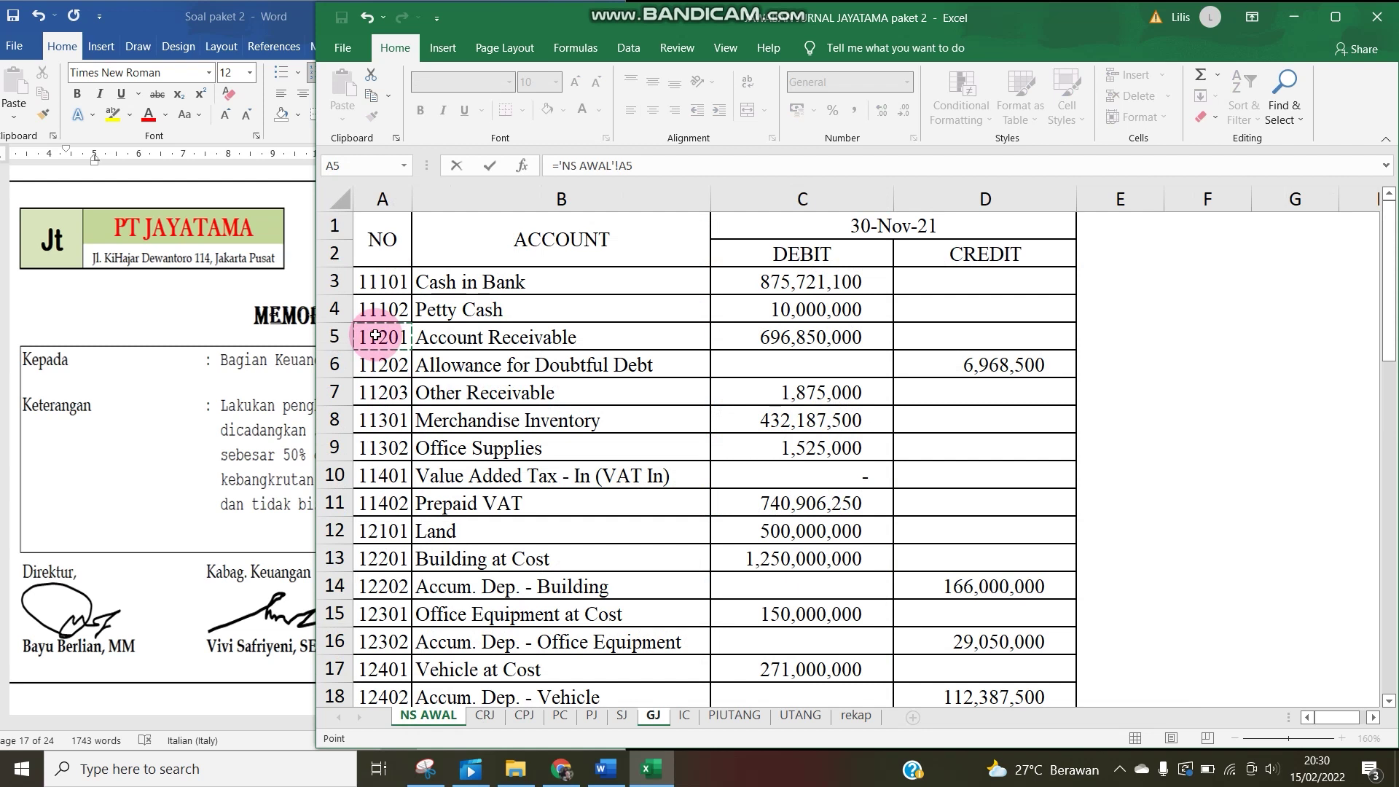
pyautogui.press('Return')
# Calculate the write-off debit in G20 as 50% of Toko Berlan's balance in PIUTANG cell G37.
pyautogui.click(948, 635)
pyautogui.write('=')
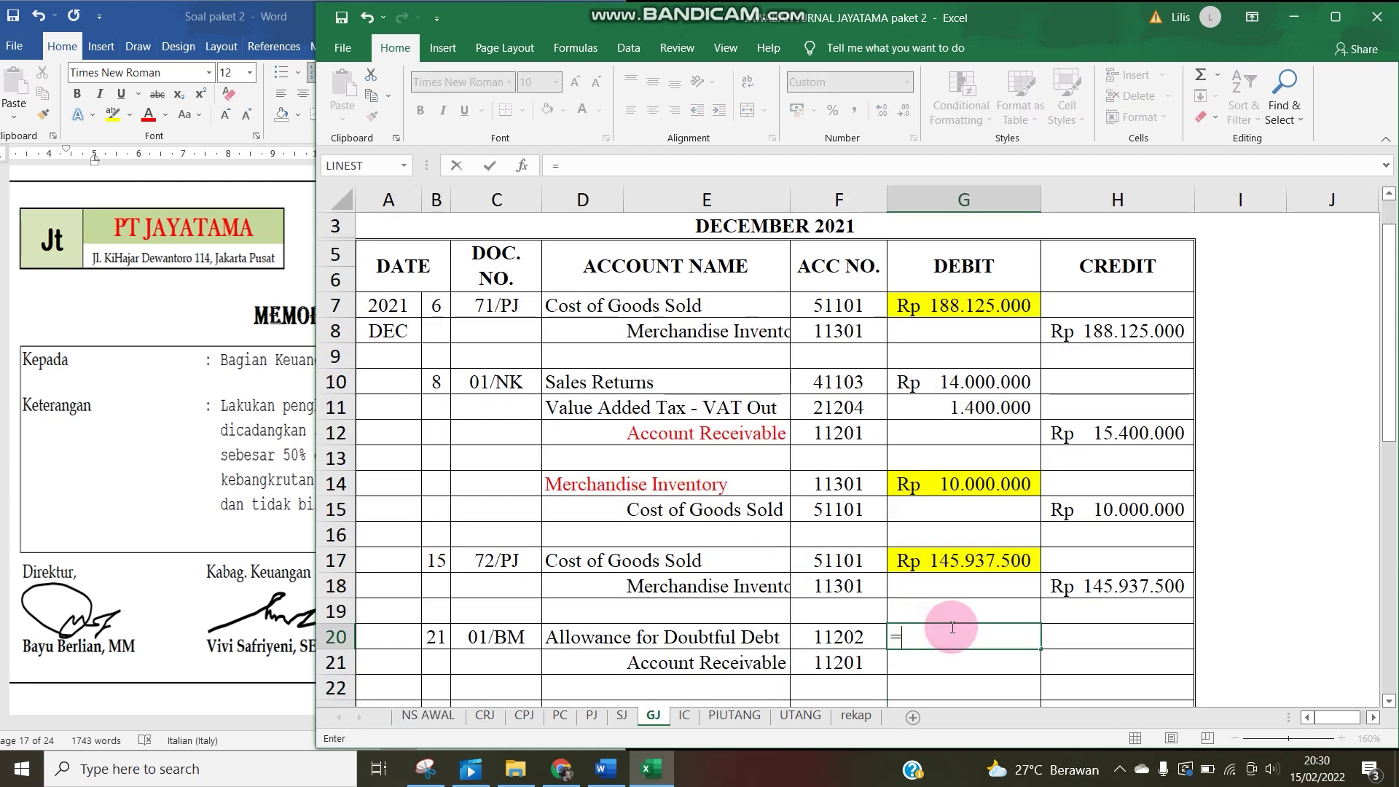
pyautogui.click(306, 580)
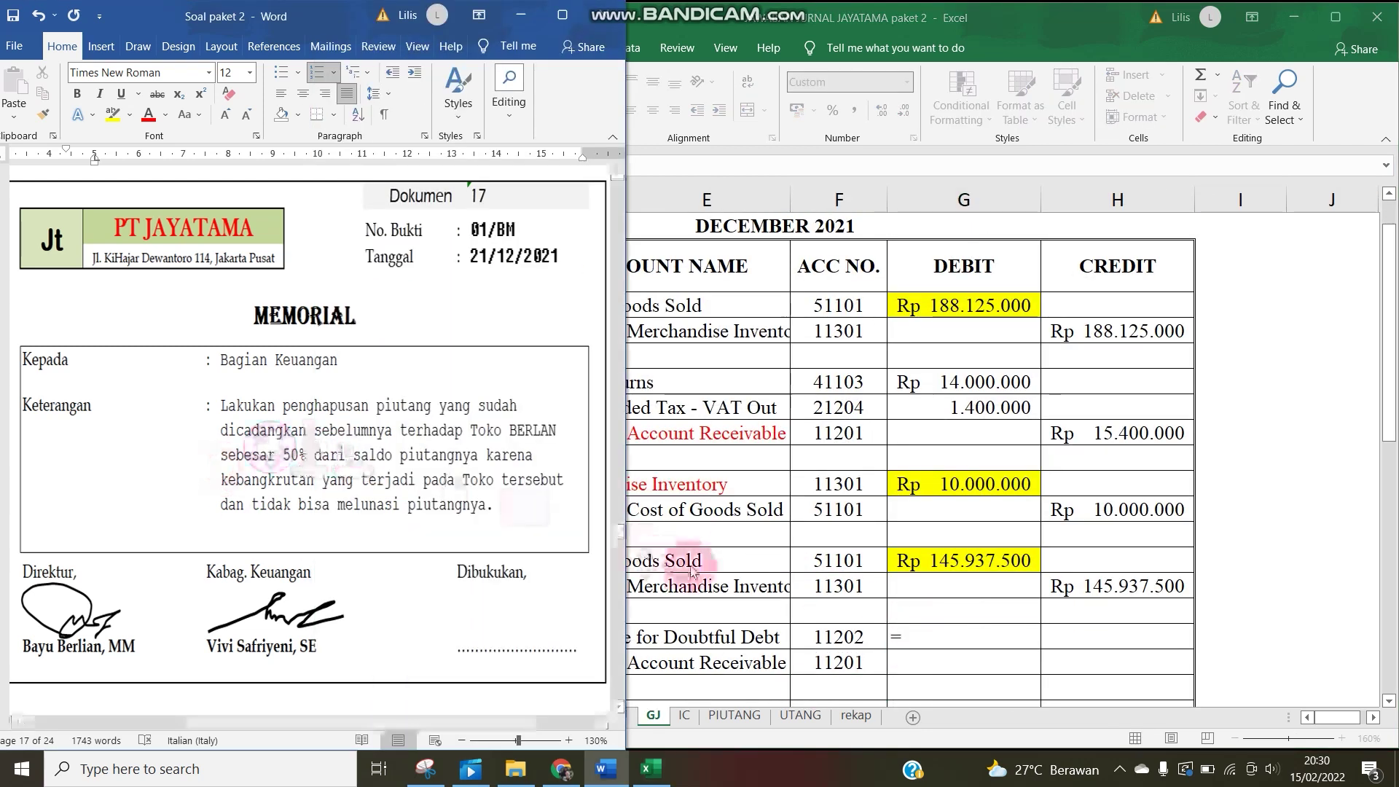
pyautogui.click(925, 510)
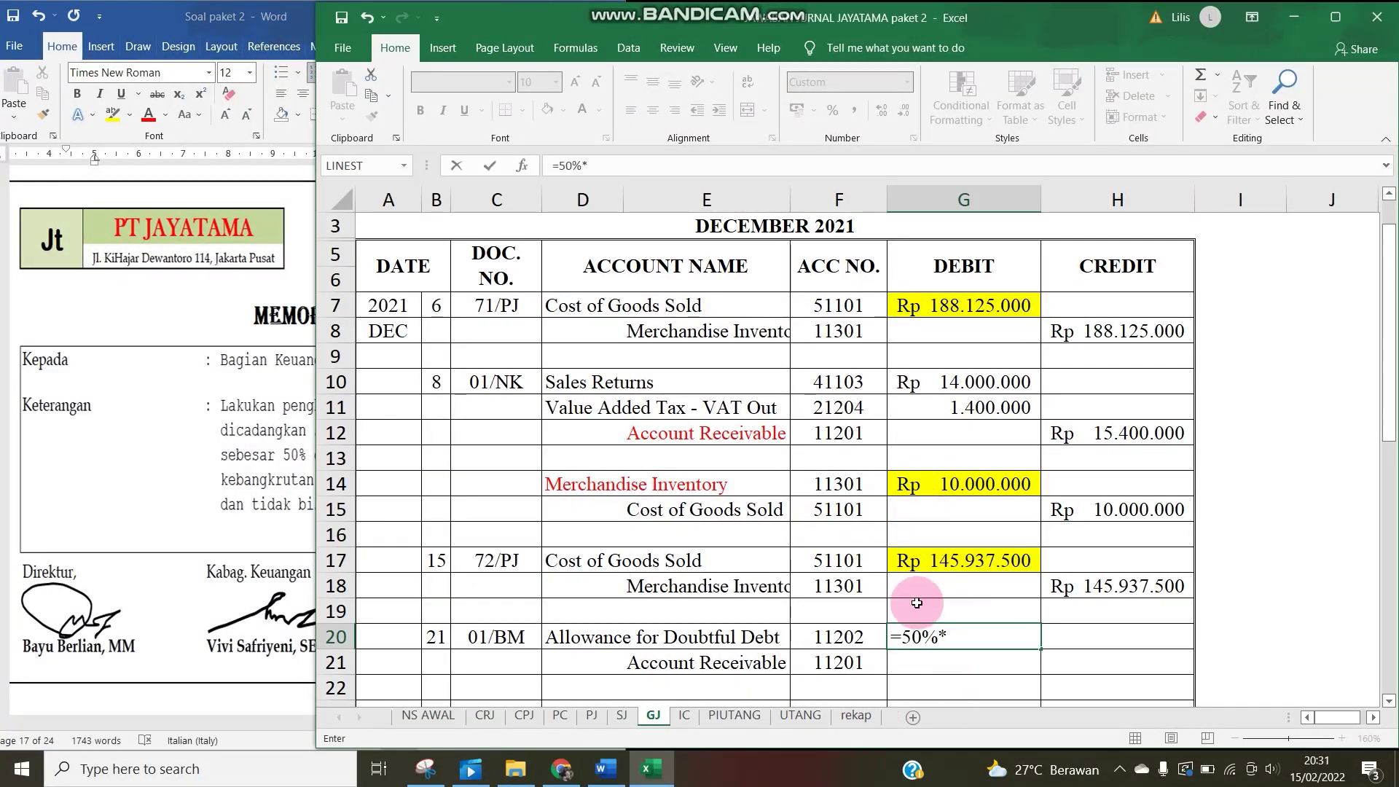
pyautogui.click(734, 715)
pyautogui.scroll(-7, 516, 536)
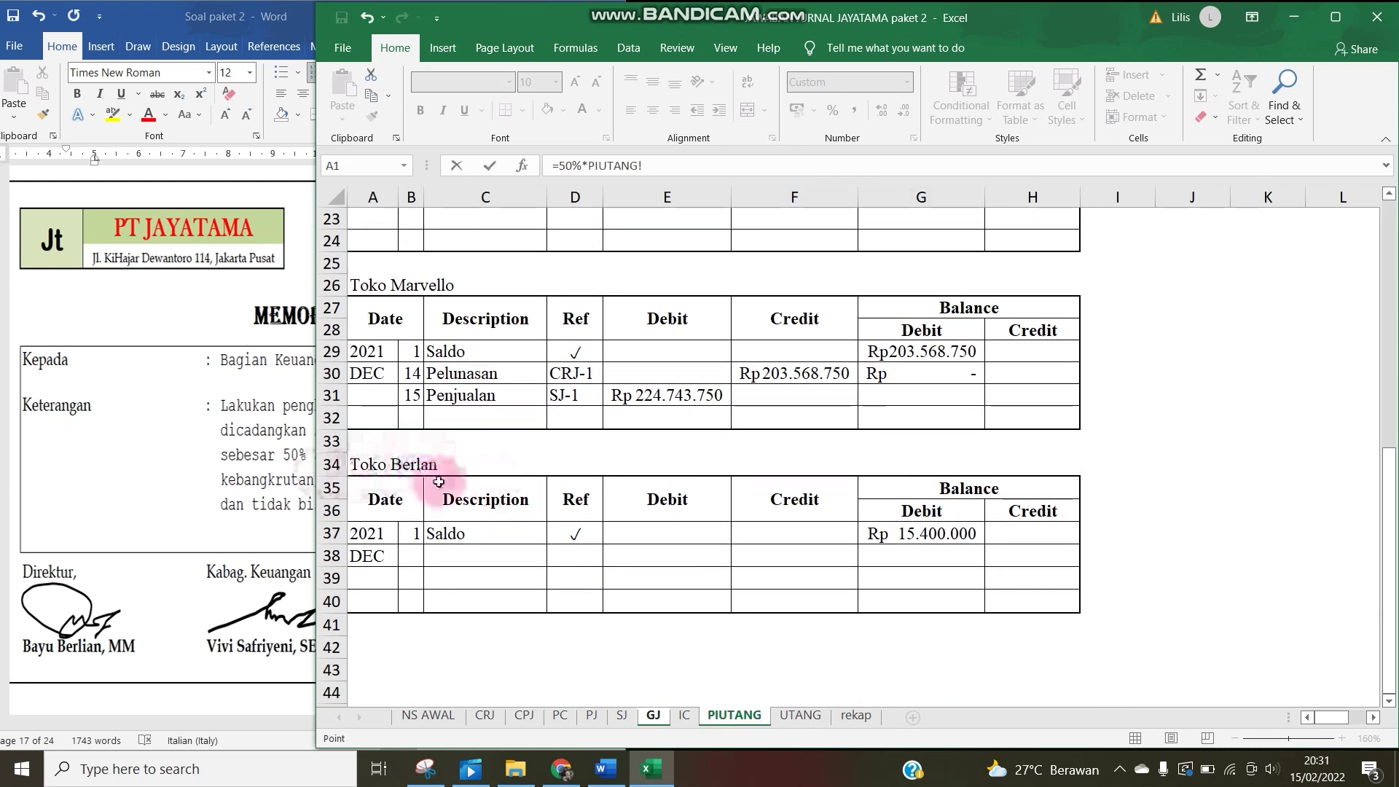
pyautogui.click(877, 530)
pyautogui.click(894, 541)
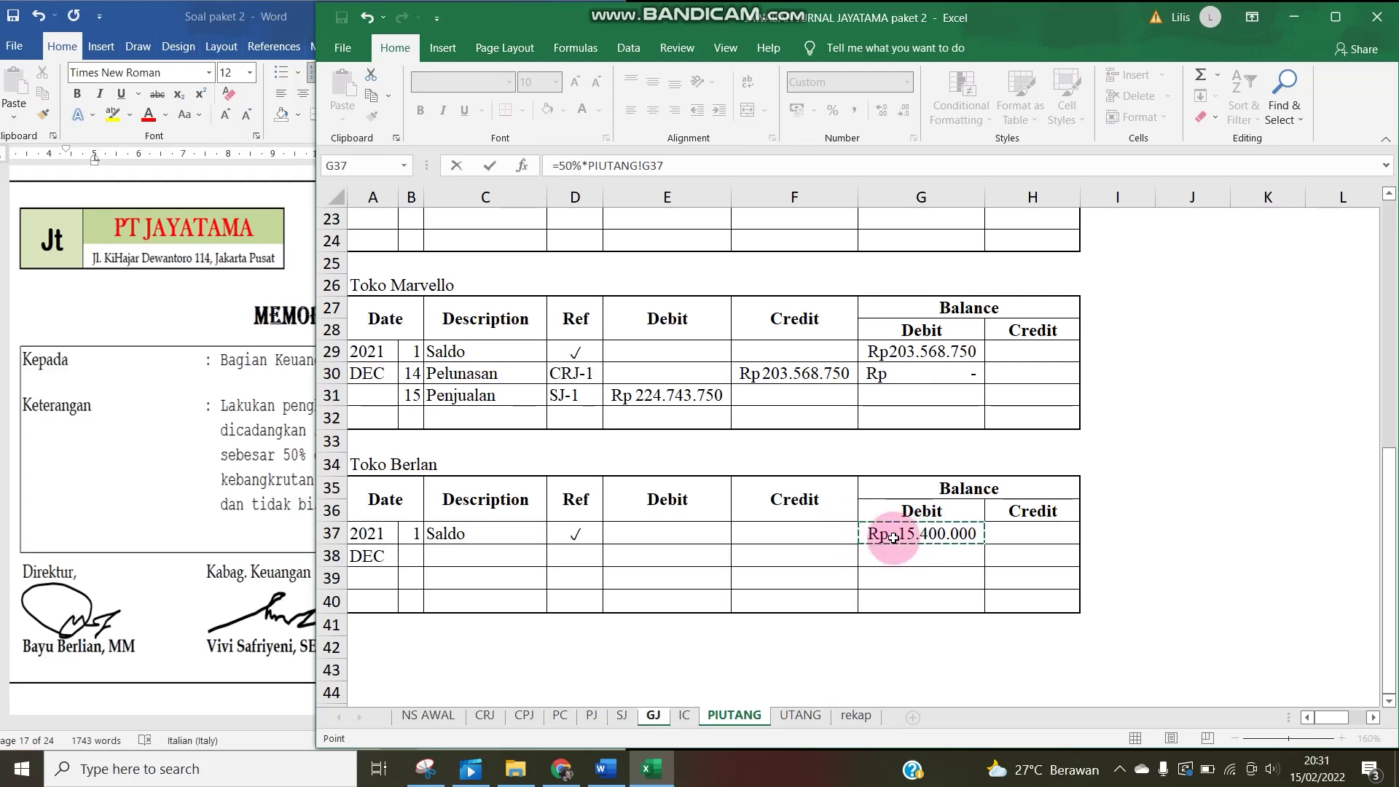
pyautogui.press('Escape')
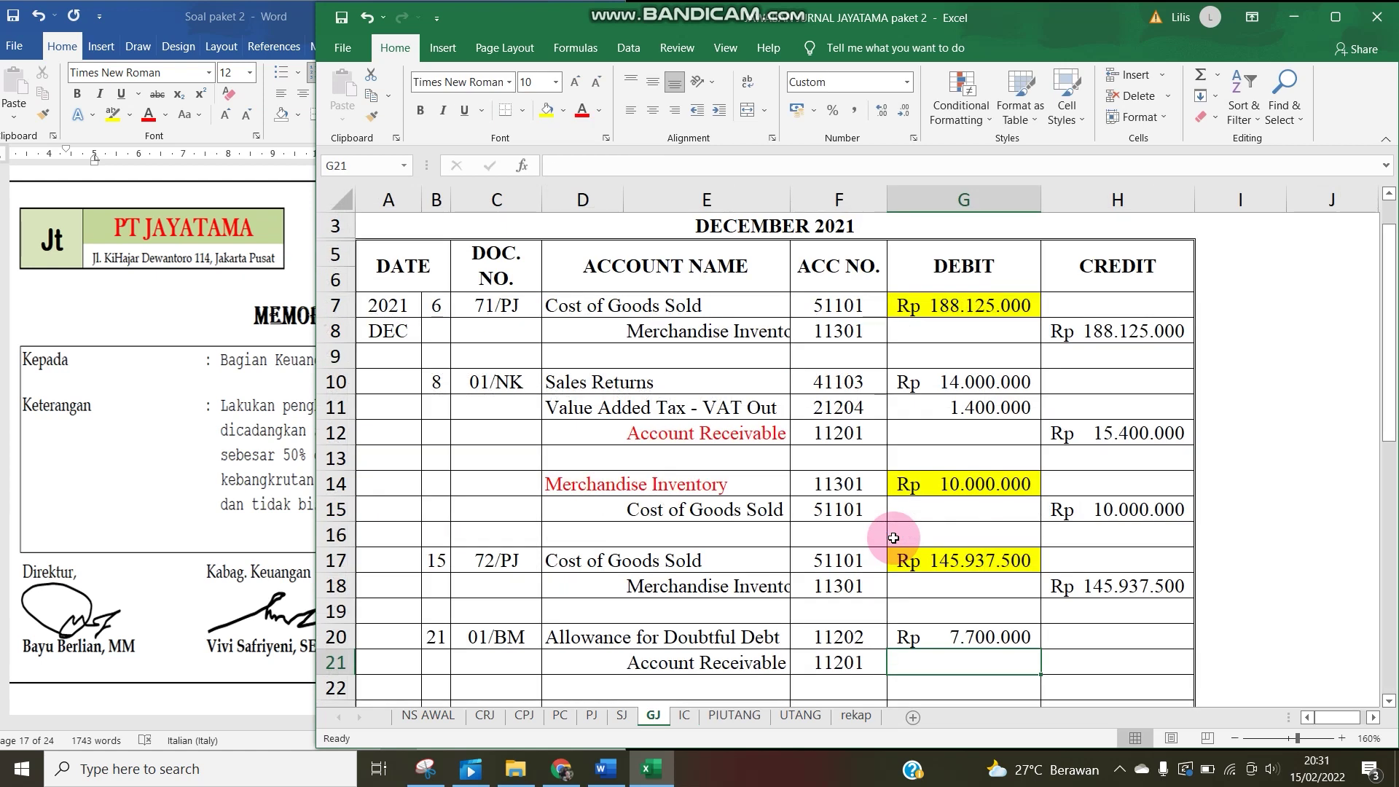
# Fill the Account Receivable credit in H21 with a reference to the debit amount in G20.
pyautogui.click(1101, 655)
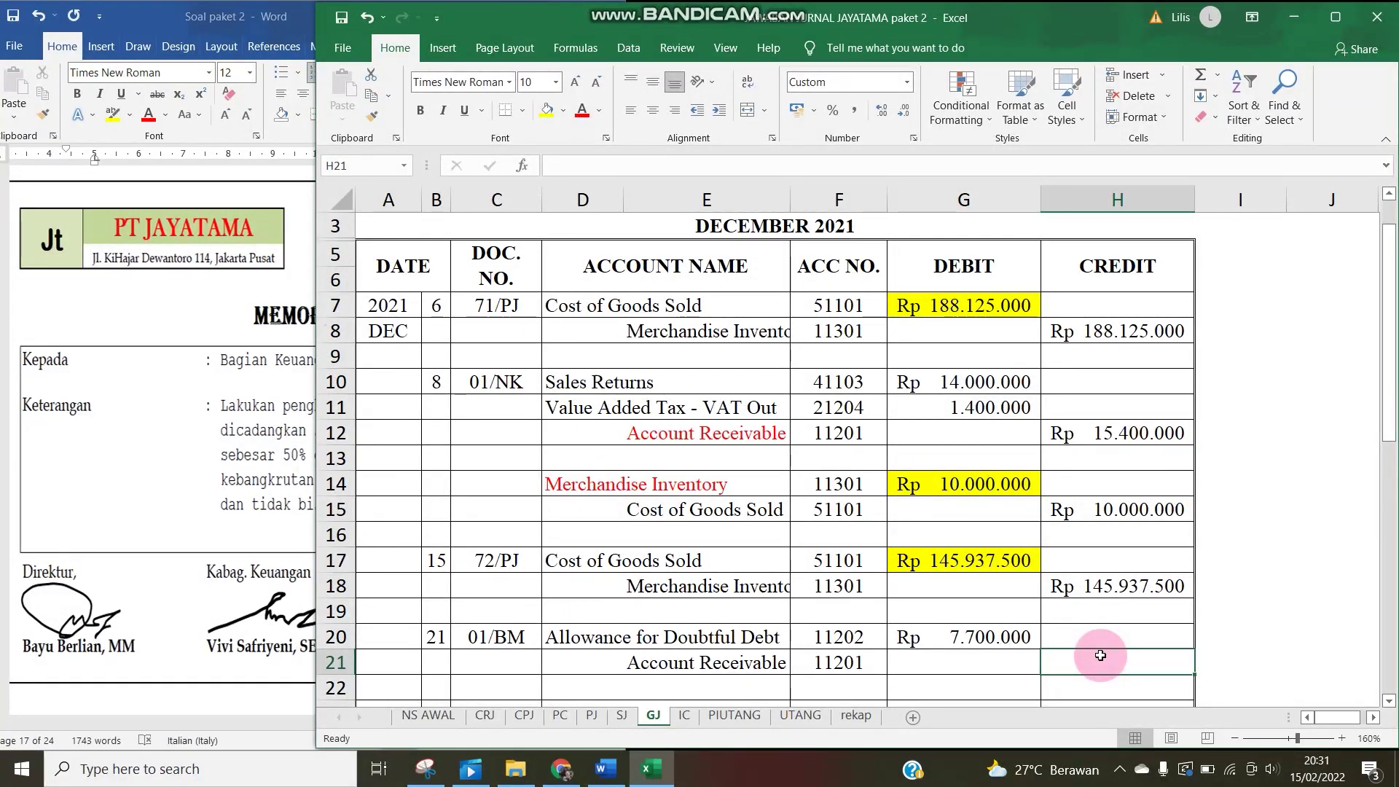
pyautogui.scroll(1, 1101, 655)
pyautogui.scroll(-1, 1100, 655)
pyautogui.write('=')
pyautogui.click(992, 656)
pyautogui.press('Return')
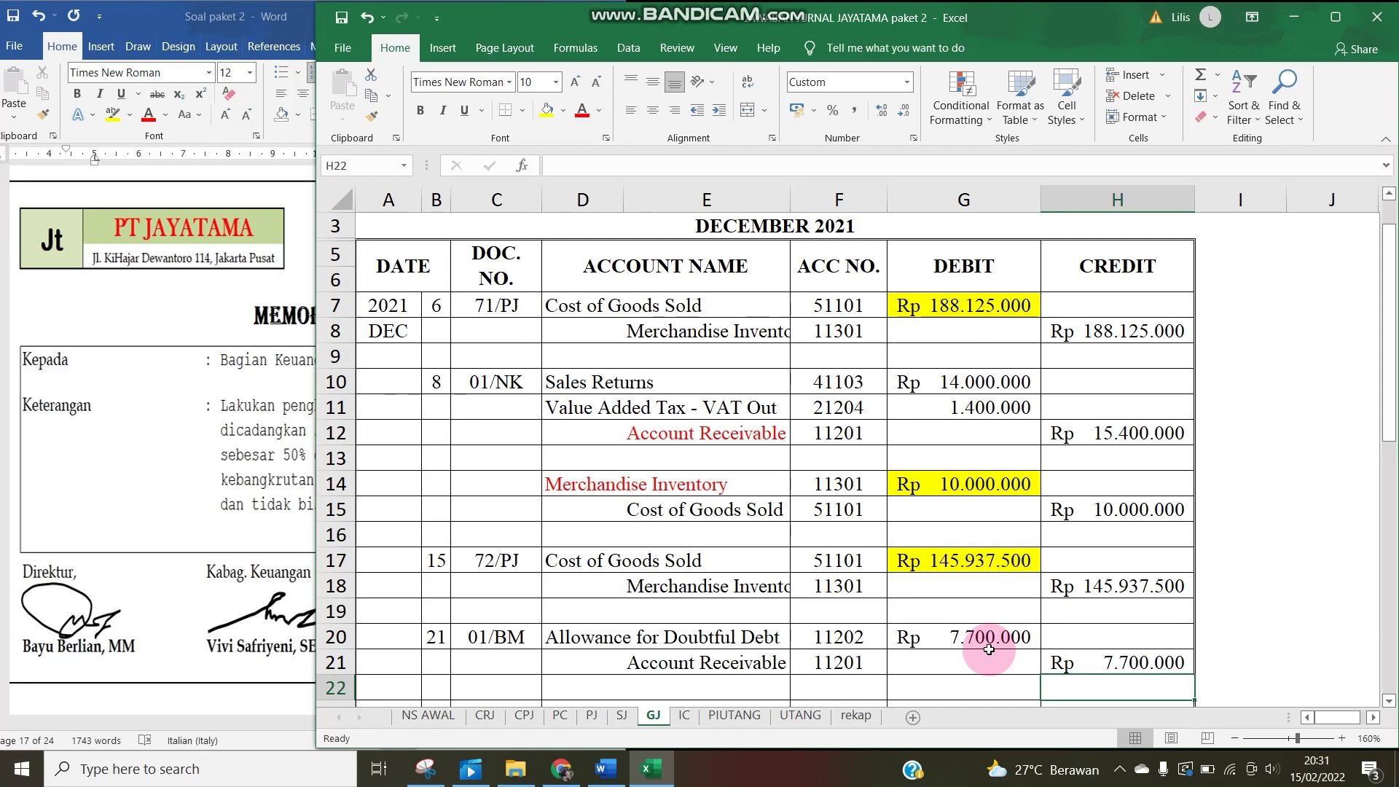
# Color the Account Receivable name in E21 and its credit amount in H21 red.
pyautogui.click(648, 662)
pyautogui.click(594, 120)
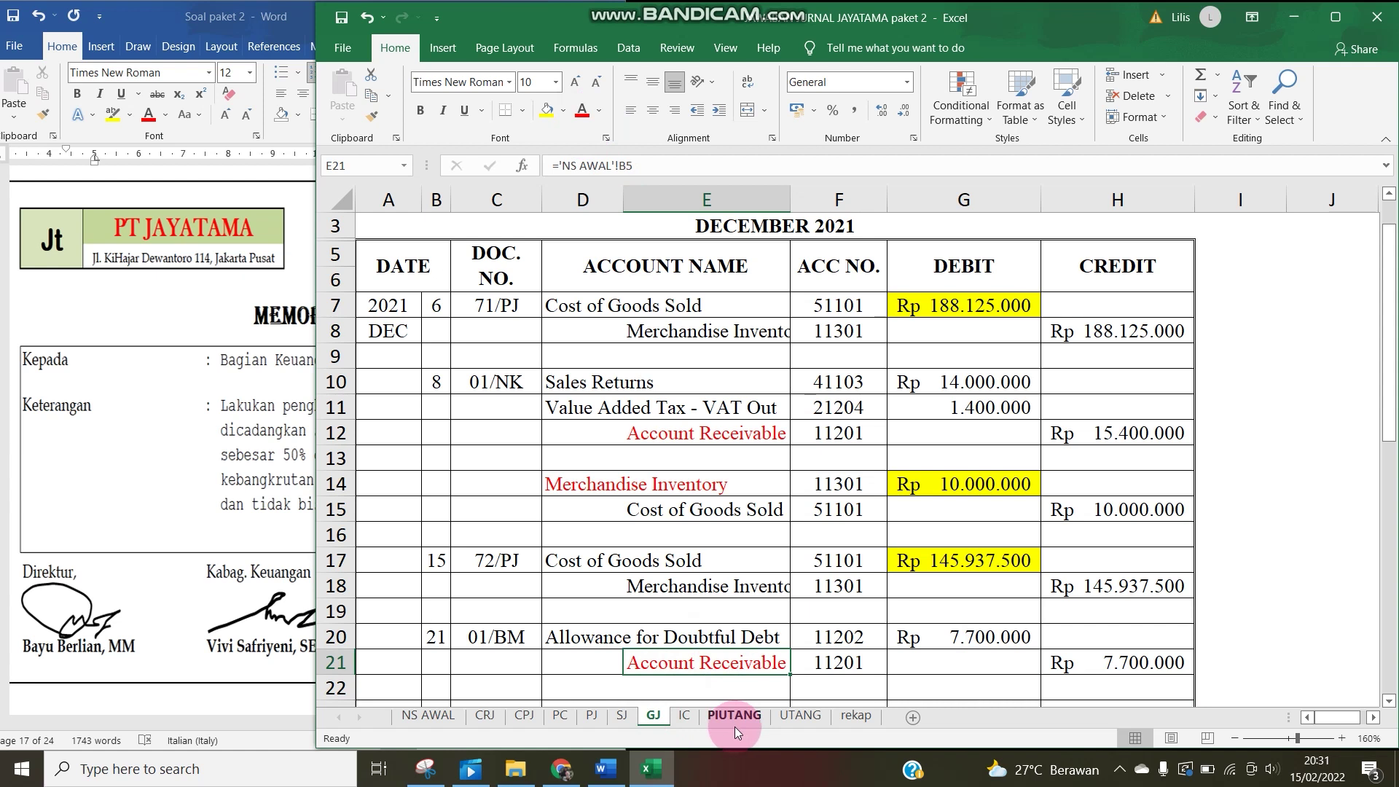
pyautogui.click(1064, 663)
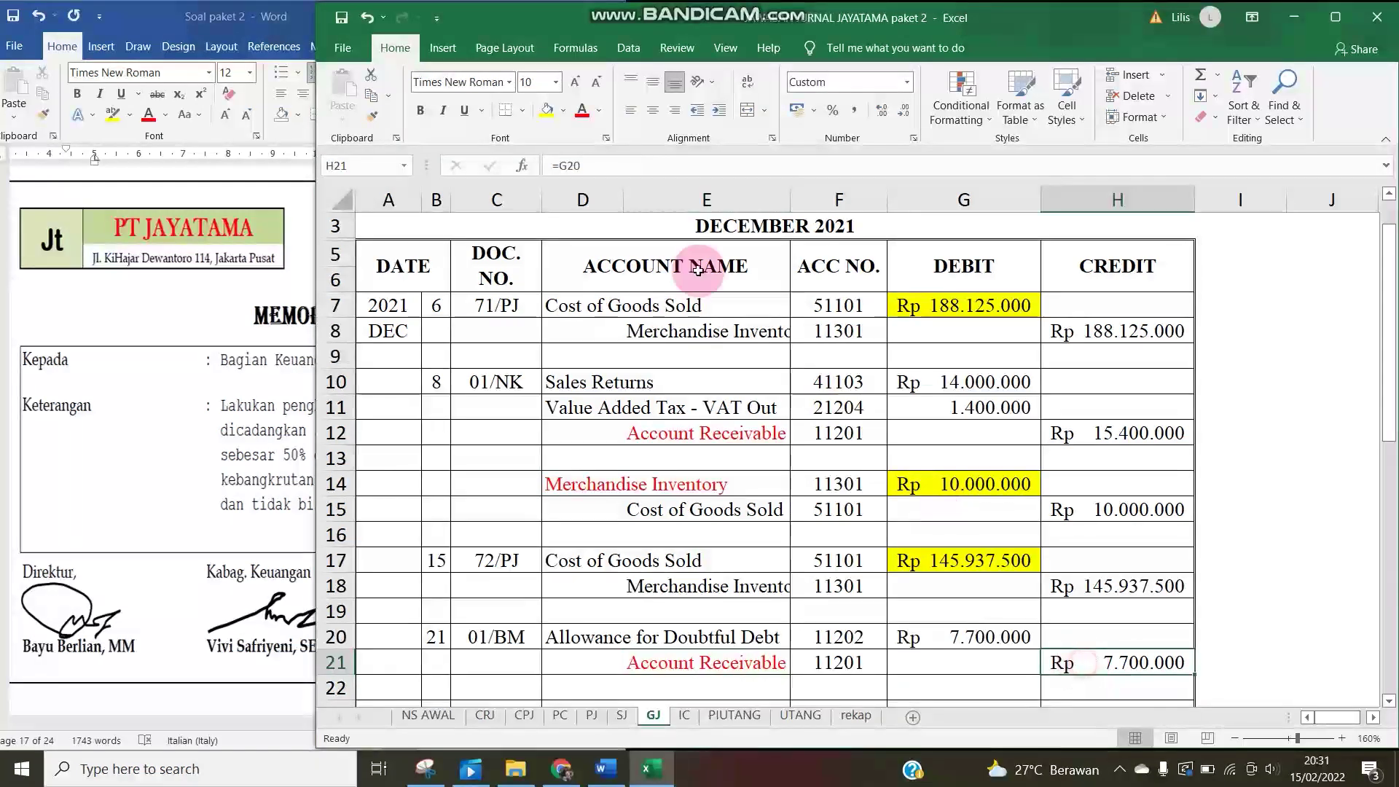
pyautogui.click(583, 116)
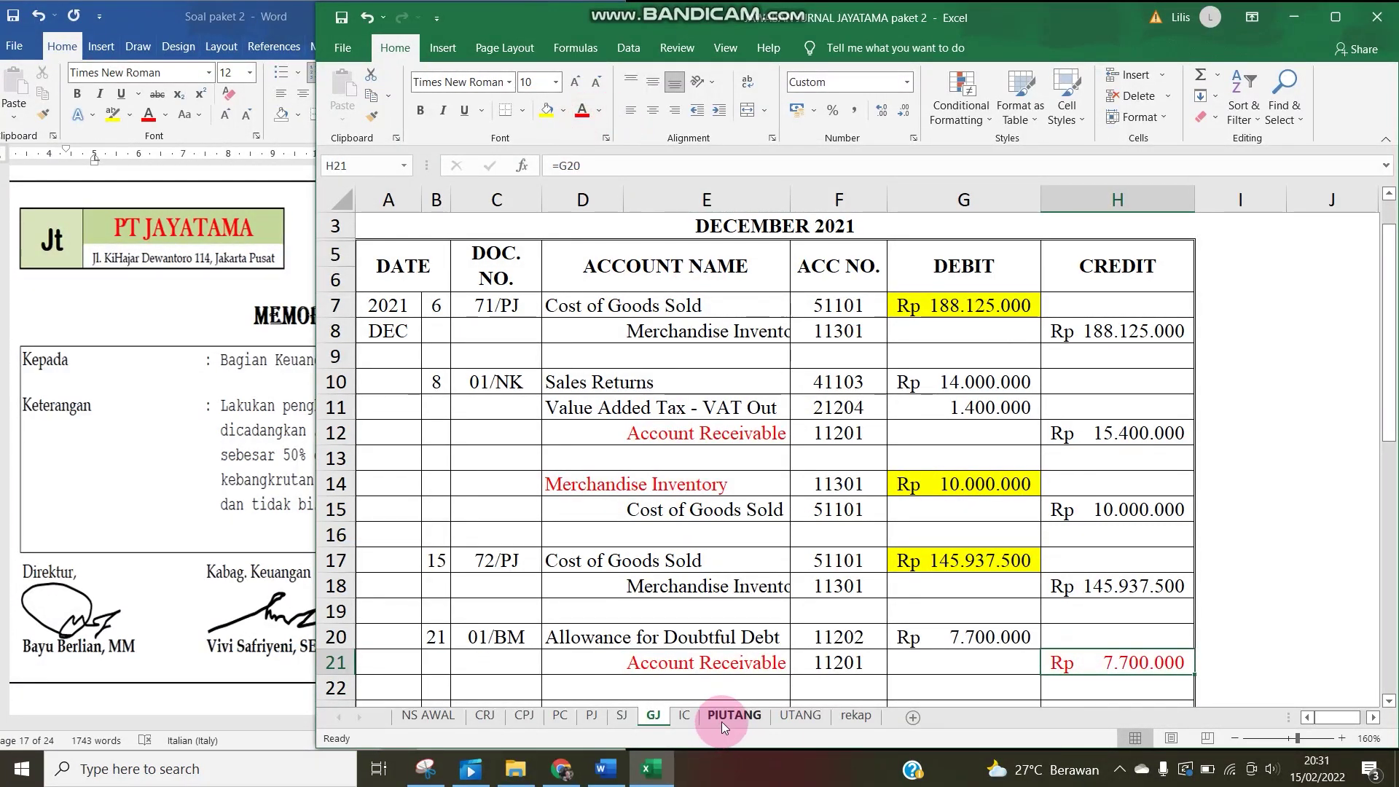
# Enter date 21, description Penghapusan and reference GJ-1 in row 38 of Toko Berlan's ledger on the PIUTANG sheet.
pyautogui.click(734, 716)
pyautogui.scroll(7, 666, 565)
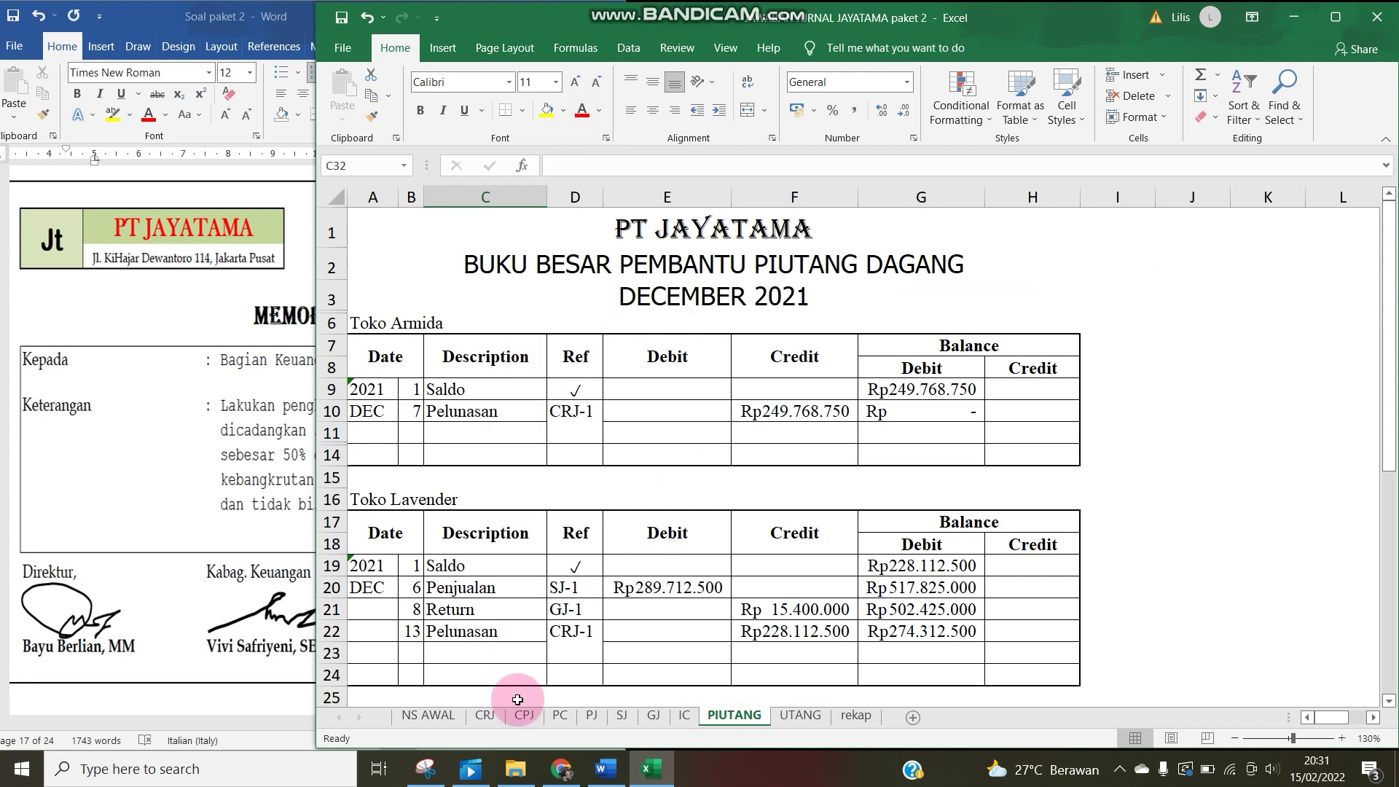
pyautogui.scroll(-8, 470, 692)
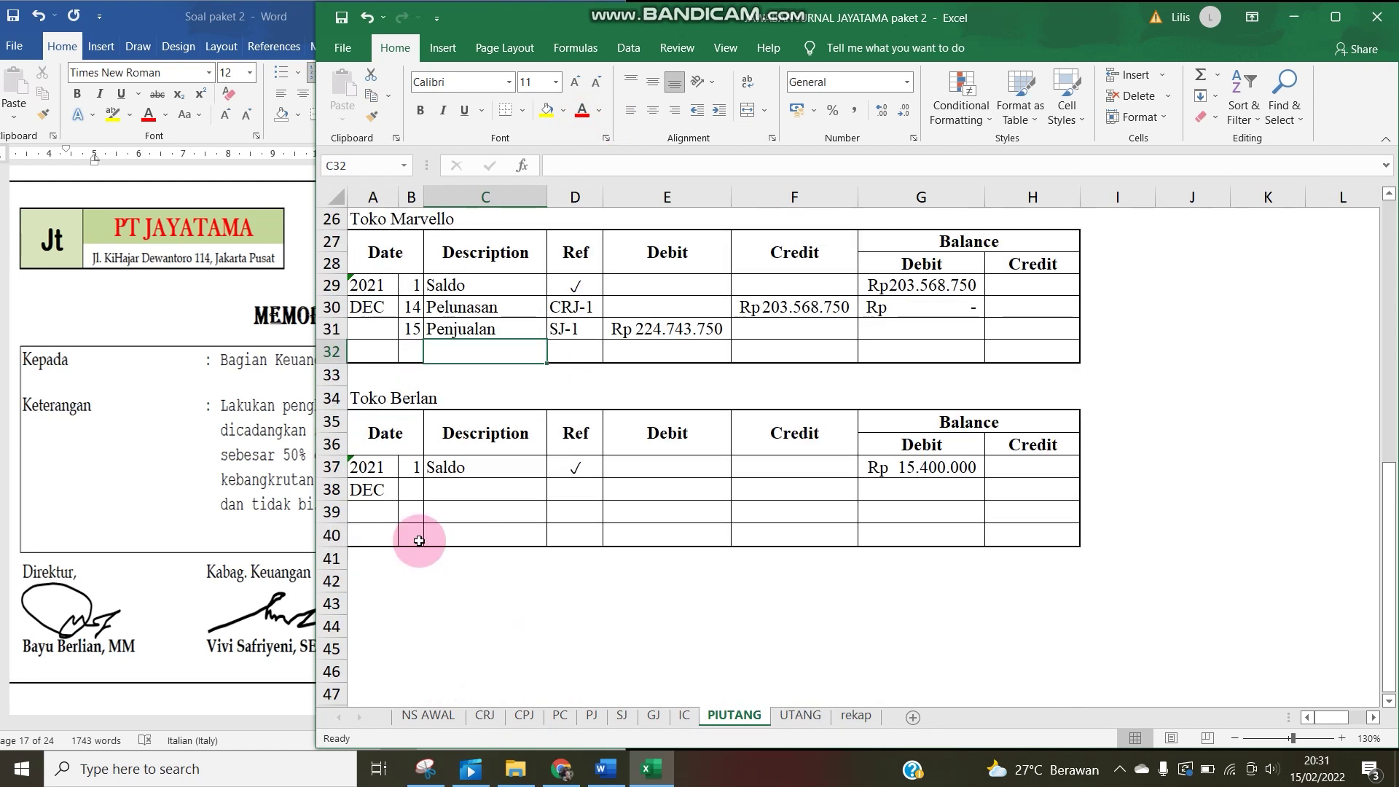
pyautogui.click(416, 495)
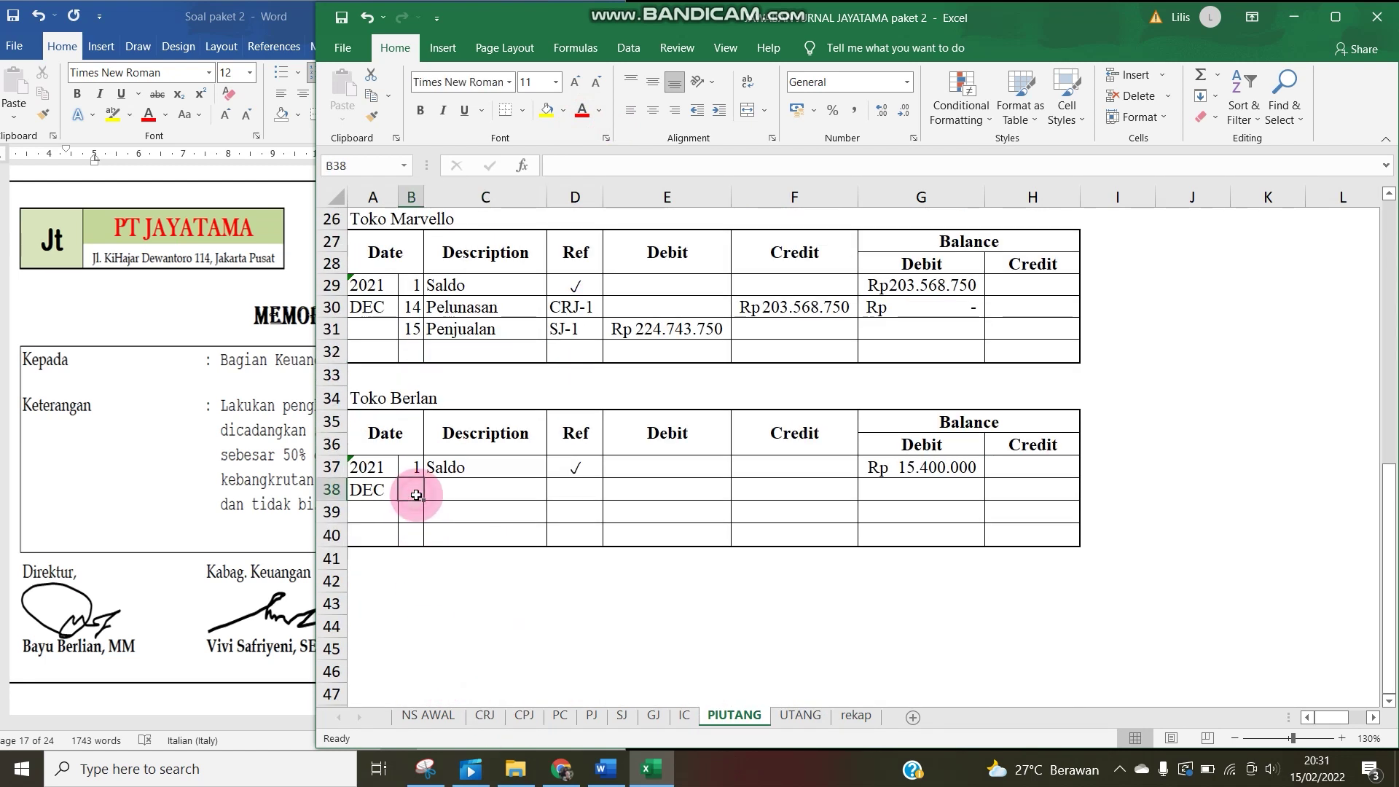
pyautogui.write('21')
pyautogui.press('Tab')
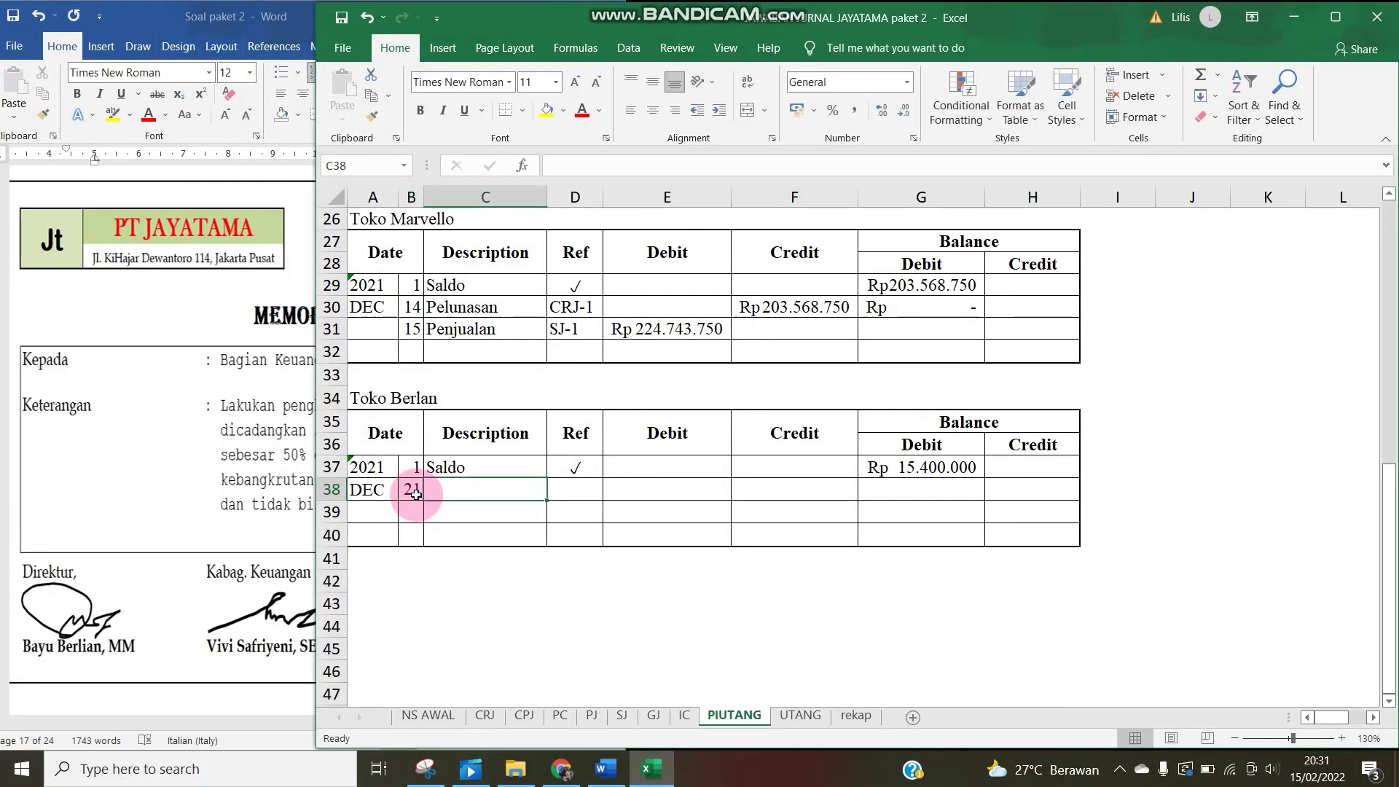
pyautogui.write('pENGHAPUSA')
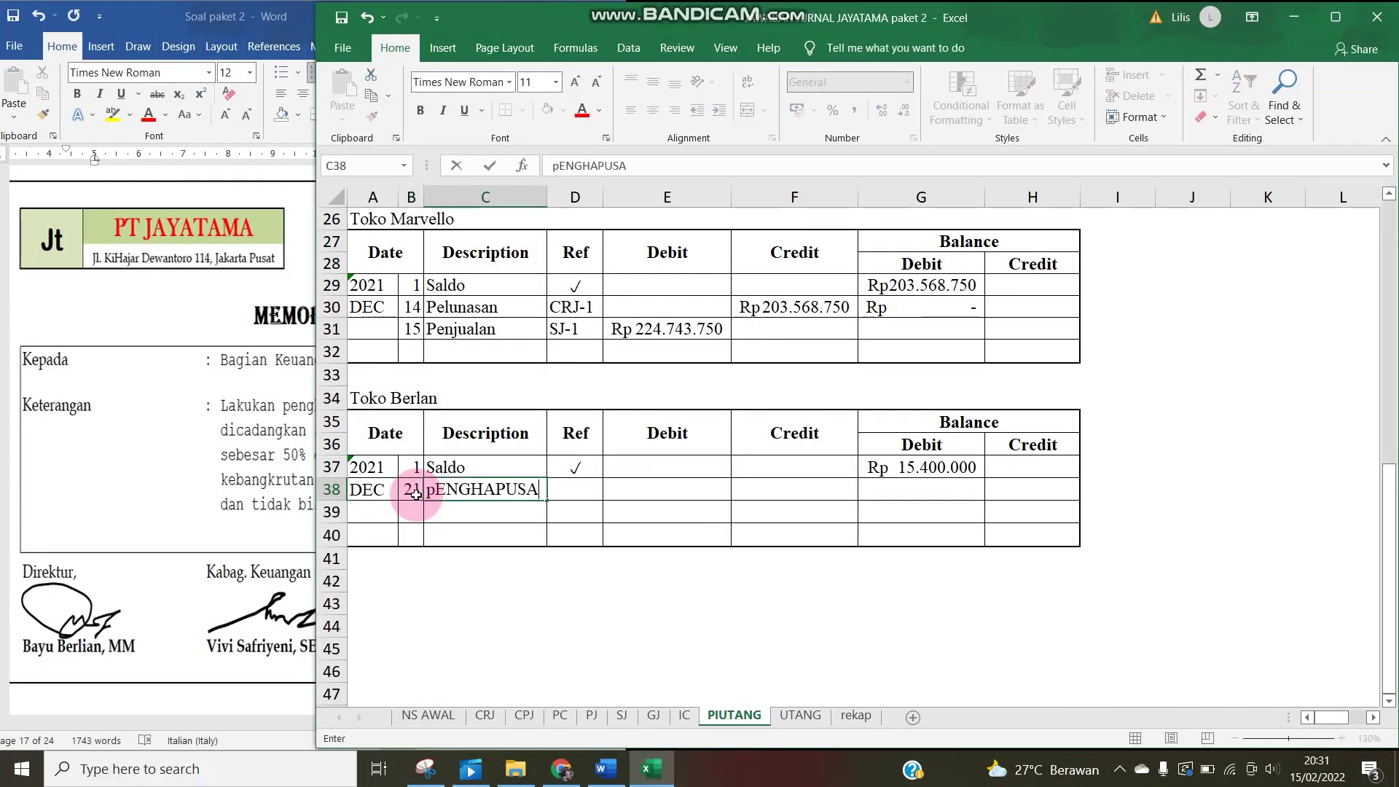
pyautogui.write('N')
pyautogui.press('Tab')
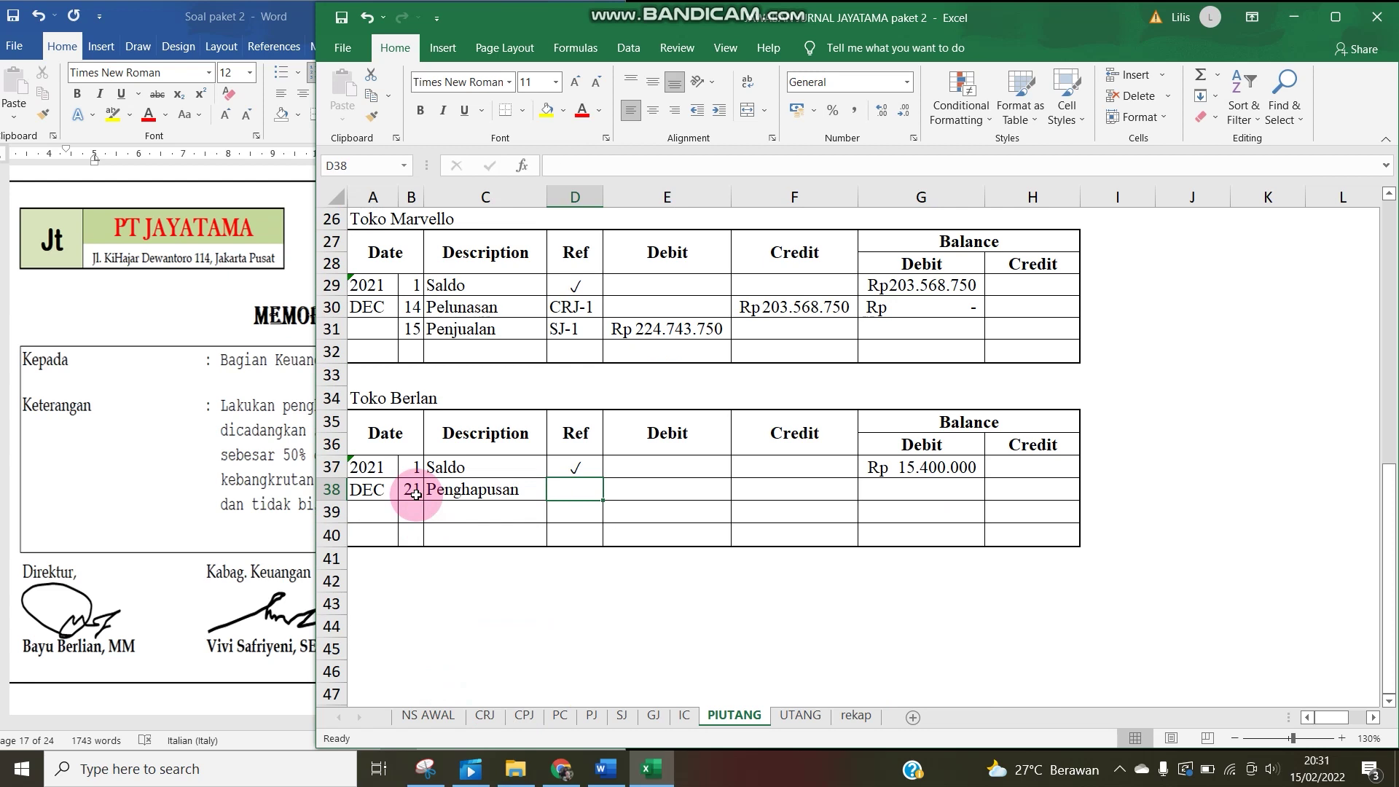
pyautogui.write('GJ-1')
pyautogui.press('Tab')
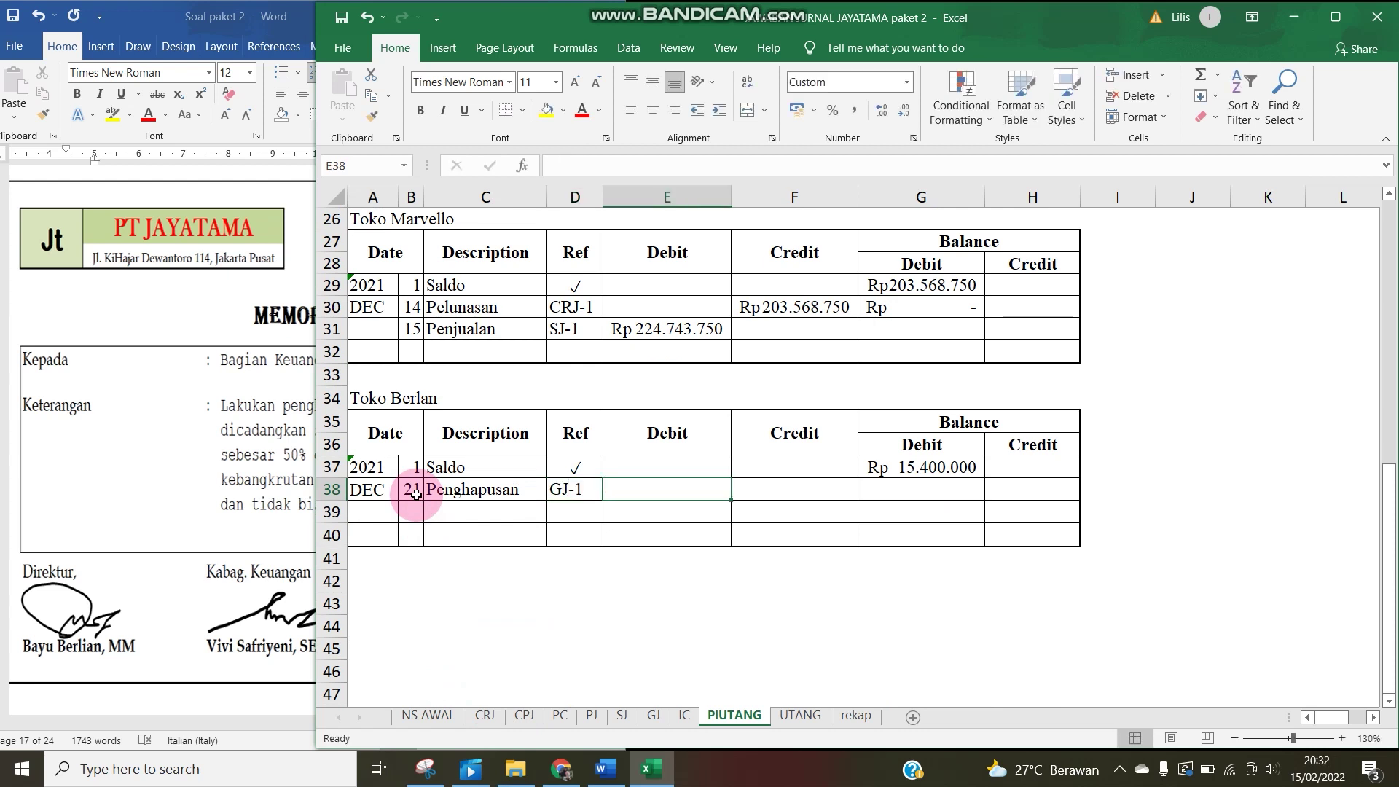
# Fill the write-off credit in F38 with a reference to H21 on the GJ sheet.
pyautogui.press('Tab')
pyautogui.write('=')
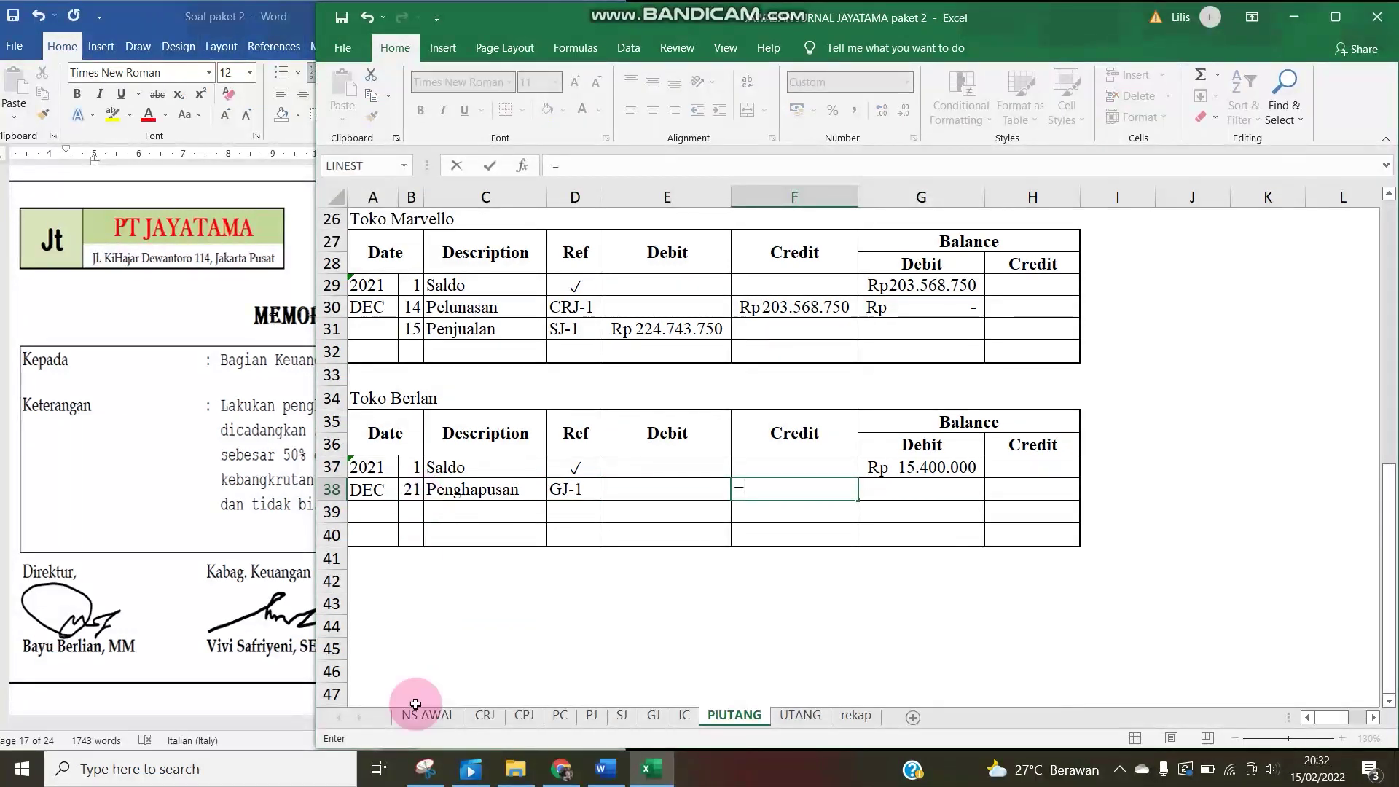
pyautogui.click(653, 719)
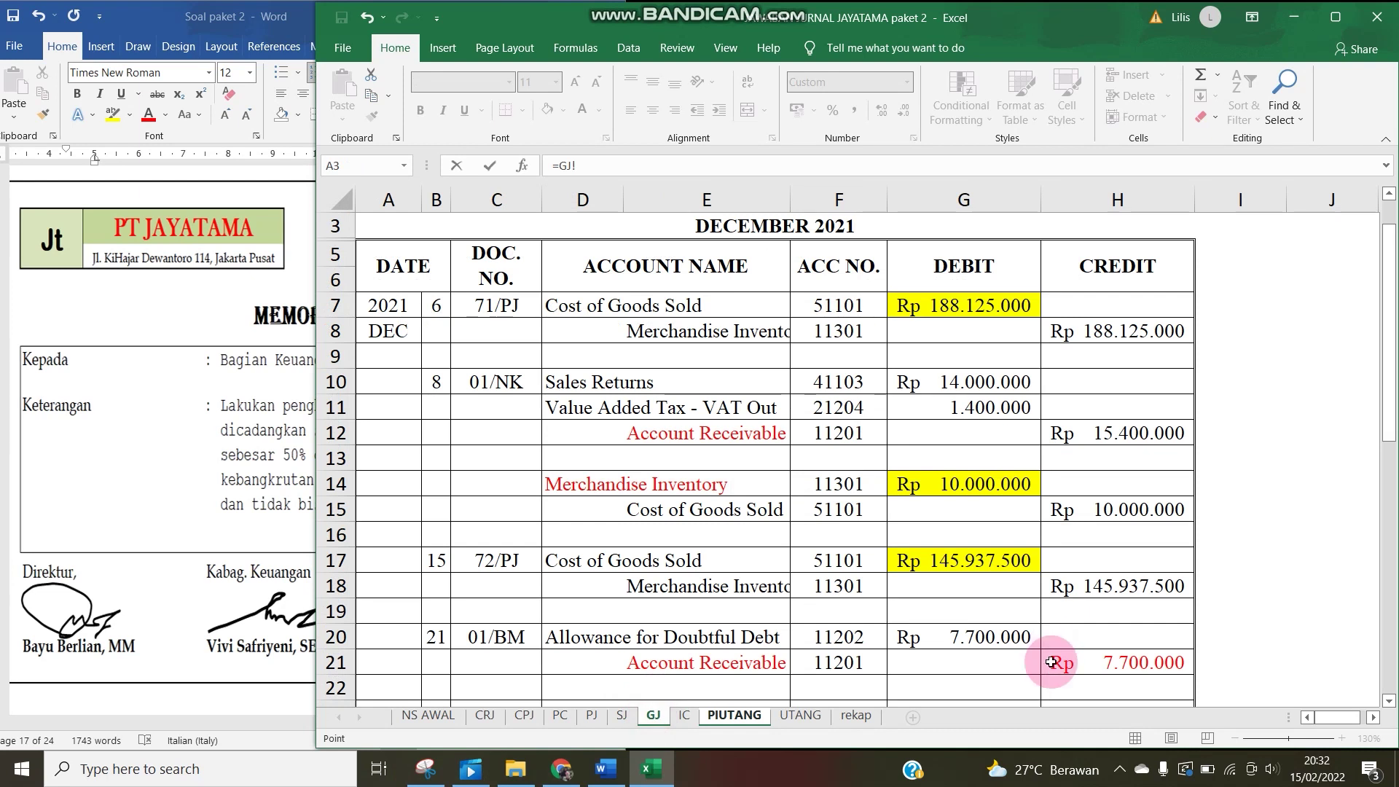
pyautogui.click(1101, 661)
pyautogui.press('Return')
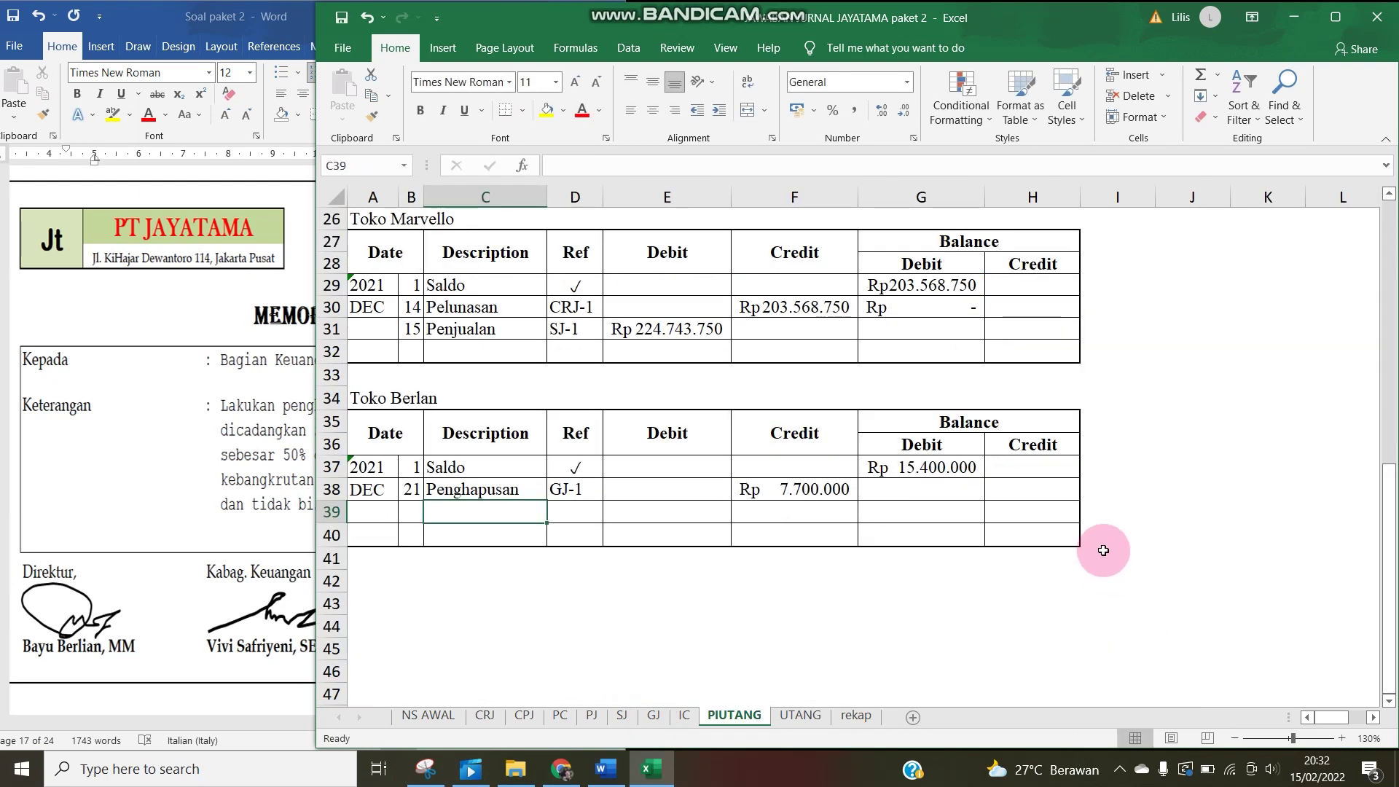
# Calculate Toko Berlan's new debit balance in G38 with =G37-F38.
pyautogui.click(925, 470)
pyautogui.click(933, 491)
pyautogui.write('=')
pyautogui.press('Up')
pyautogui.write('-')
pyautogui.press('Left')
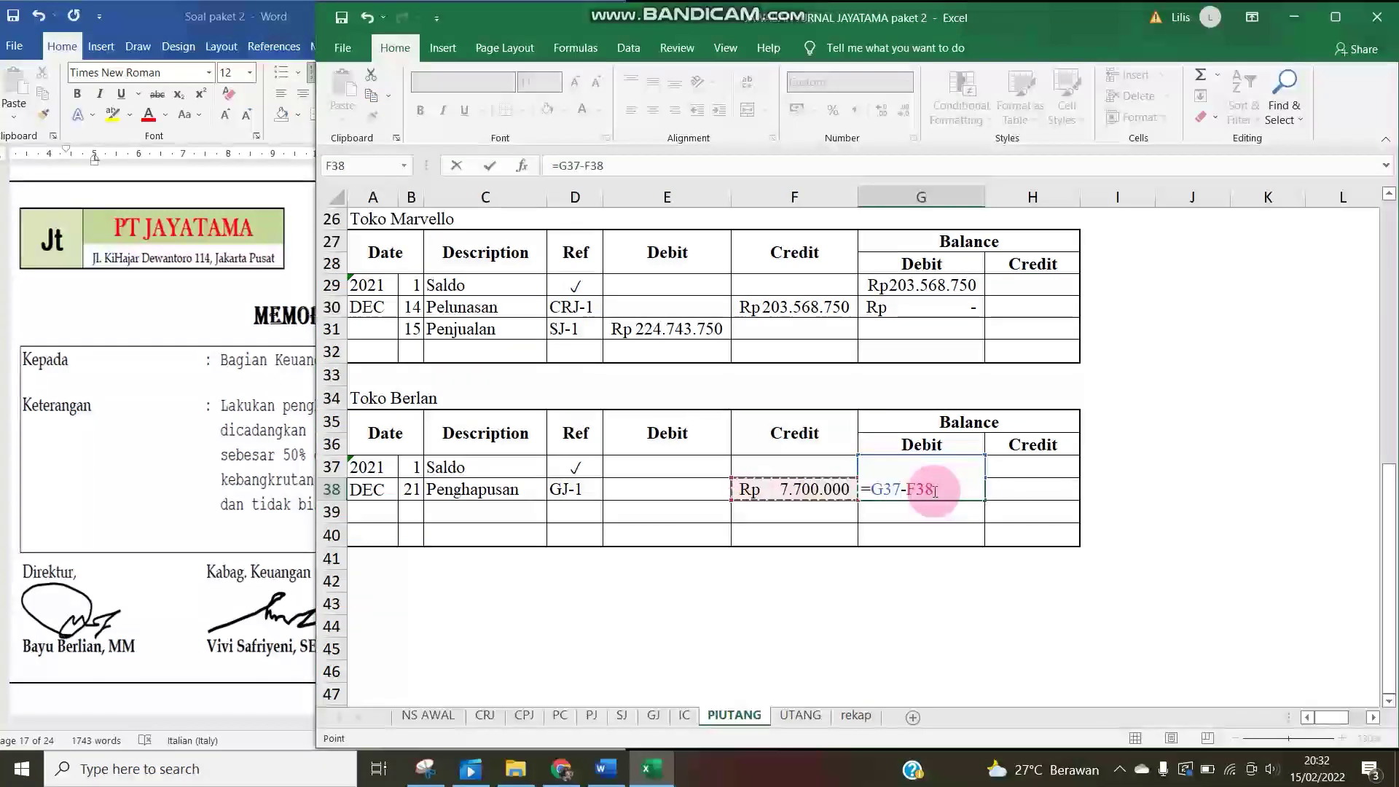
pyautogui.press('Return')
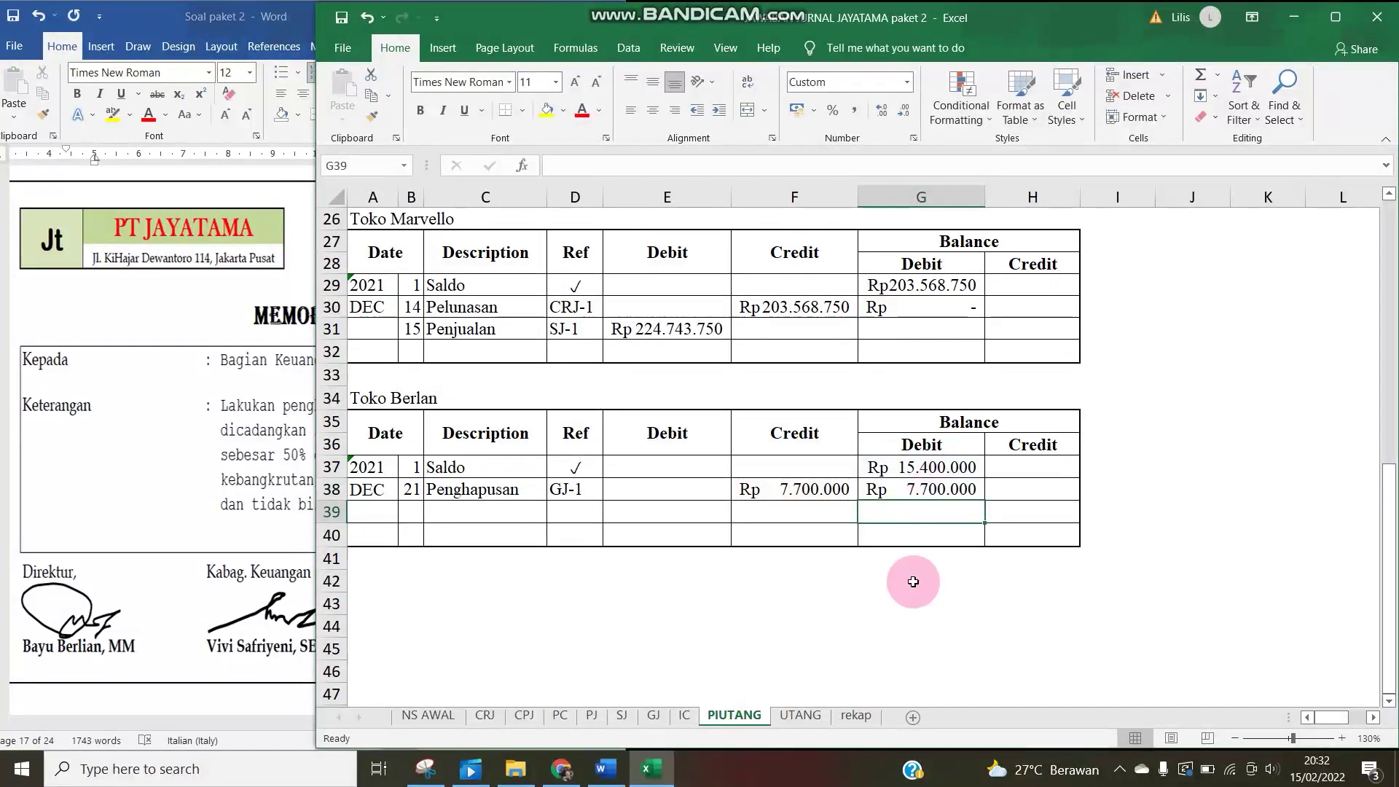
# Check the general journal against memorial 01/BM and review the inventory cards on the IC sheet.
pyautogui.click(651, 715)
pyautogui.click(440, 689)
pyautogui.click(124, 558)
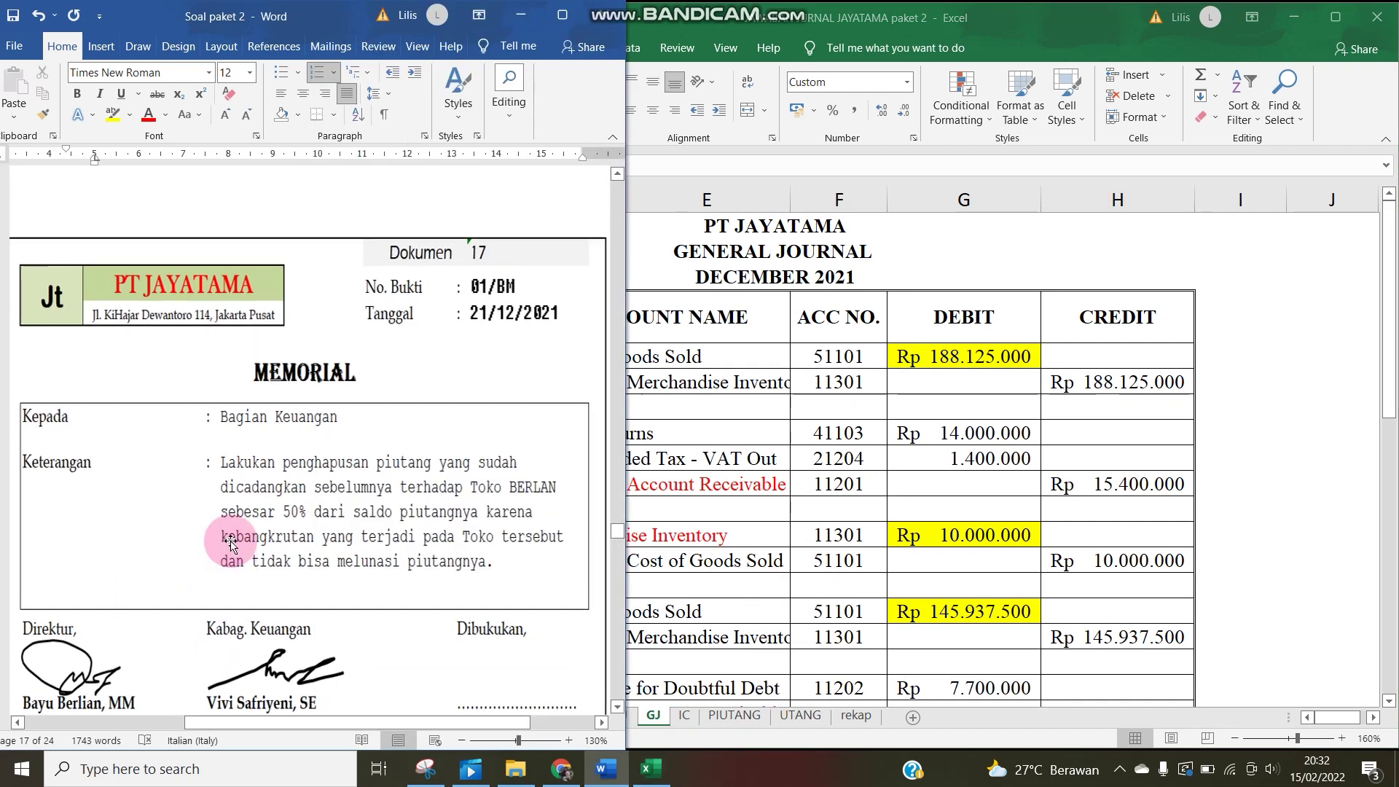
pyautogui.click(801, 605)
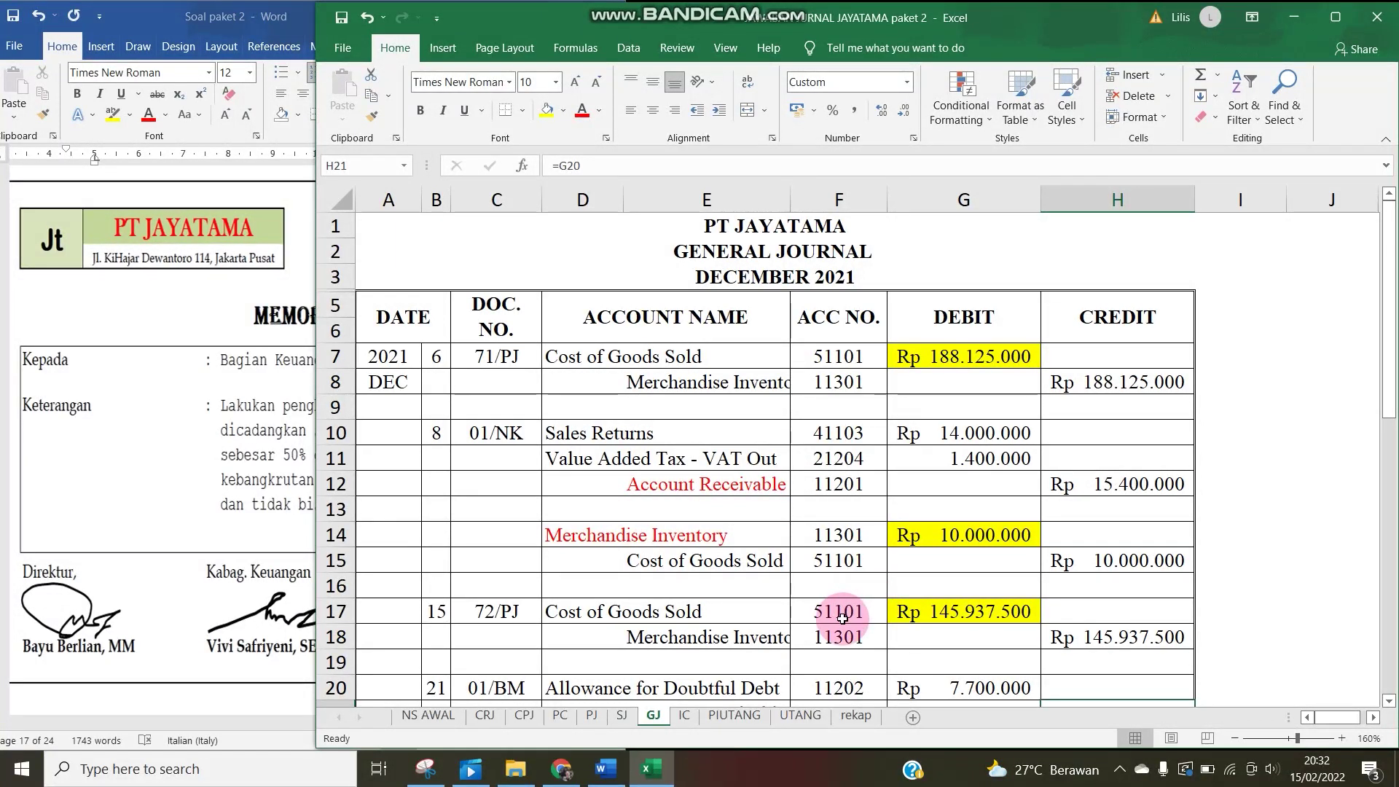
pyautogui.click(692, 720)
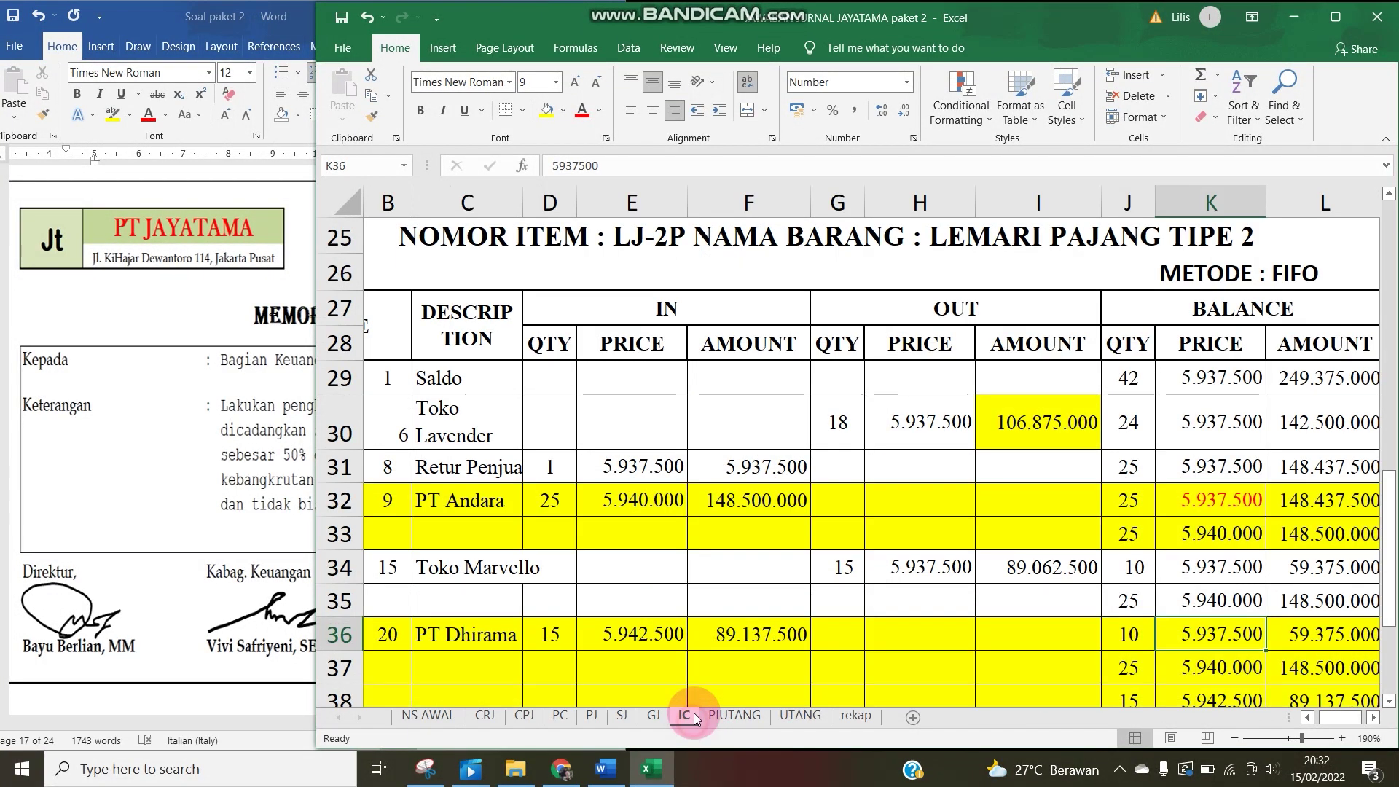
pyautogui.scroll(-1, 756, 646)
pyautogui.scroll(1, 760, 650)
pyautogui.scroll(7, 759, 650)
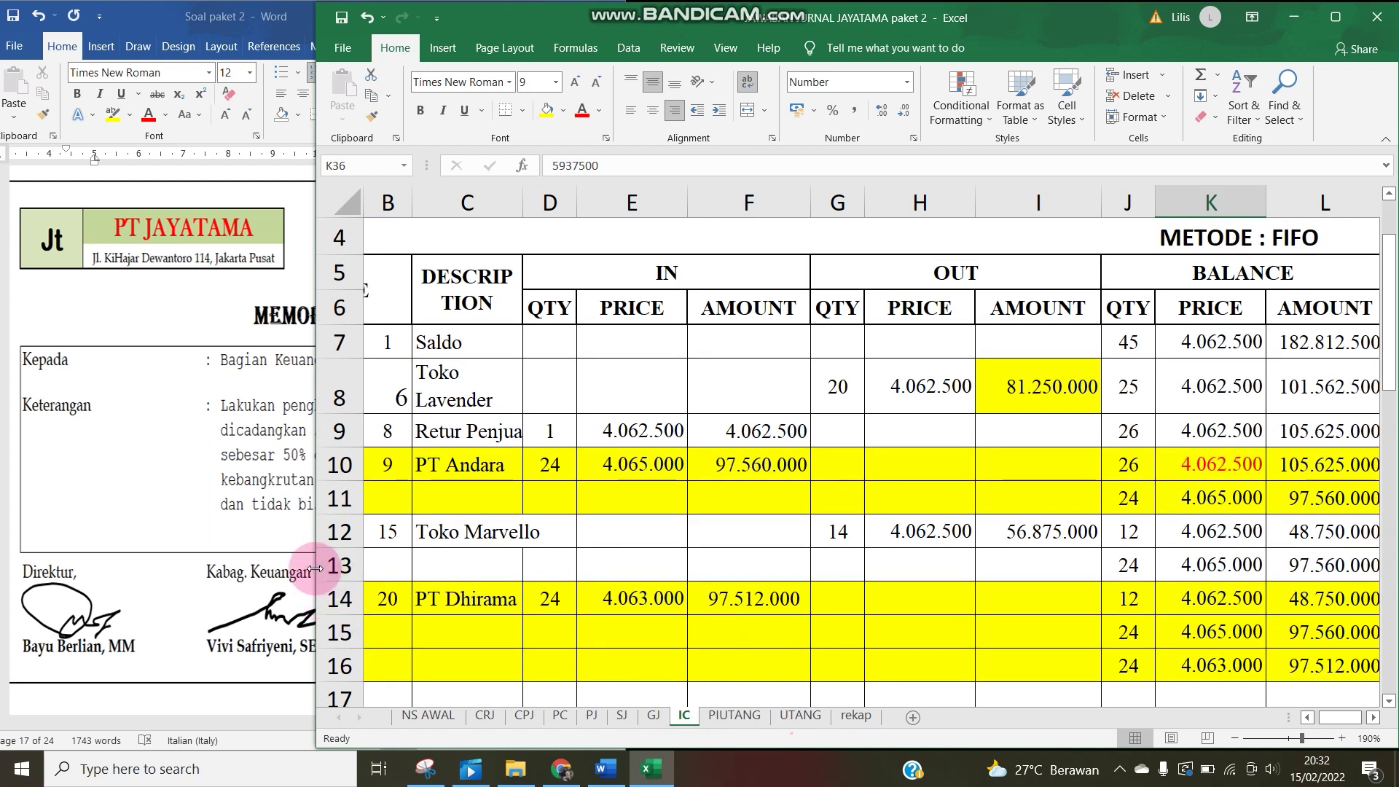
# Widen the Excel window so the inventory card's complete balance columns fit in view.
pyautogui.click(262, 565)
pyautogui.hotkey('alt', 'Tab')
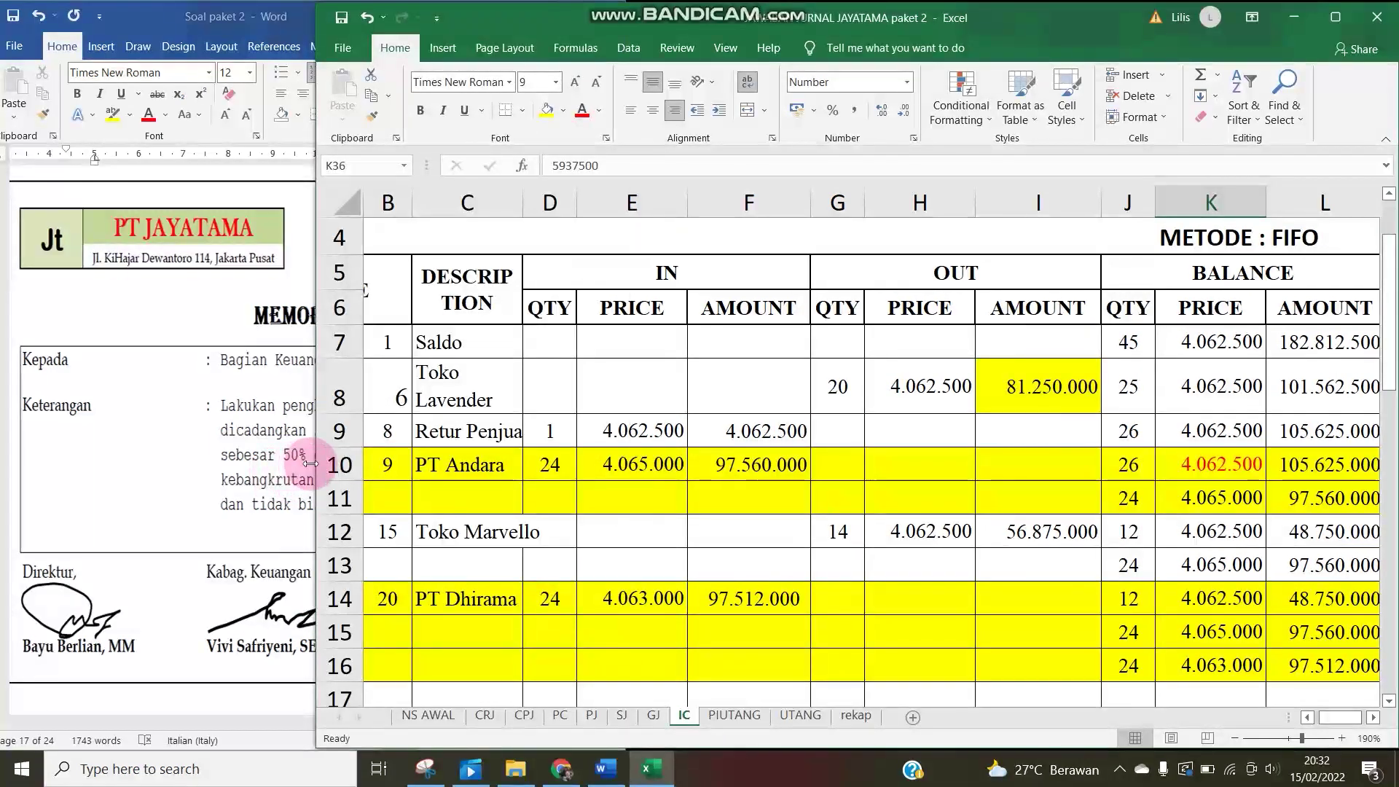
pyautogui.moveTo(313, 464); pyautogui.dragTo(288, 455)
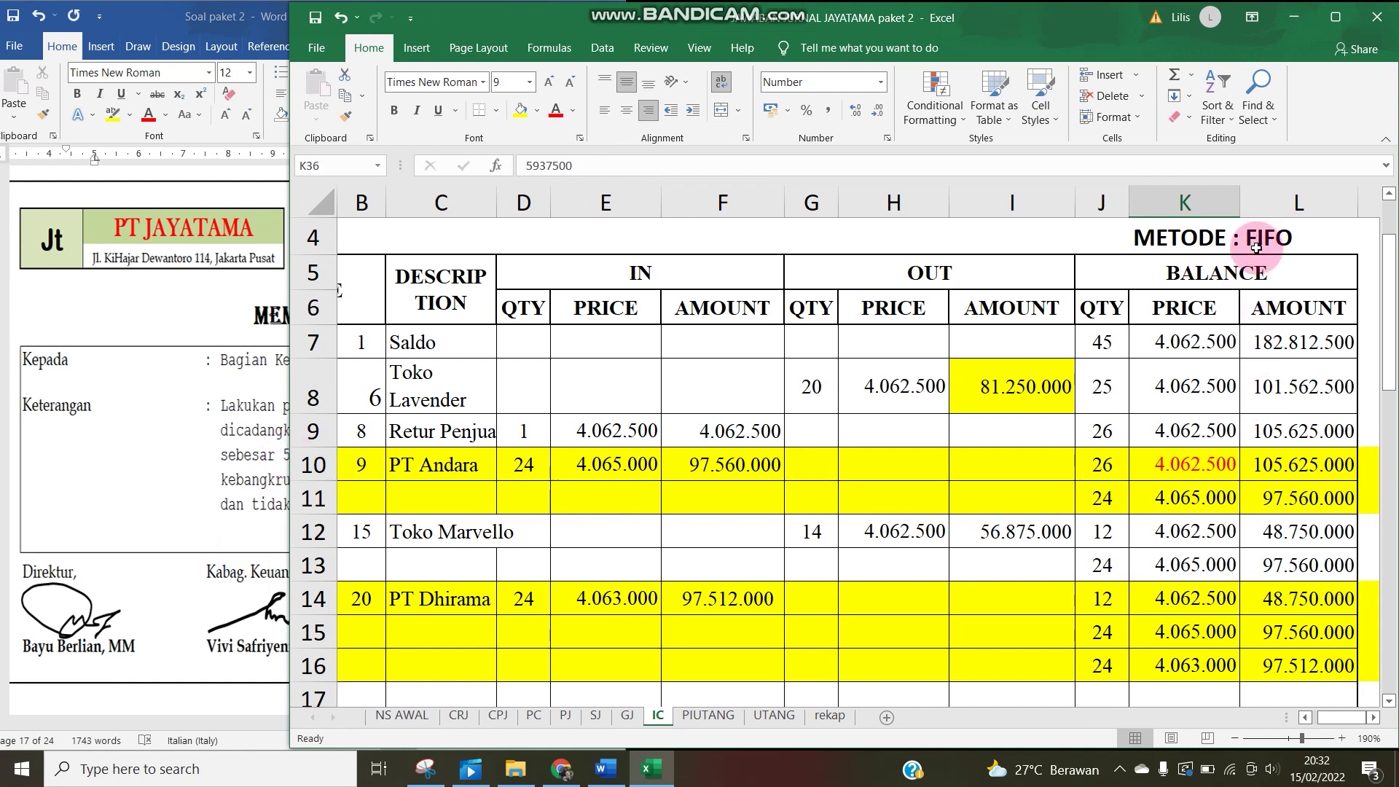
pyautogui.scroll(1, 1253, 251)
pyautogui.scroll(-1, 1254, 251)
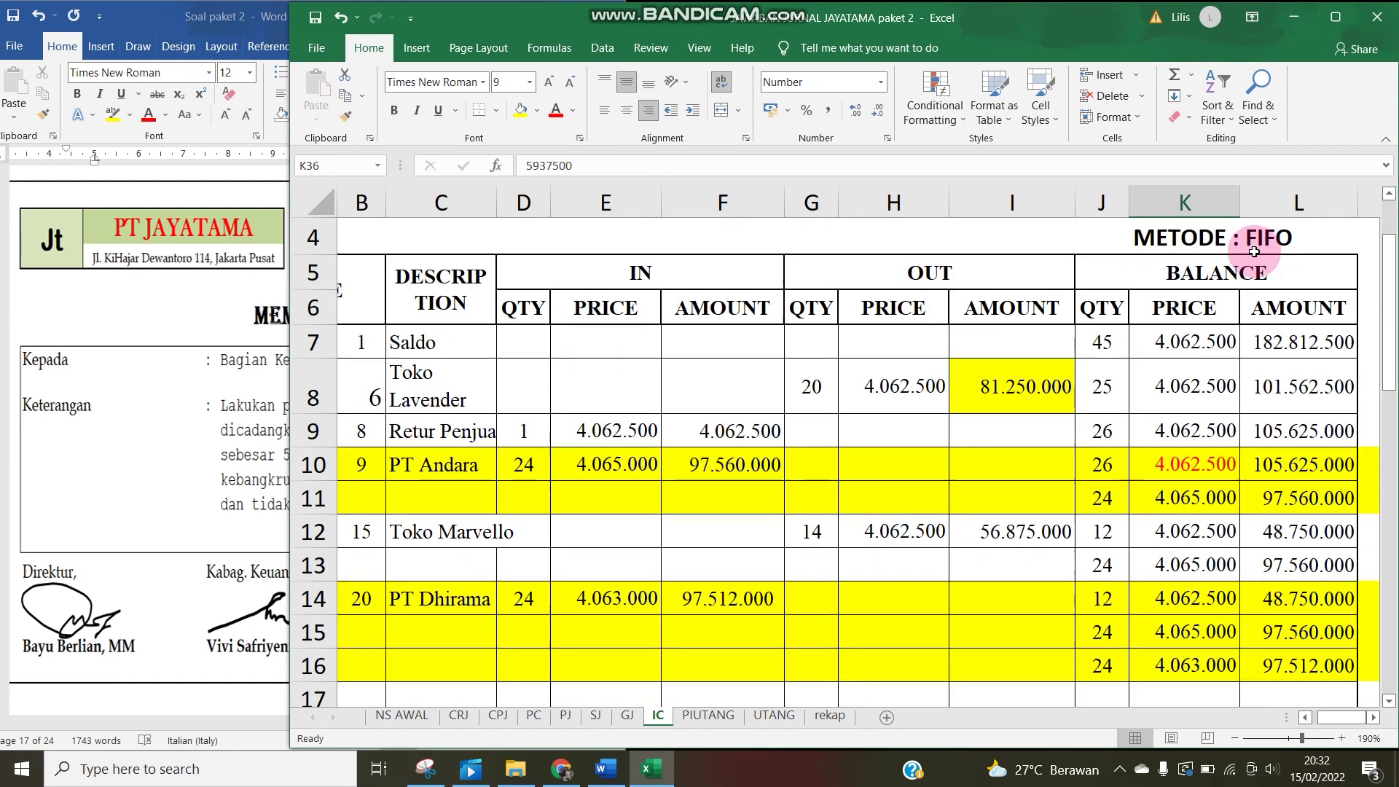